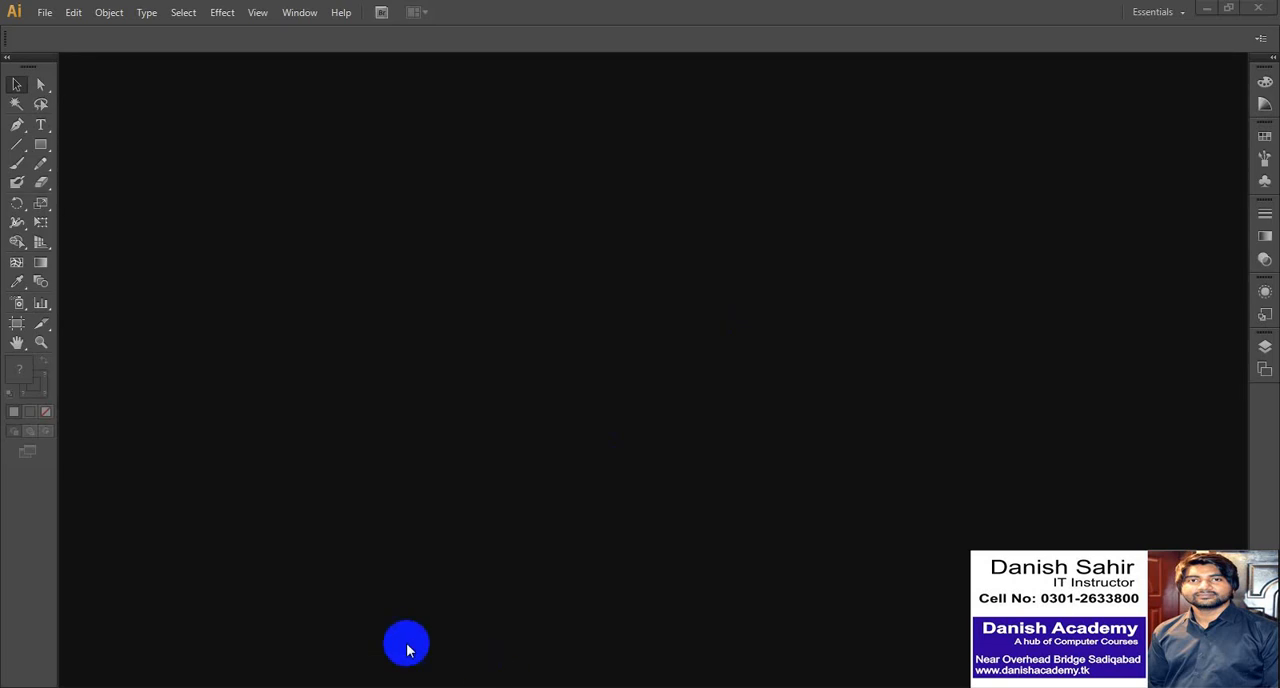
- Switch to the "adobe illustrator classses" folder and view the landscape, apple logo, graphic designer and ribbon sphere images
click(119, 685)
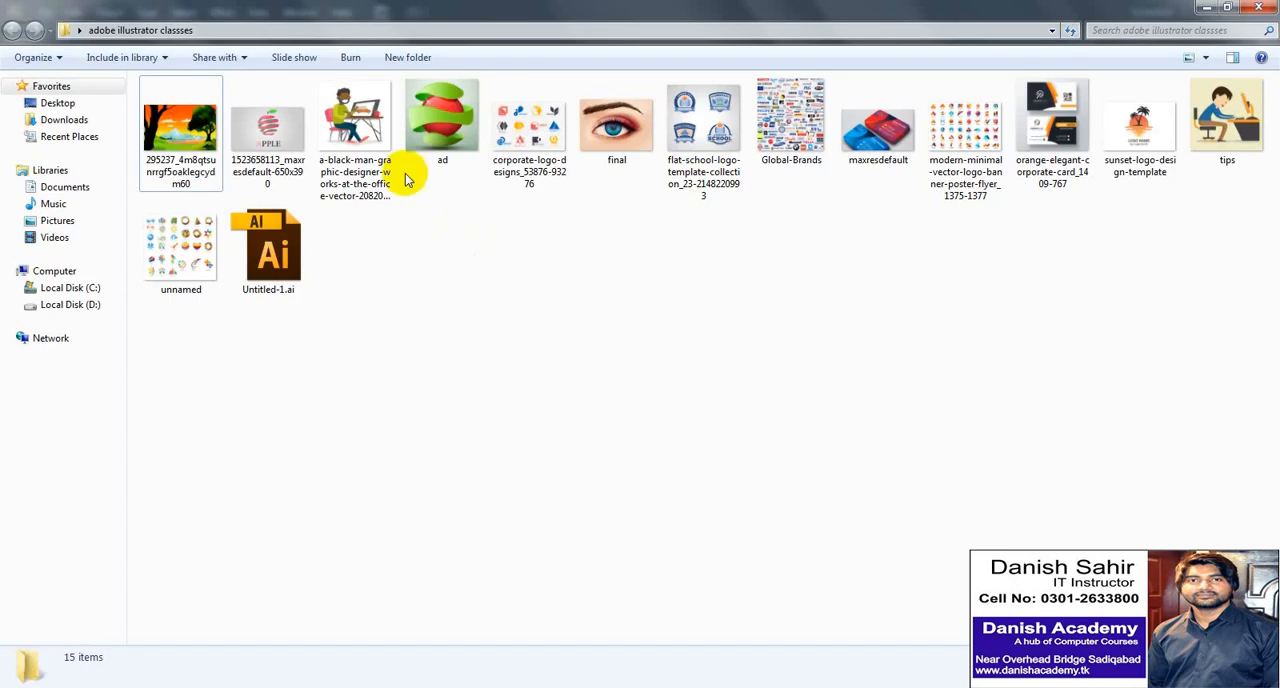
double_click(192, 127)
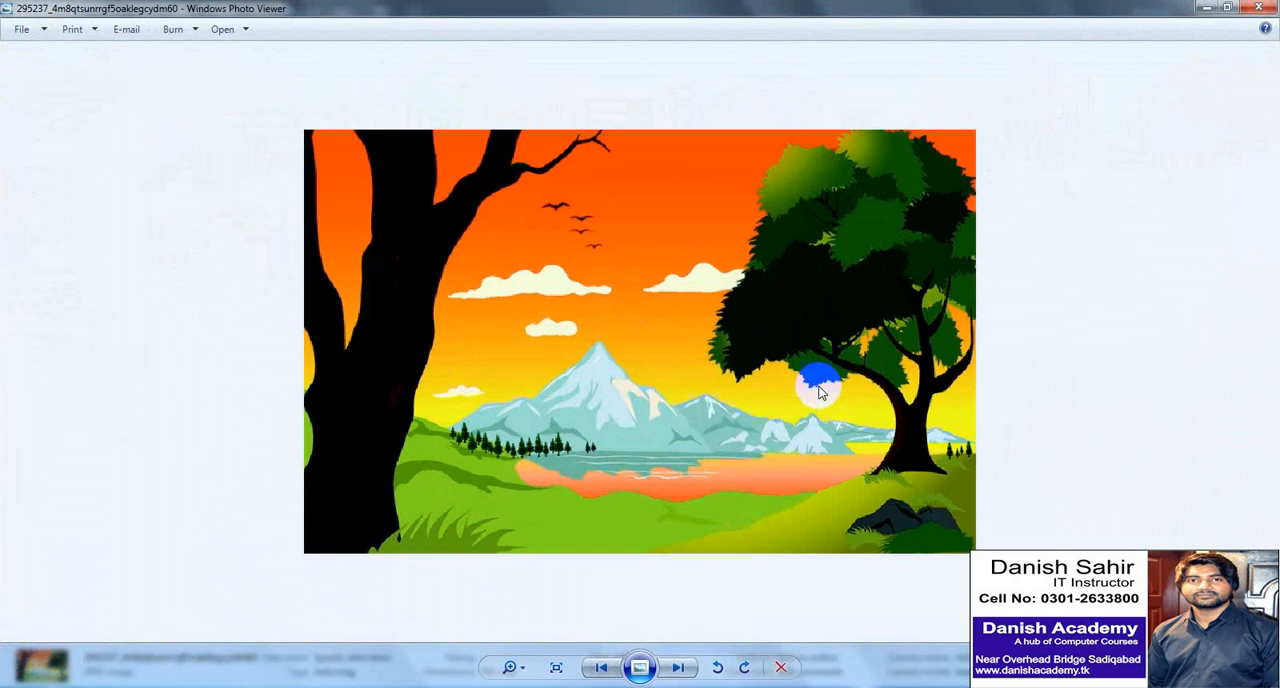
click(690, 668)
scroll(739, 339, up, 1)
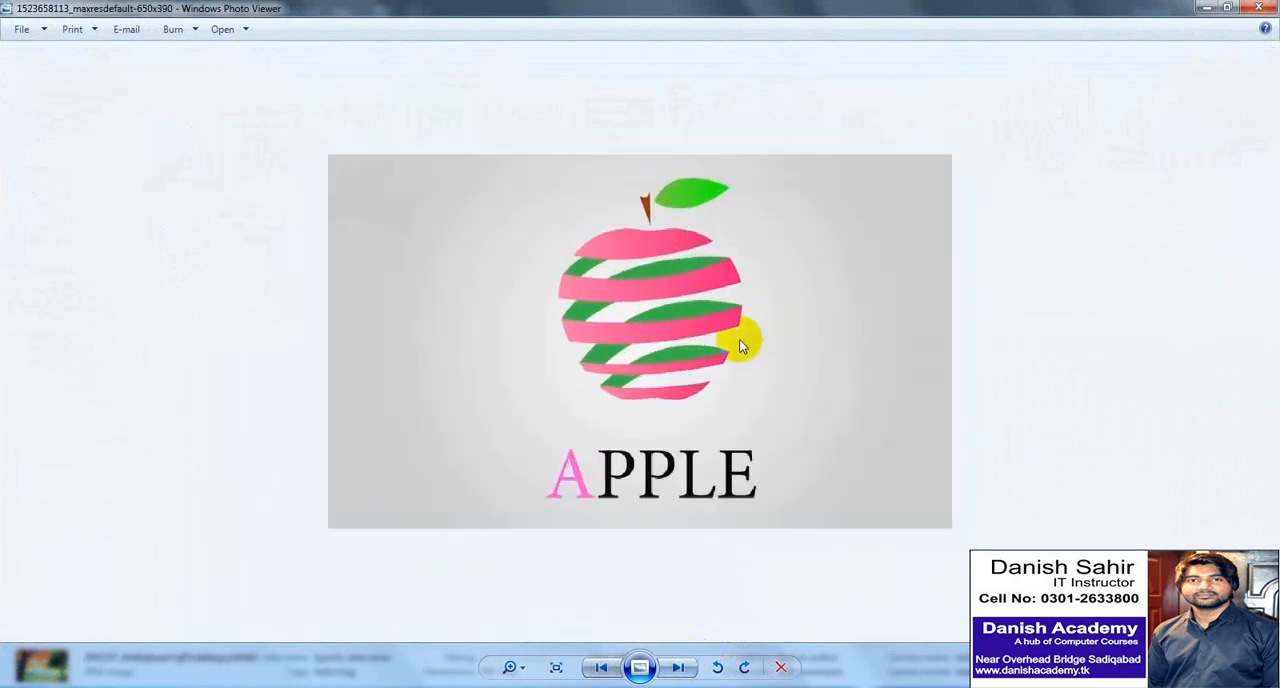
scroll(739, 345, up, 1)
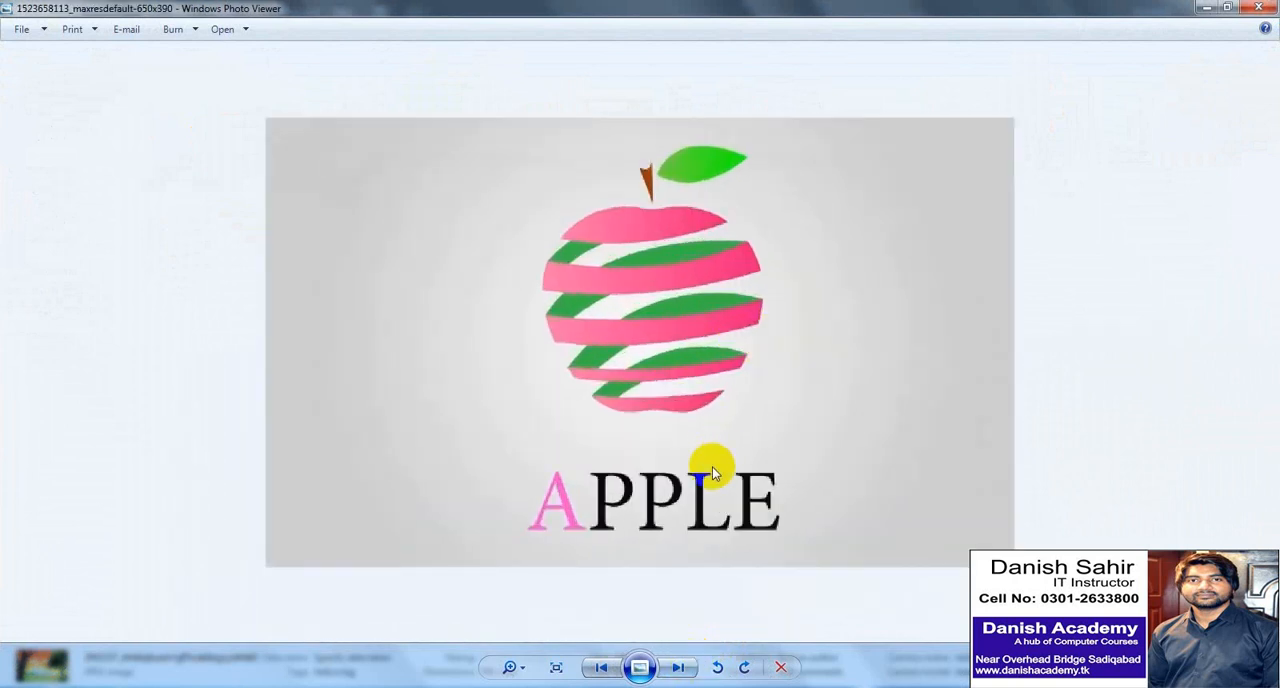
click(679, 668)
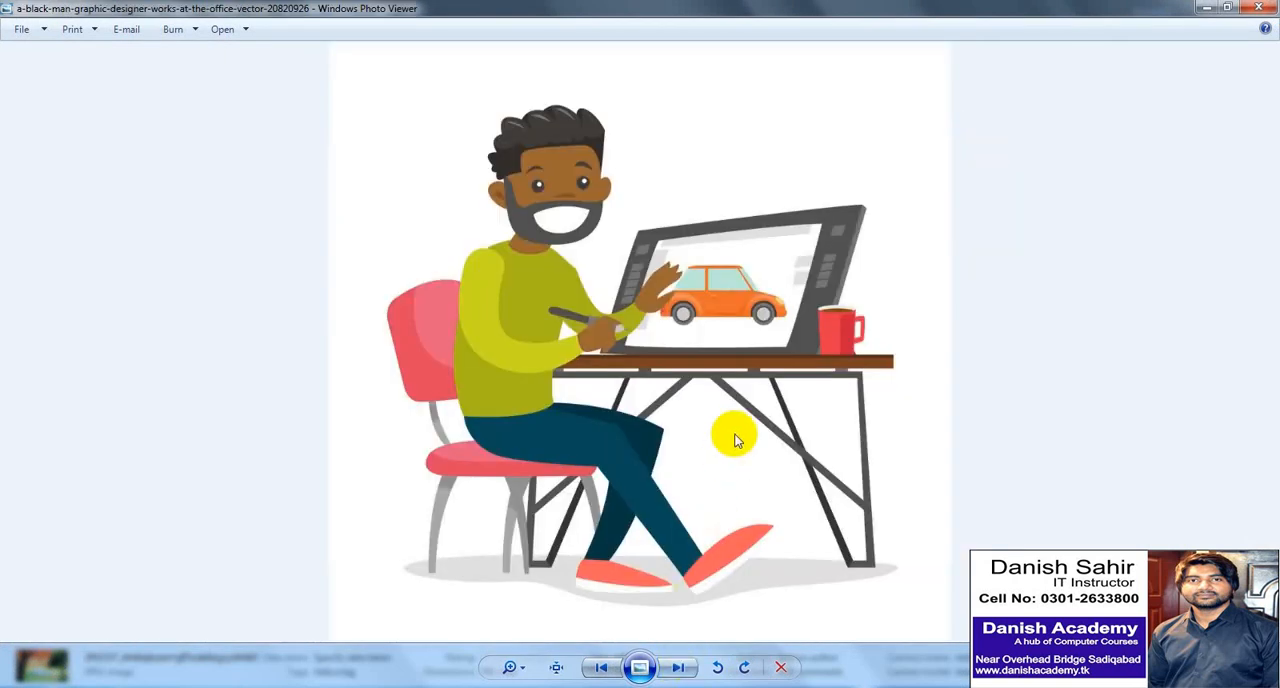
click(683, 667)
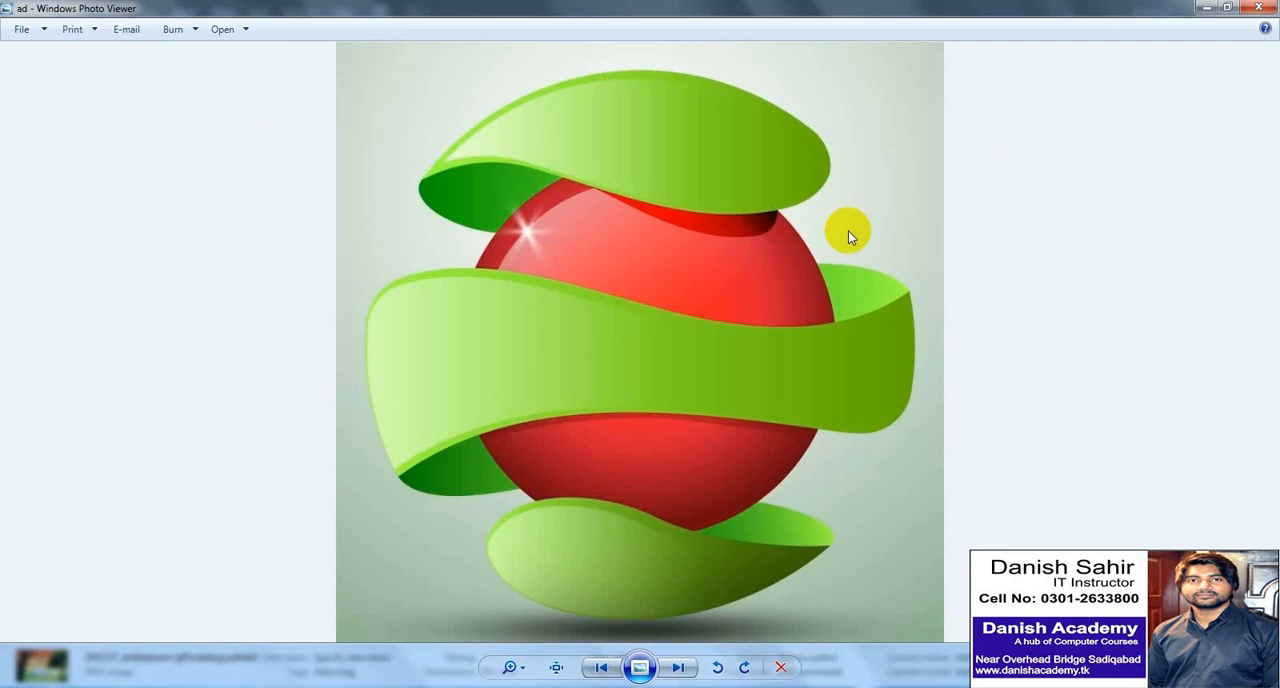
- Browse the corporate logo designs, eye illustration, school logo collection and Global-Brands images, enlarging the details
click(676, 668)
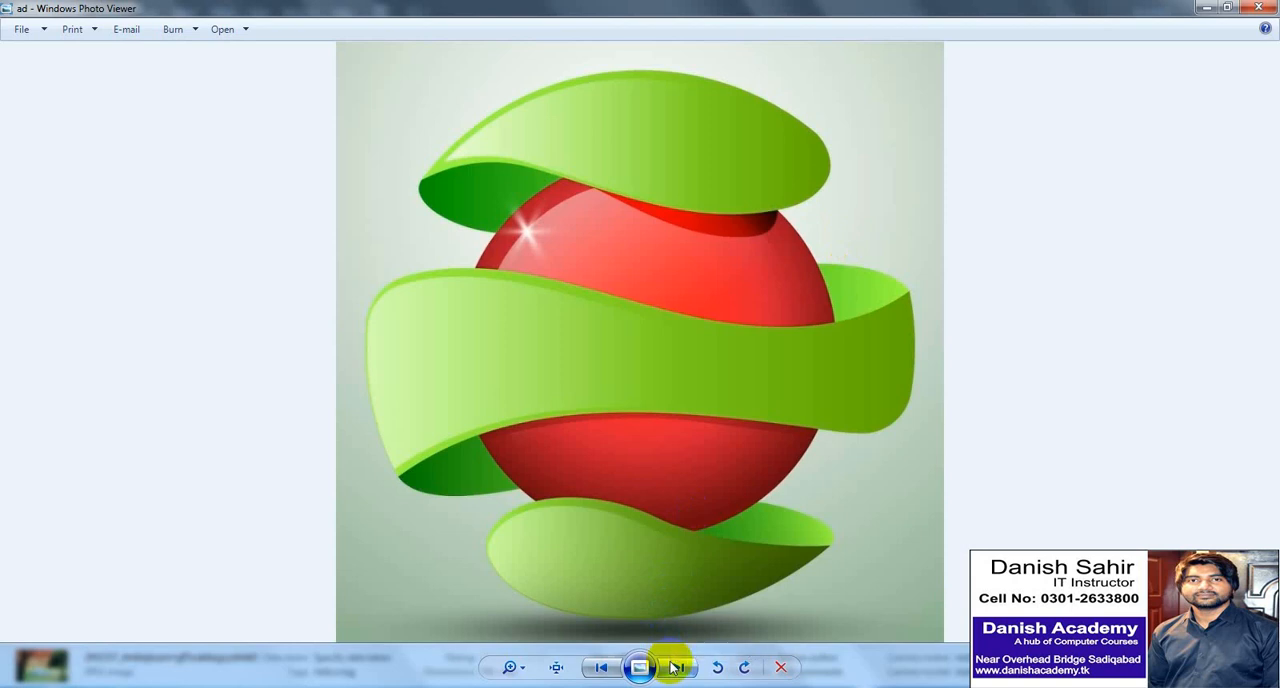
click(676, 667)
scroll(716, 438, up, 3)
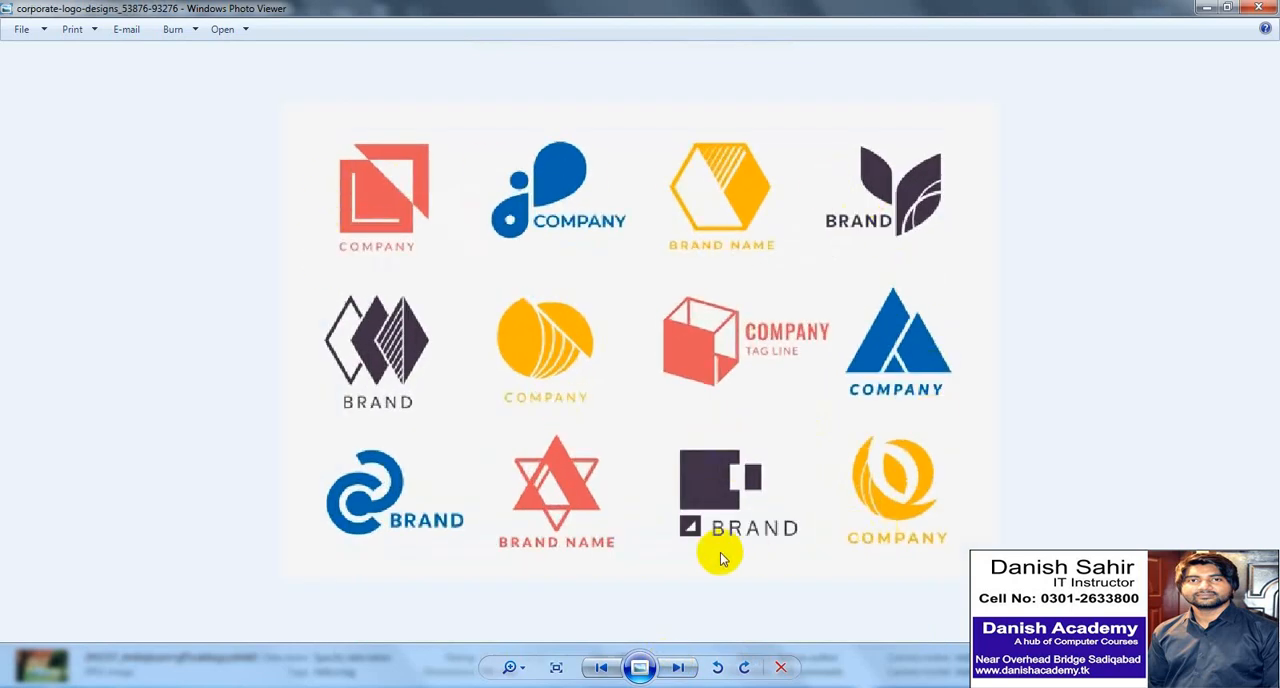
scroll(720, 555, down, 3)
click(676, 667)
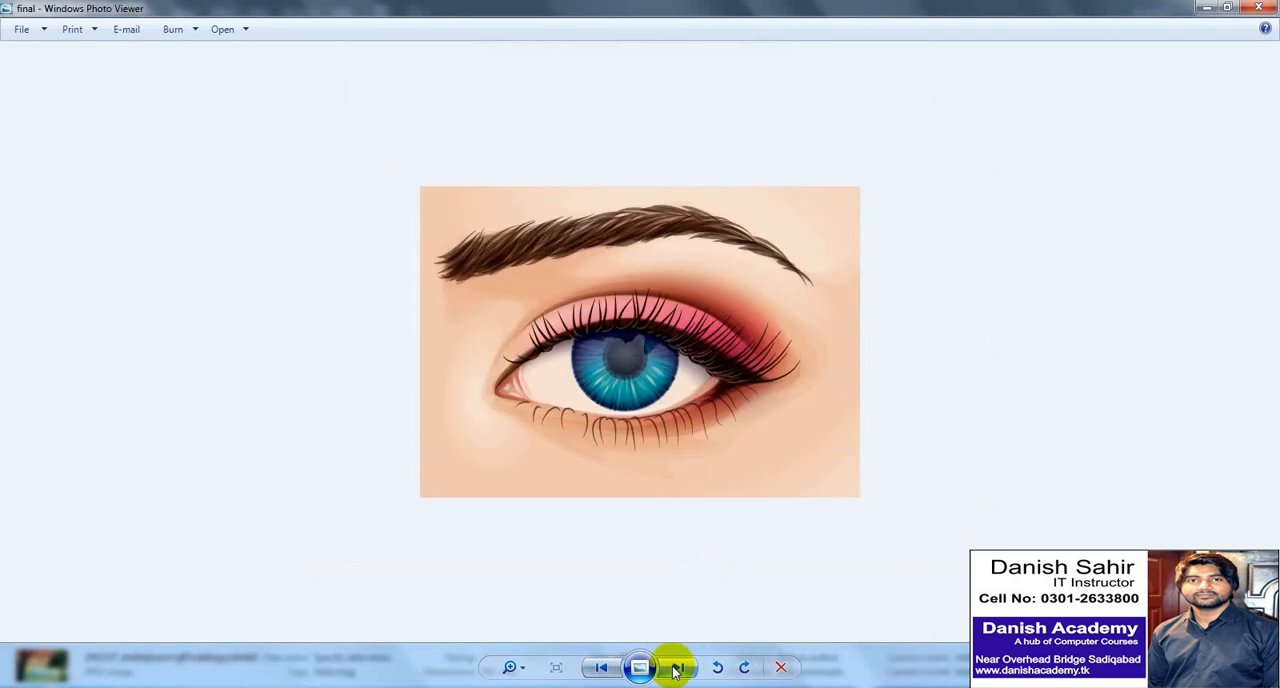
scroll(619, 385, up, 1)
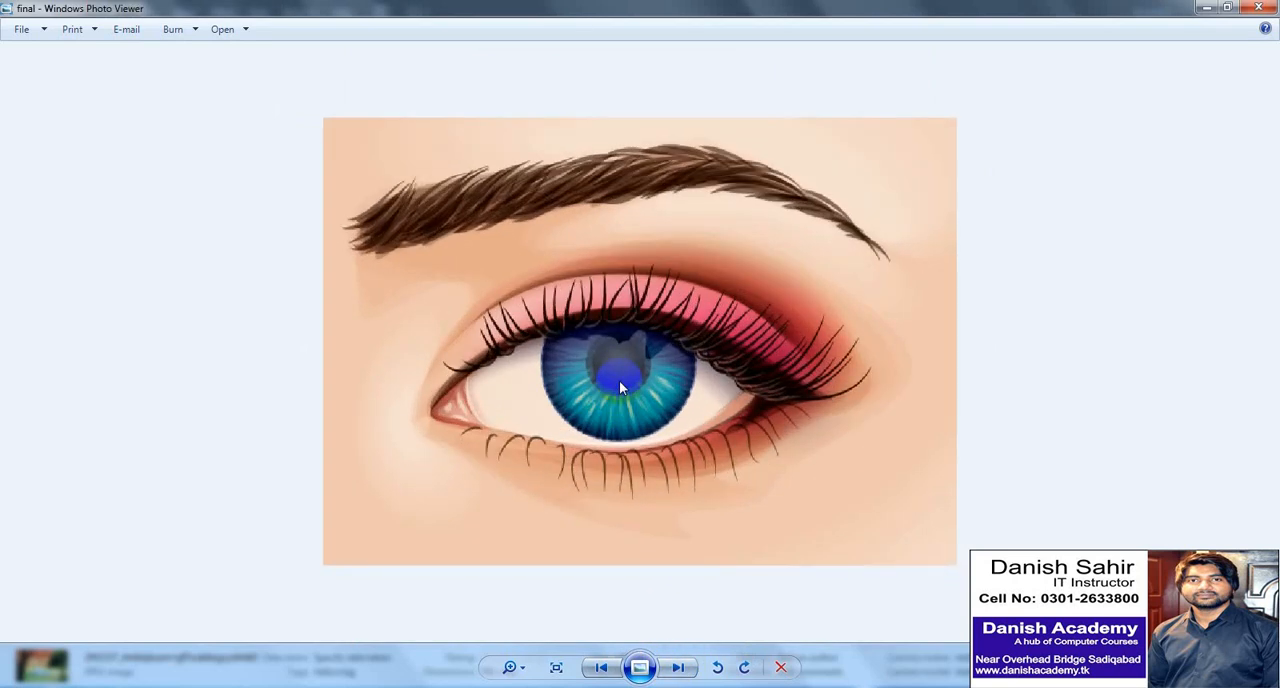
scroll(619, 385, down, 2)
click(676, 667)
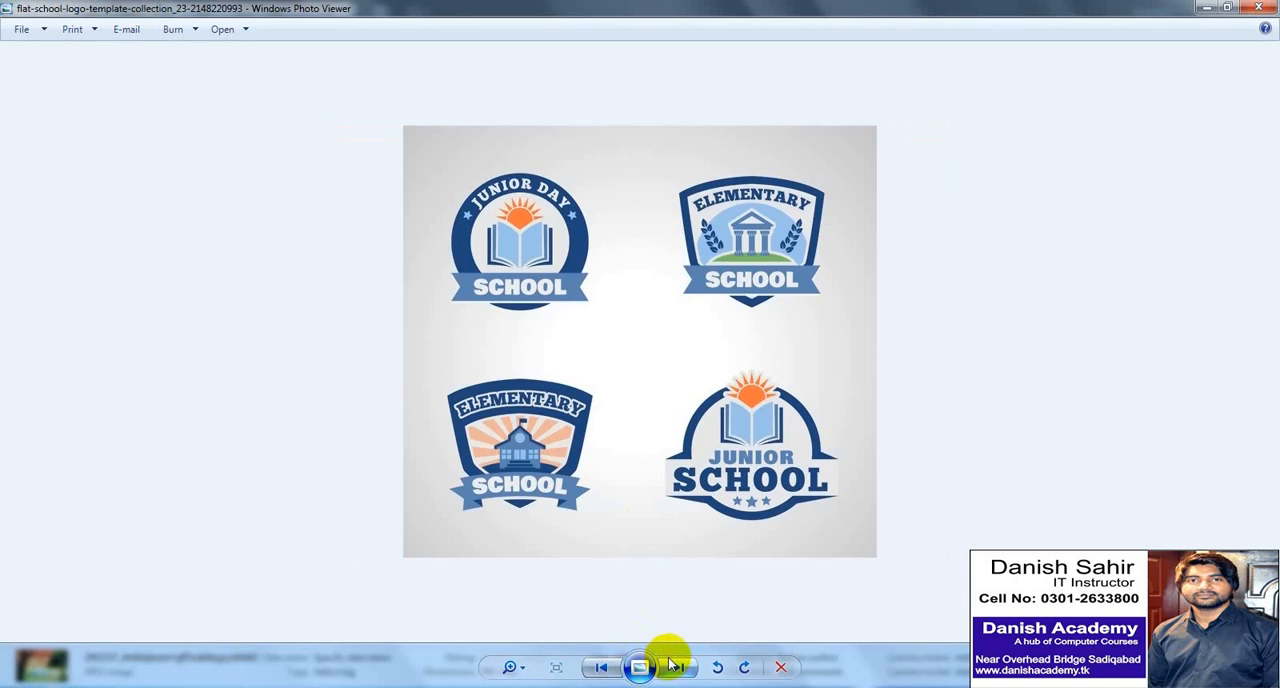
scroll(662, 366, up, 1)
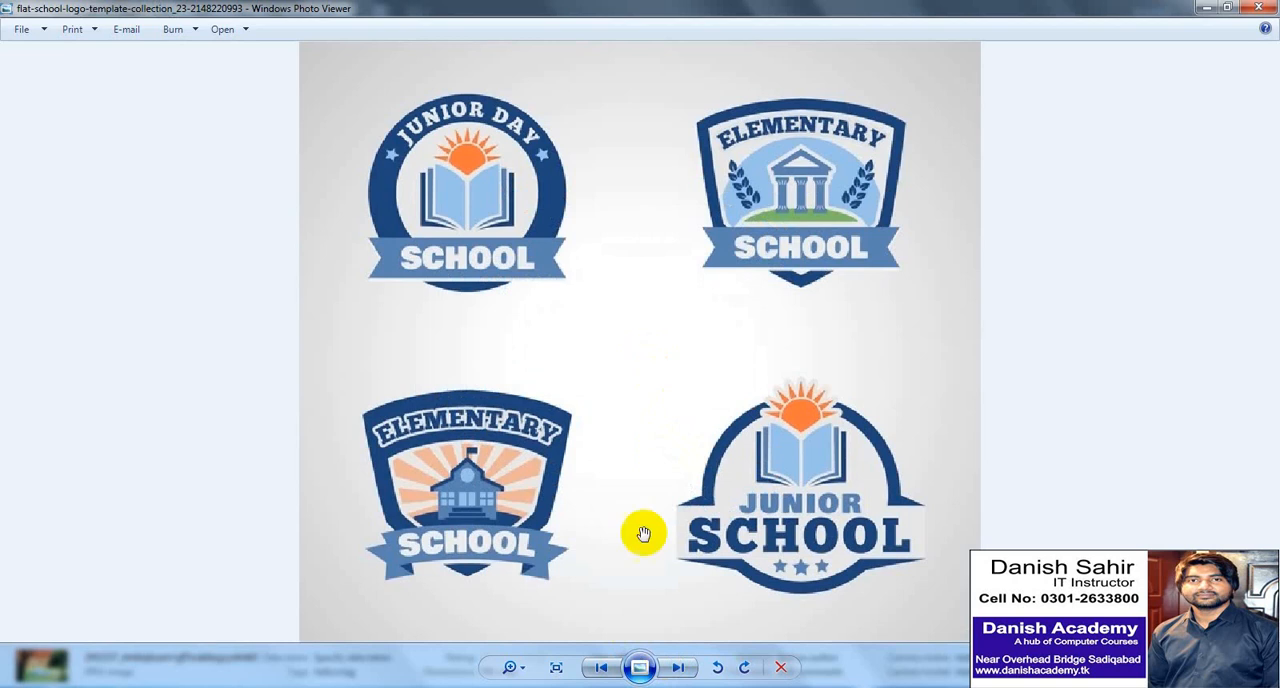
scroll(644, 532, down, 1)
click(679, 667)
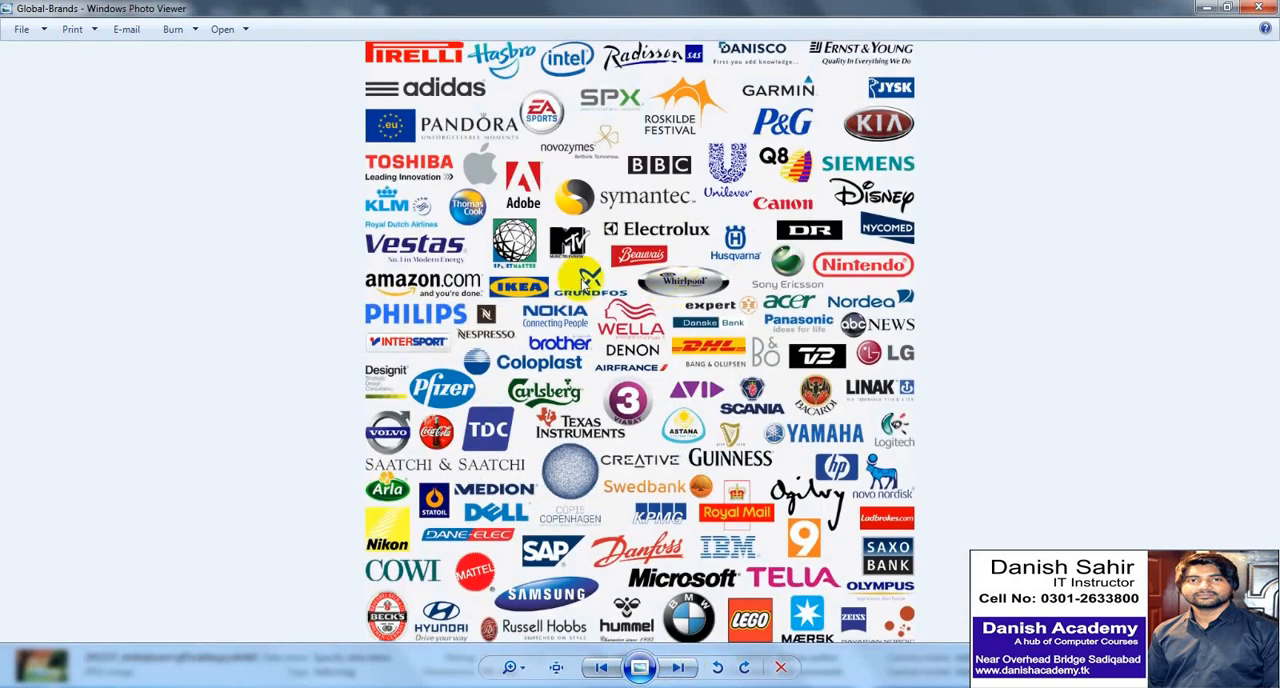
- View the business card samples, modern minimal logo sheet, sunset logo template and tips illustration
click(679, 667)
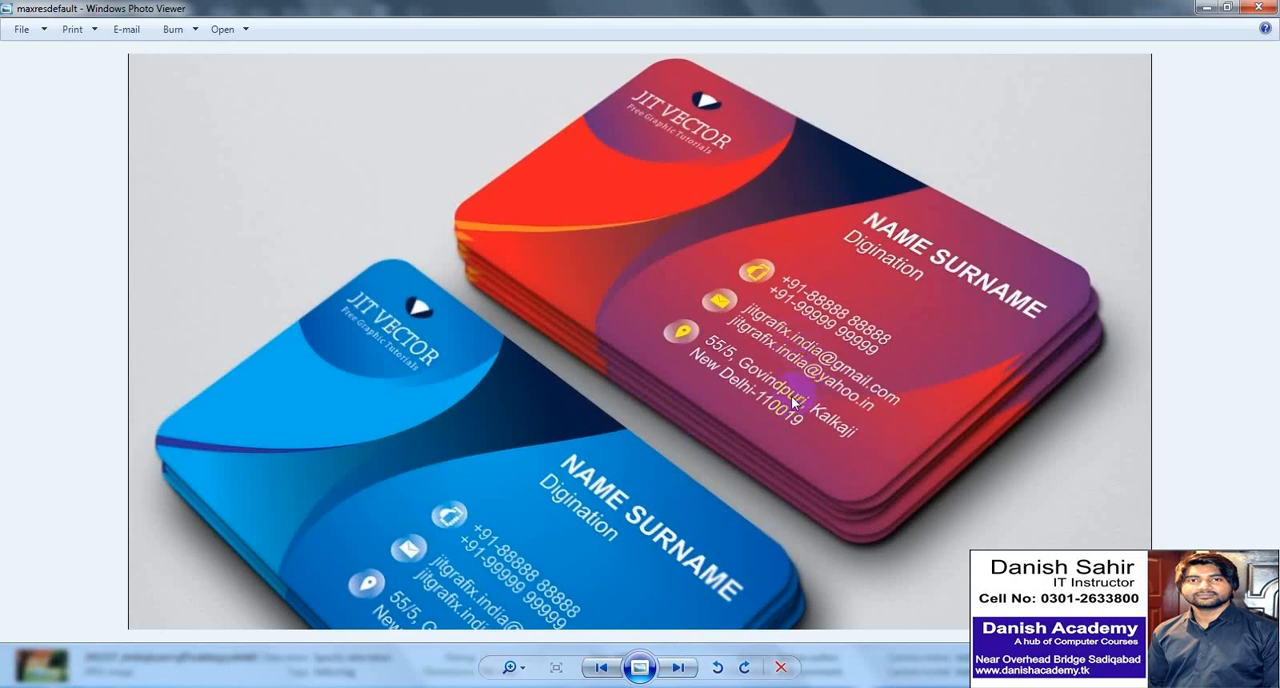
click(679, 668)
scroll(596, 316, up, 1)
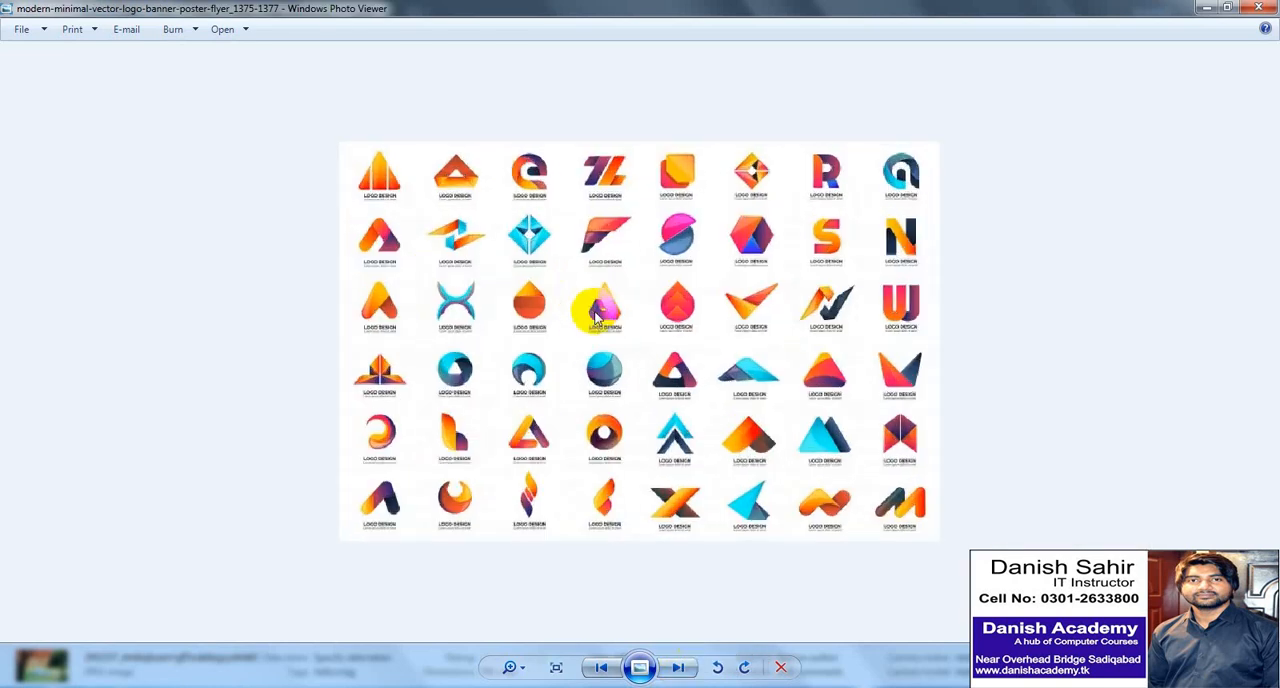
scroll(596, 316, up, 2)
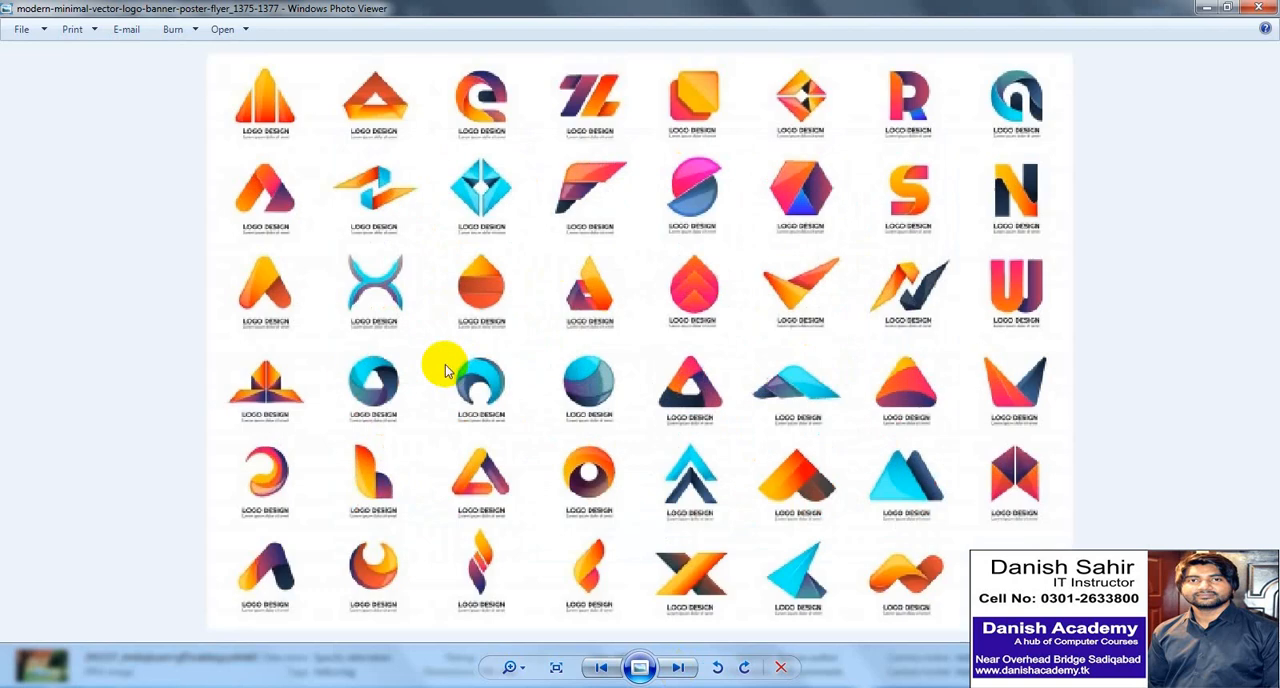
click(679, 668)
scroll(783, 457, up, 1)
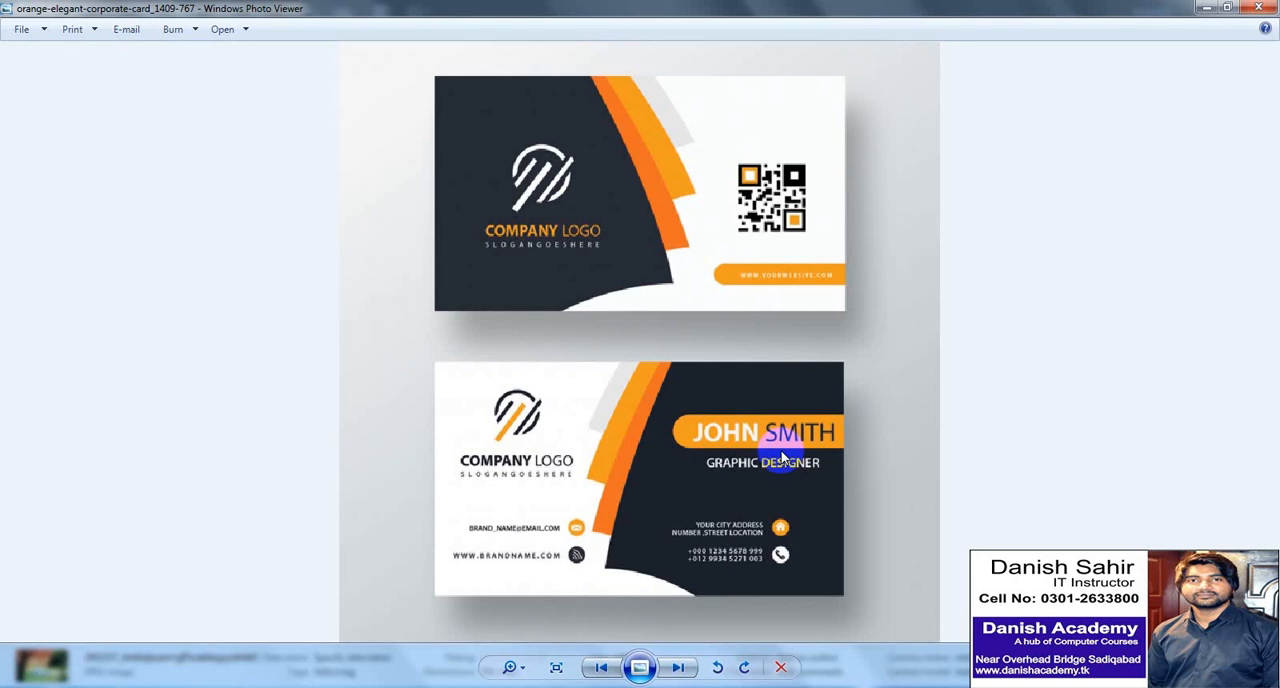
click(677, 668)
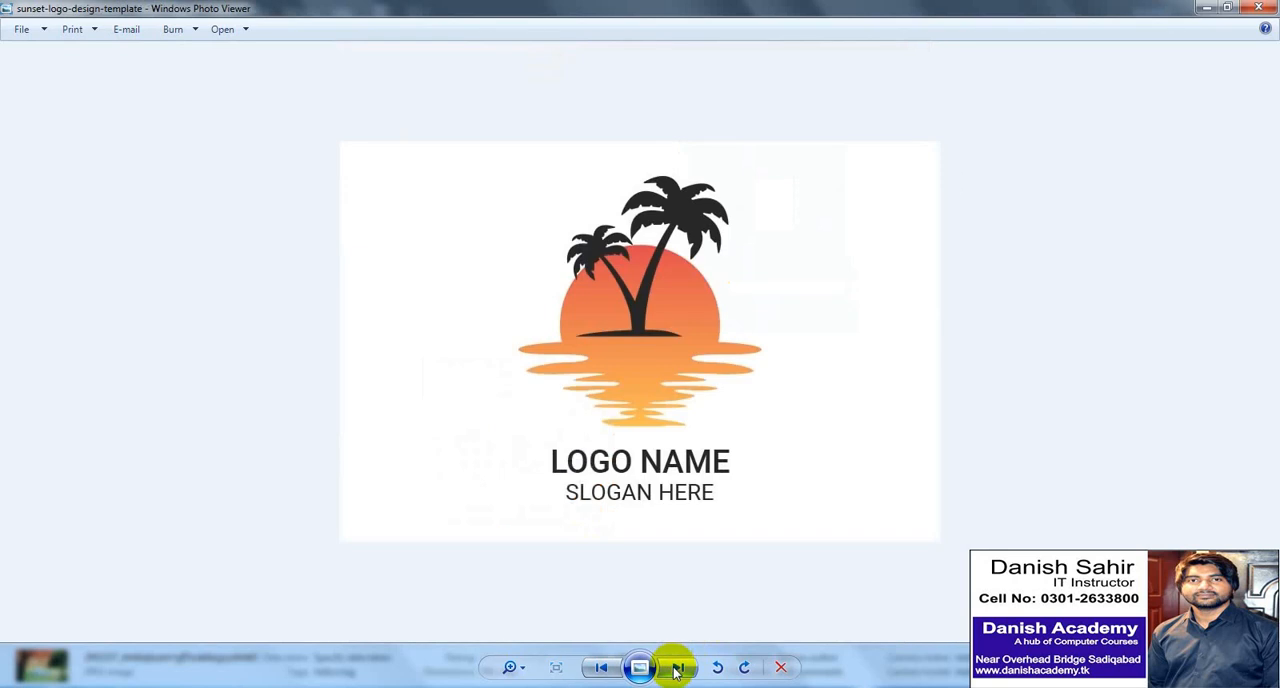
click(677, 668)
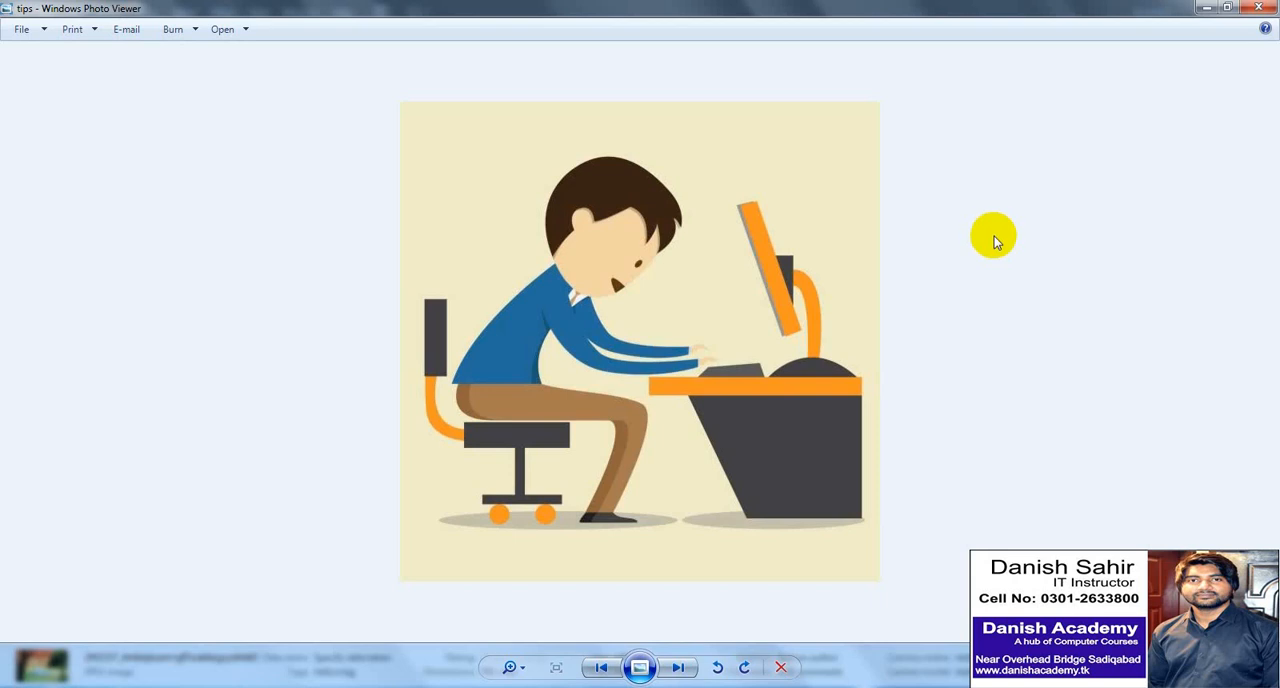
- Inspect the "unnamed" logo collection up close, advance to the following image, and close the photo viewer to return to Illustrator
click(678, 668)
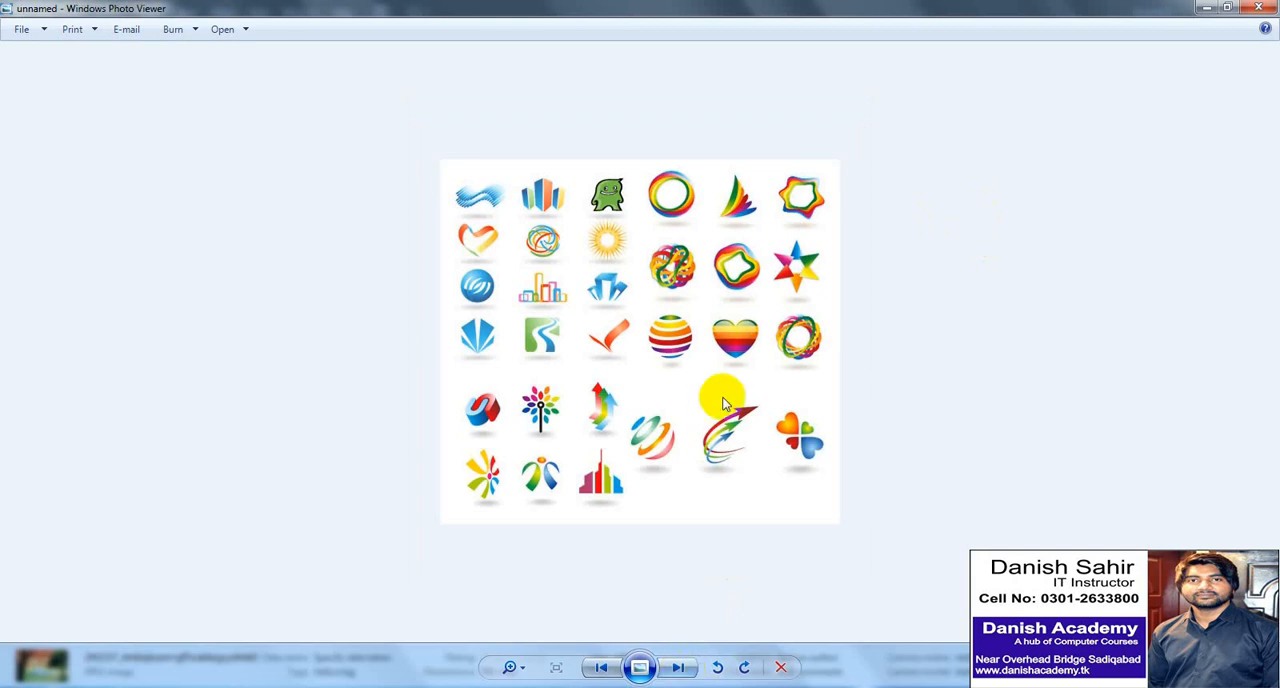
scroll(720, 400, up, 2)
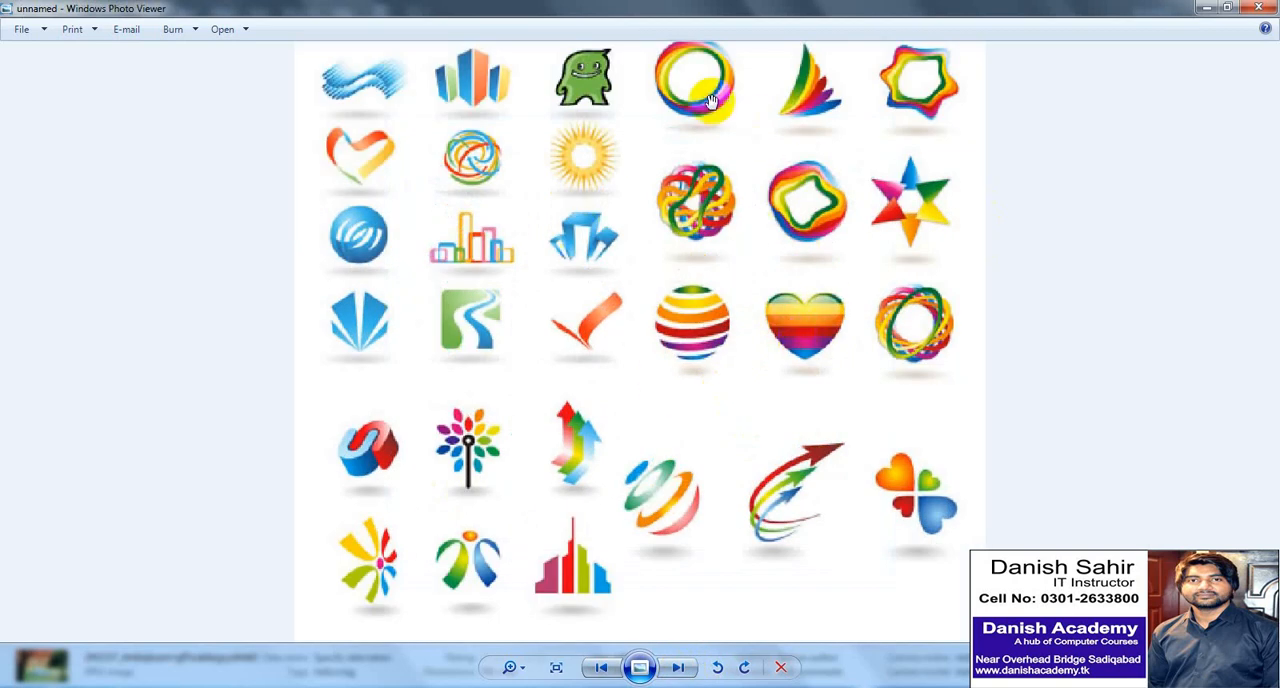
scroll(686, 525, down, 2)
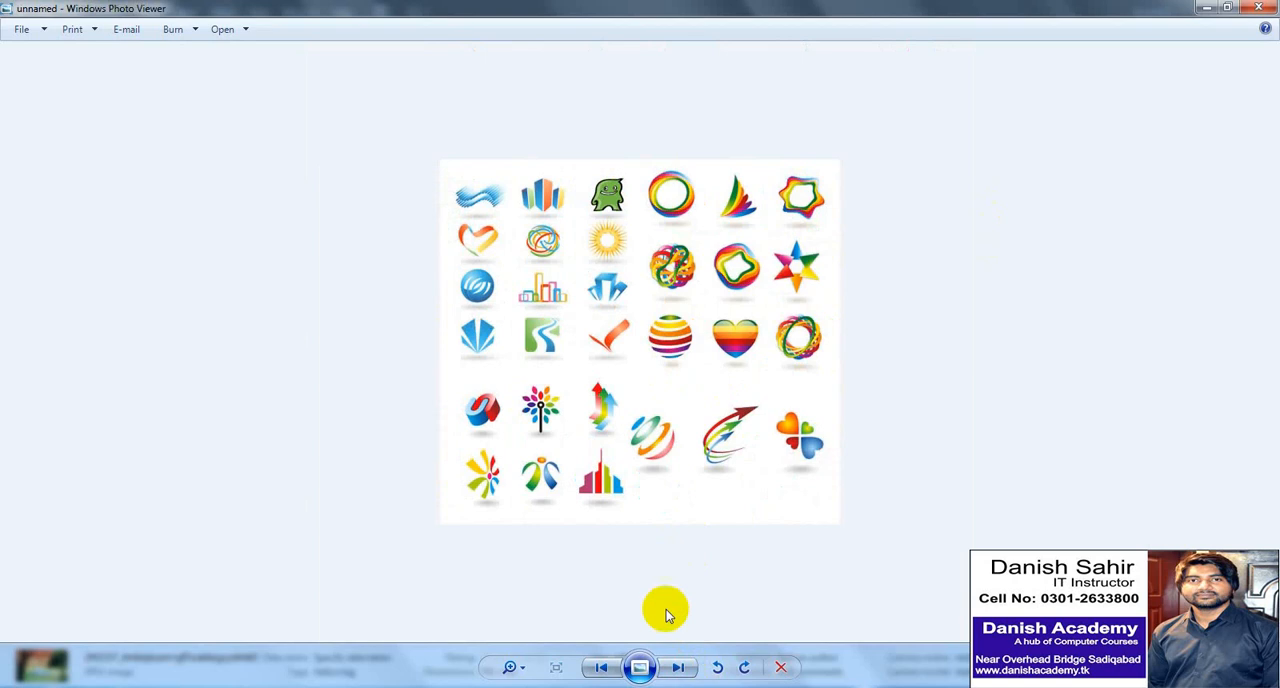
click(676, 667)
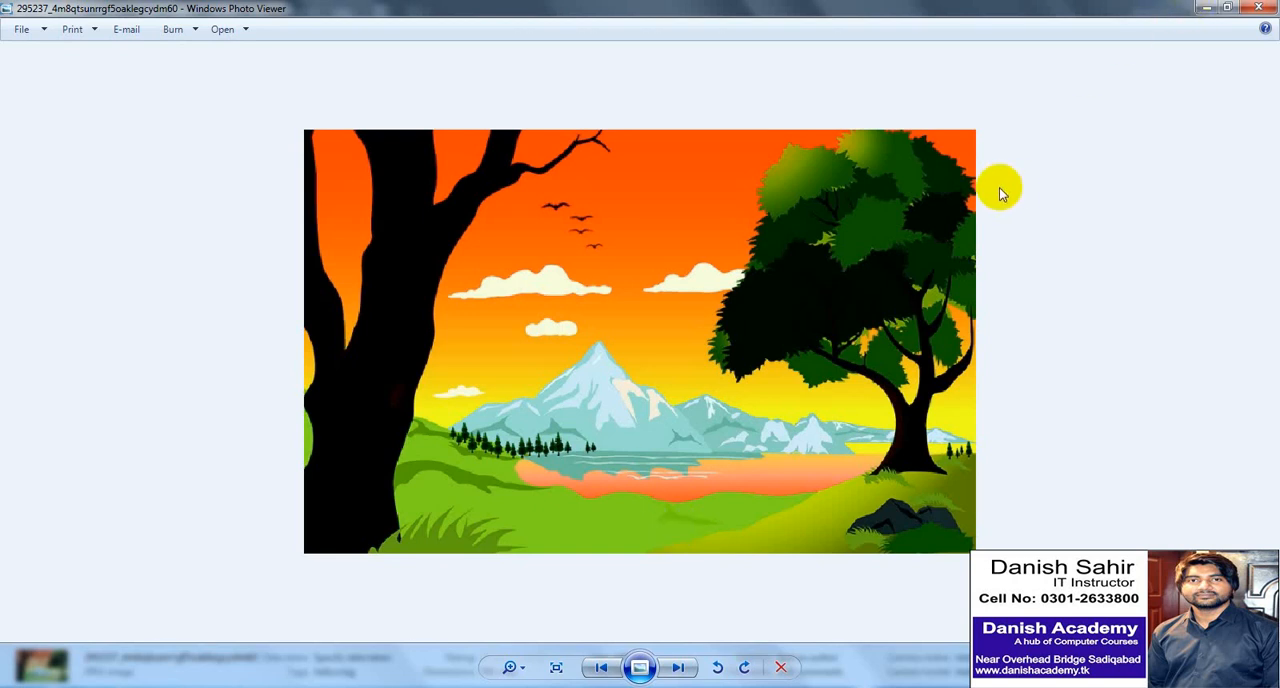
click(1265, 8)
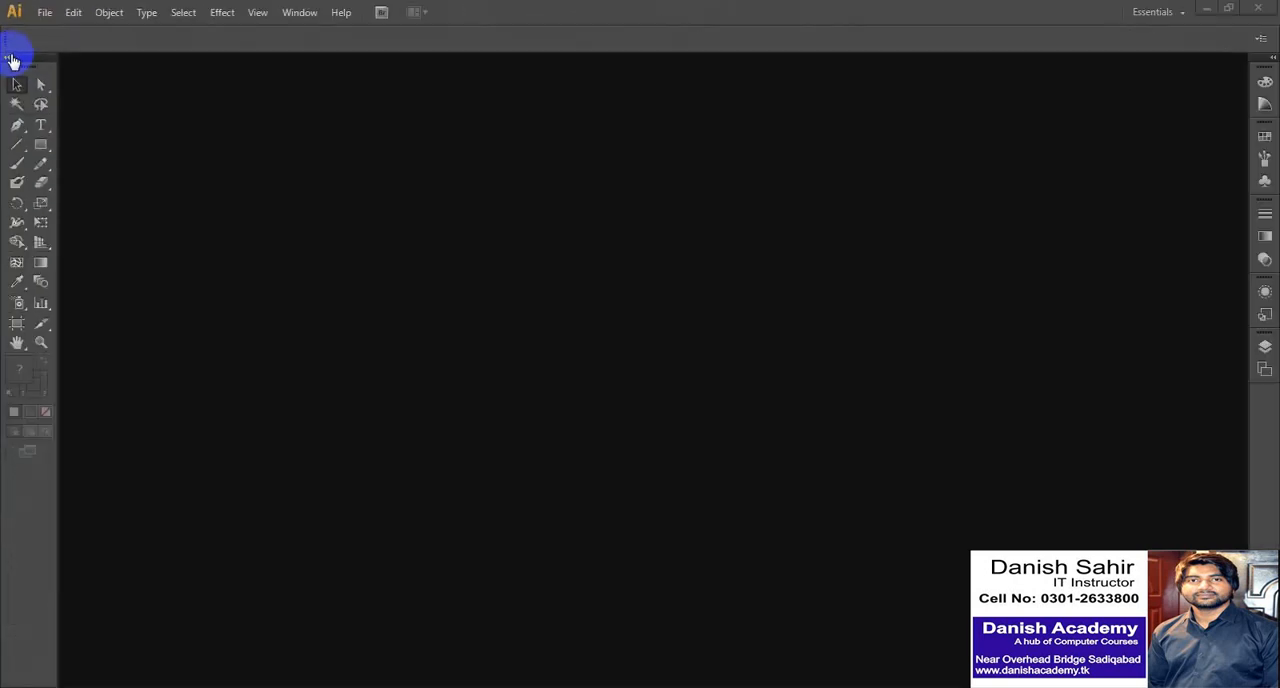
- Toggle the toolbox between single-column and two-column layouts, ending with two columns
click(10, 58)
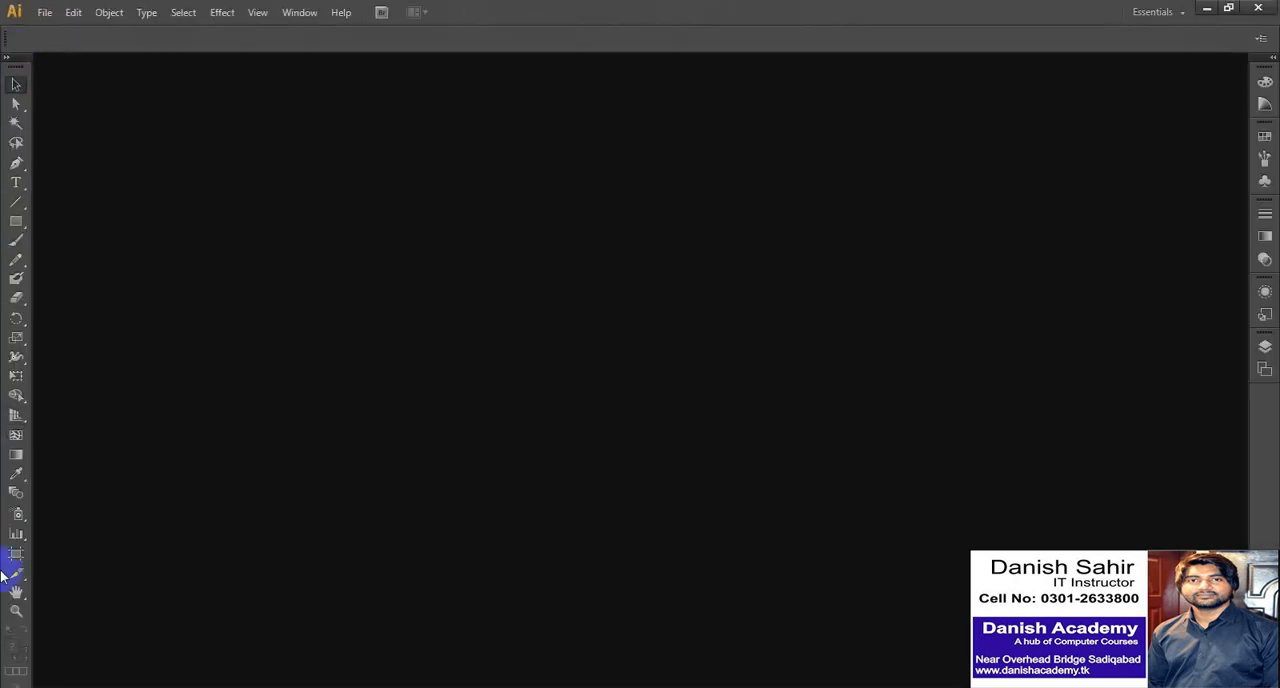
click(12, 59)
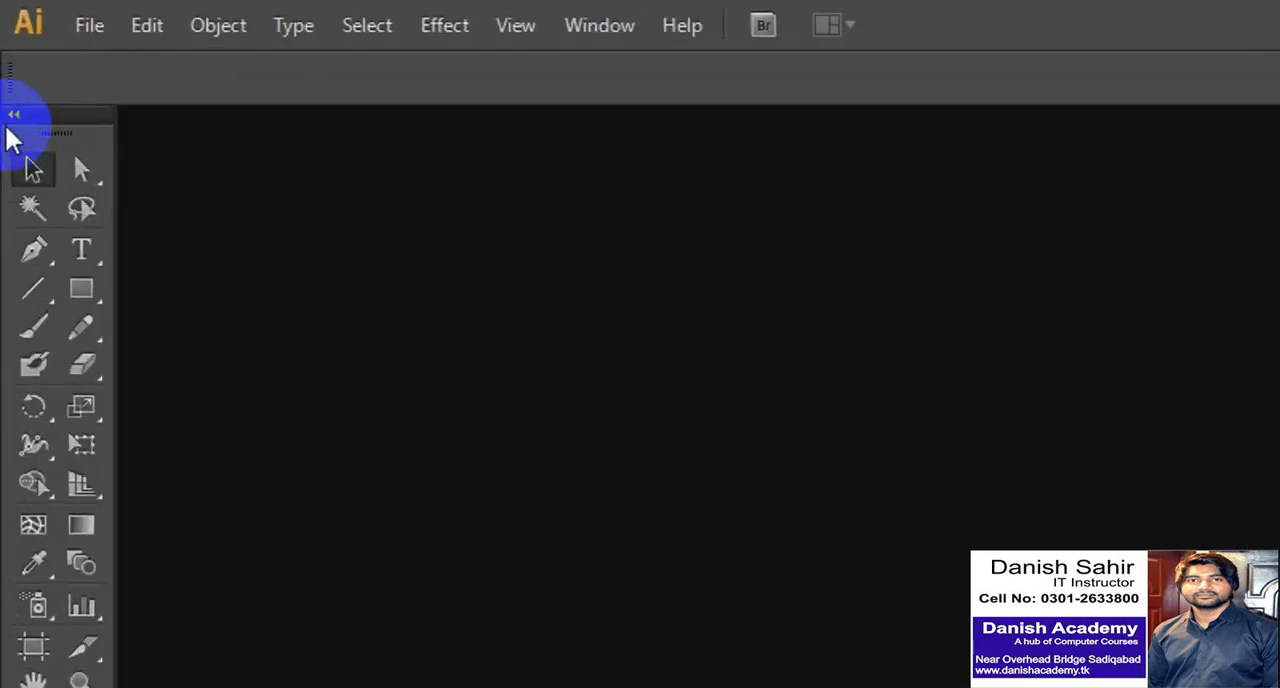
click(6, 64)
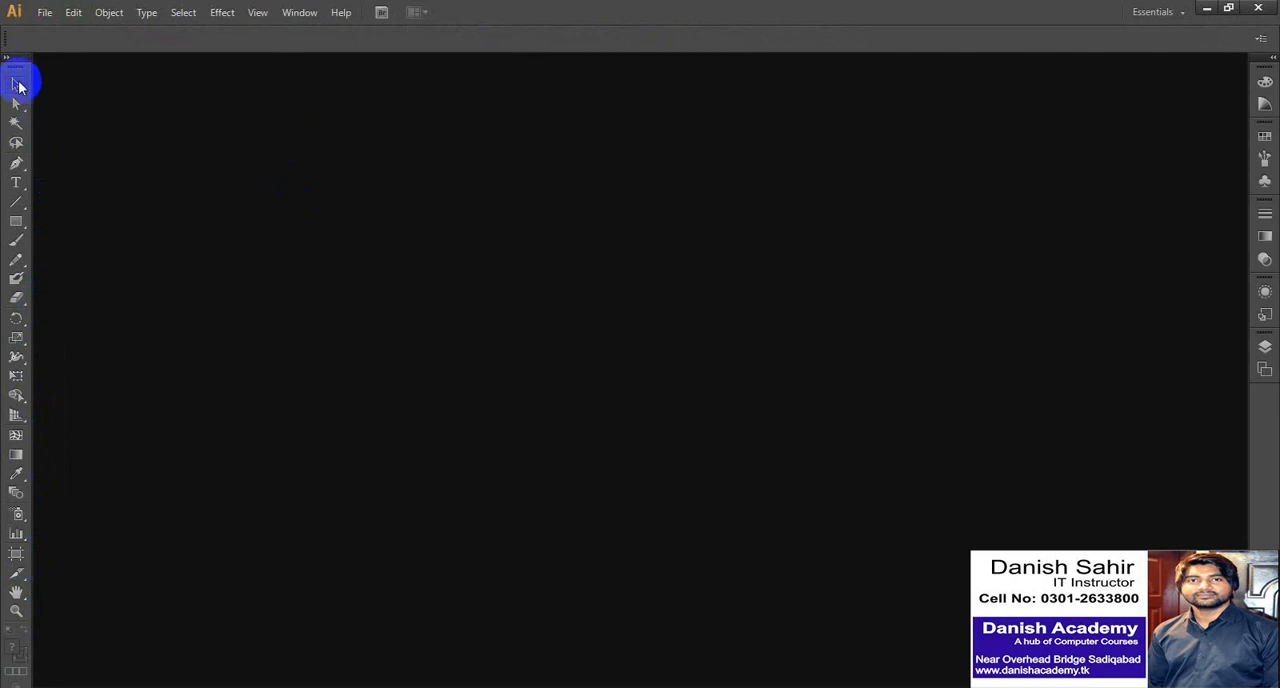
click(10, 63)
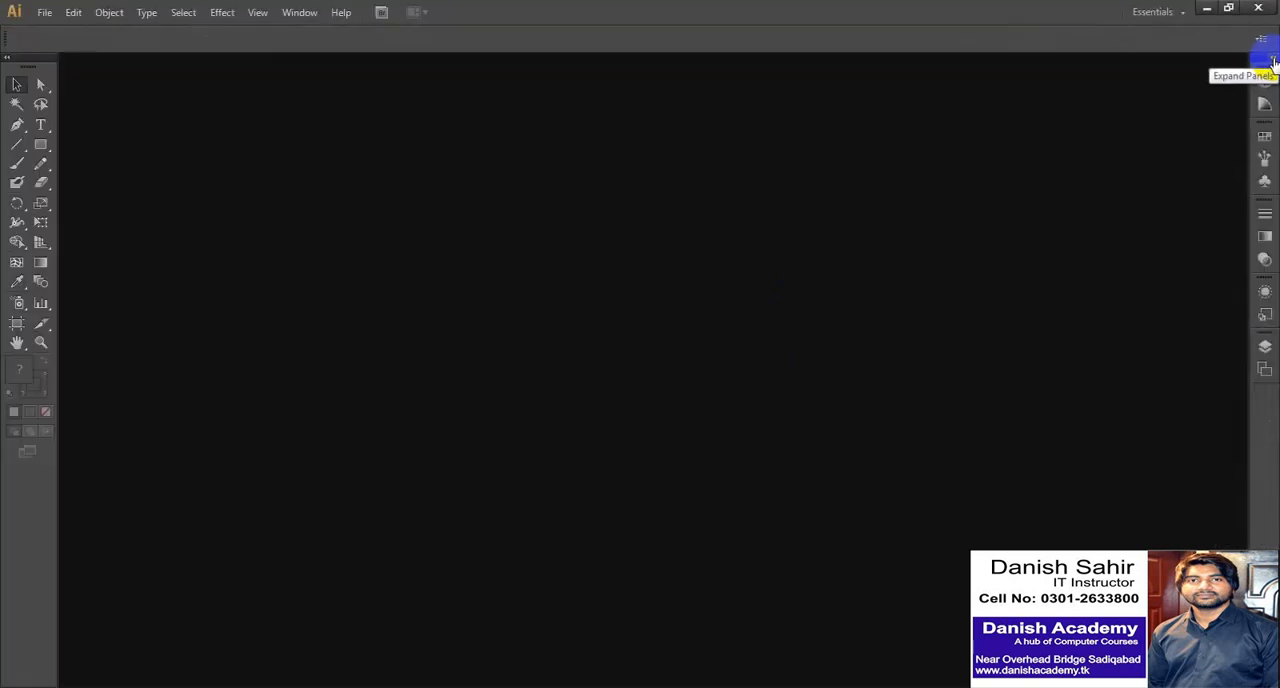
- Expand the docked Color, Swatches, Stroke and Appearance panels and collapse them back to icons
click(1271, 60)
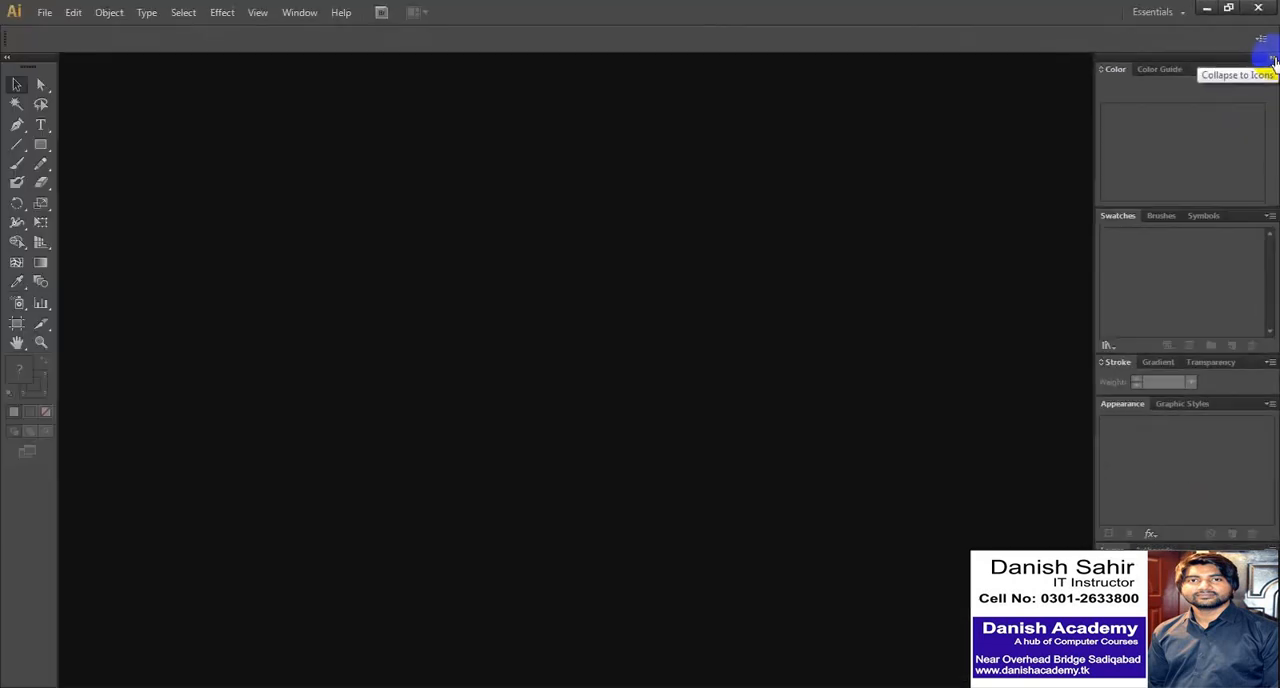
click(1273, 60)
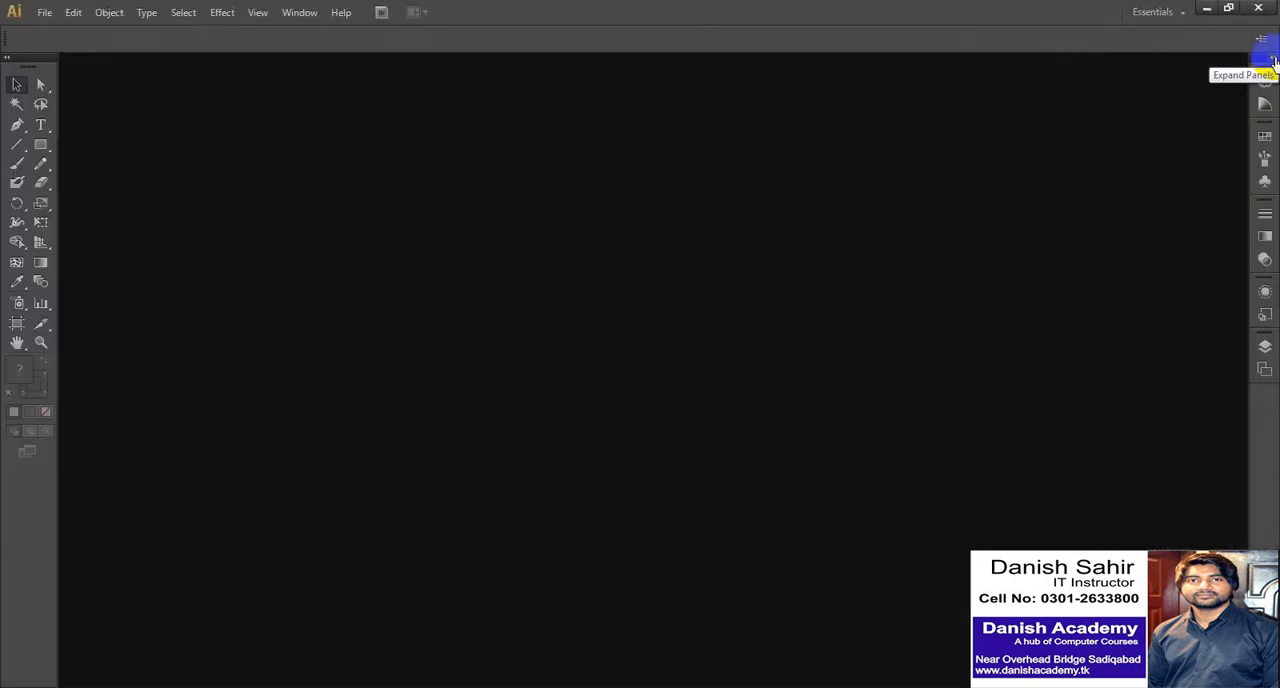
click(1273, 60)
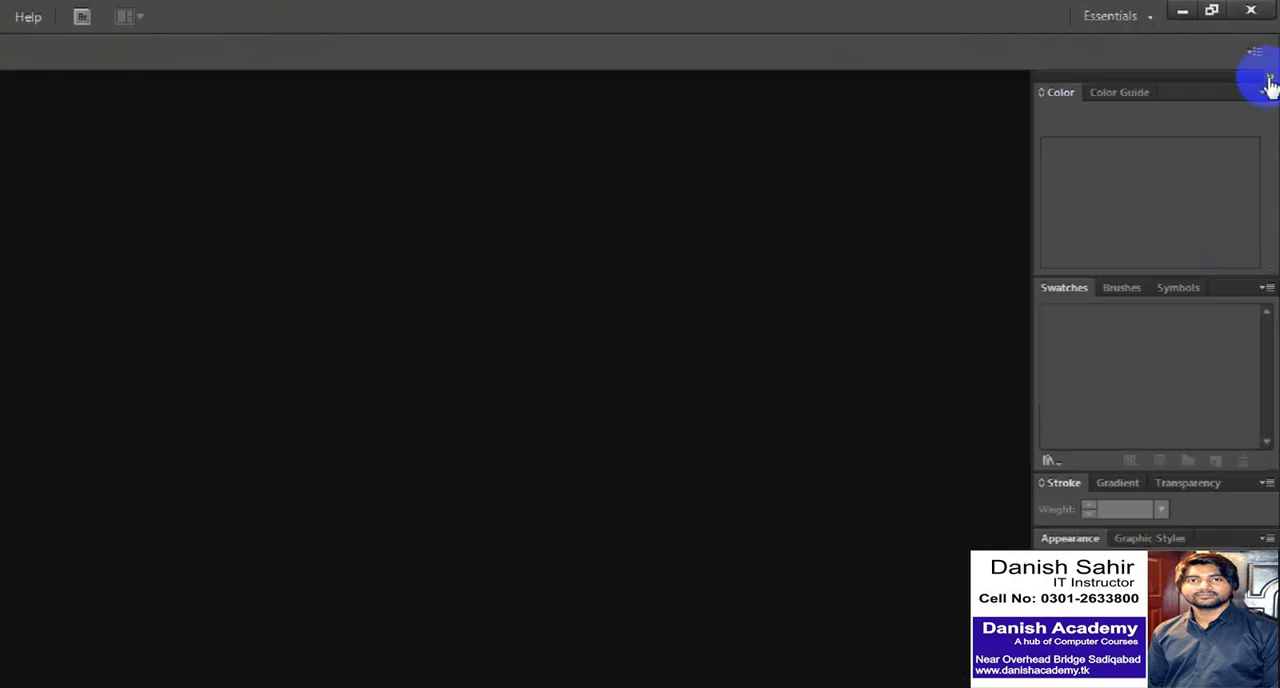
click(1269, 85)
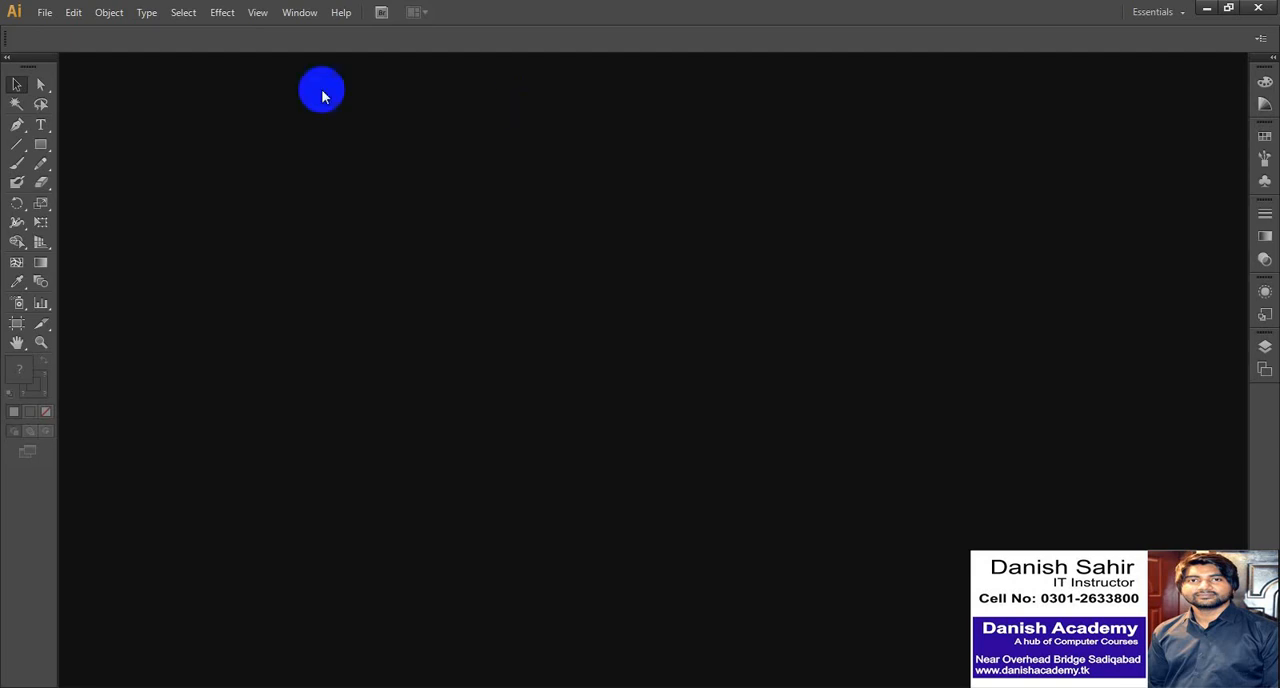
- Start a new document and name it "Danish Academy Sadiqabad"
click(45, 14)
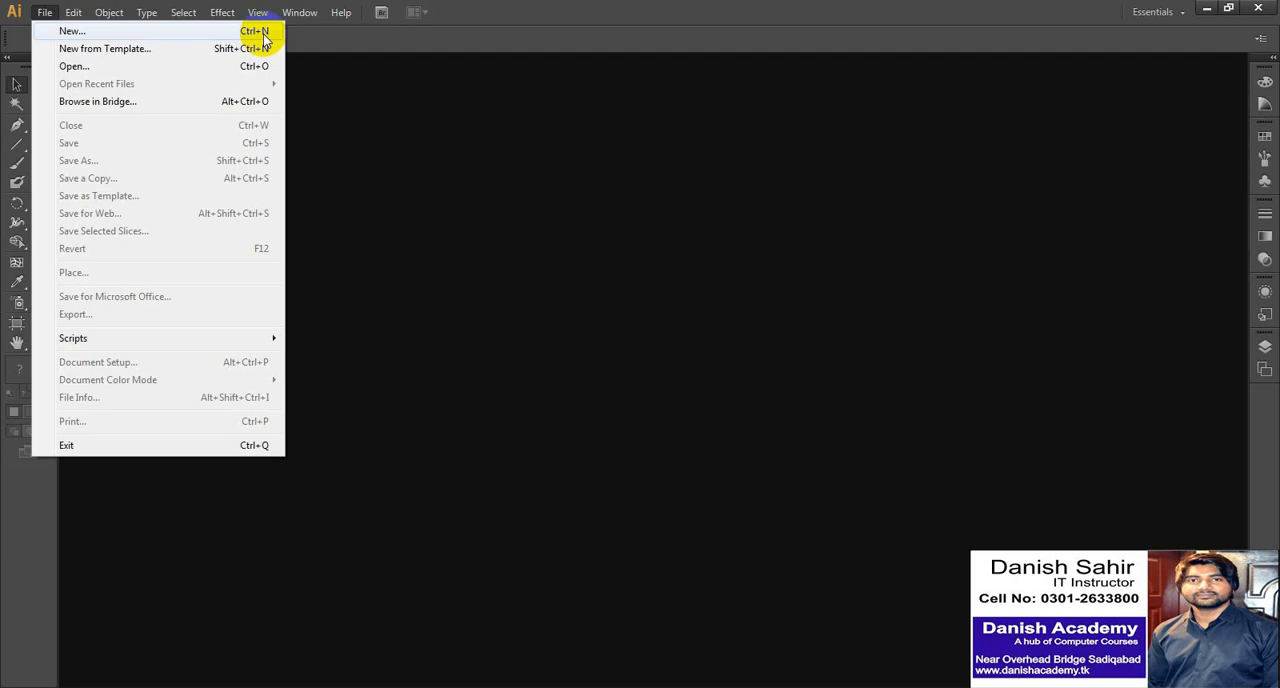
click(98, 35)
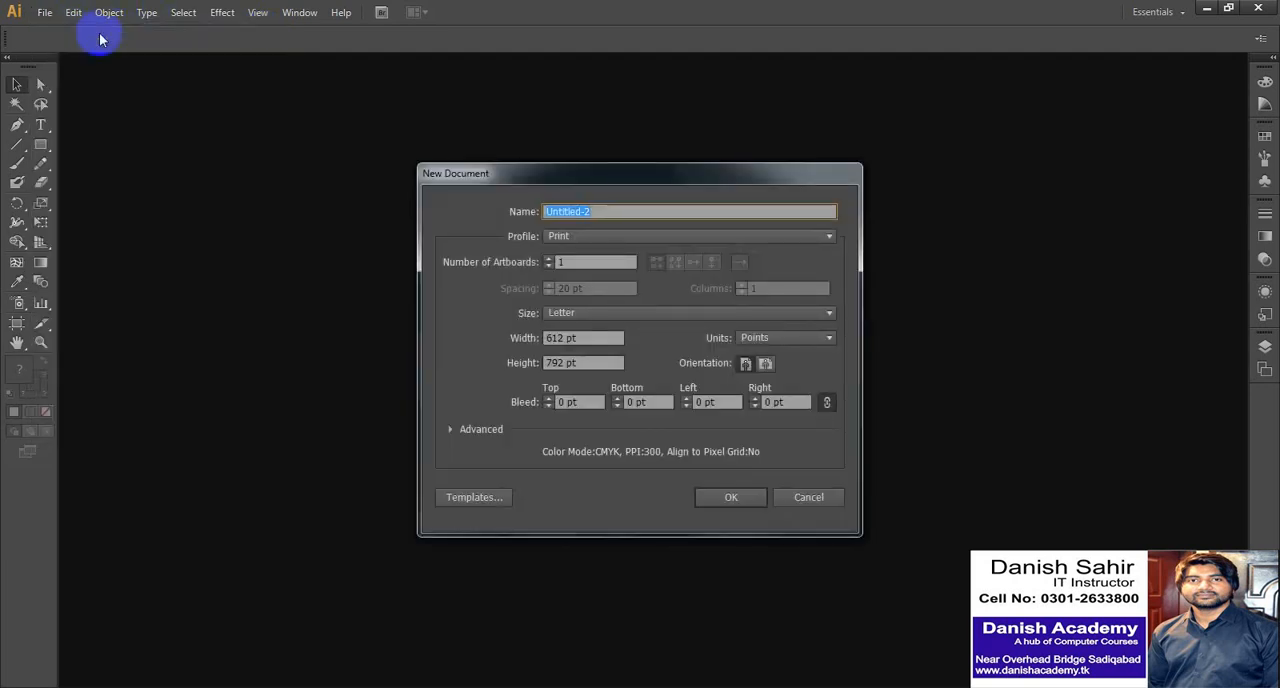
drag(462, 180, 455, 131)
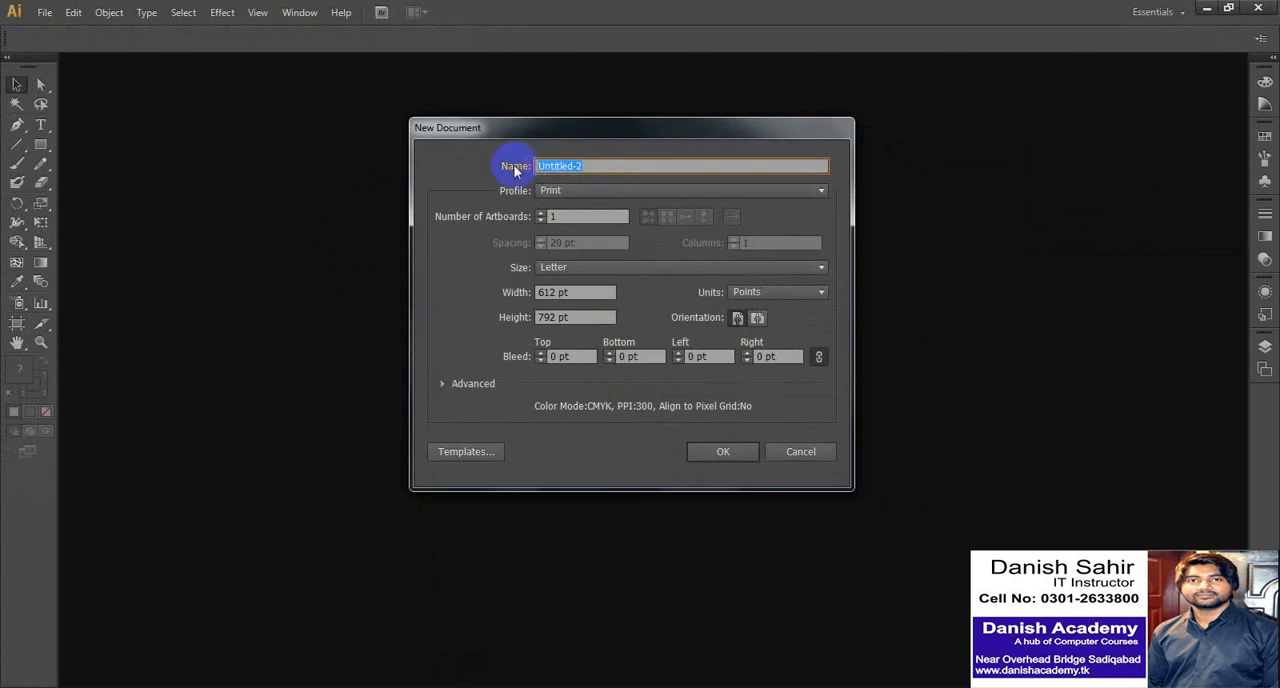
text(Danish ACademy)
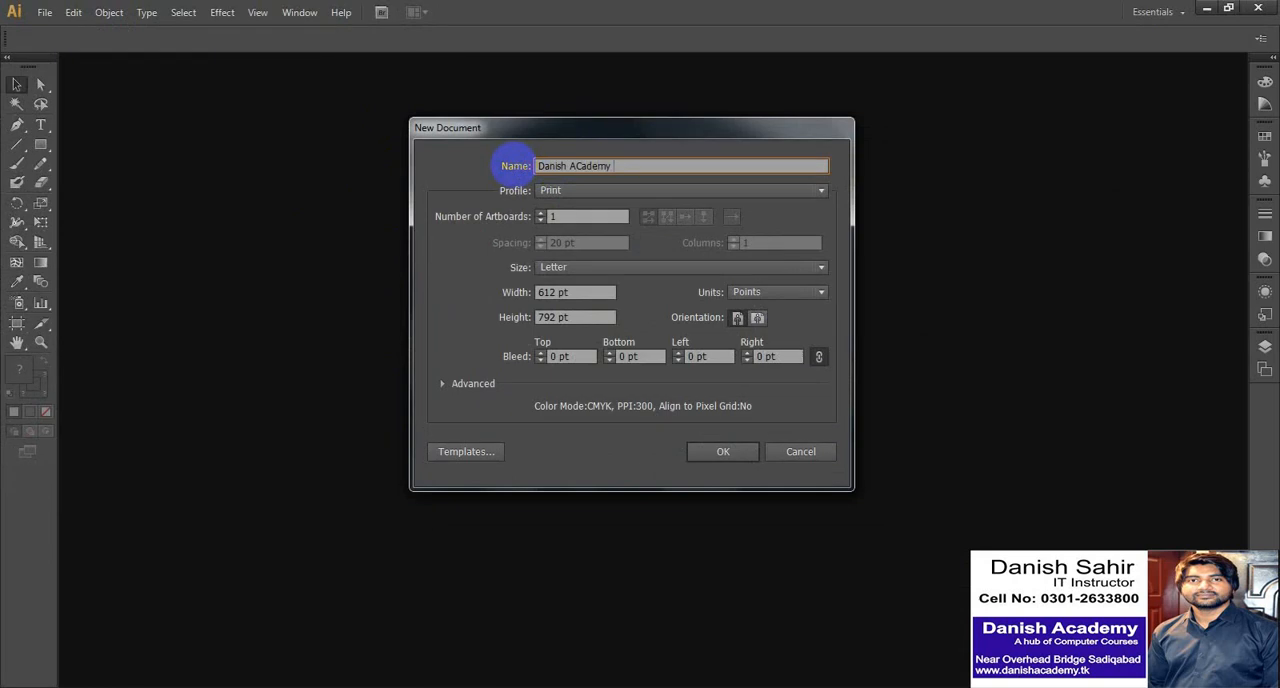
click(580, 165)
key(BackSpace)
text(cademy)
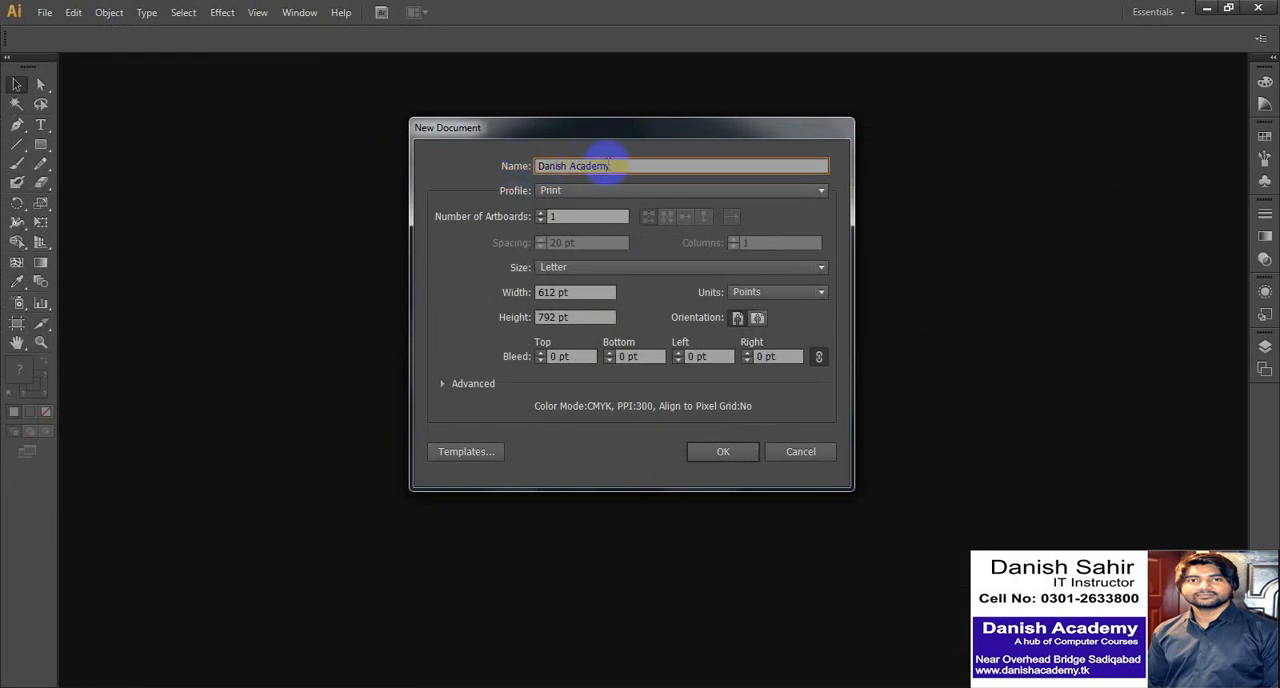
text( Sa)
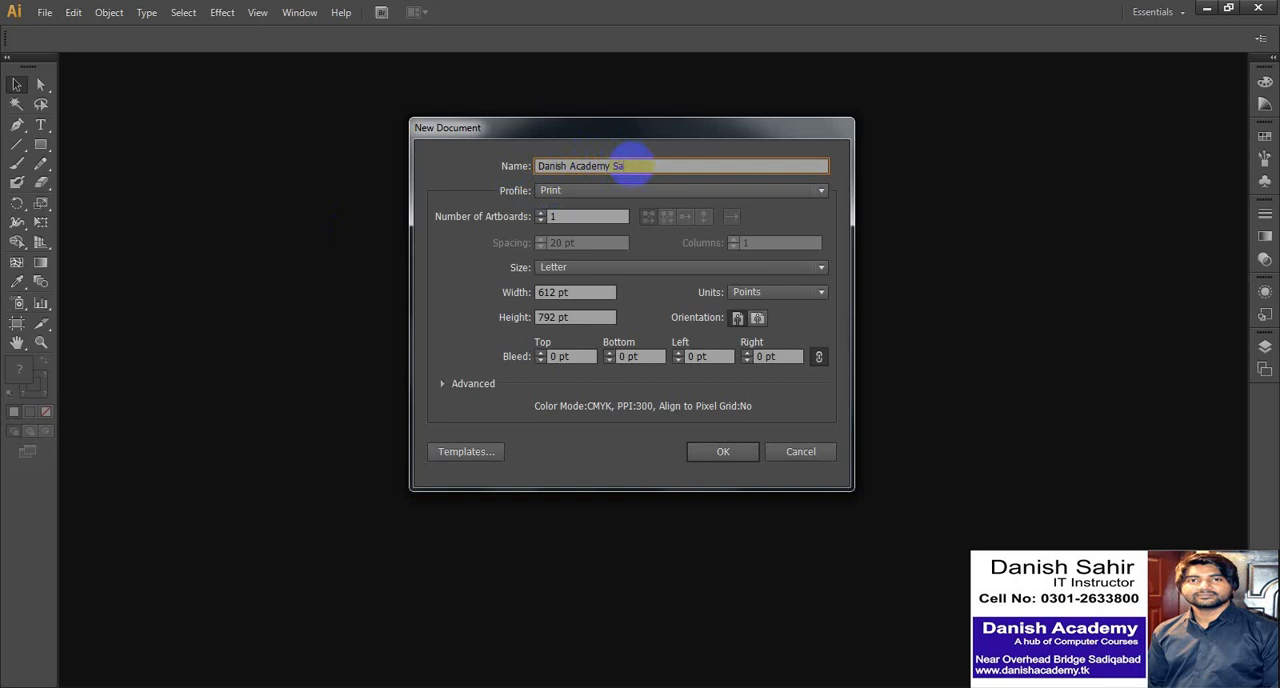
text(diqabad)
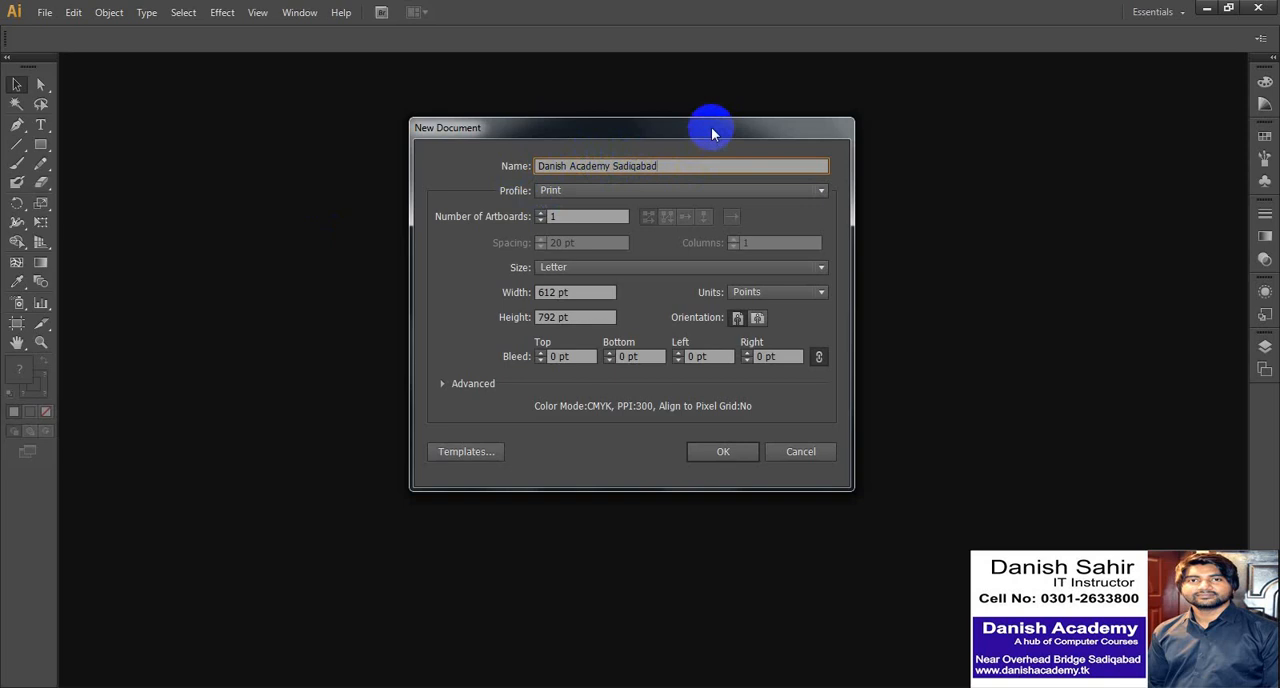
drag(711, 127, 718, 104)
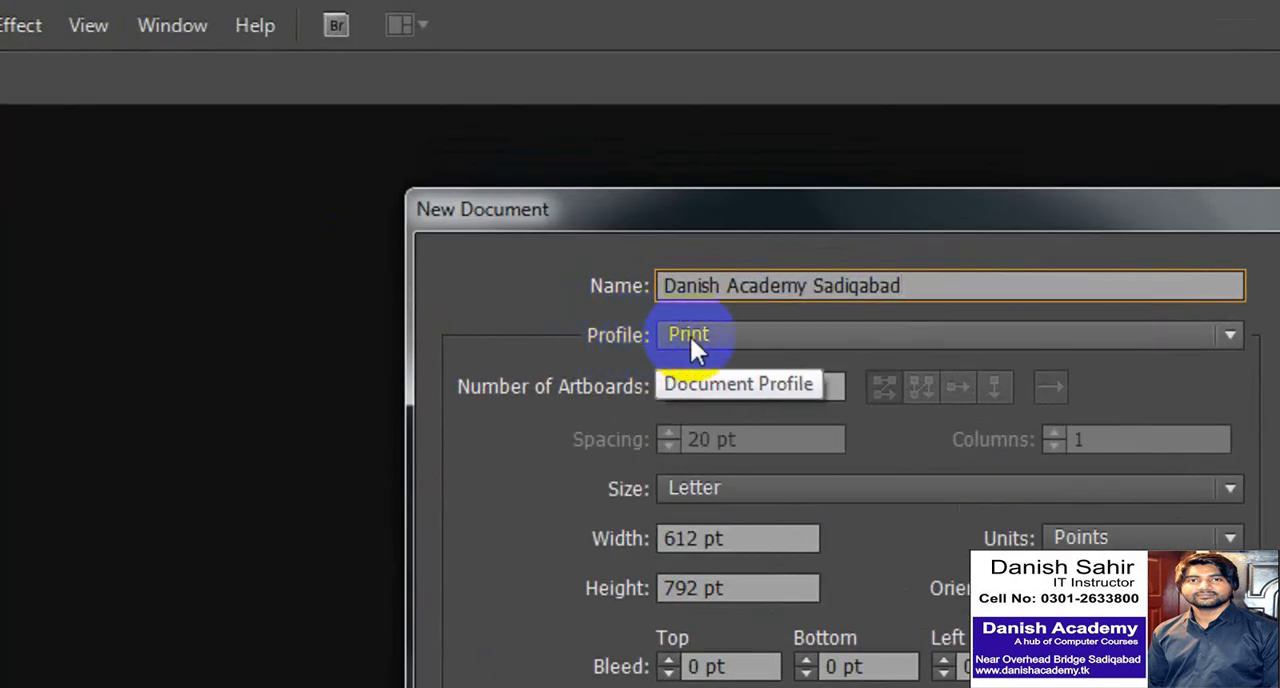
- Choose the Print profile, try a count of 3 artboards, and set the number of artboards back to 1
click(586, 169)
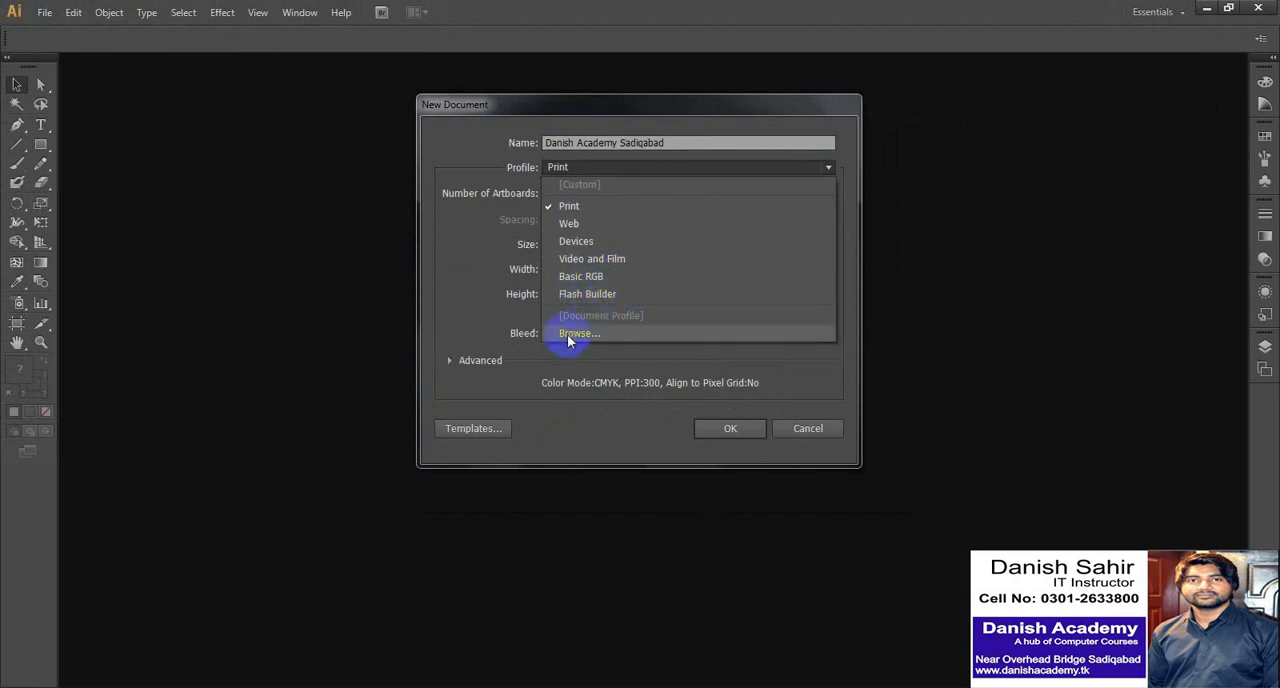
click(569, 207)
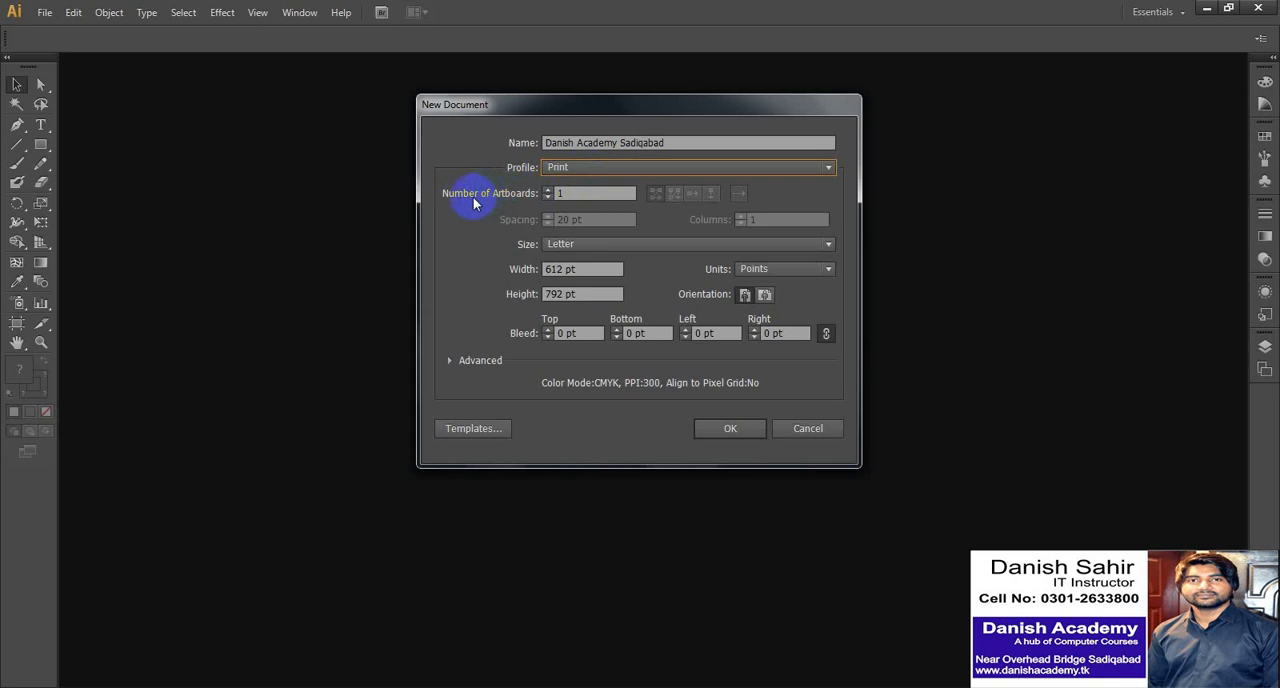
click(547, 189)
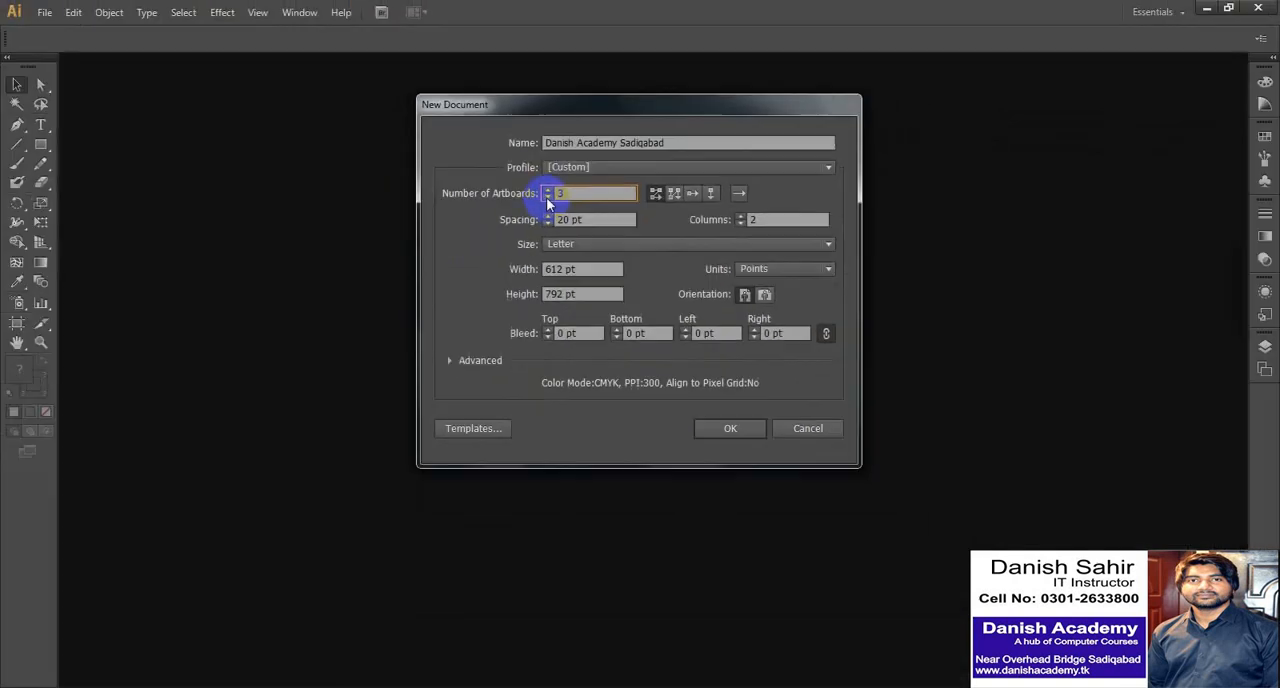
click(597, 347)
click(597, 347)
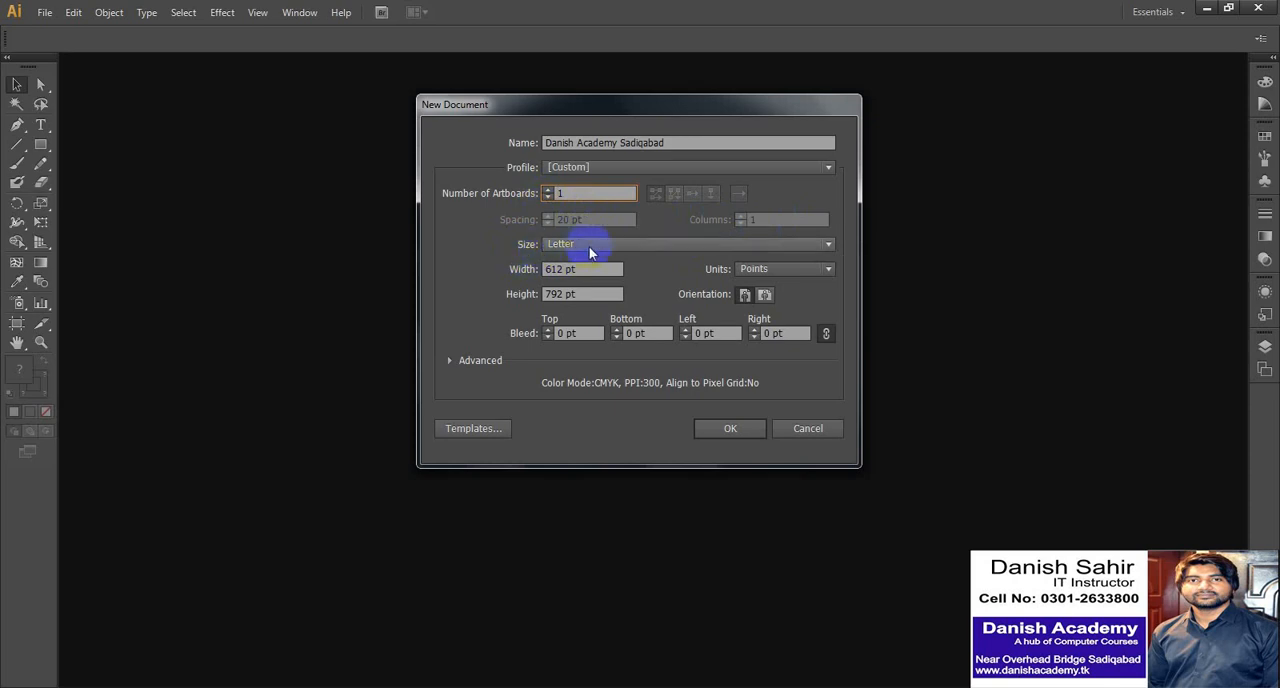
- Set the page size to A4 with units in inches, try landscape, and settle on portrait orientation
click(628, 244)
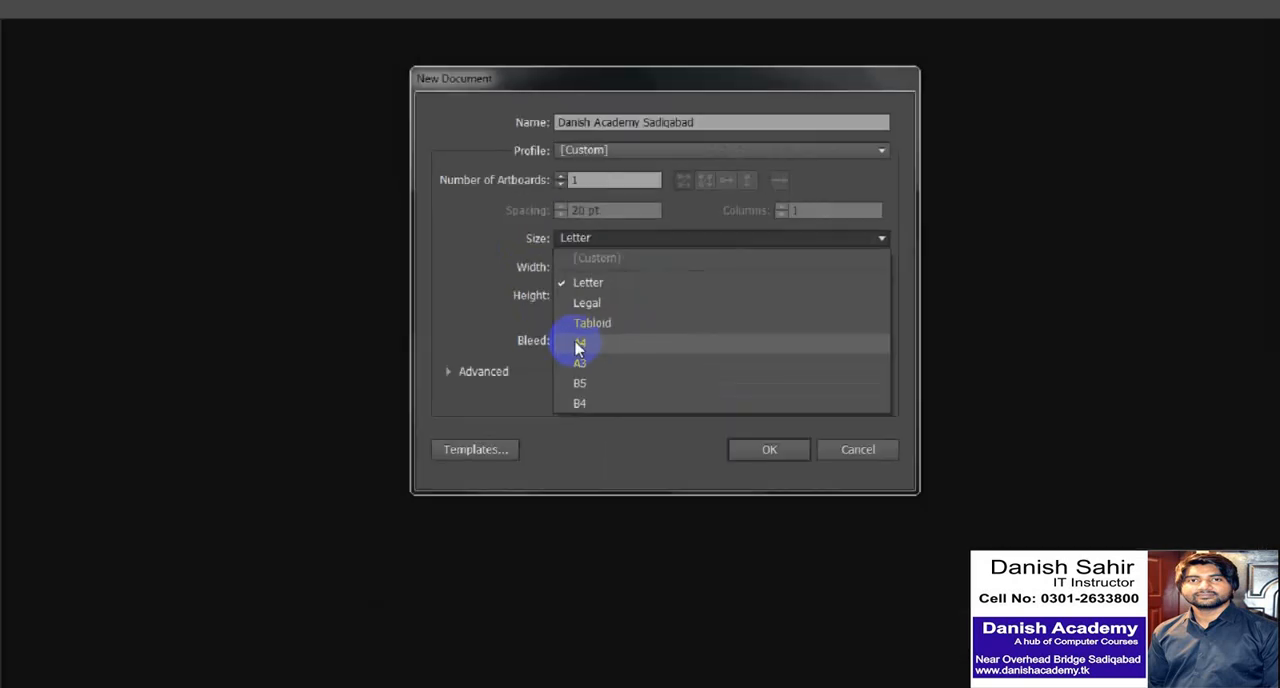
click(579, 344)
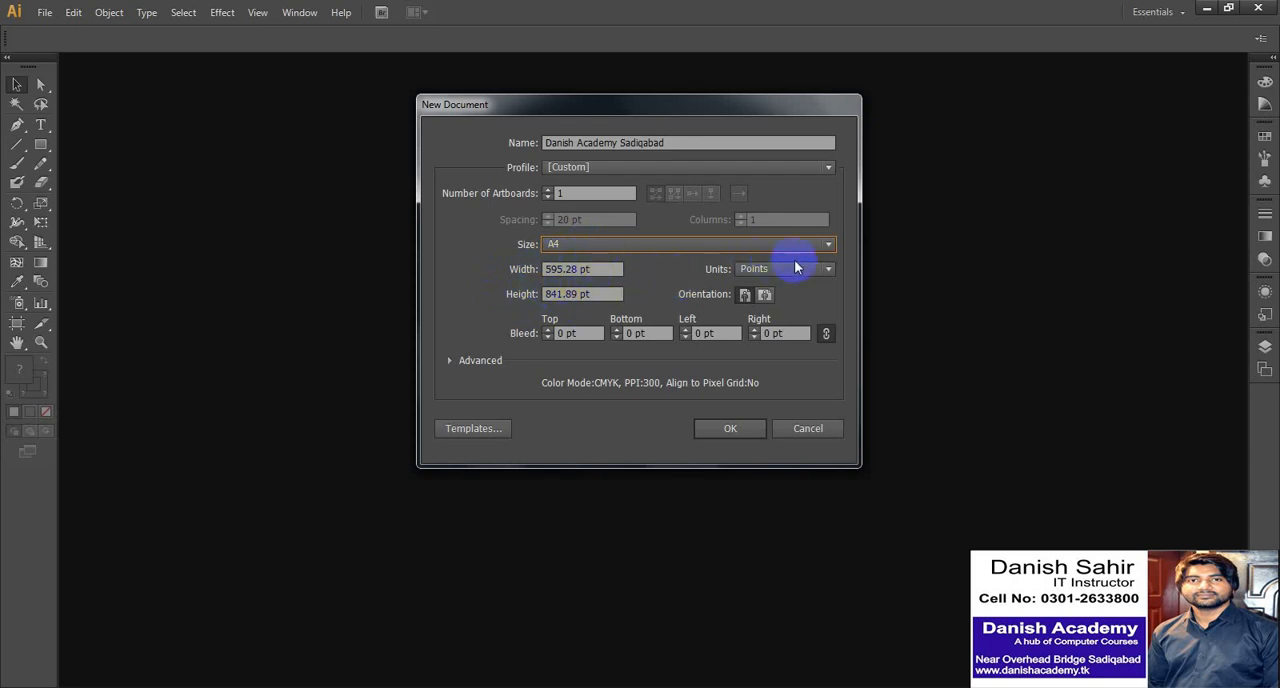
click(827, 270)
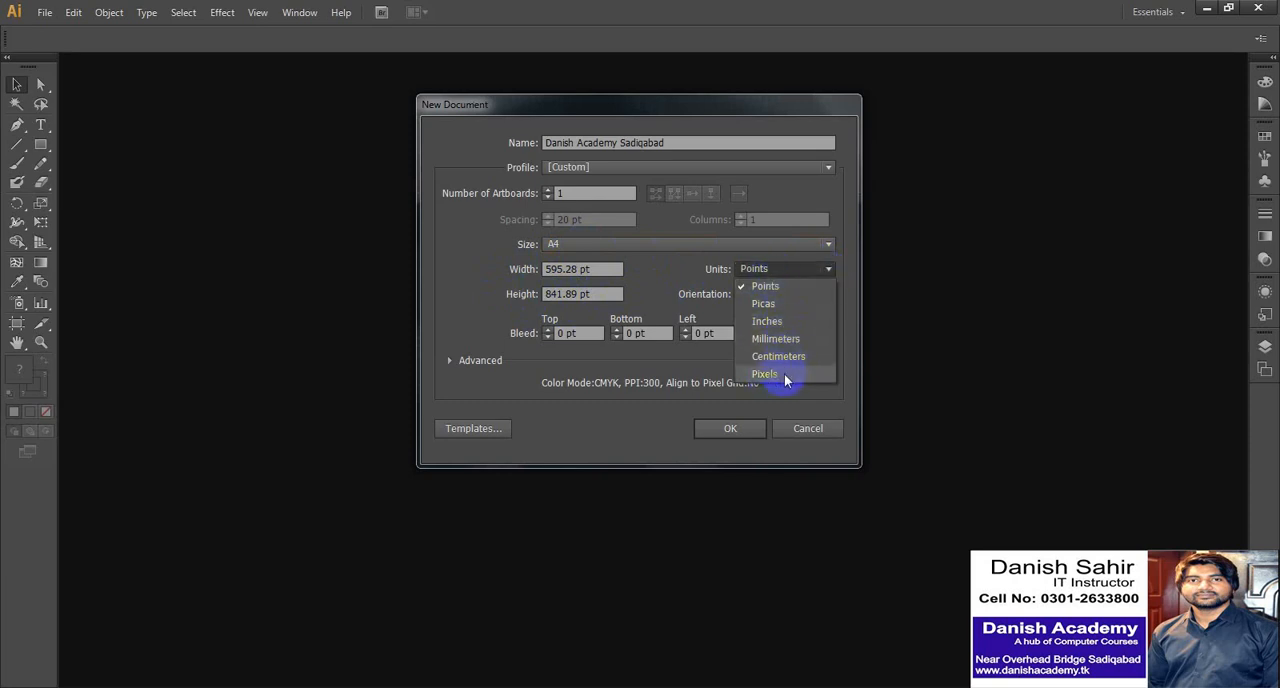
click(762, 321)
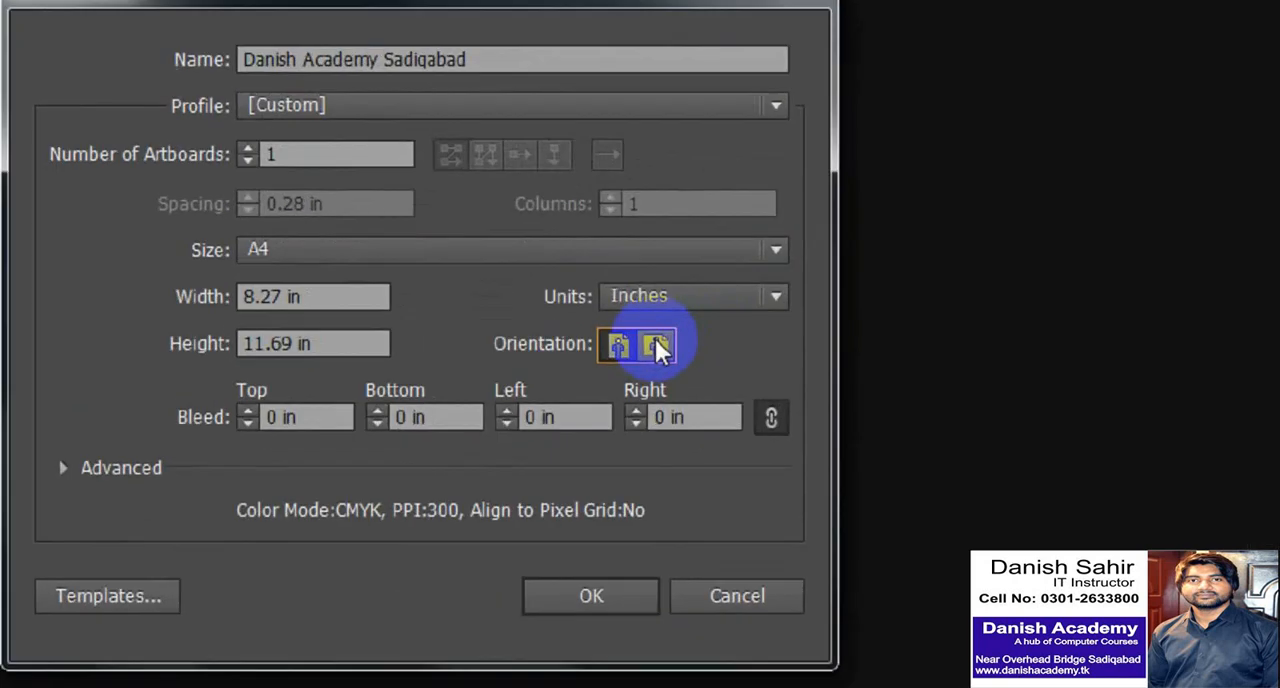
click(764, 295)
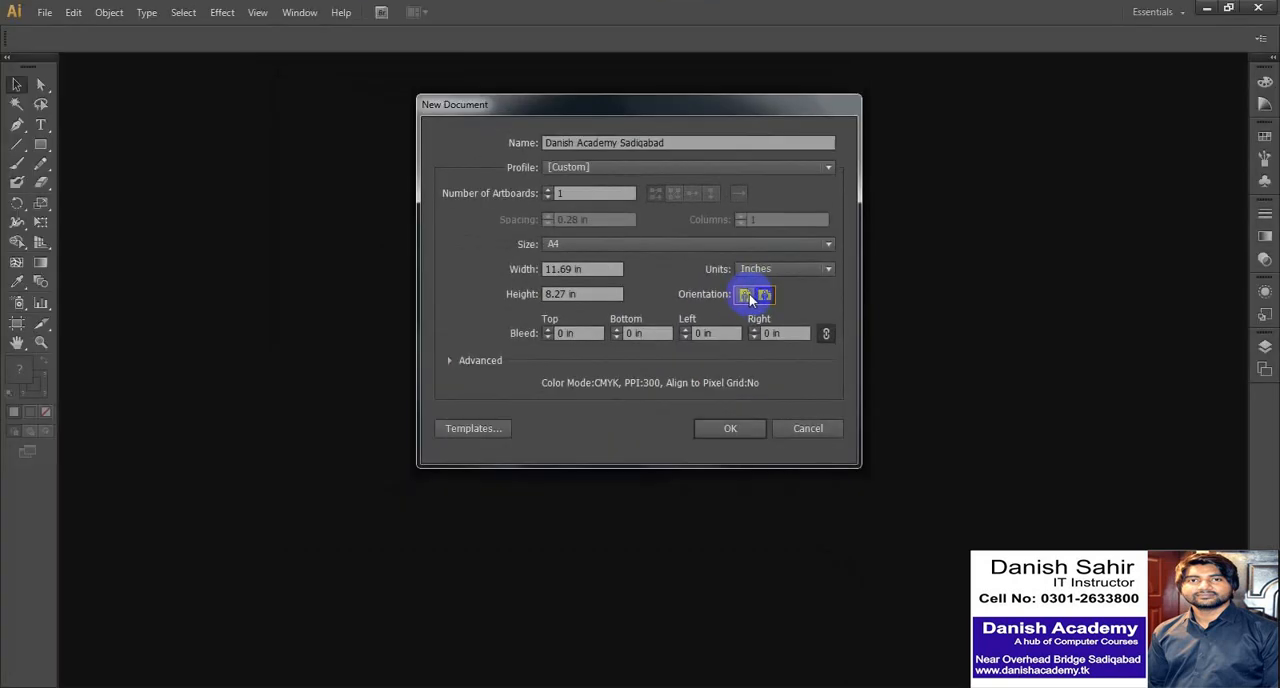
click(601, 351)
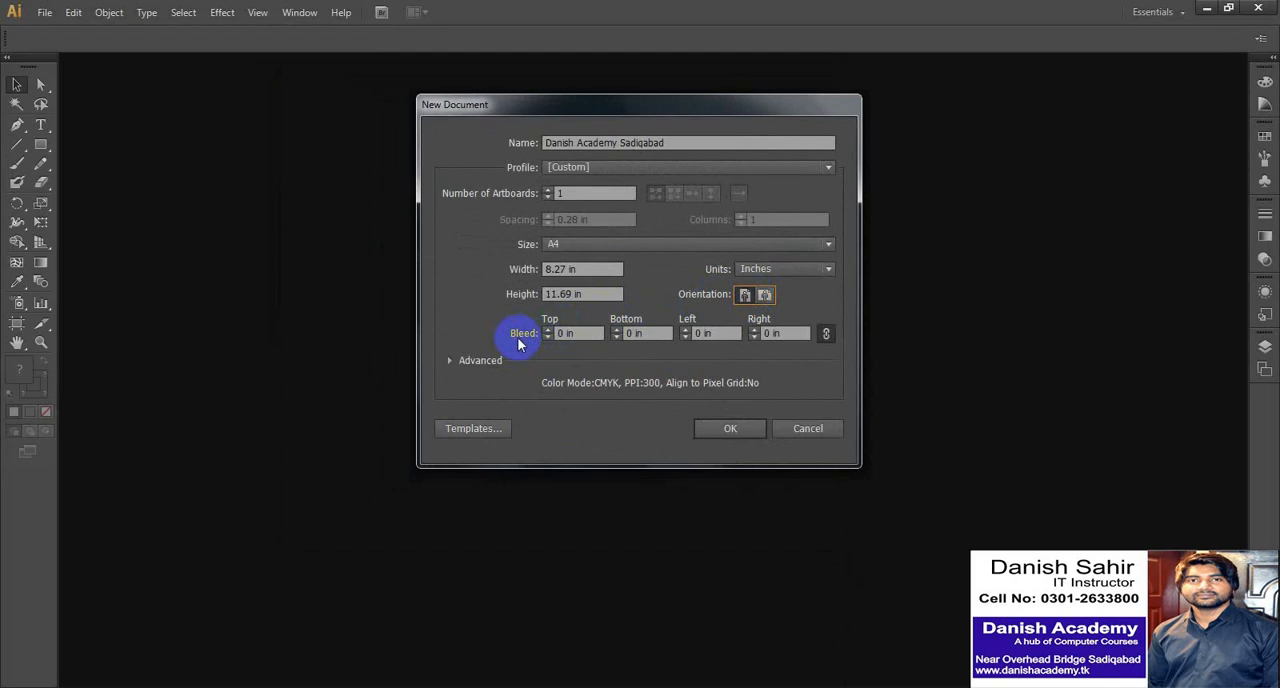
click(590, 337)
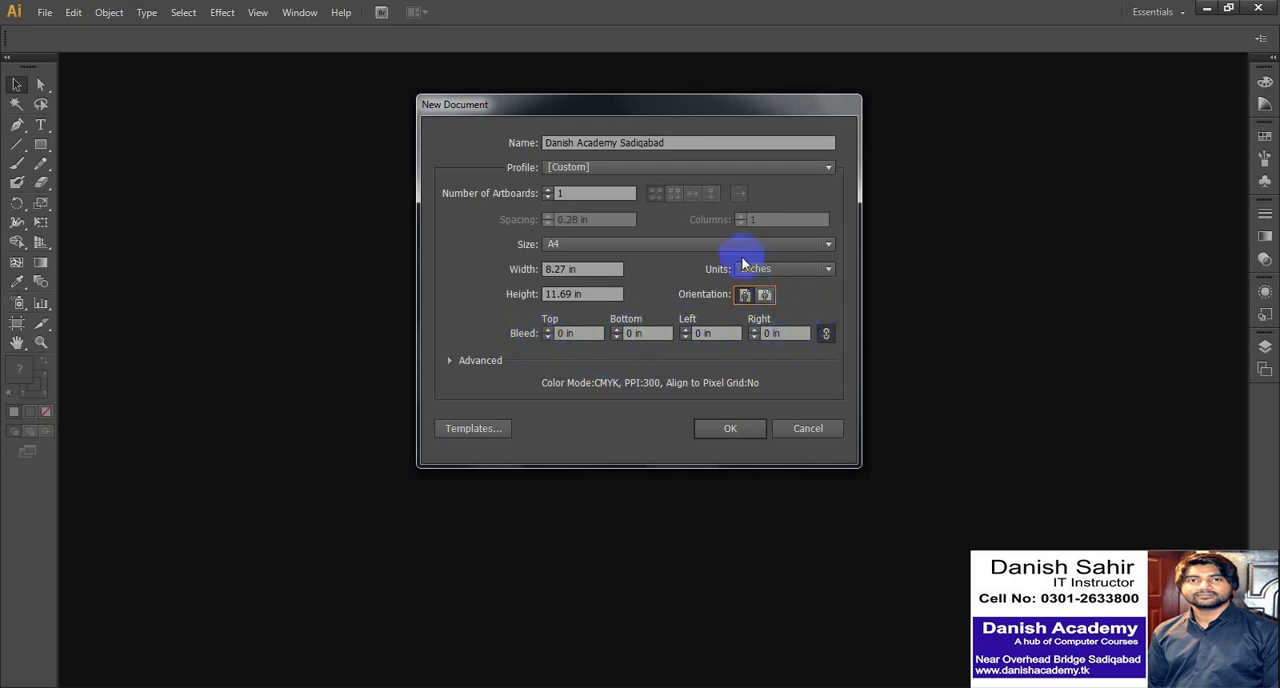
- Choose CMYK color mode, High (300 ppi) raster effects and Default preview mode in the advanced settings, and create the document
click(460, 361)
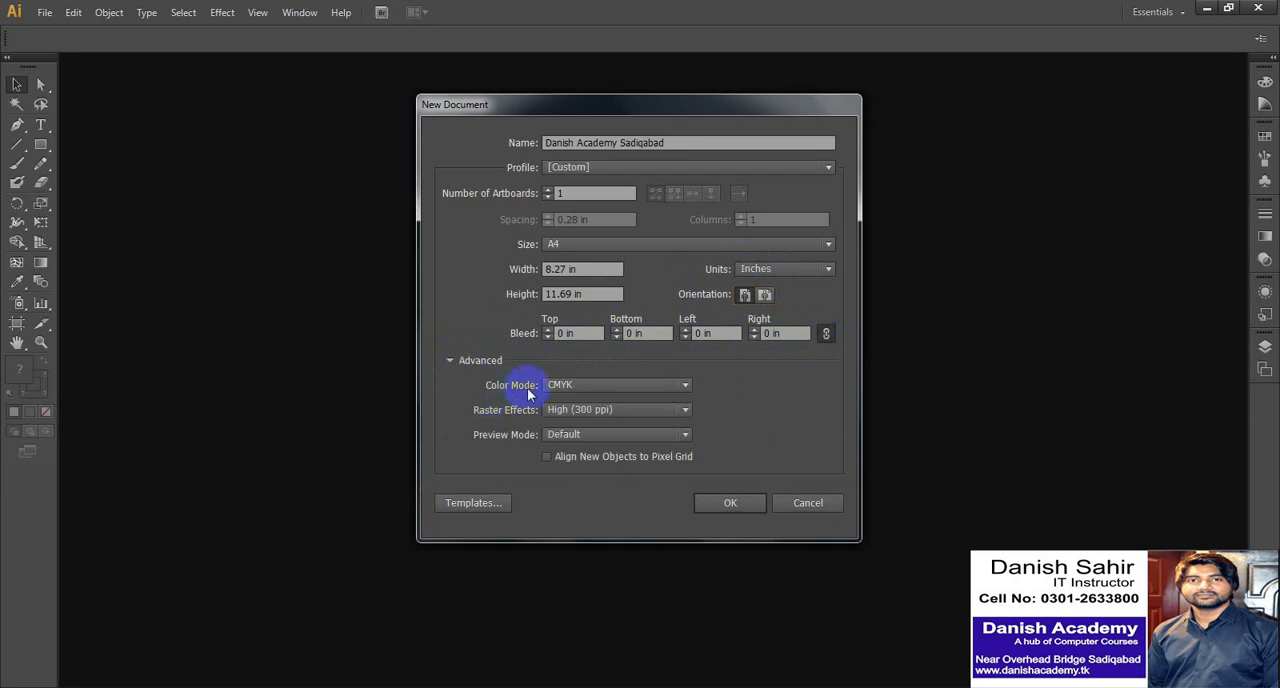
click(603, 385)
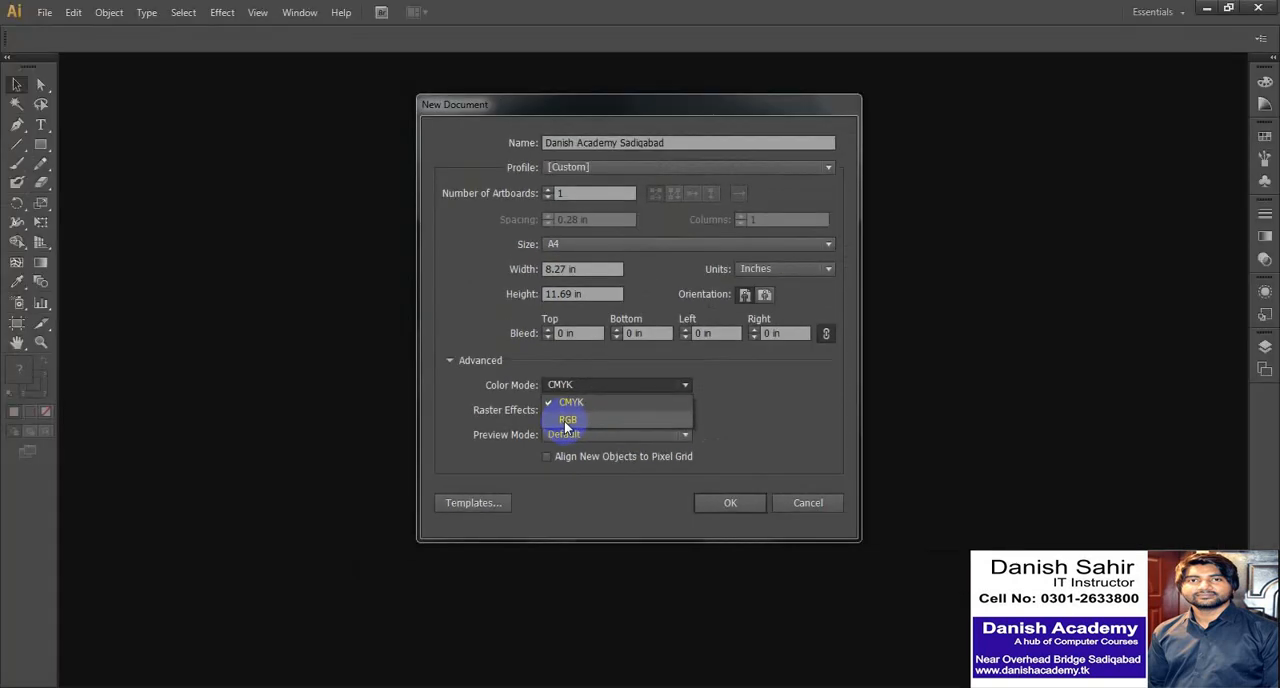
click(632, 308)
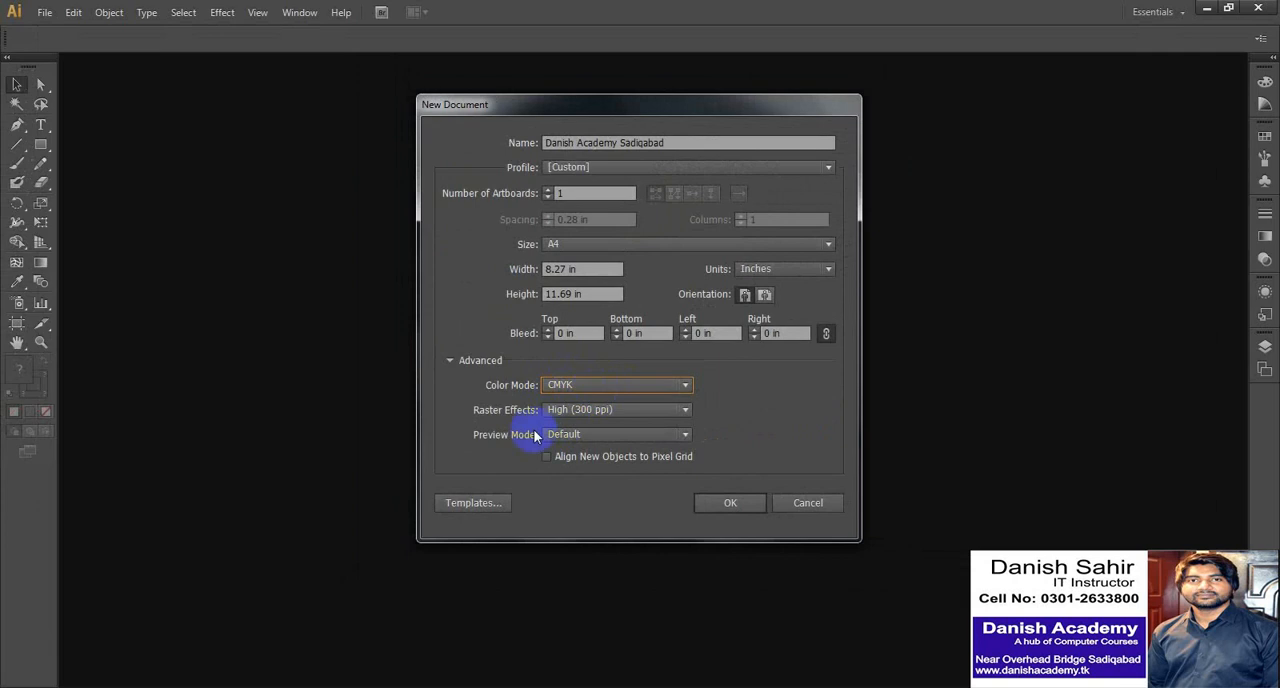
click(658, 411)
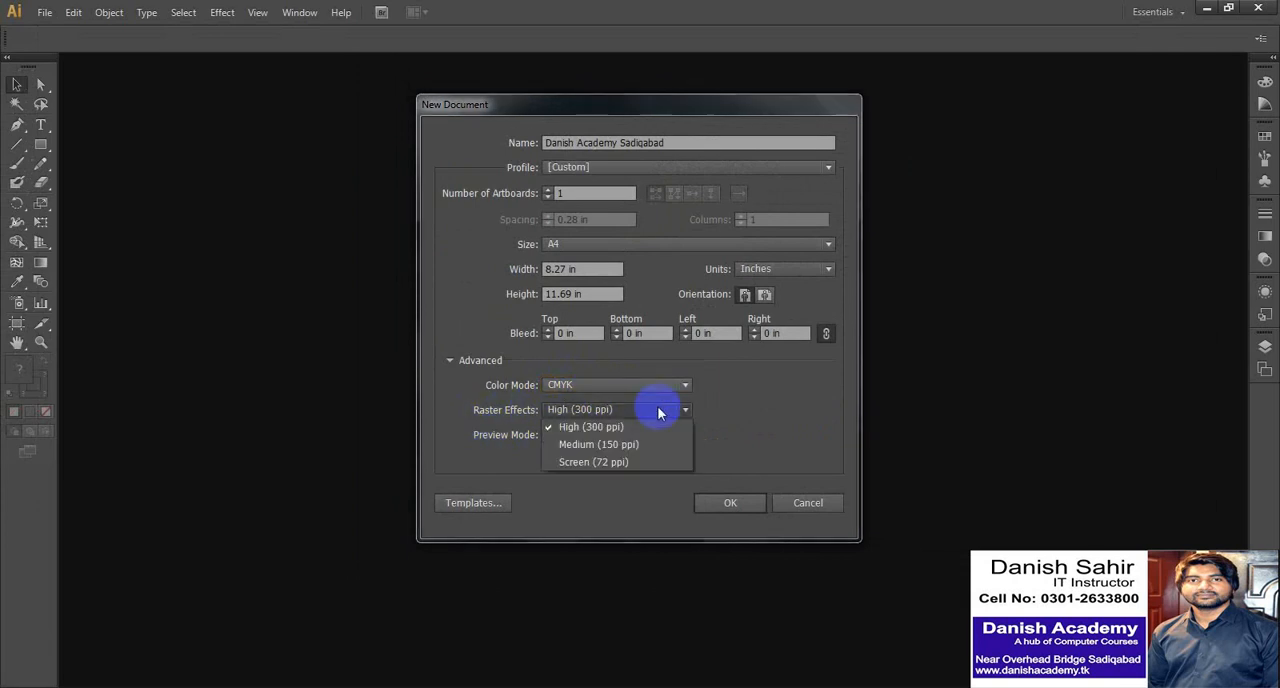
click(588, 432)
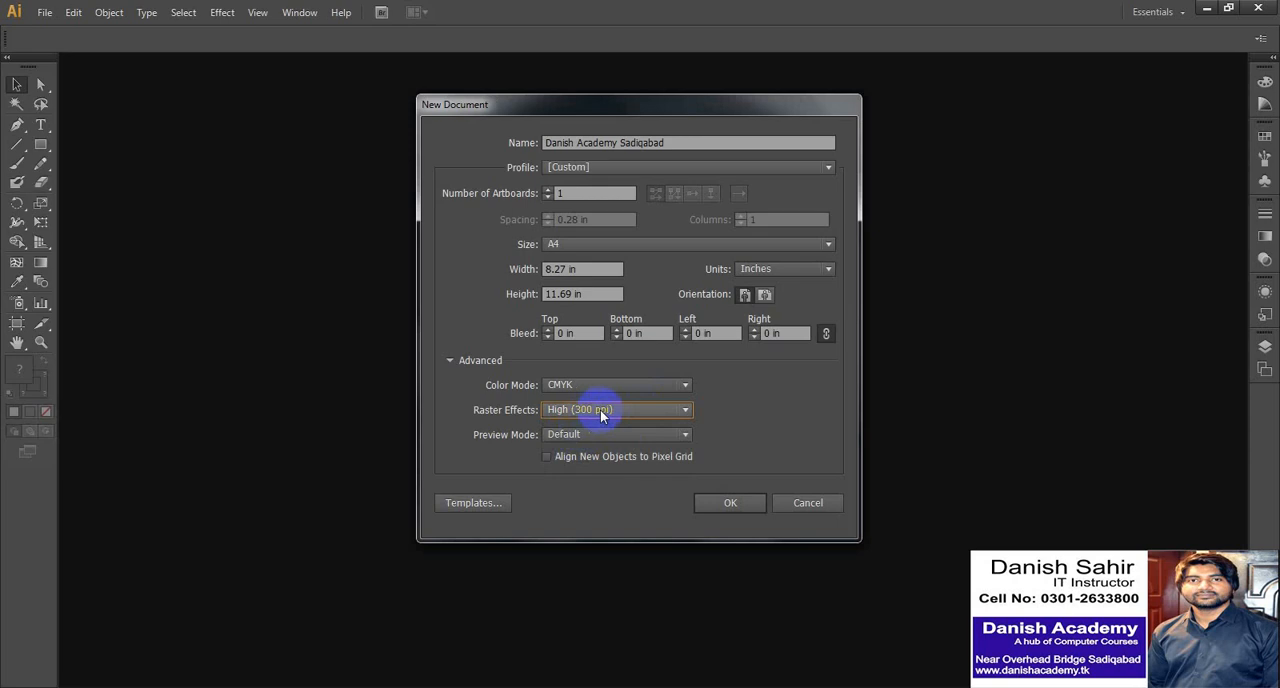
click(621, 435)
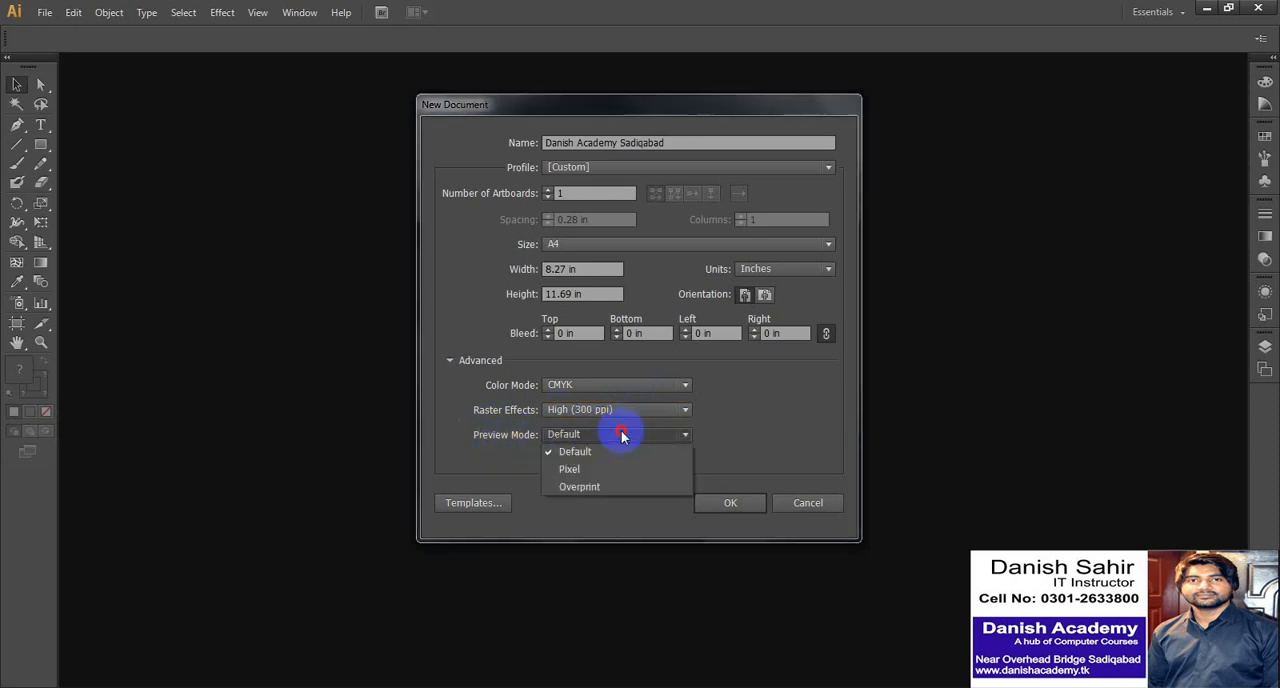
click(565, 451)
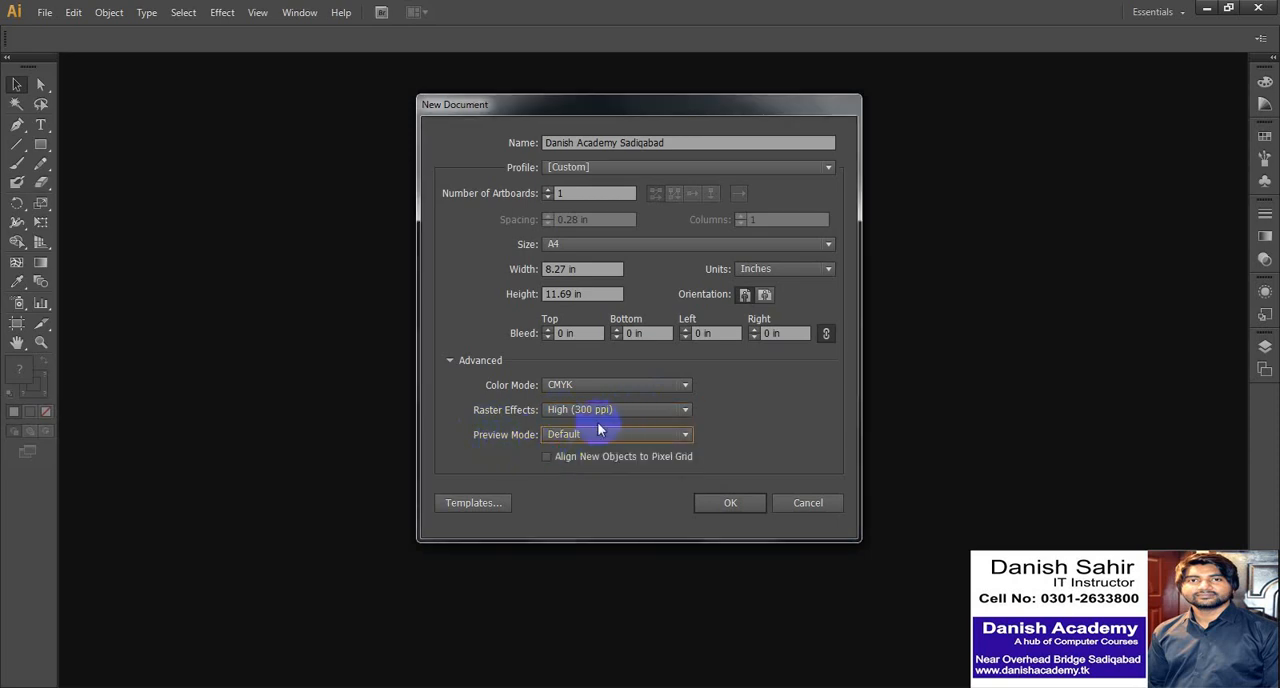
click(727, 502)
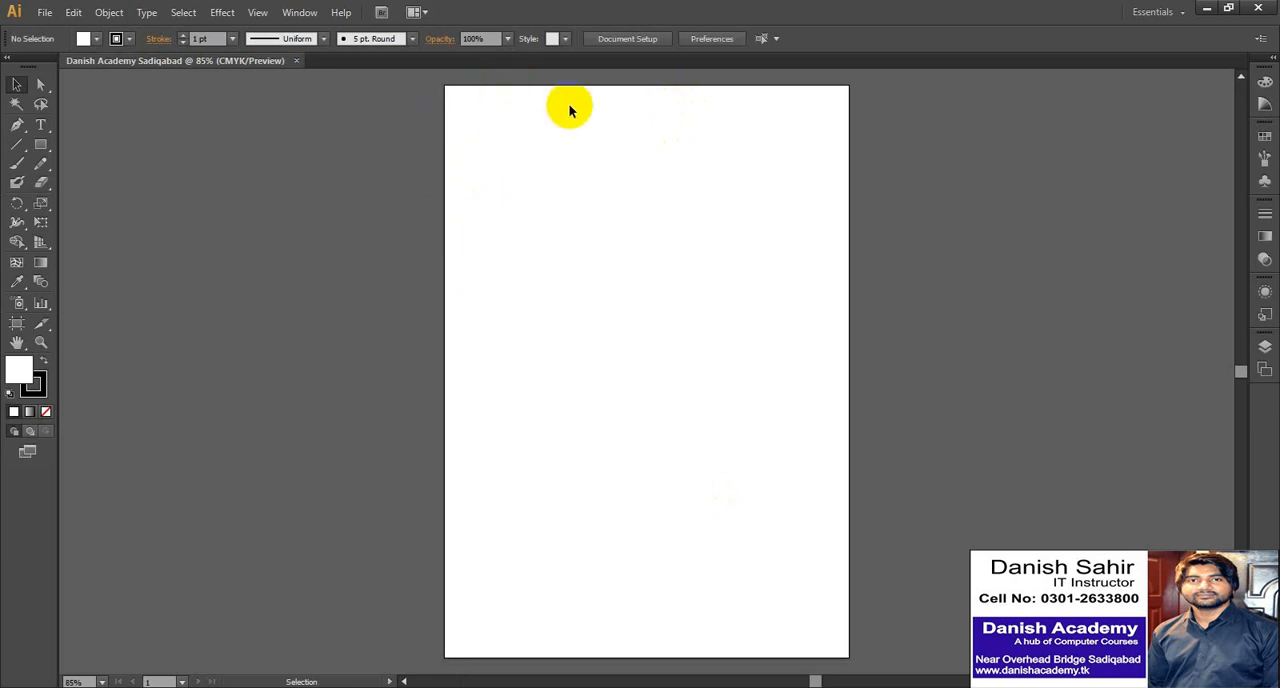
- Create a second A4 document with 4 artboards
click(45, 13)
click(69, 31)
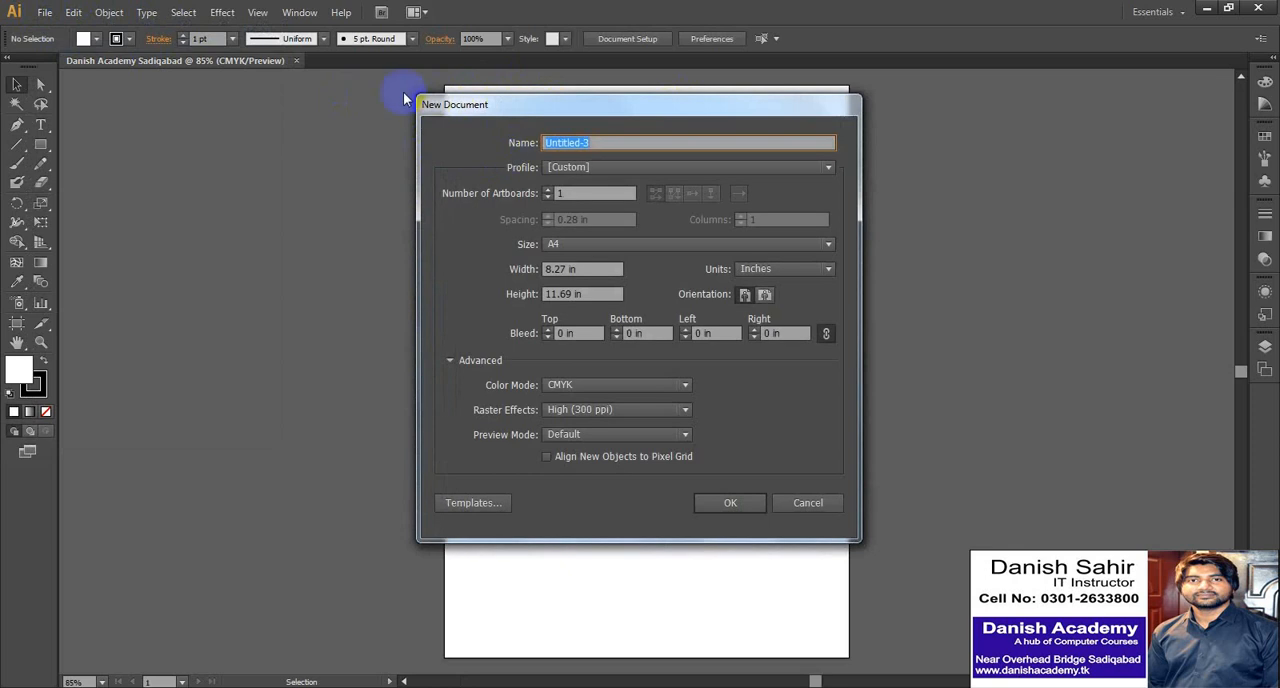
click(557, 194)
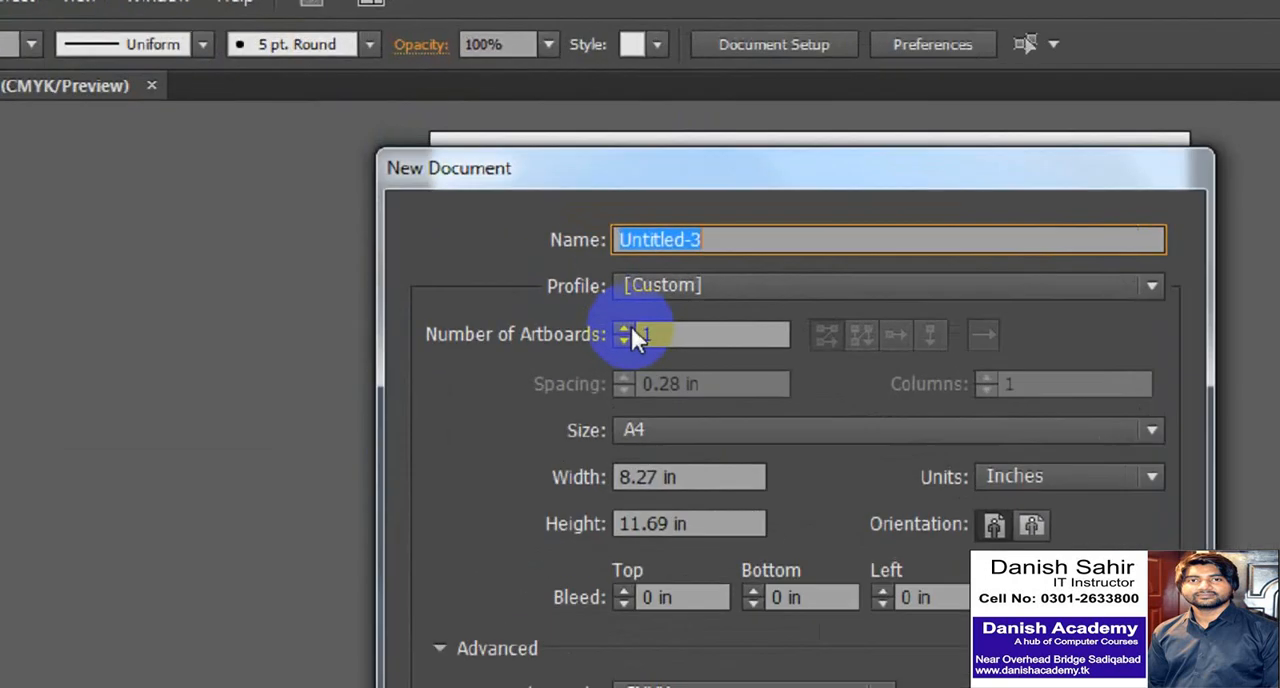
text(4)
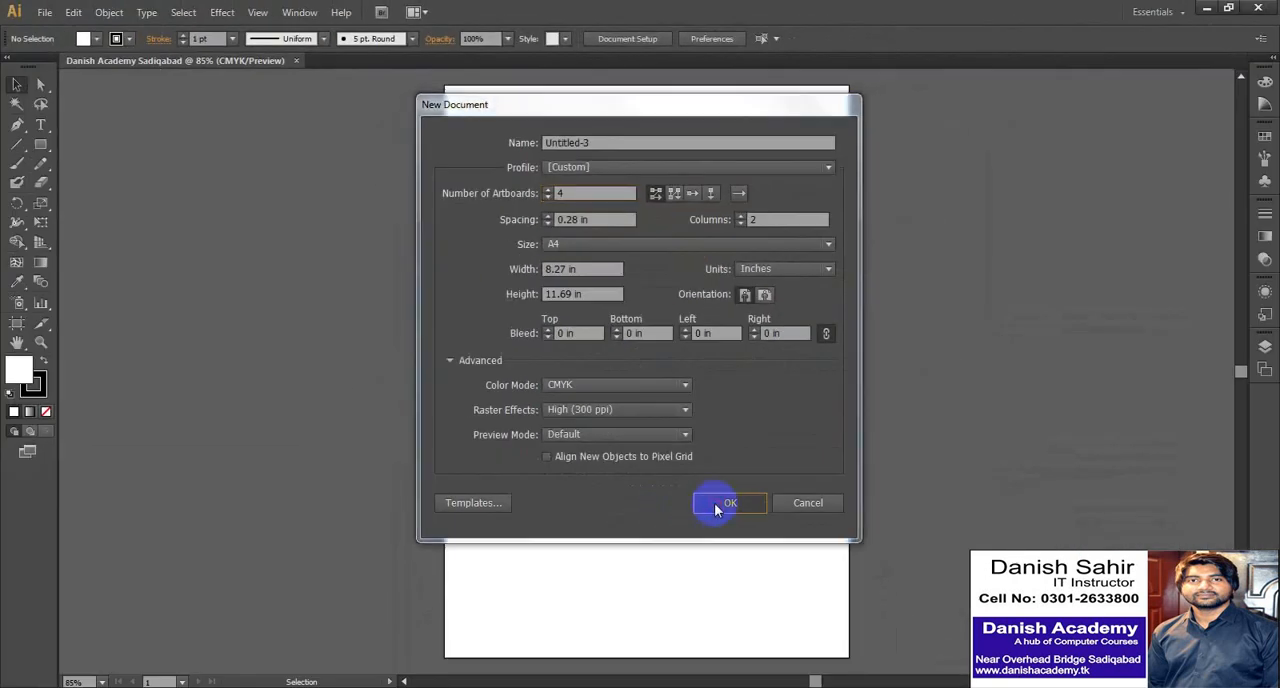
click(714, 506)
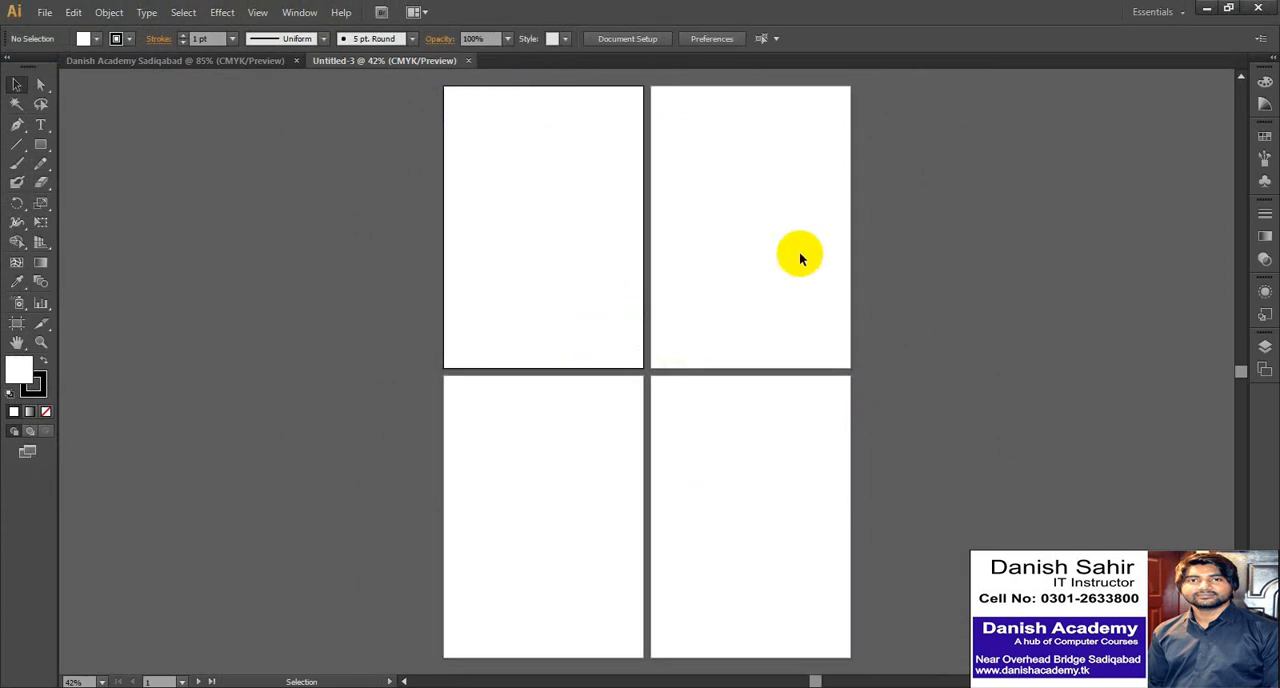
- Switch back and forth between the single-artboard and four-artboard documents, and close the four-artboard one
click(255, 60)
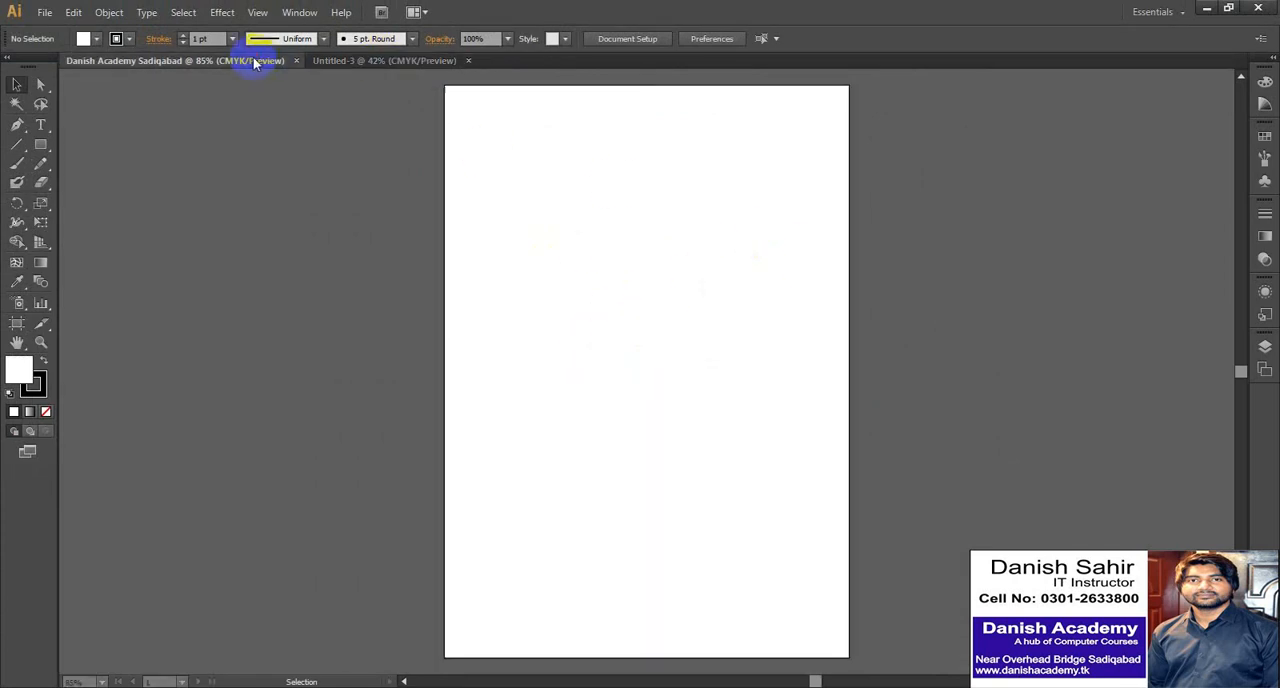
click(354, 60)
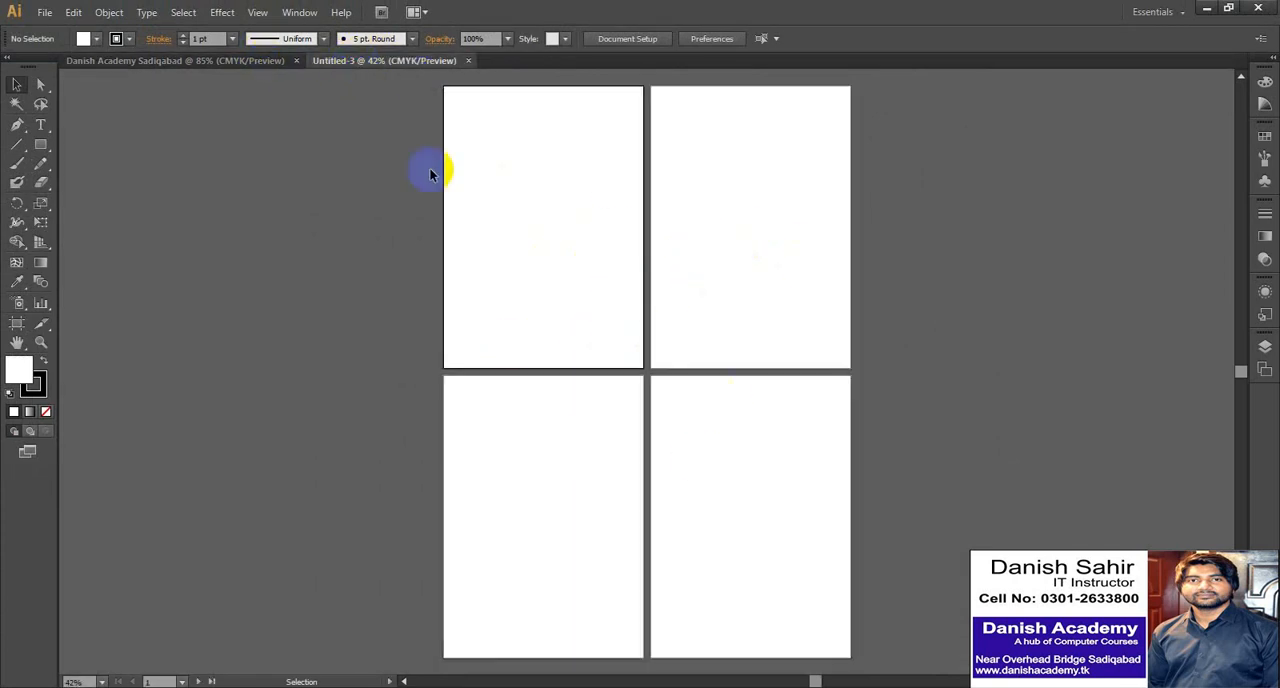
click(246, 61)
click(420, 61)
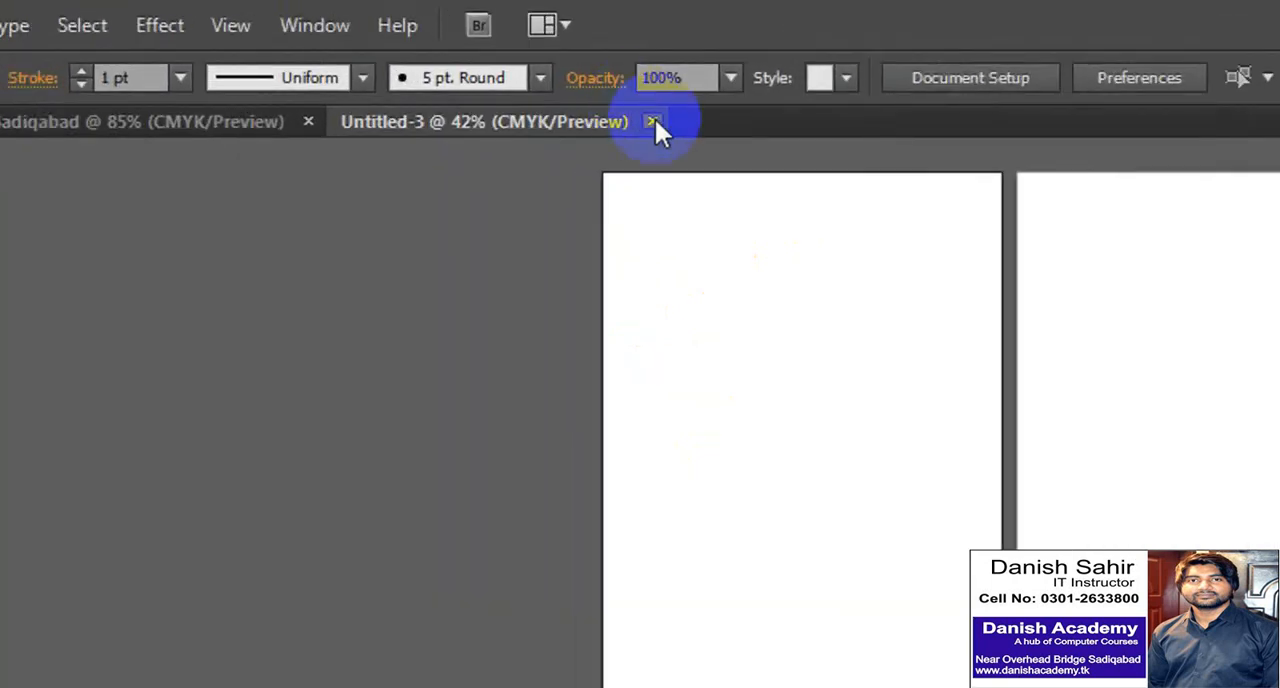
click(653, 121)
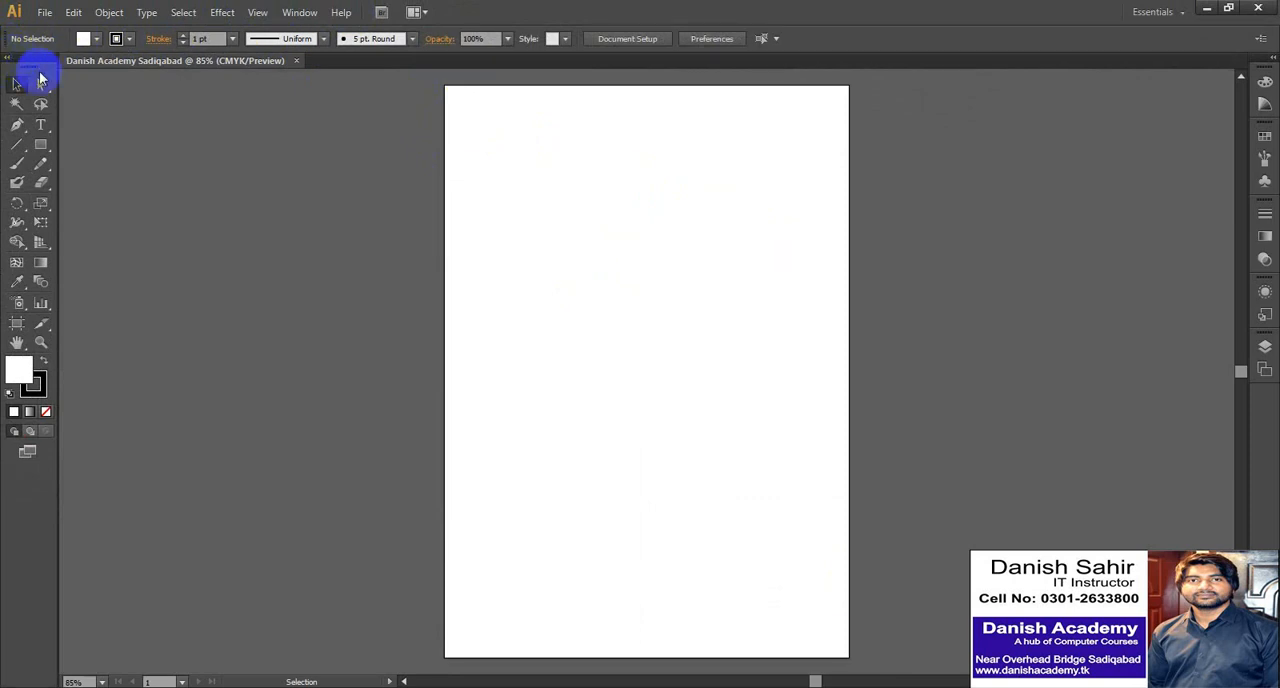
- Expand the collapsed panel dock to full panels and activate the Selection tool
click(1272, 50)
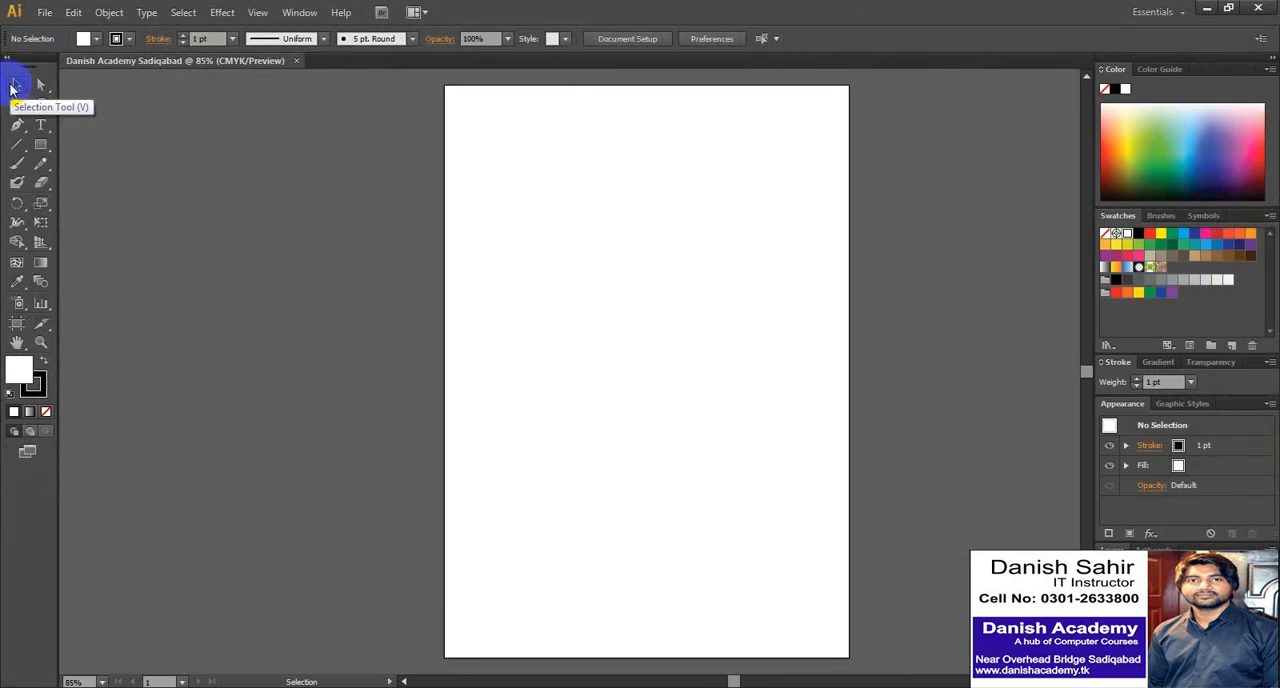
click(14, 86)
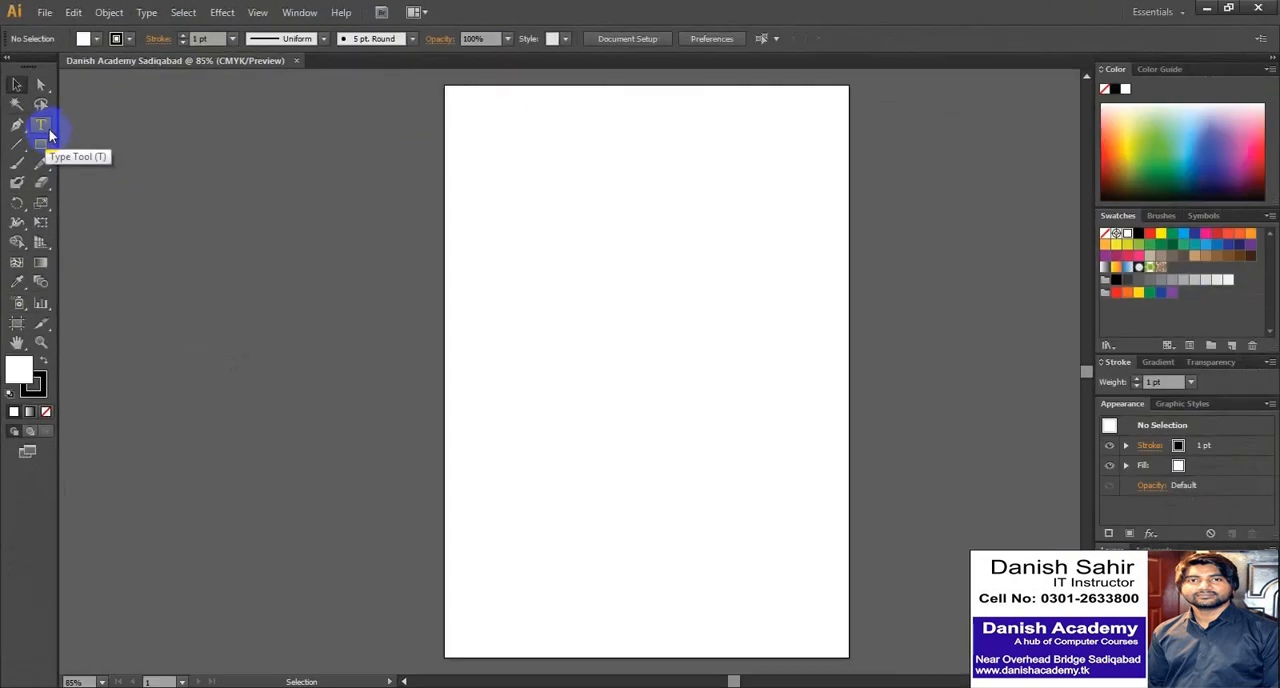
- Look through the toolbox, including the hidden variants grouped under the Type, Scale, Pen and Rectangle tools
click(41, 125)
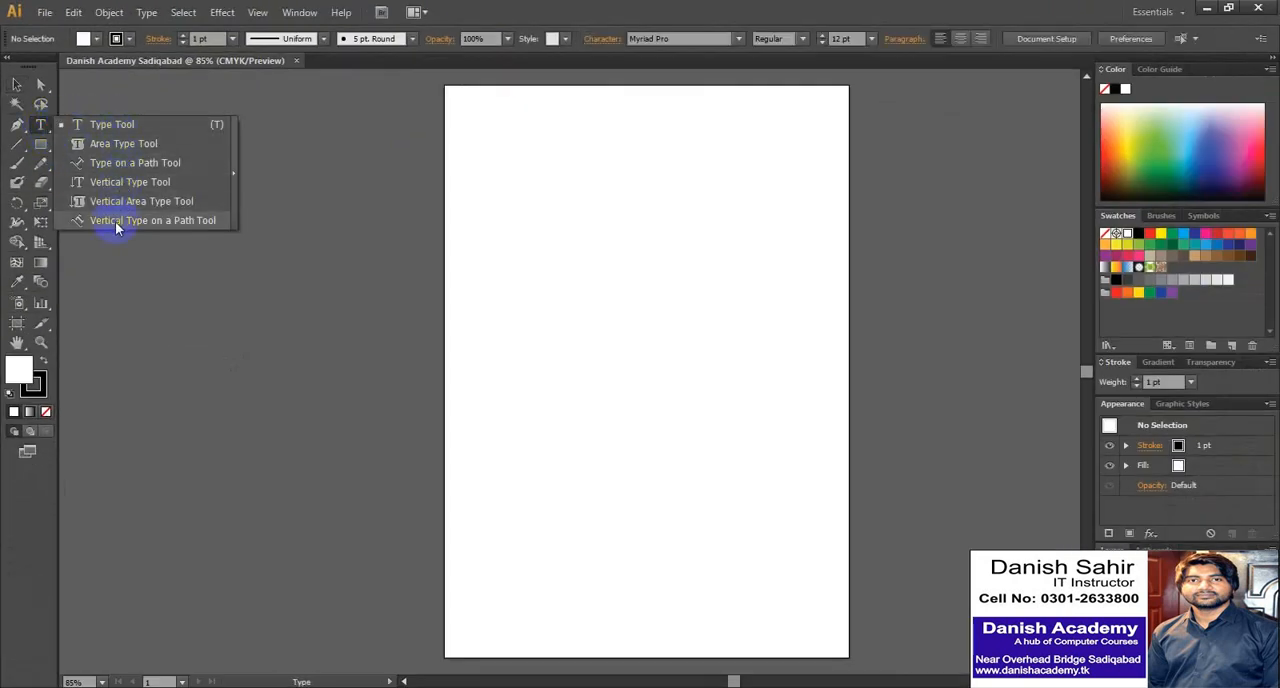
click(282, 61)
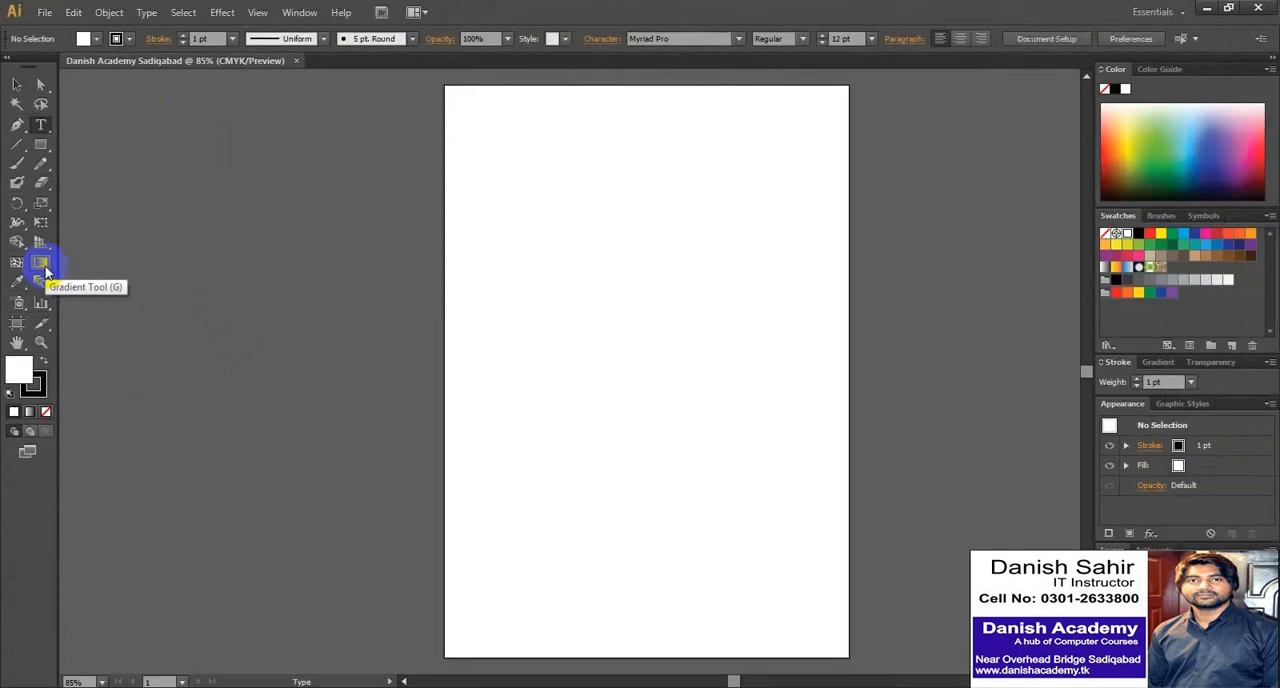
click(44, 268)
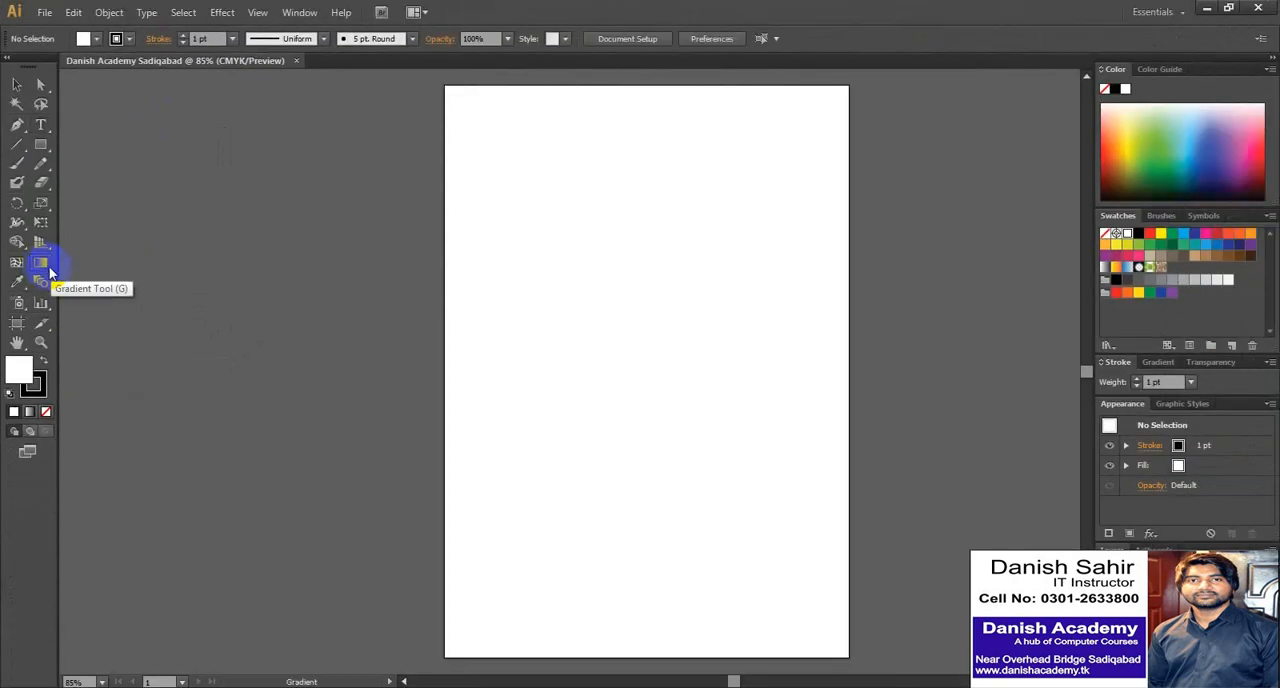
click(48, 210)
drag(50, 214, 138, 221)
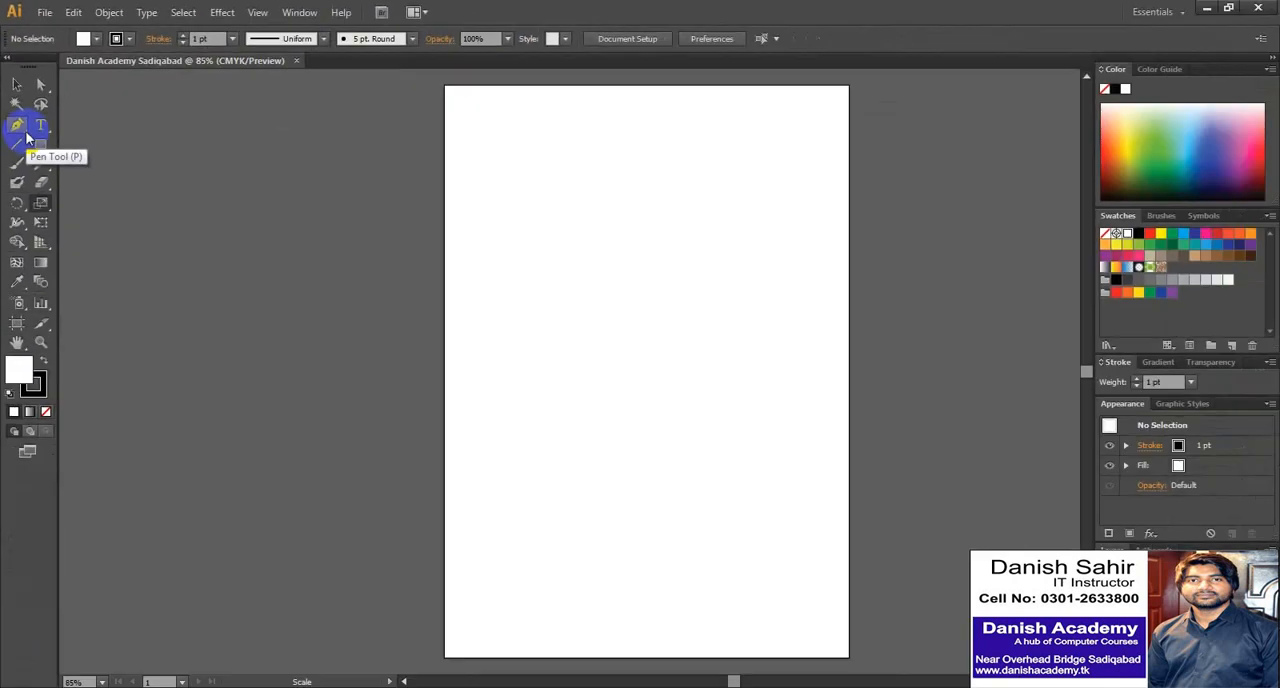
drag(28, 175, 14, 88)
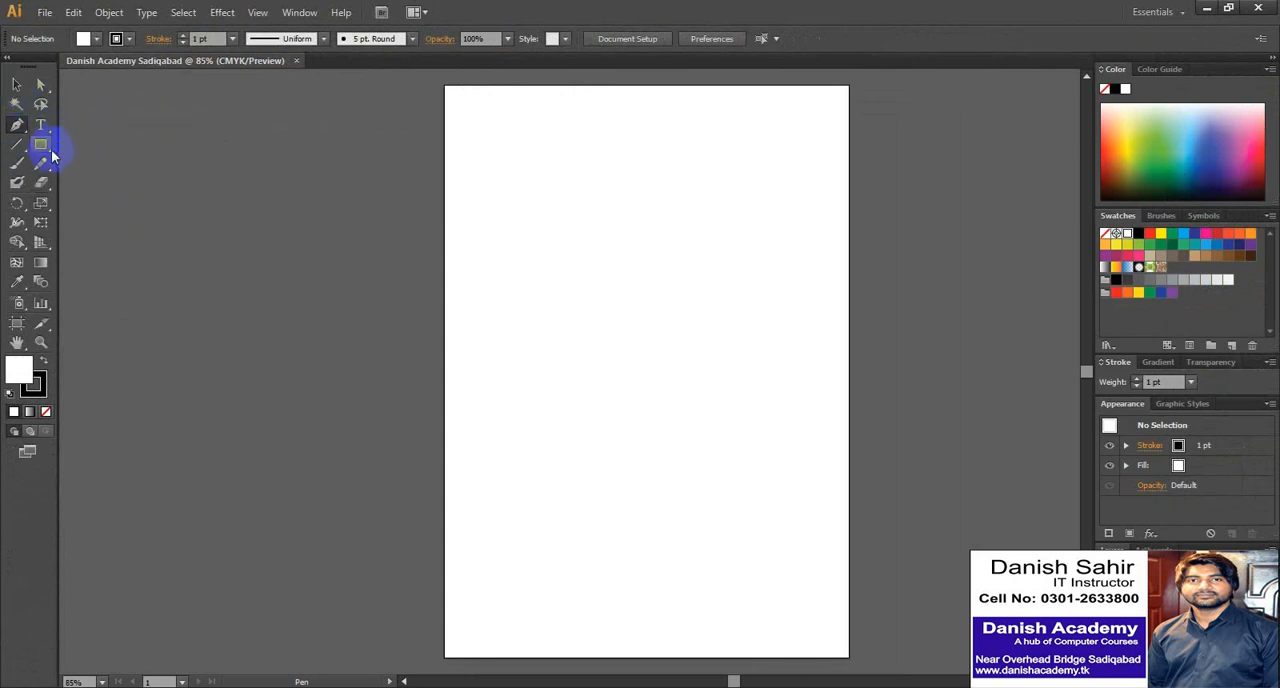
drag(43, 145, 40, 99)
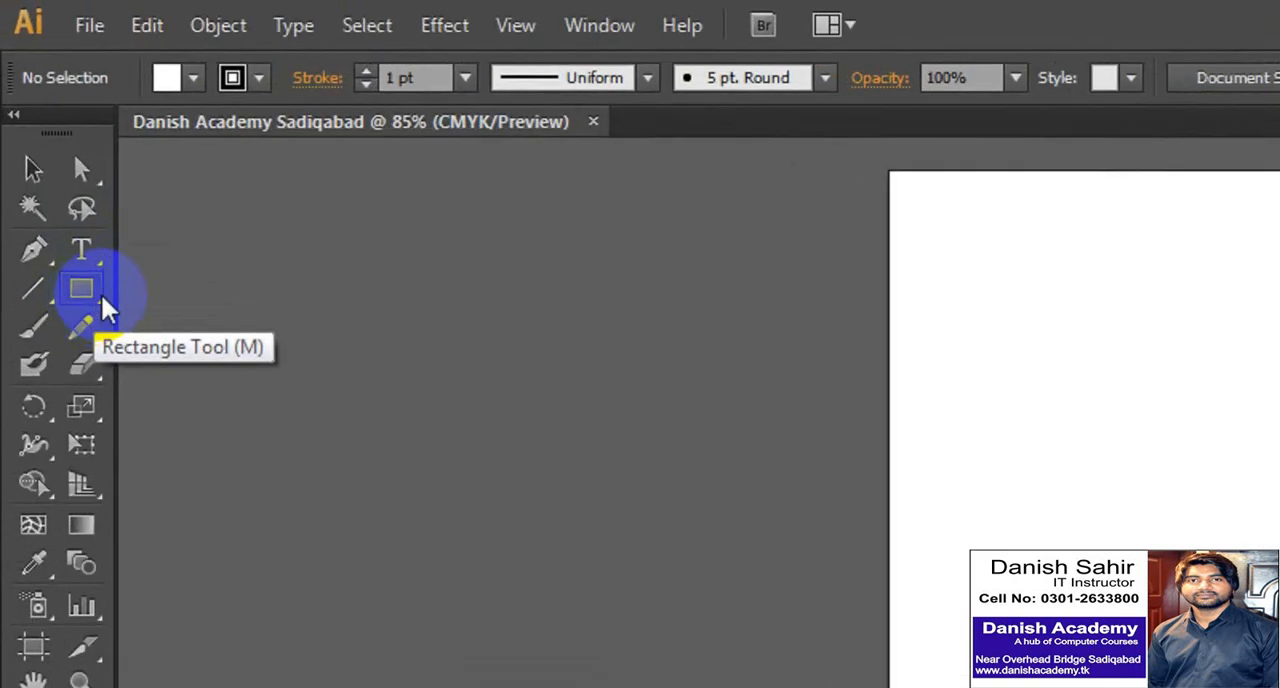
- Detach the shape tools group as a floating panel, place it beside the toolbox, and cancel the rectangle size dialog
drag(47, 150, 50, 148)
drag(100, 299, 438, 364)
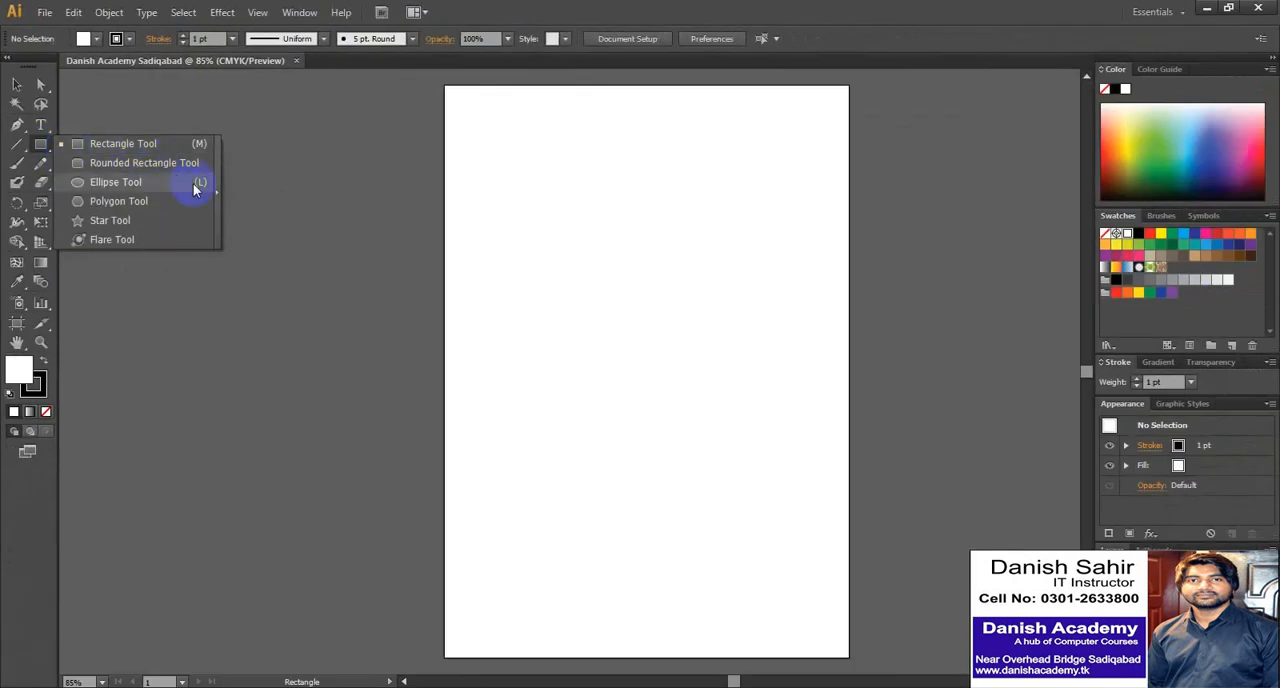
drag(218, 180, 216, 190)
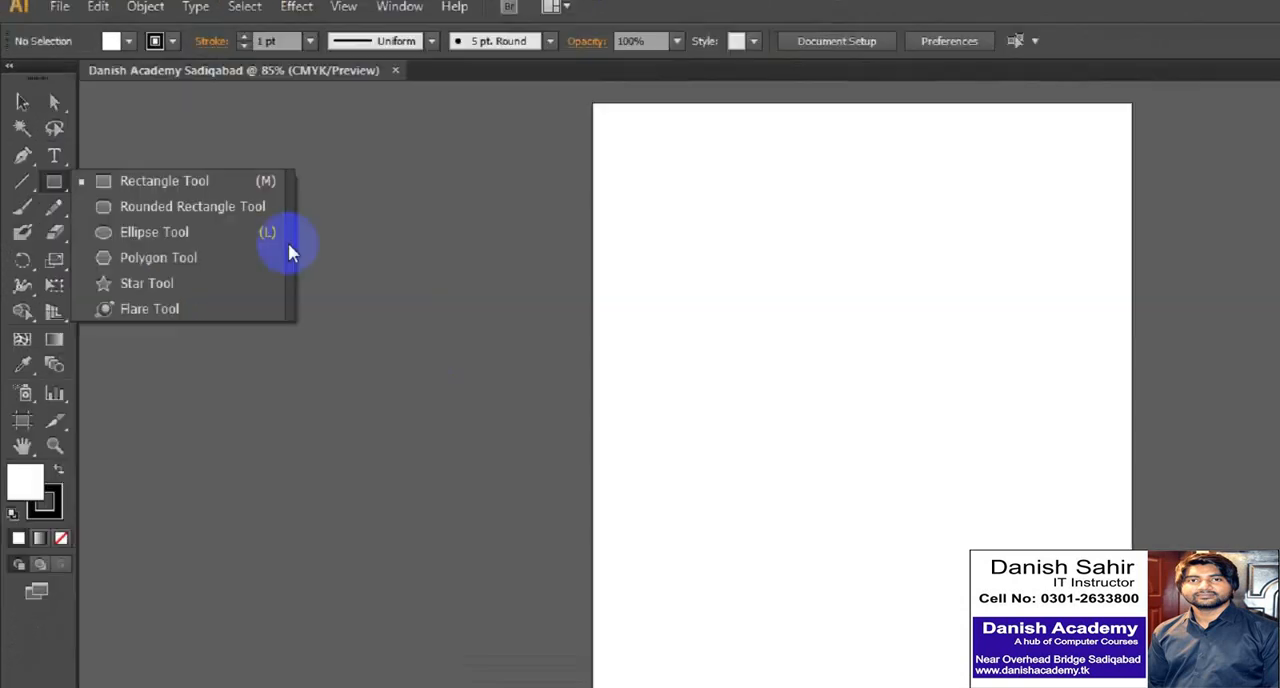
drag(289, 245, 287, 243)
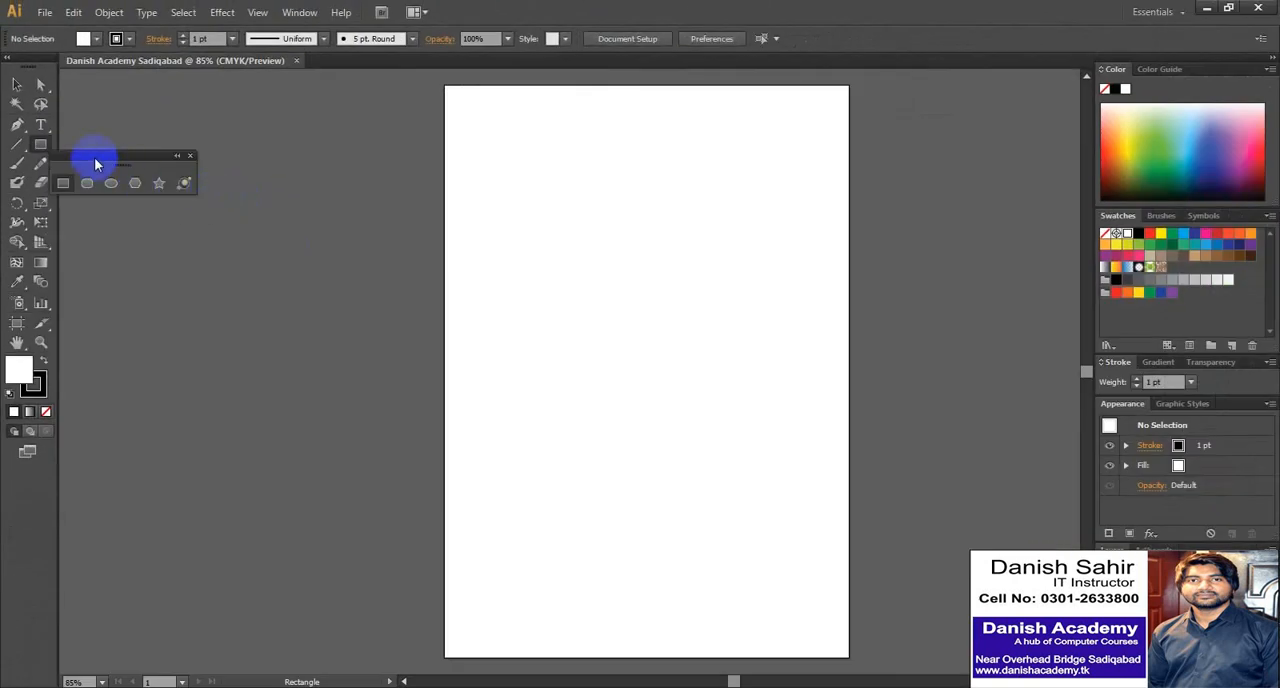
drag(96, 159, 106, 77)
drag(45, 153, 20, 90)
click(114, 189)
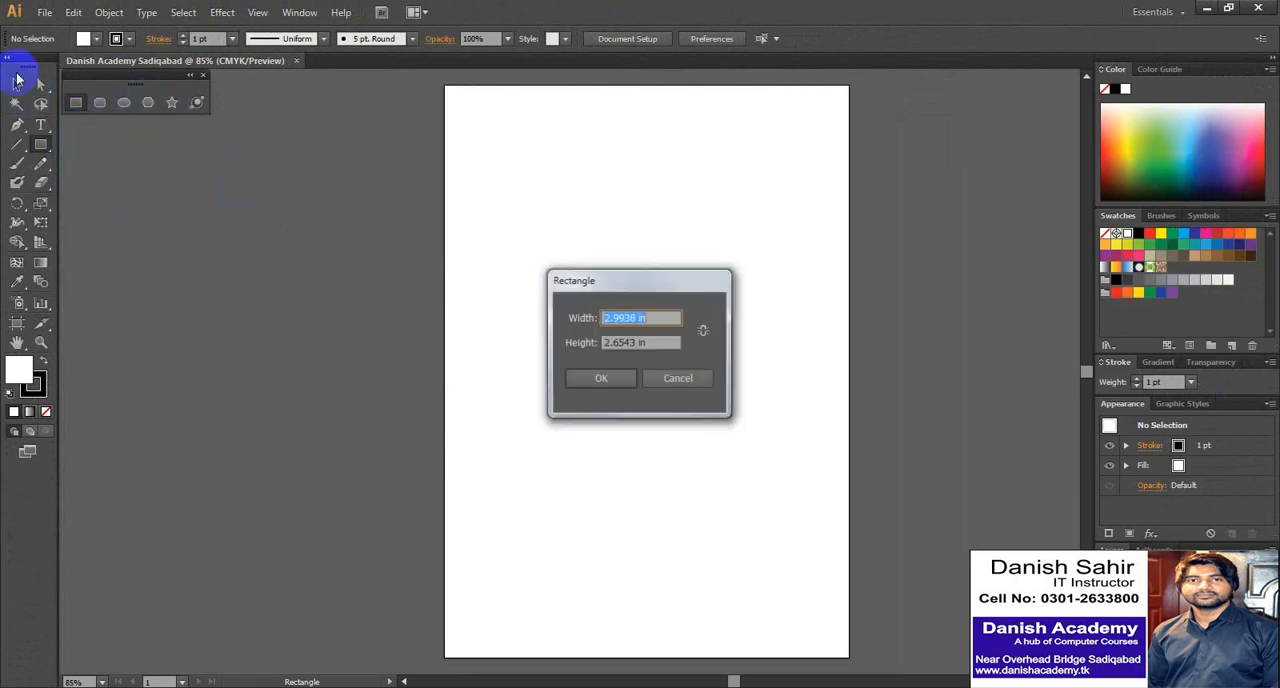
click(666, 377)
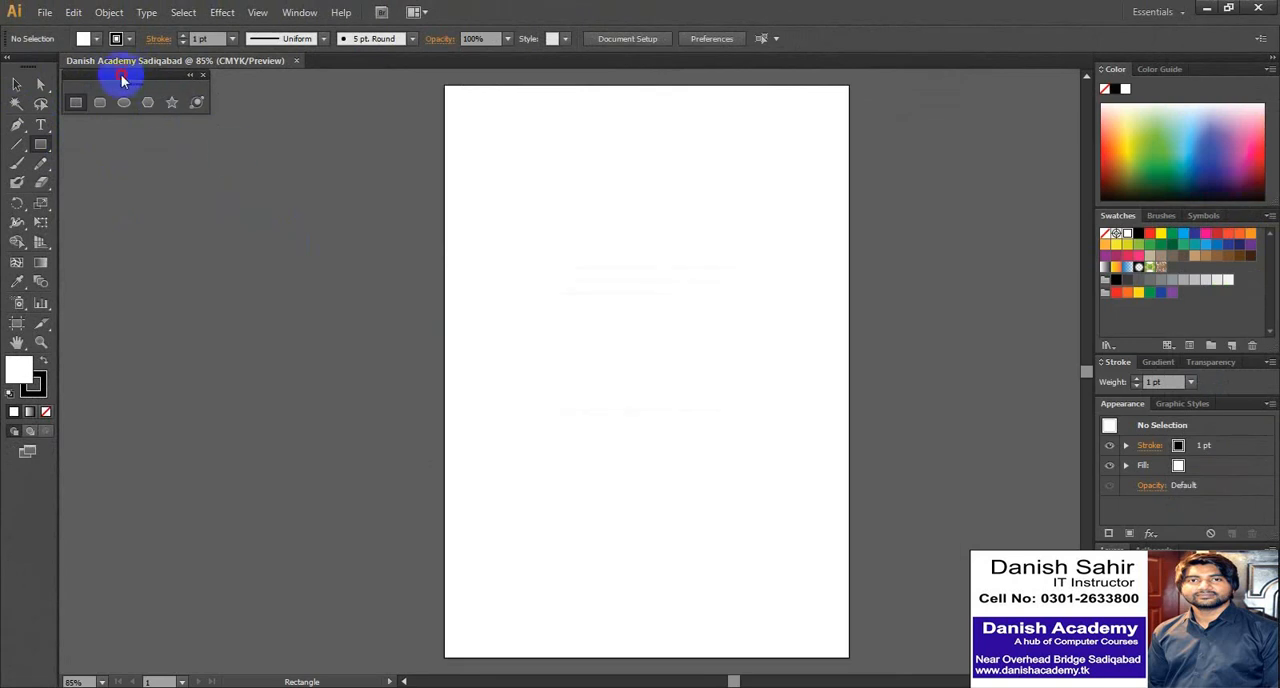
- Move the floating shape tools panel away from the toolbox, close it, and return to the Selection tool
drag(126, 77, 141, 147)
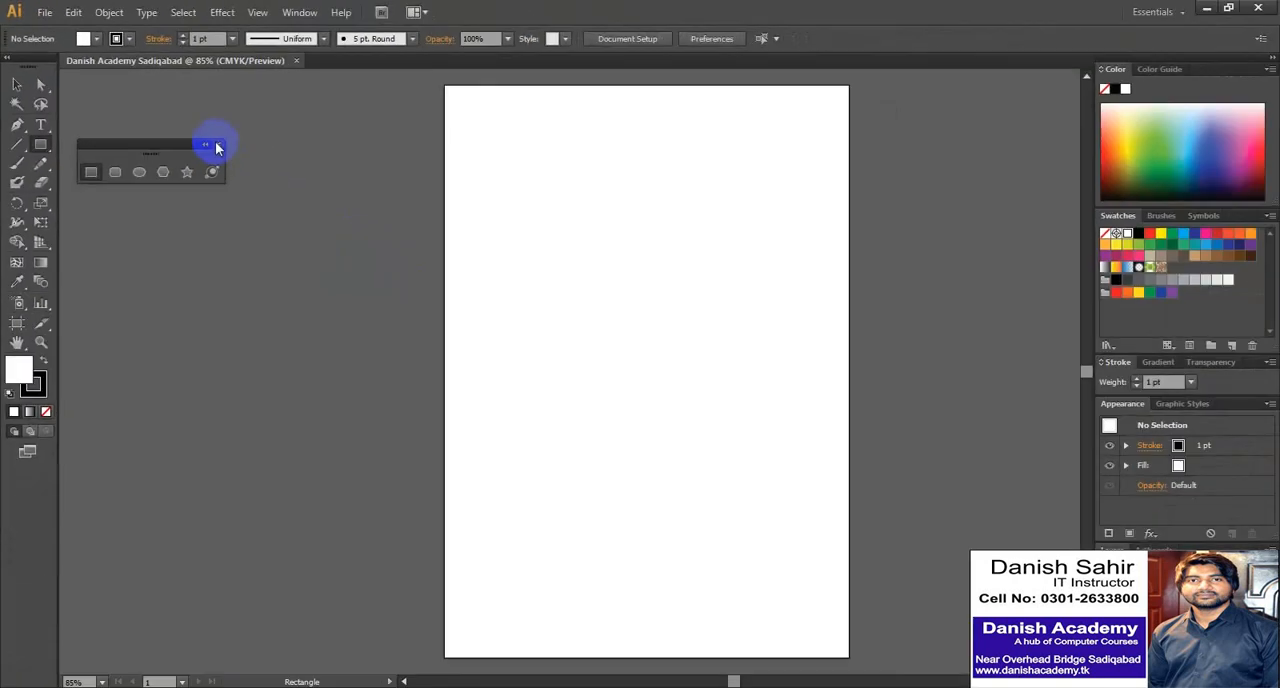
click(217, 146)
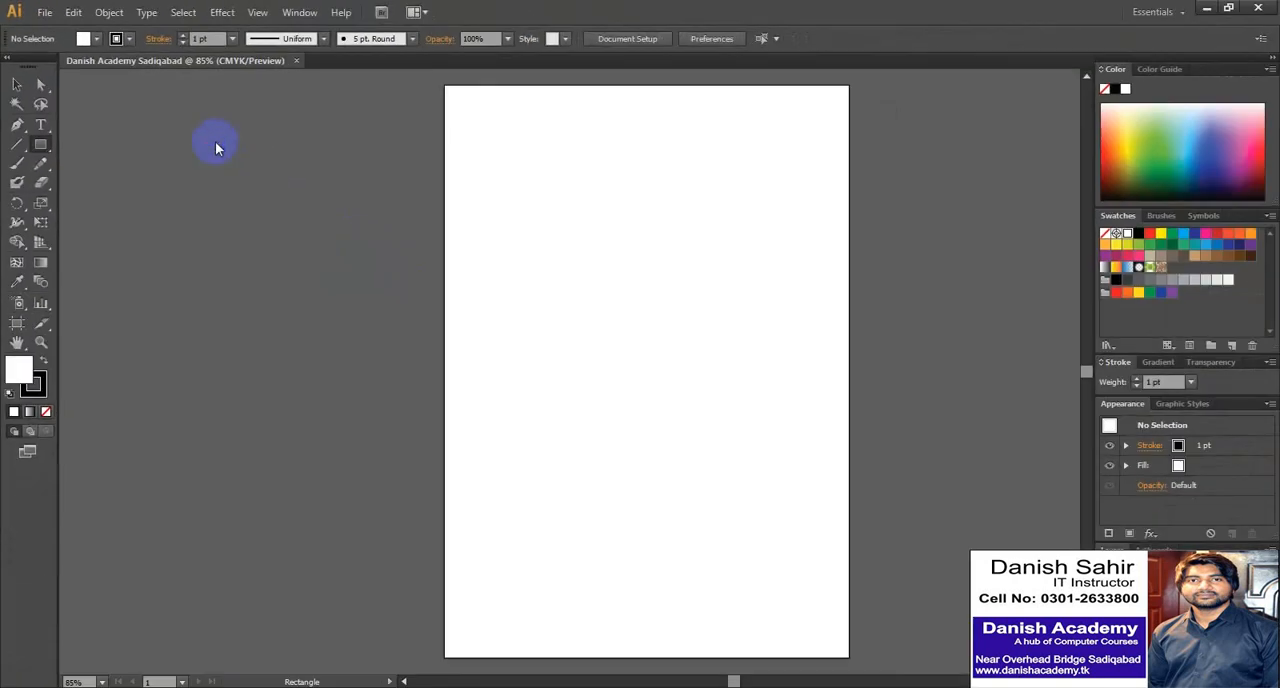
click(12, 88)
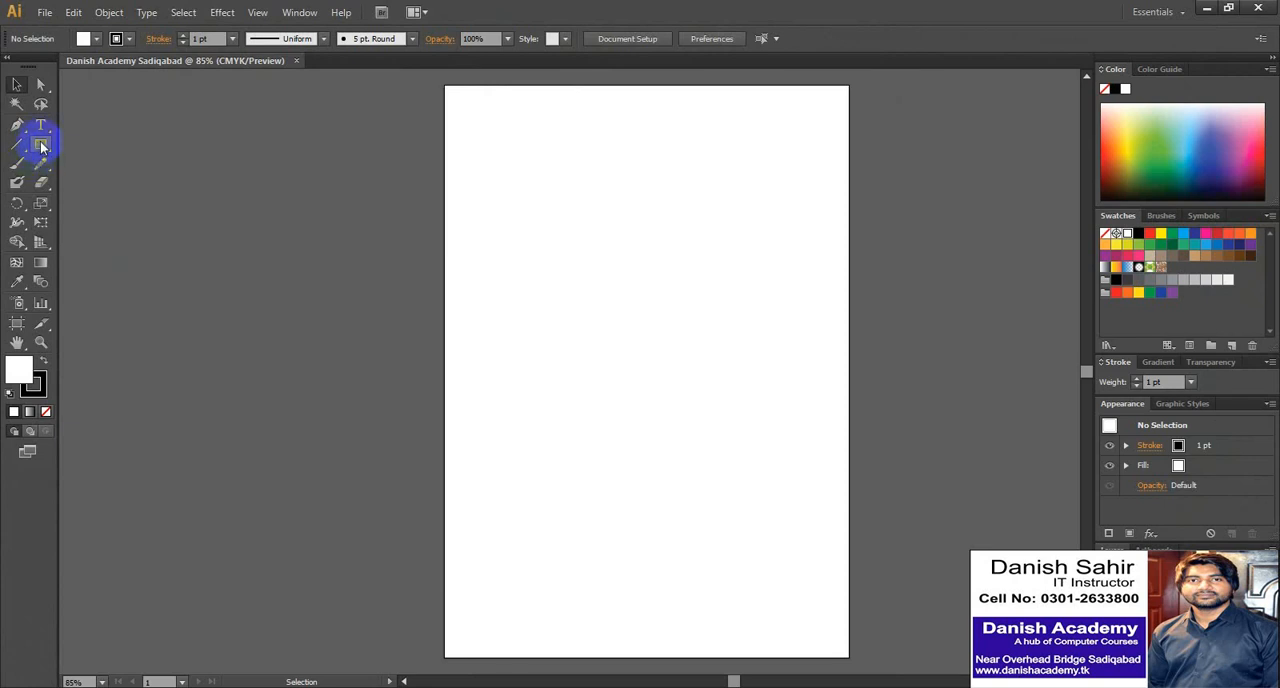
- Draw a rectangle about 3.66 × 3.07 in on the upper part of the page and one about 2.58 × 1.52 in below it
click(41, 145)
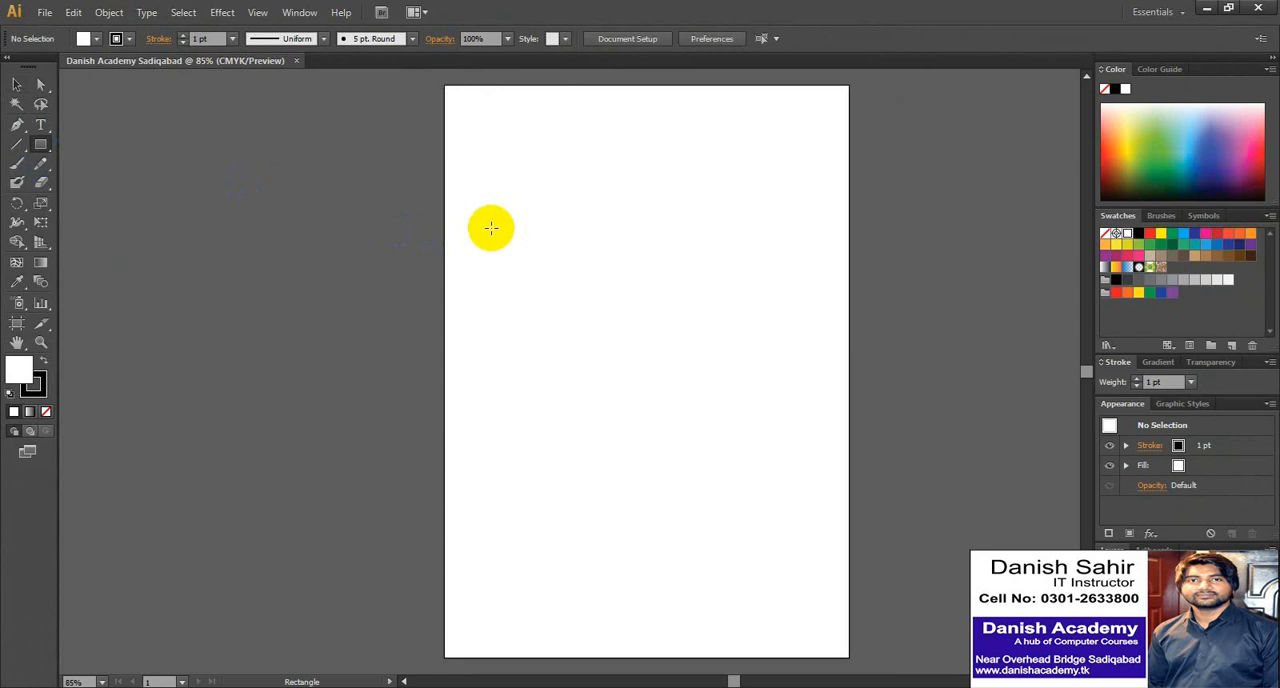
drag(486, 181, 555, 290)
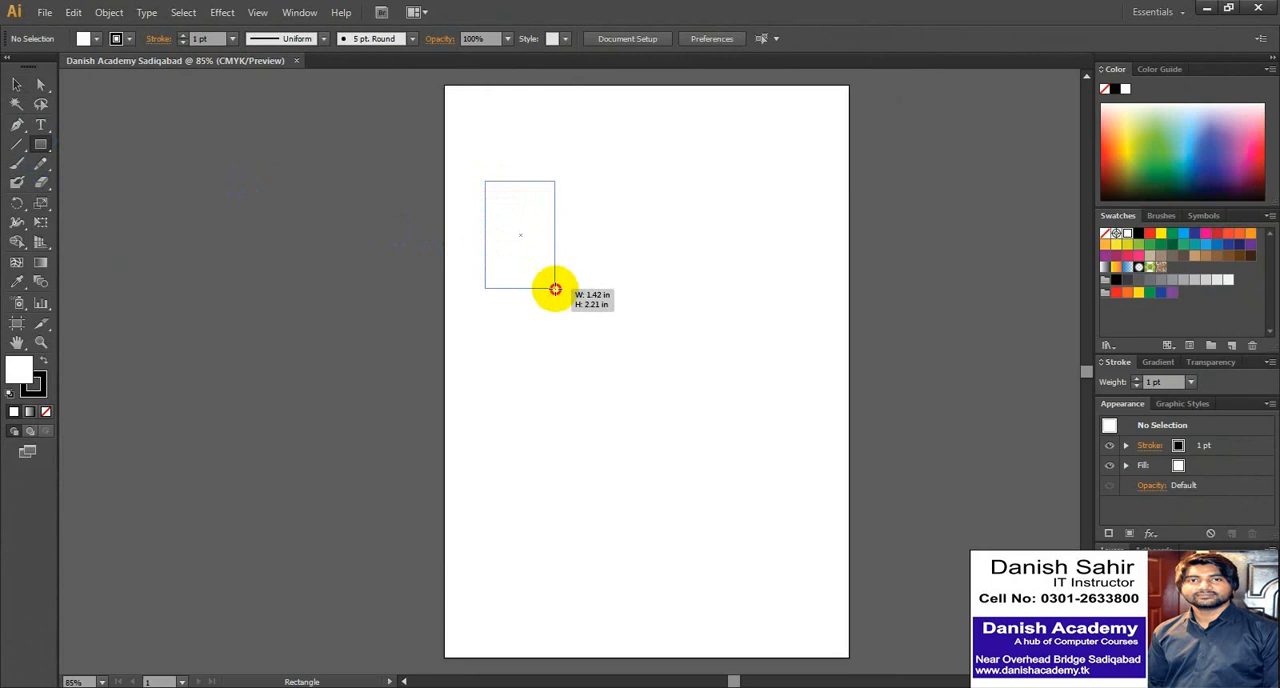
drag(555, 290, 665, 331)
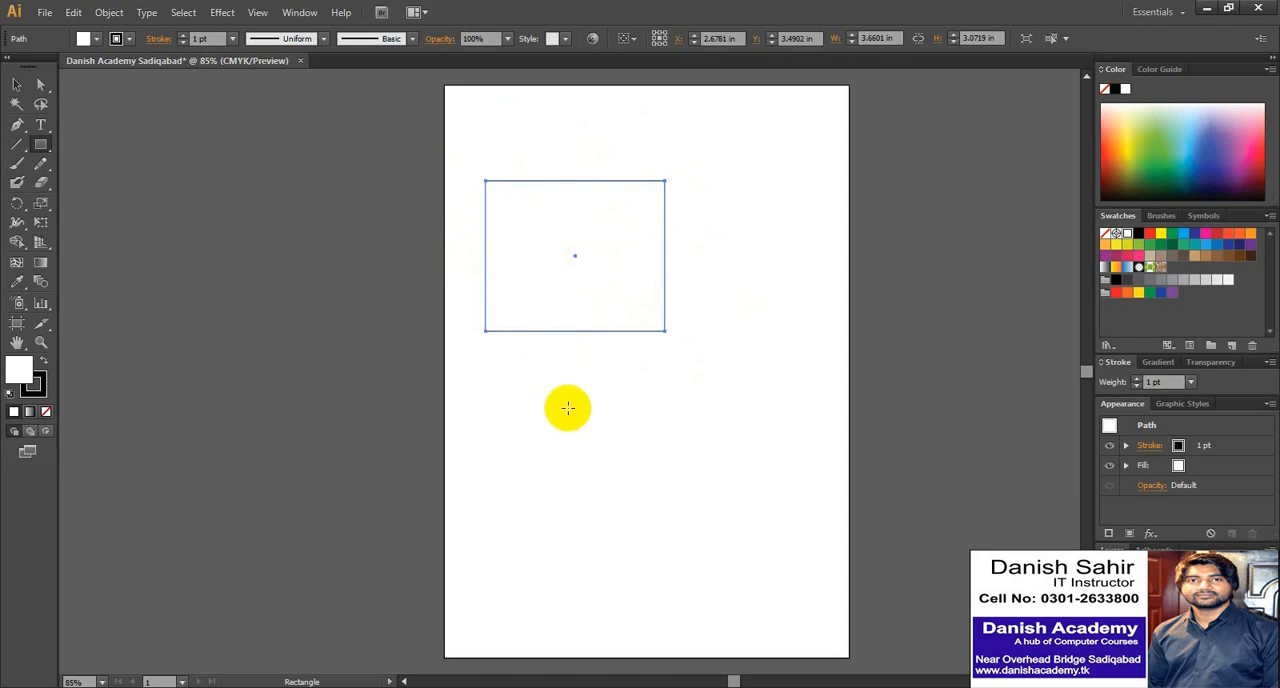
drag(520, 362, 645, 436)
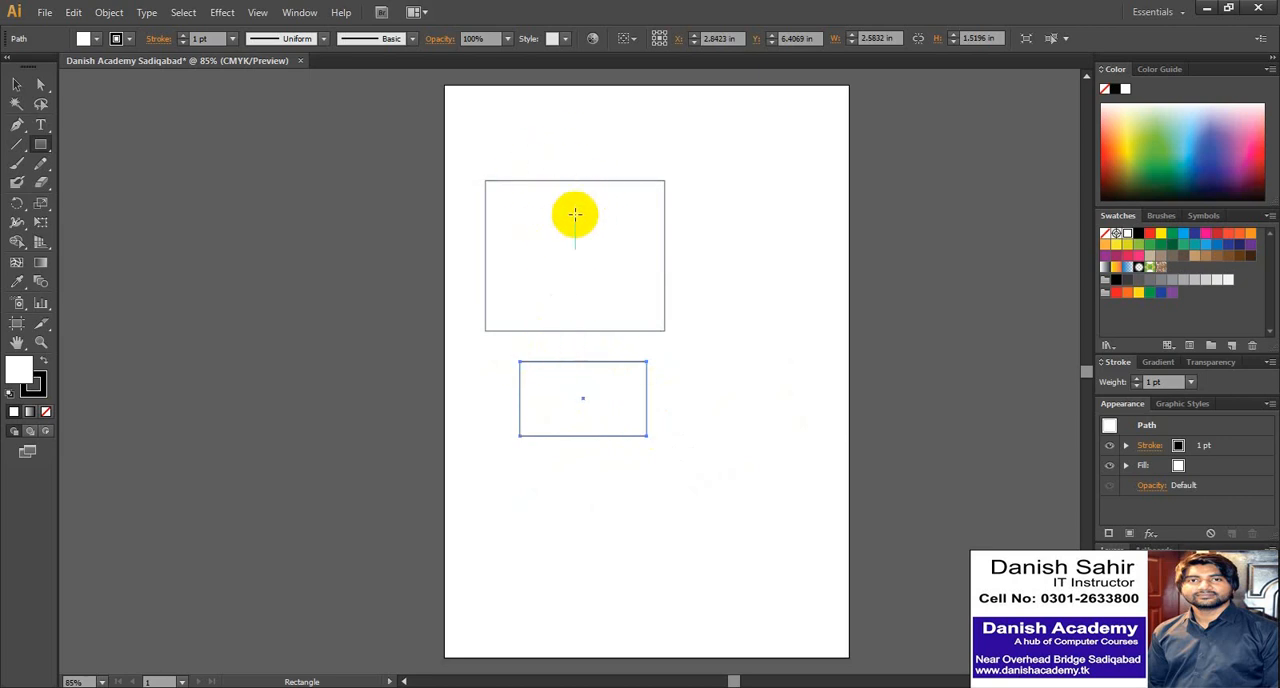
- Move the large rectangle slightly right and up, and the small rectangle farther down the page
click(16, 88)
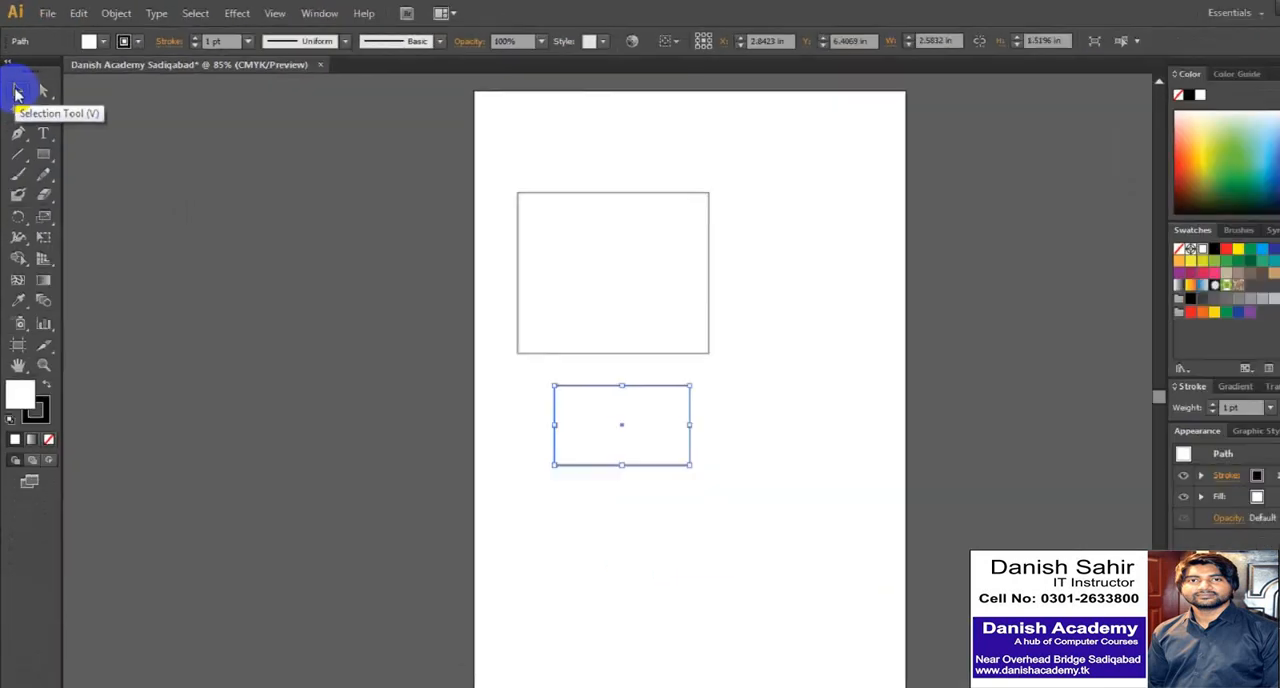
mouse_move(563, 220)
mouse_down()
mouse_move(619, 189)
mouse_move(749, 169)
mouse_move(635, 158)
mouse_move(563, 203)
mouse_up()
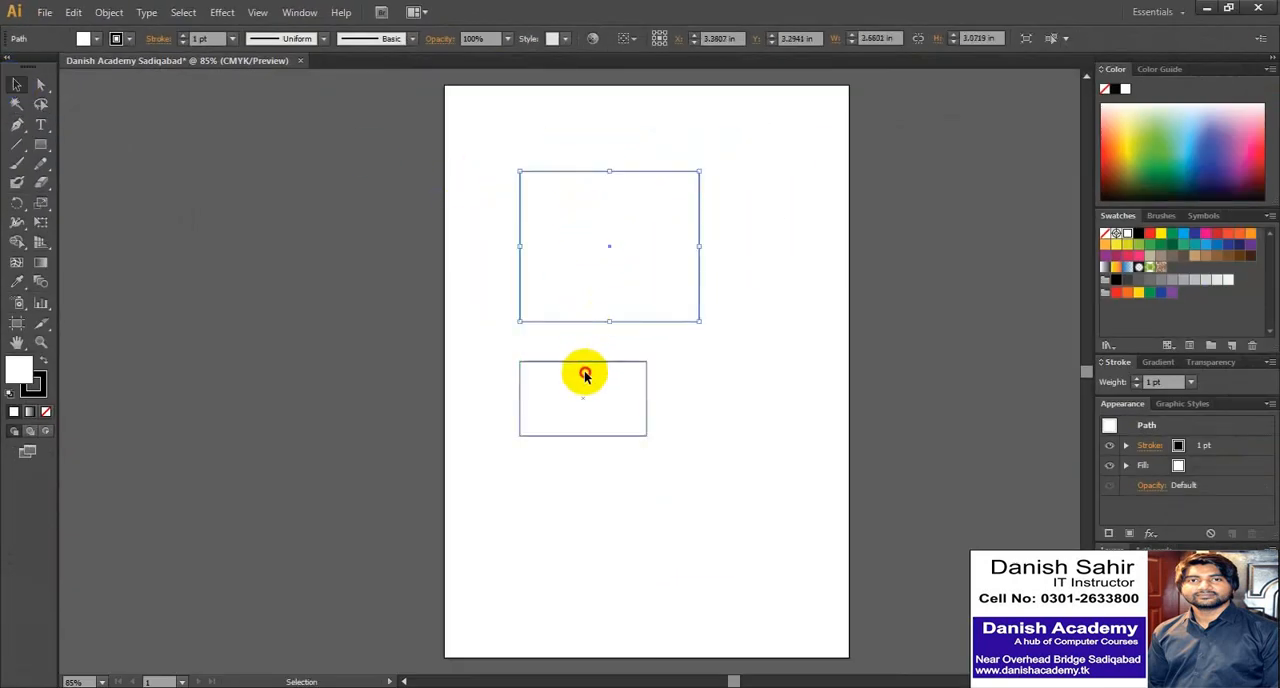
drag(585, 374, 612, 452)
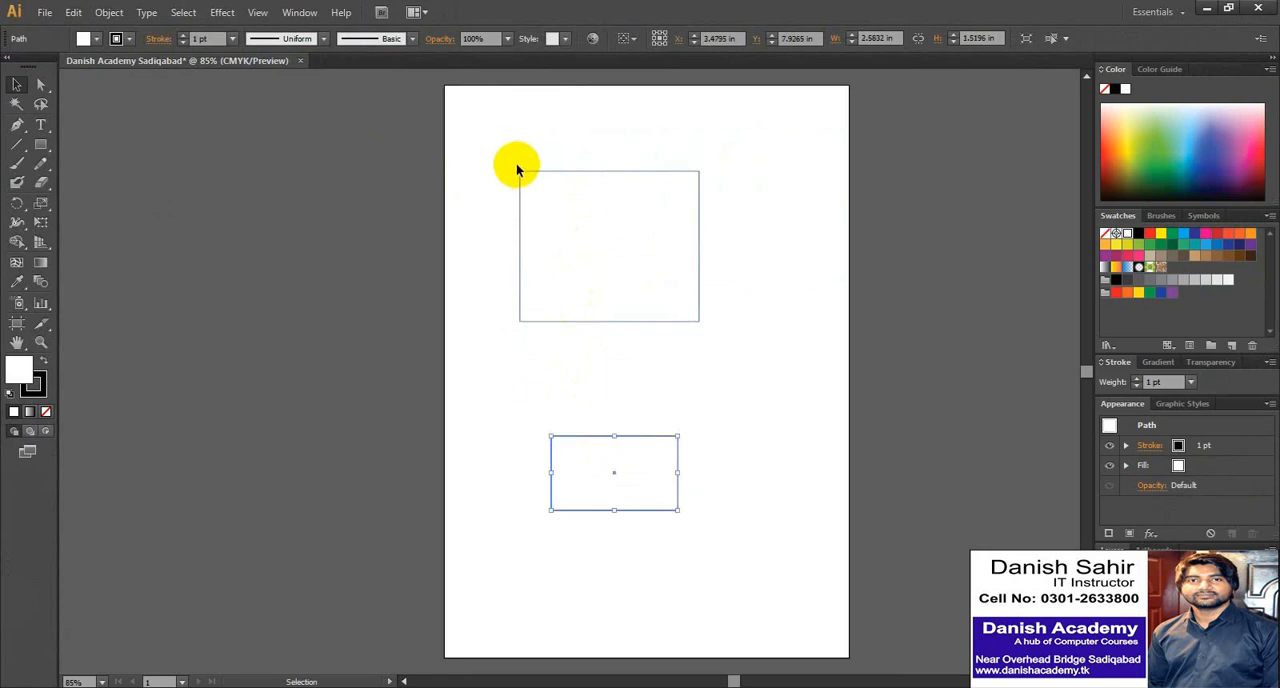
- Rotate the large rectangle slightly counterclockwise and reposition it on the upper part of the page
click(629, 226)
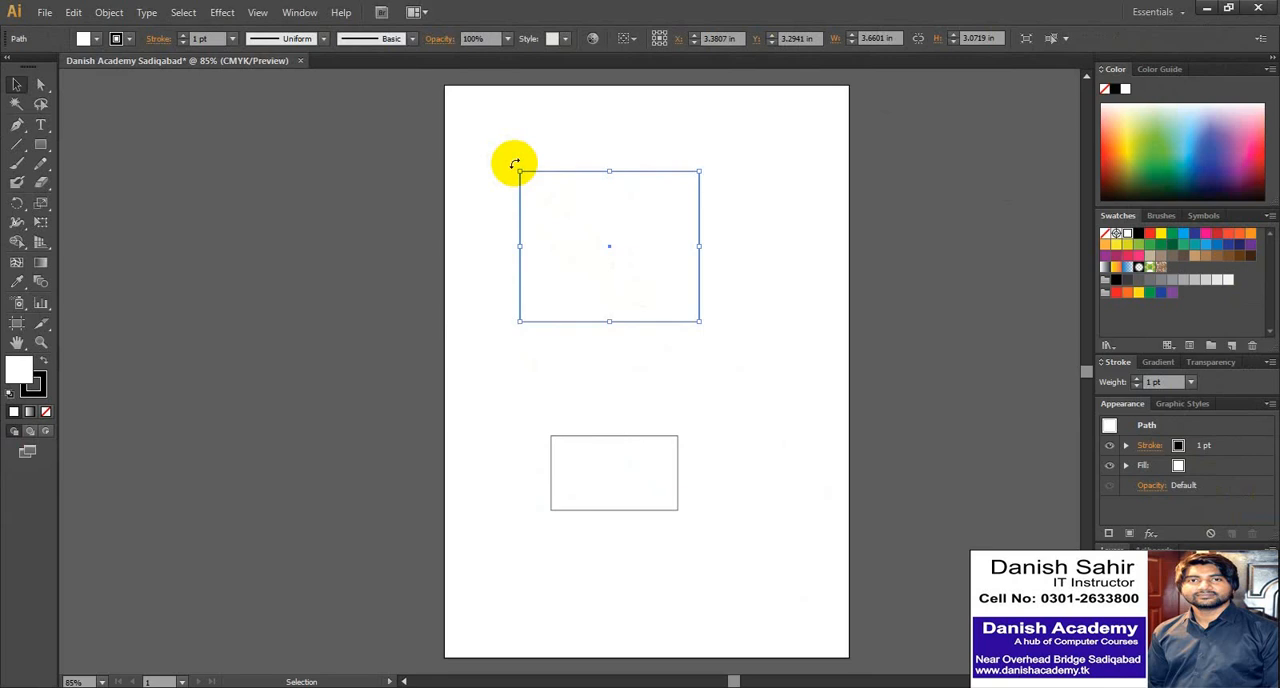
mouse_move(514, 163)
mouse_down()
mouse_move(611, 131)
mouse_move(563, 134)
mouse_move(503, 186)
mouse_move(497, 230)
mouse_move(513, 164)
mouse_up()
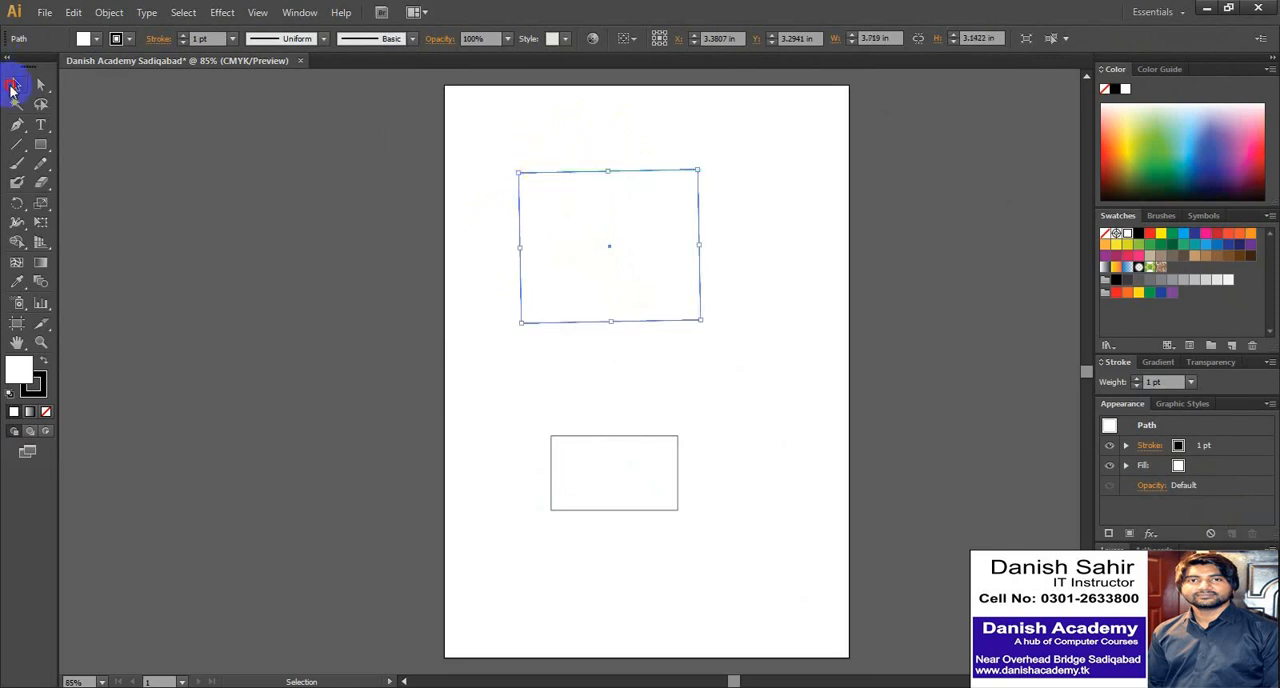
click(492, 148)
click(596, 240)
drag(596, 240, 617, 266)
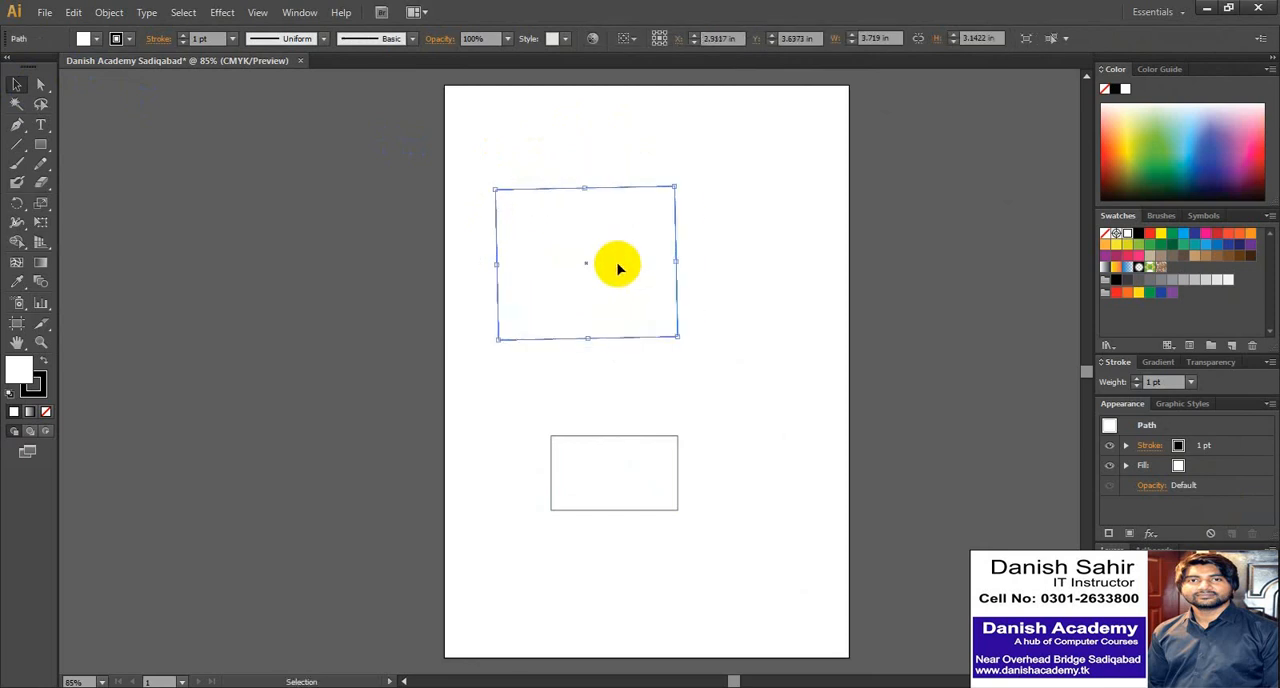
drag(617, 257, 646, 214)
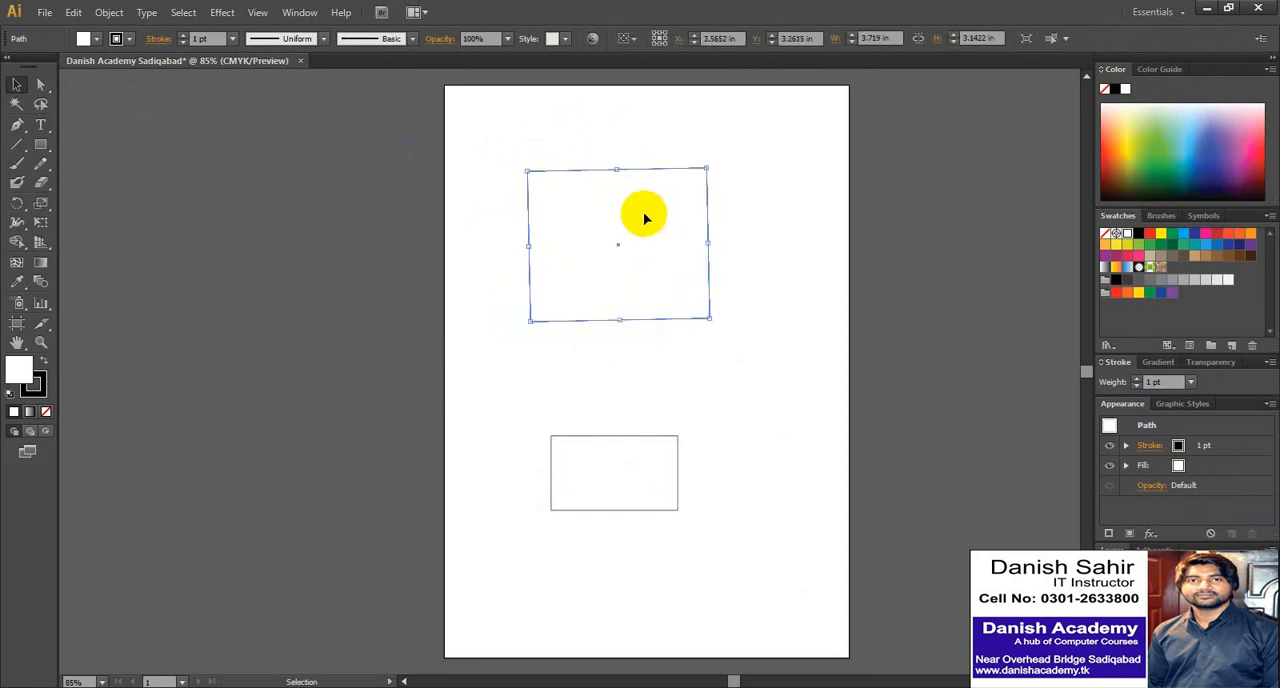
- Draw an ellipse between the two rectangles with the Ellipse tool and delete it
drag(54, 146, 102, 187)
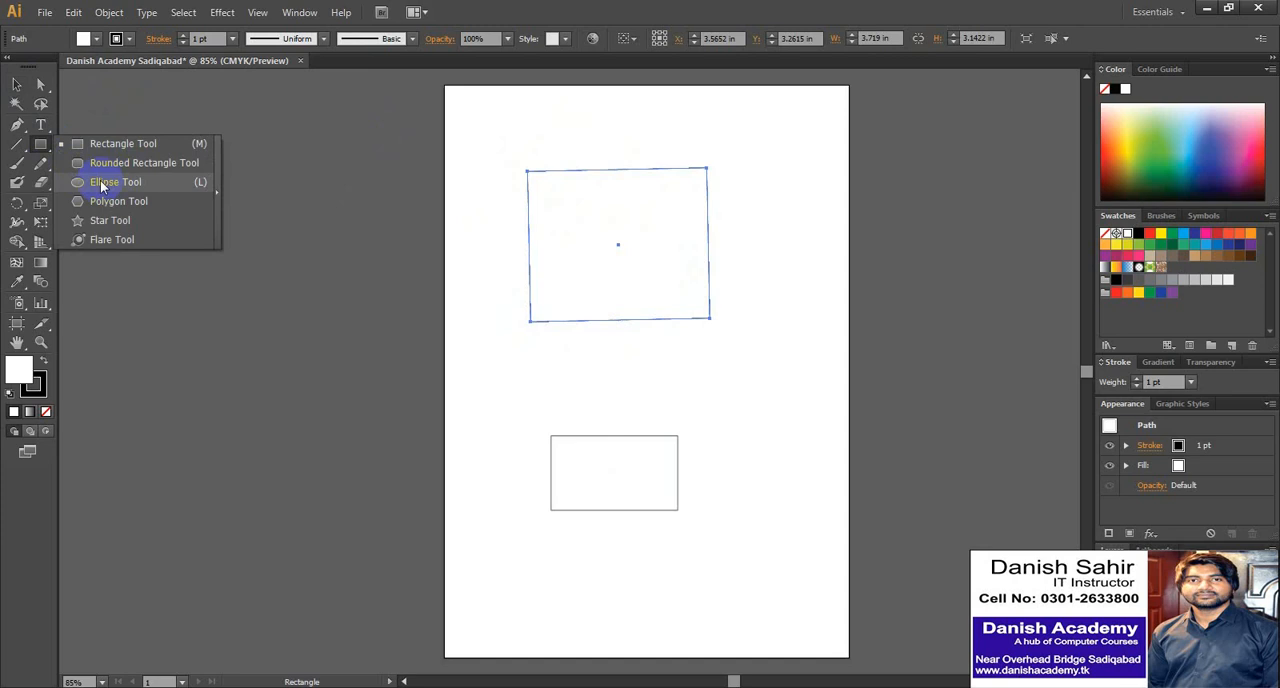
click(100, 182)
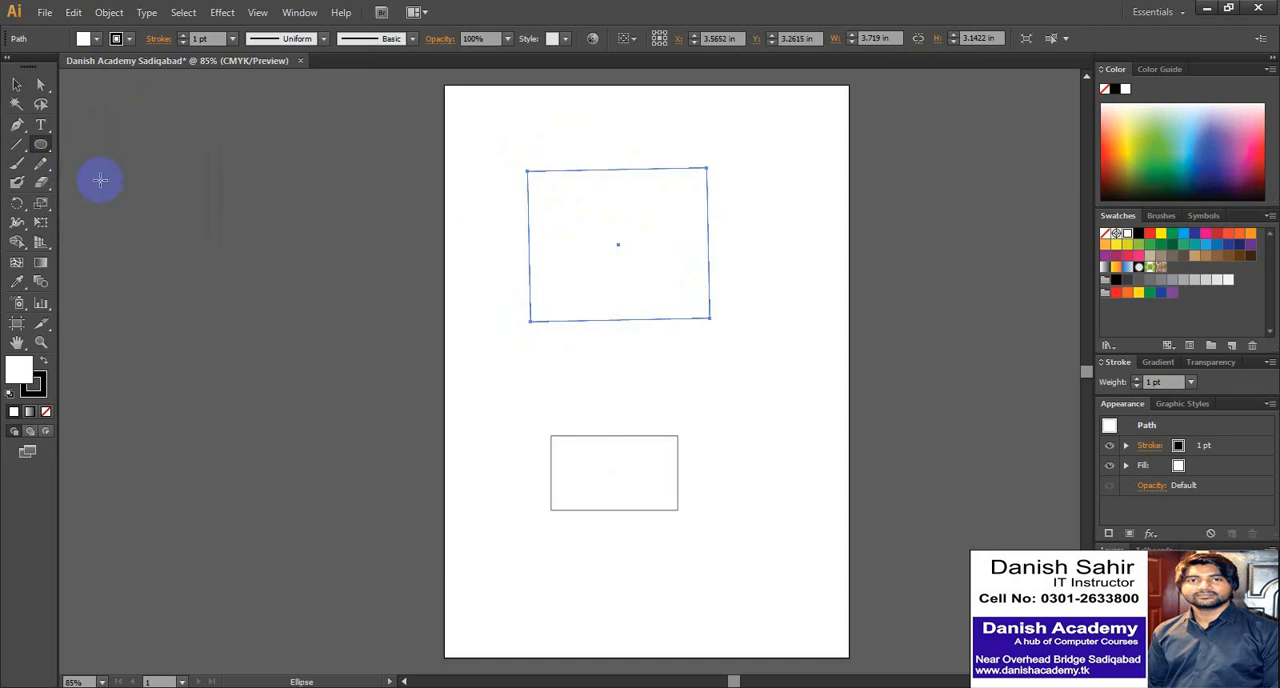
drag(497, 335, 618, 441)
key(Delete)
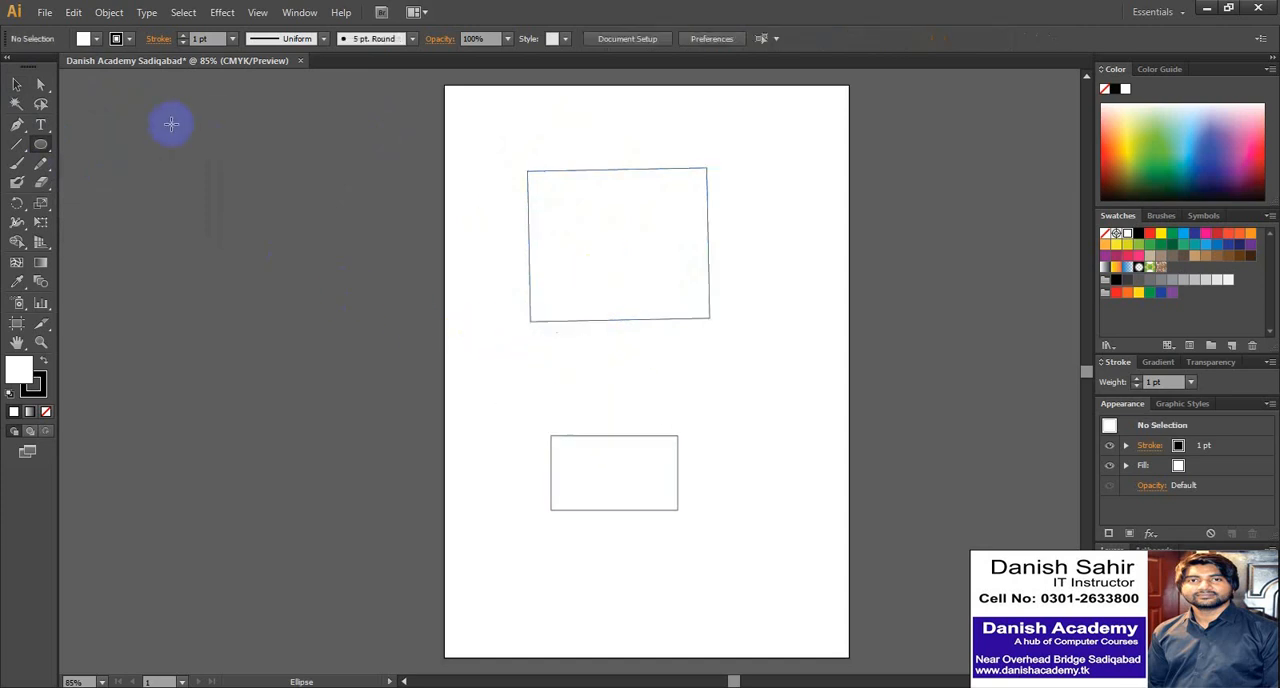
- Rotate the large tilted rectangle back toward level, move it, and delete it
click(16, 85)
click(582, 205)
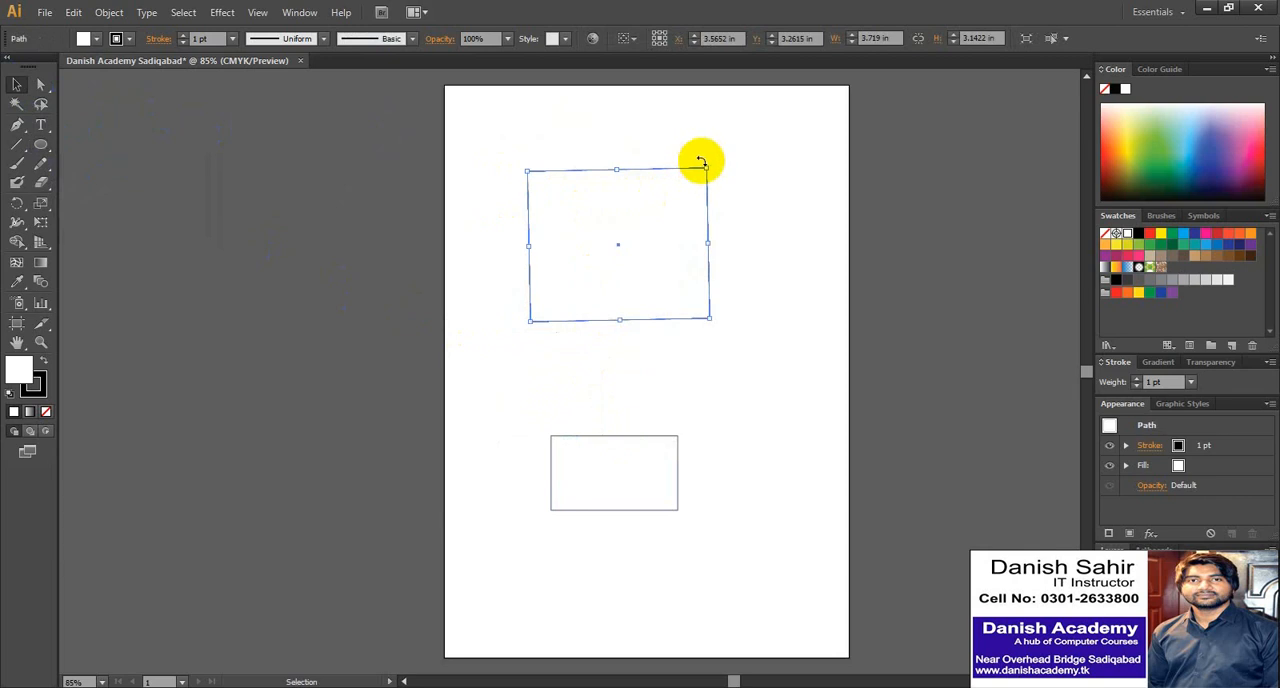
drag(711, 157, 714, 164)
drag(654, 214, 634, 245)
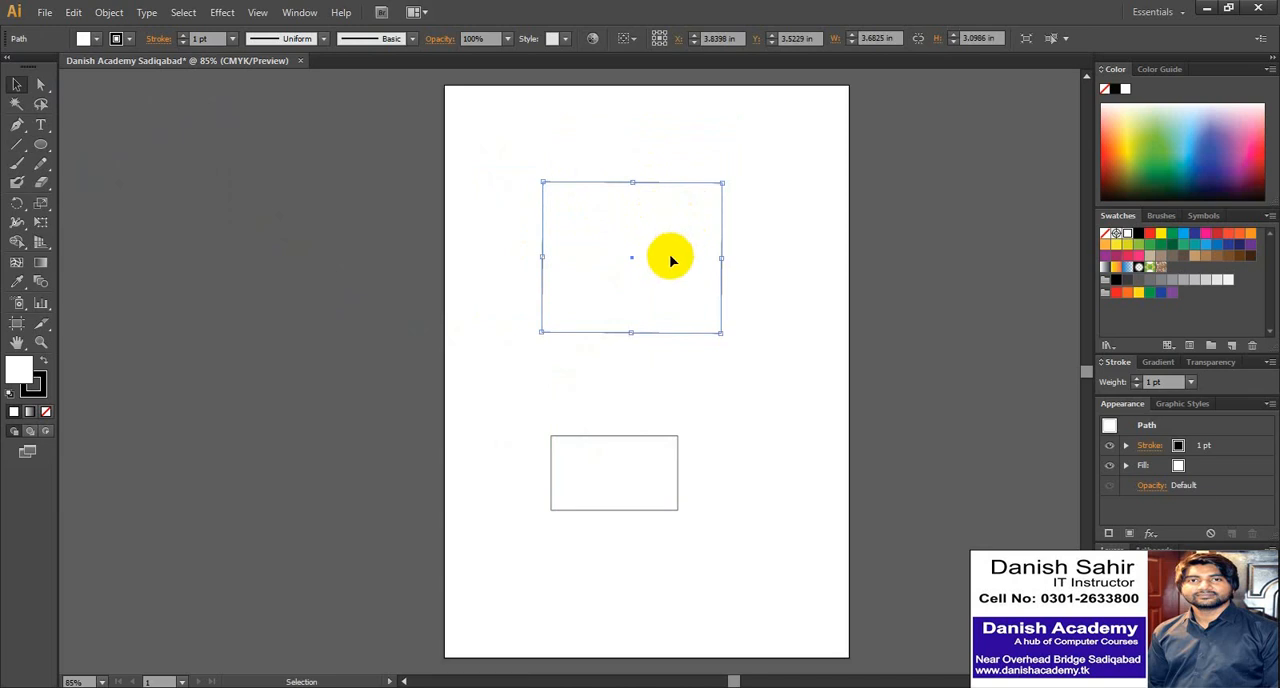
key(Delete)
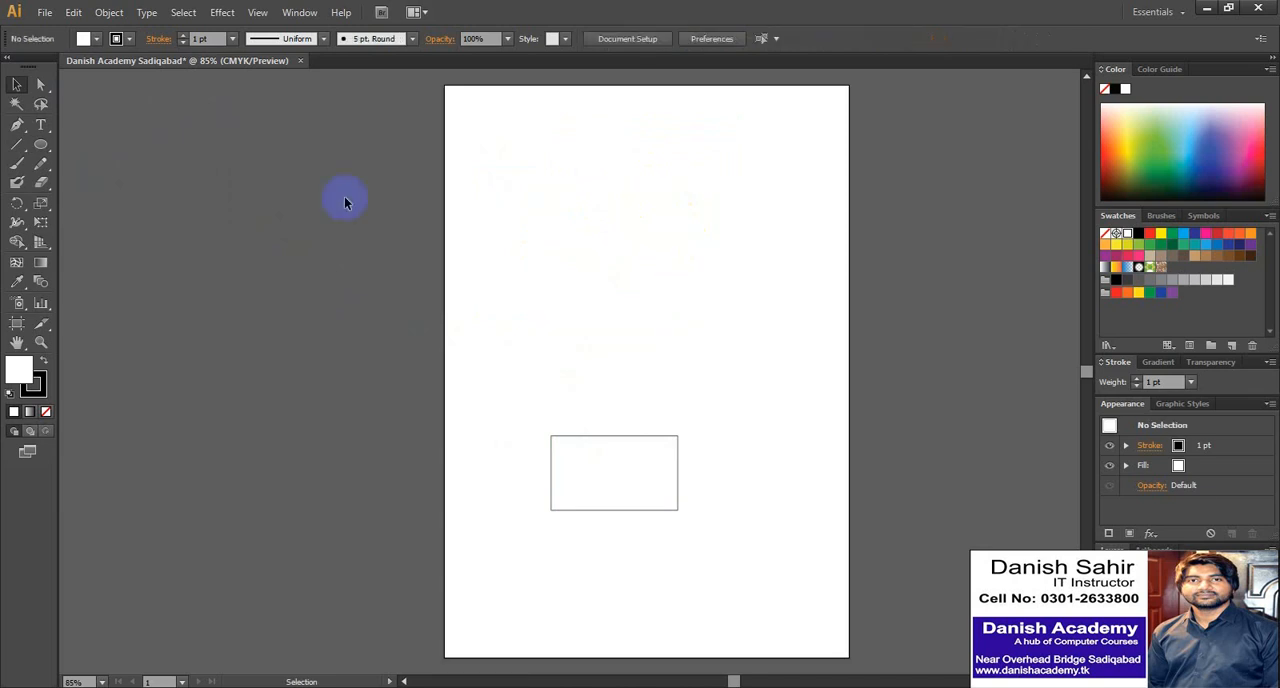
- Draw a rectangle about 3.83 × 3.04 in on the upper page and one about 1.63 × 1.57 in between it and the lower rectangle
drag(43, 152, 123, 143)
mouse_move(490, 155)
mouse_down()
mouse_move(552, 195)
mouse_move(637, 288)
mouse_move(676, 303)
mouse_up()
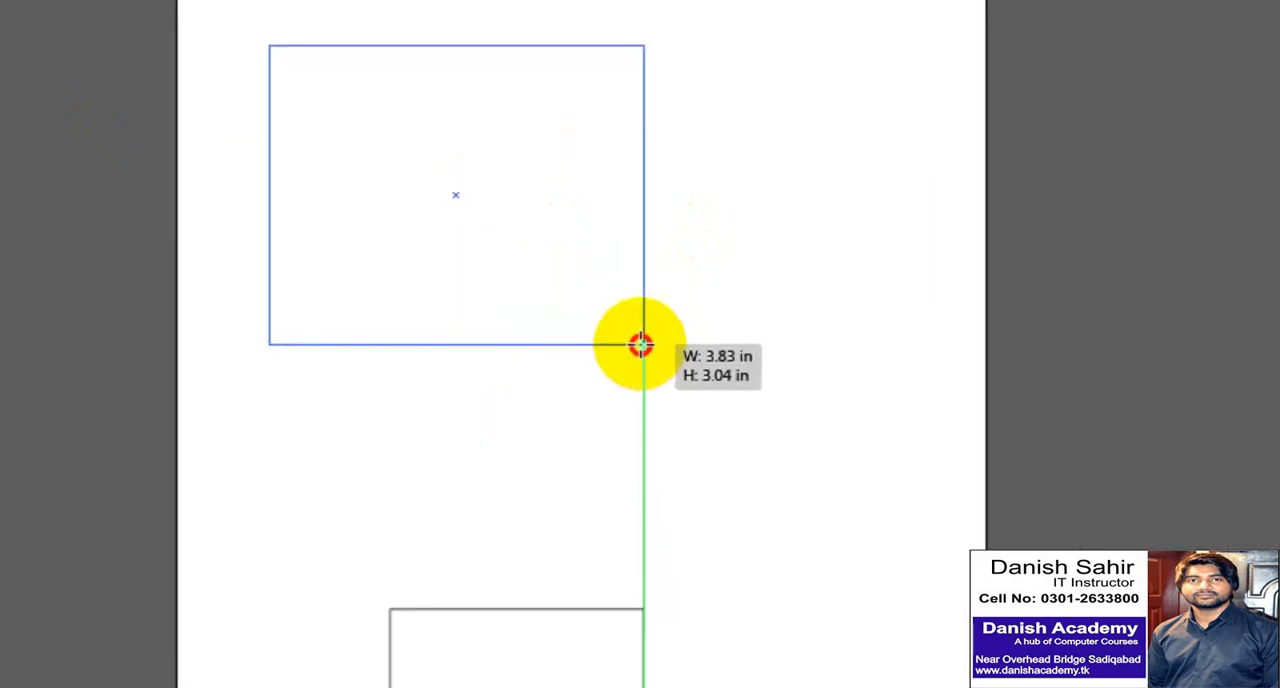
drag(640, 345, 640, 345)
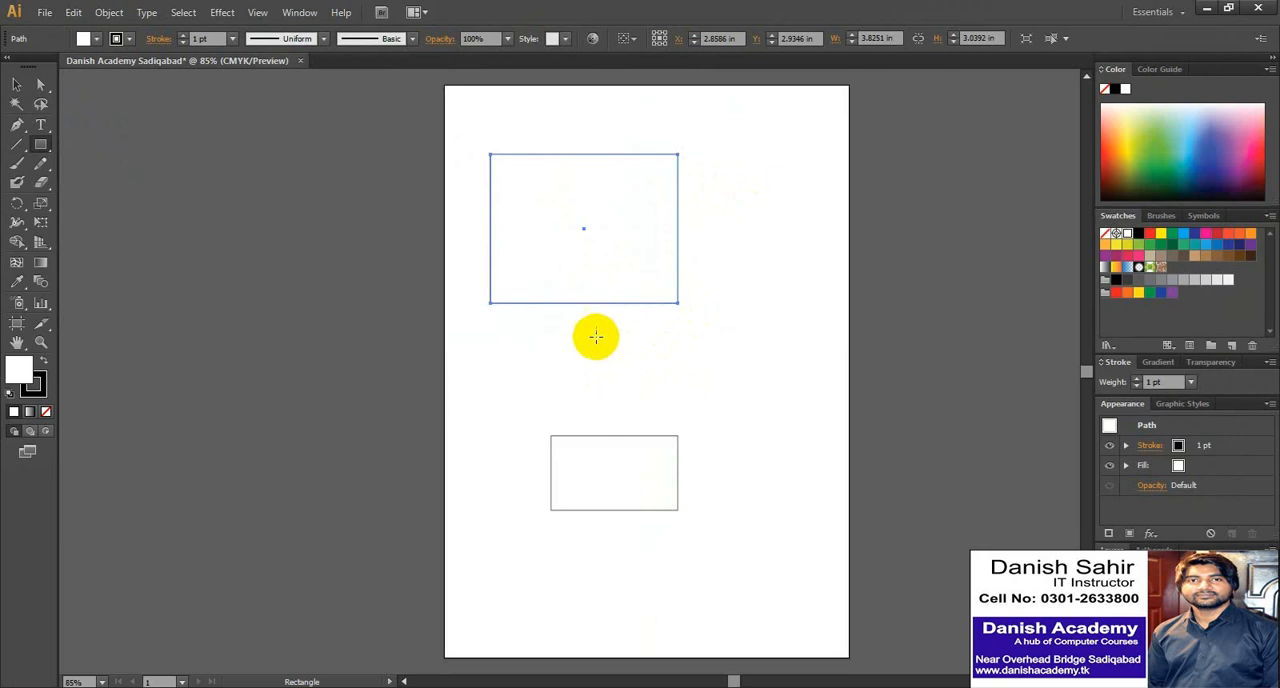
drag(593, 331, 673, 408)
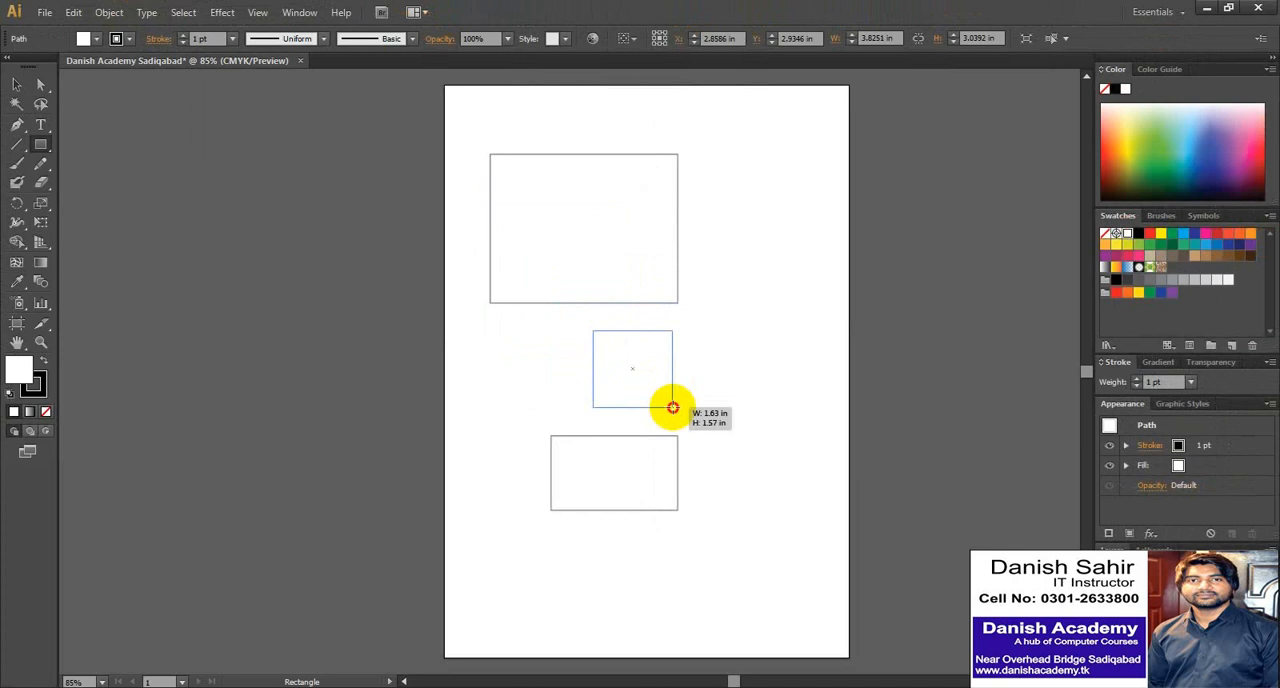
drag(673, 408, 673, 406)
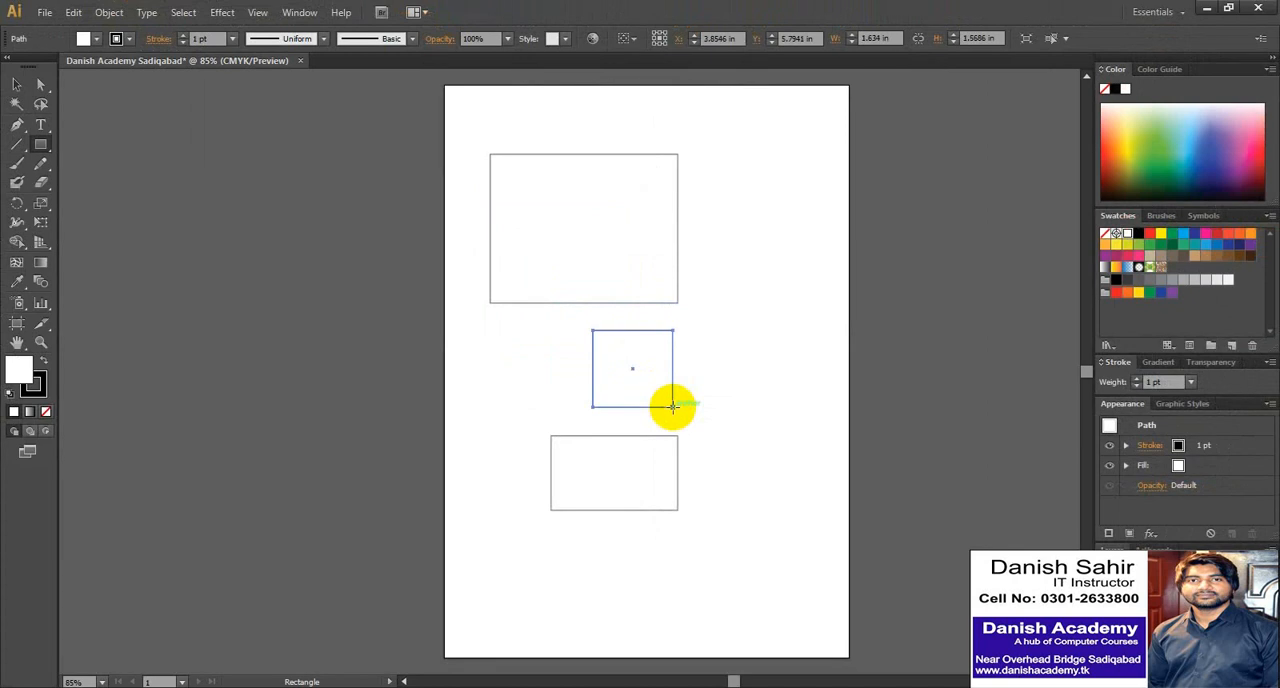
- Delete the small middle rectangle, the large upper rectangle and the lower rectangle to empty the page
key(Delete)
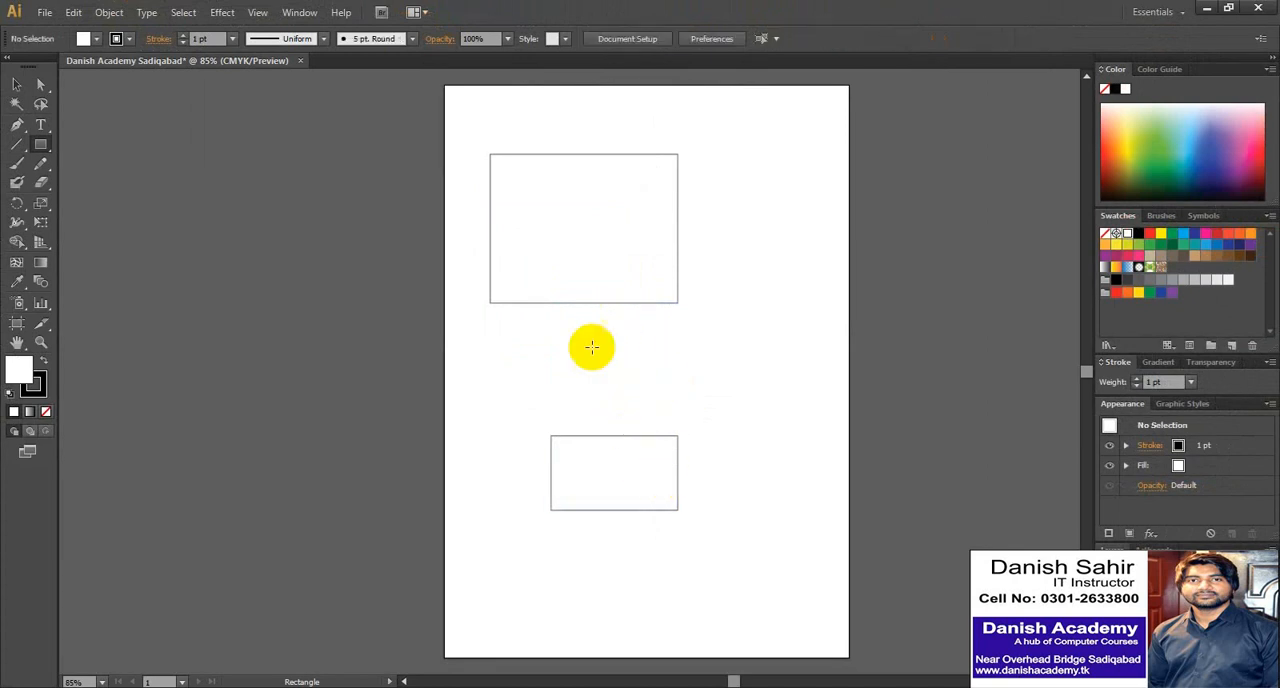
key(v)
click(638, 258)
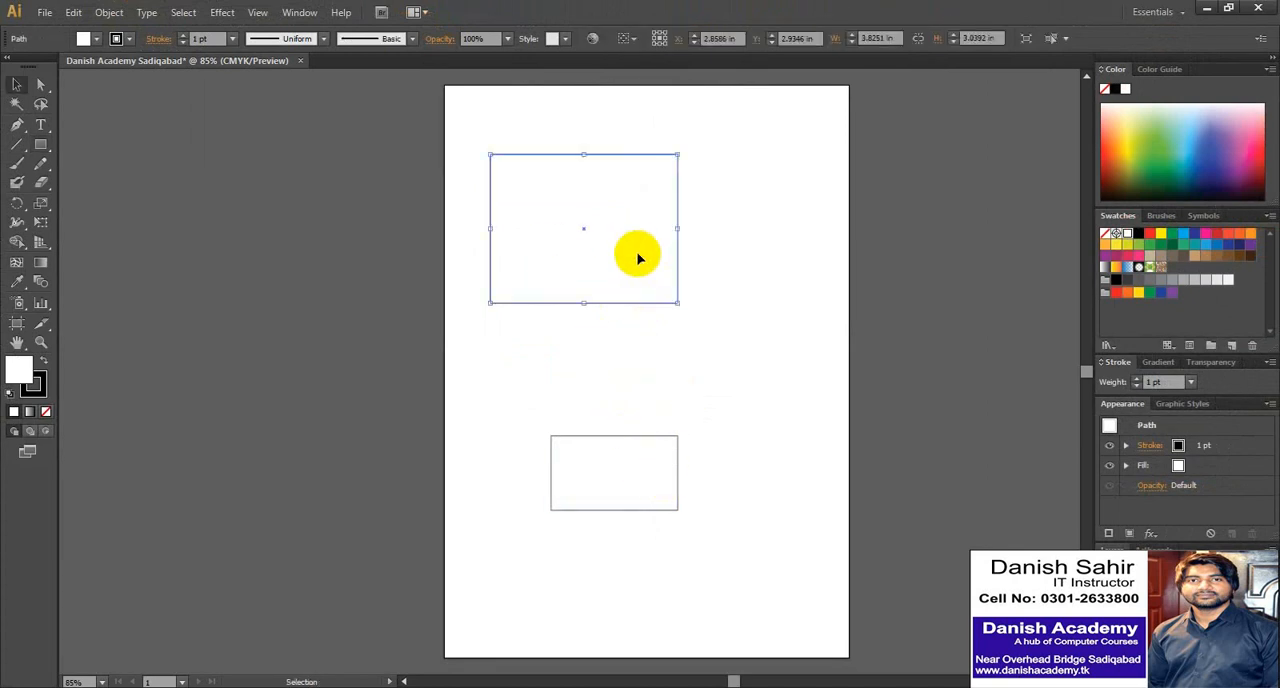
key(Delete)
click(609, 446)
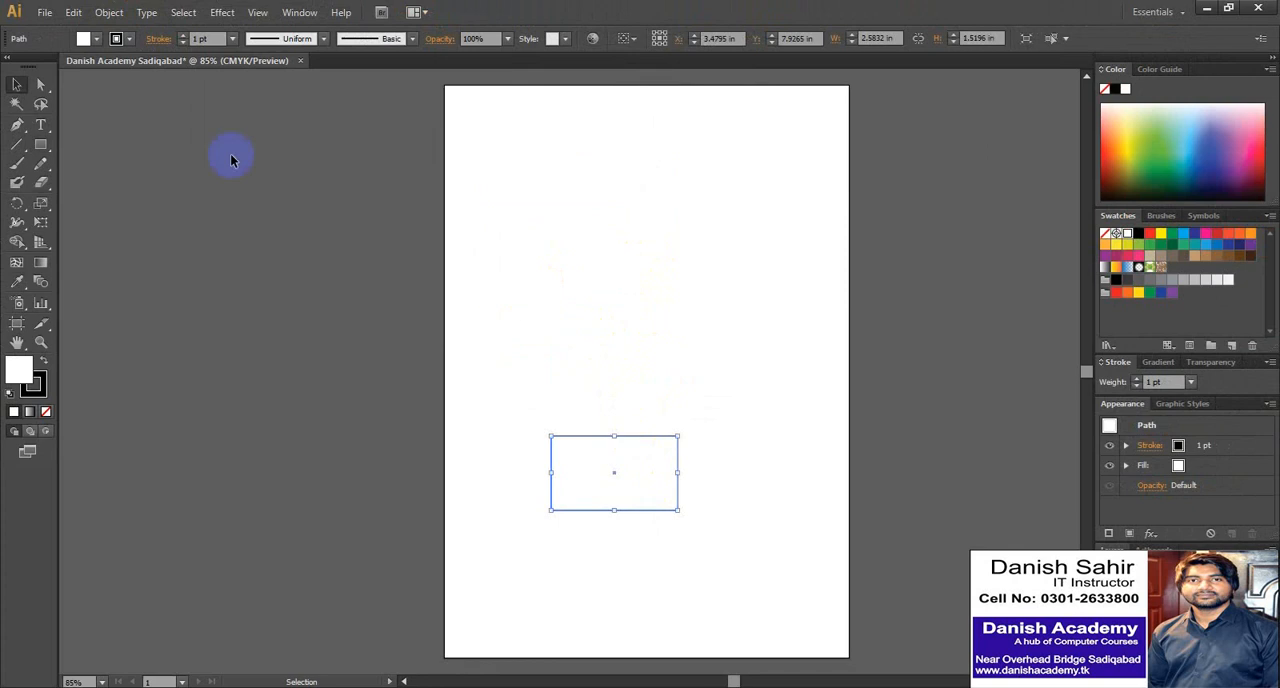
drag(557, 443, 608, 366)
key(Delete)
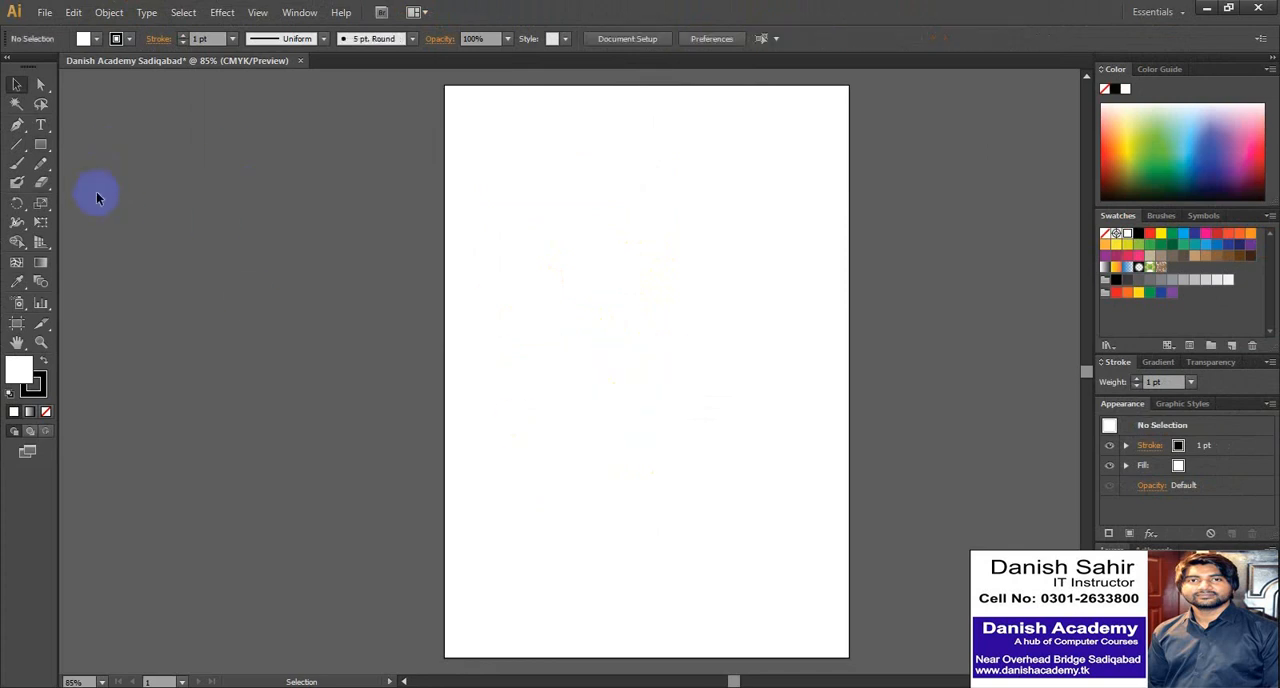
- Draw a square about 3.09 in wide on the upper page and one about 2.39 in wide below it
key(m)
drag(553, 184, 589, 234)
key(Delete)
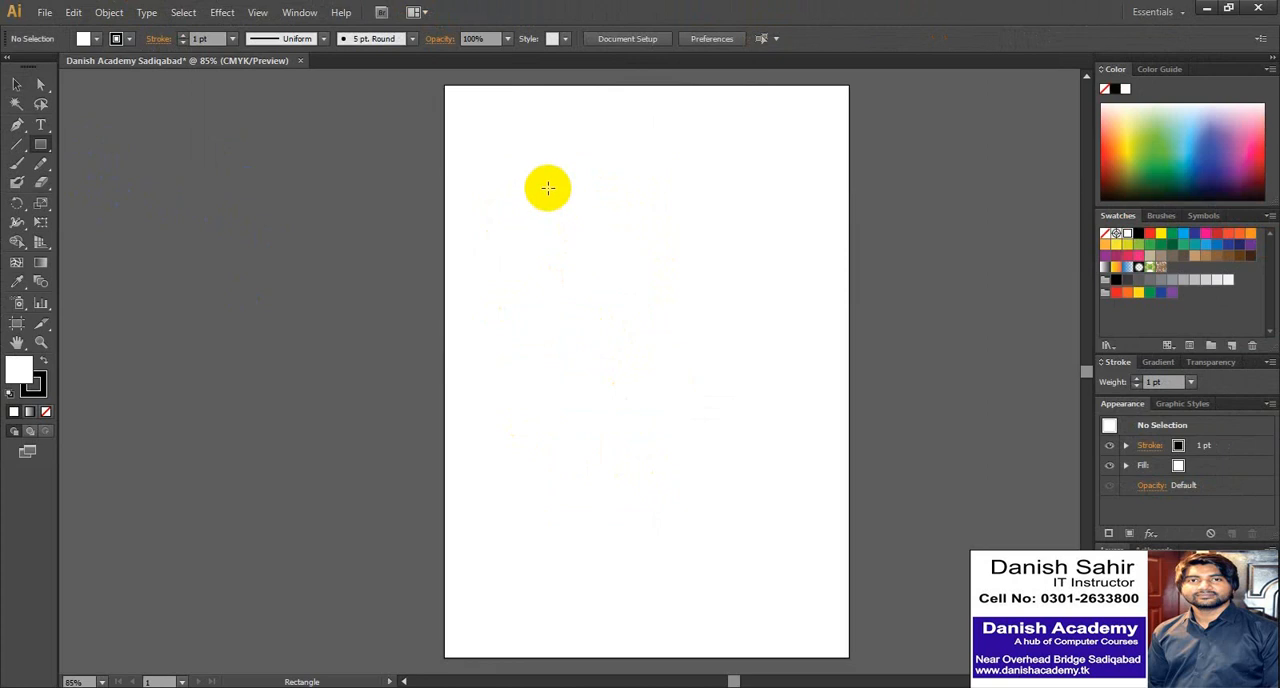
drag(545, 187, 697, 327)
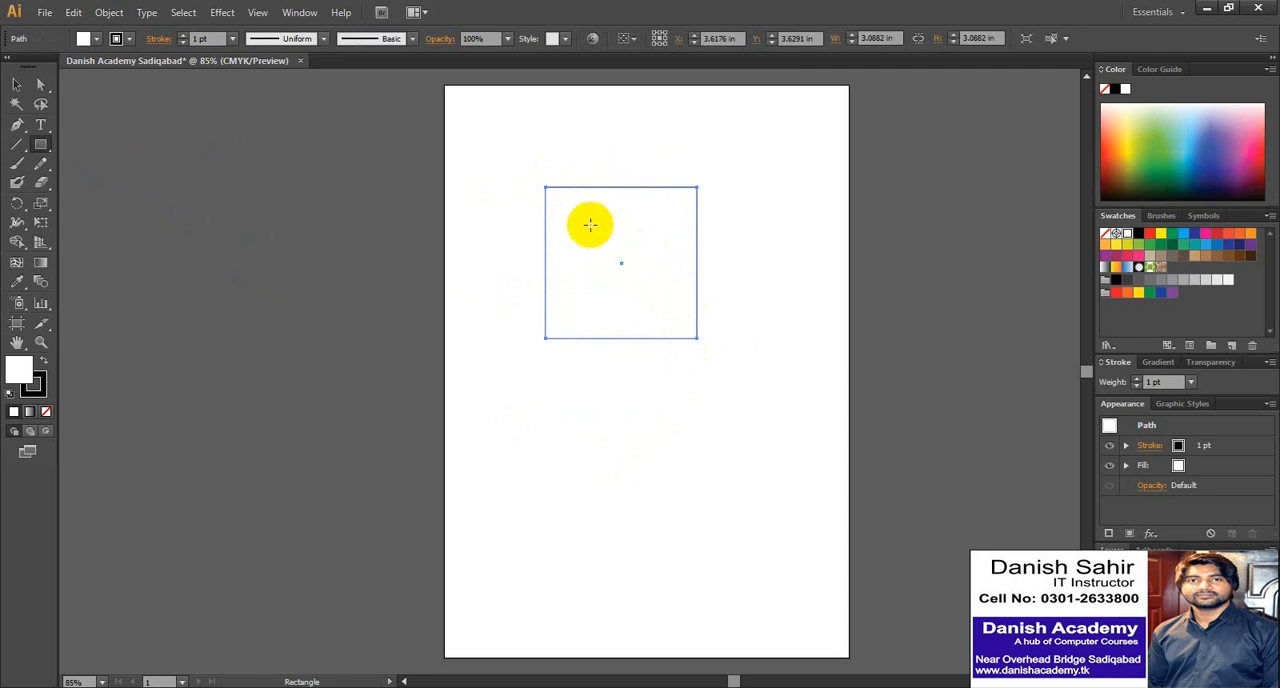
drag(540, 383, 647, 500)
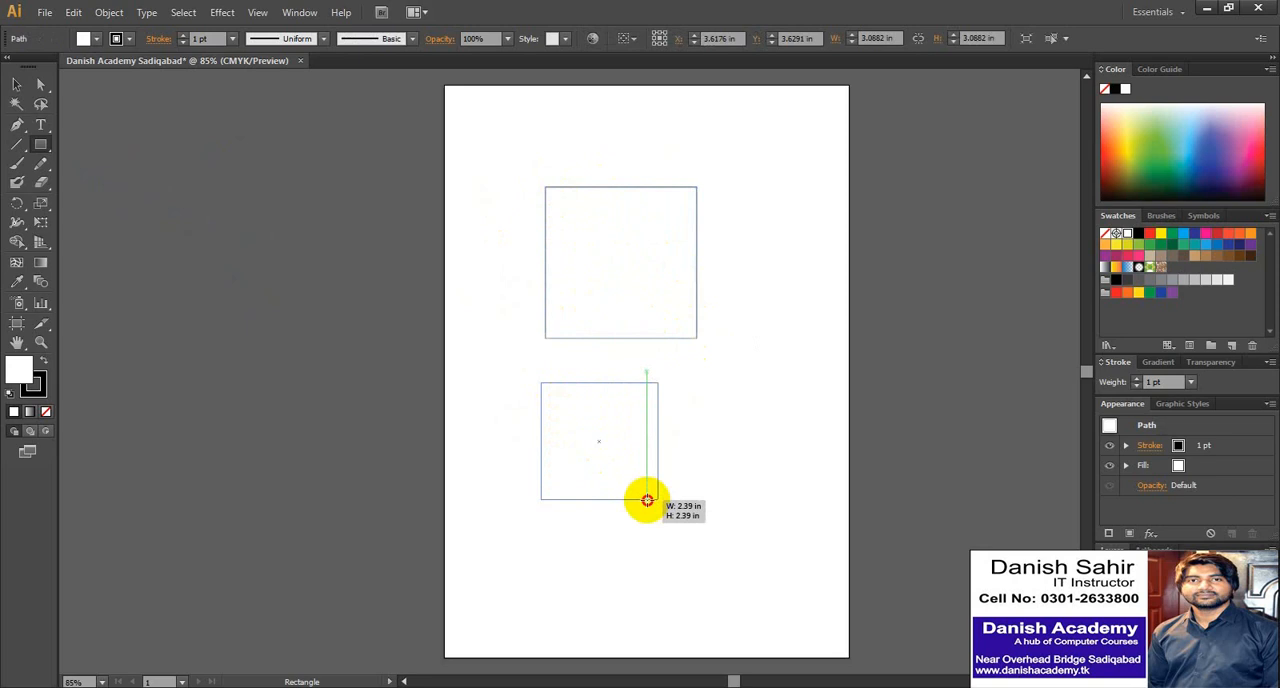
drag(647, 500, 647, 500)
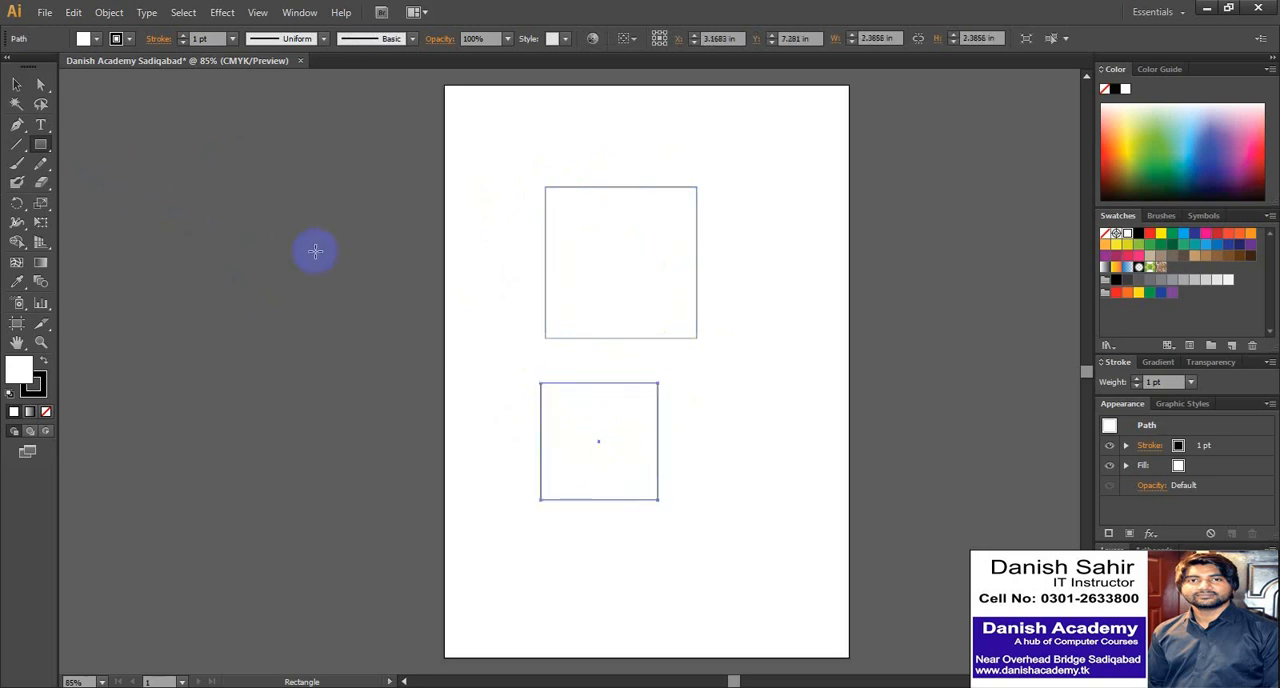
- Delete the smaller lower square with the Selection tool active
click(16, 84)
drag(586, 434, 571, 409)
key(Delete)
- Move the remaining square to the page's upper-left area and scale it proportionally down to about 1.37 in
click(697, 306)
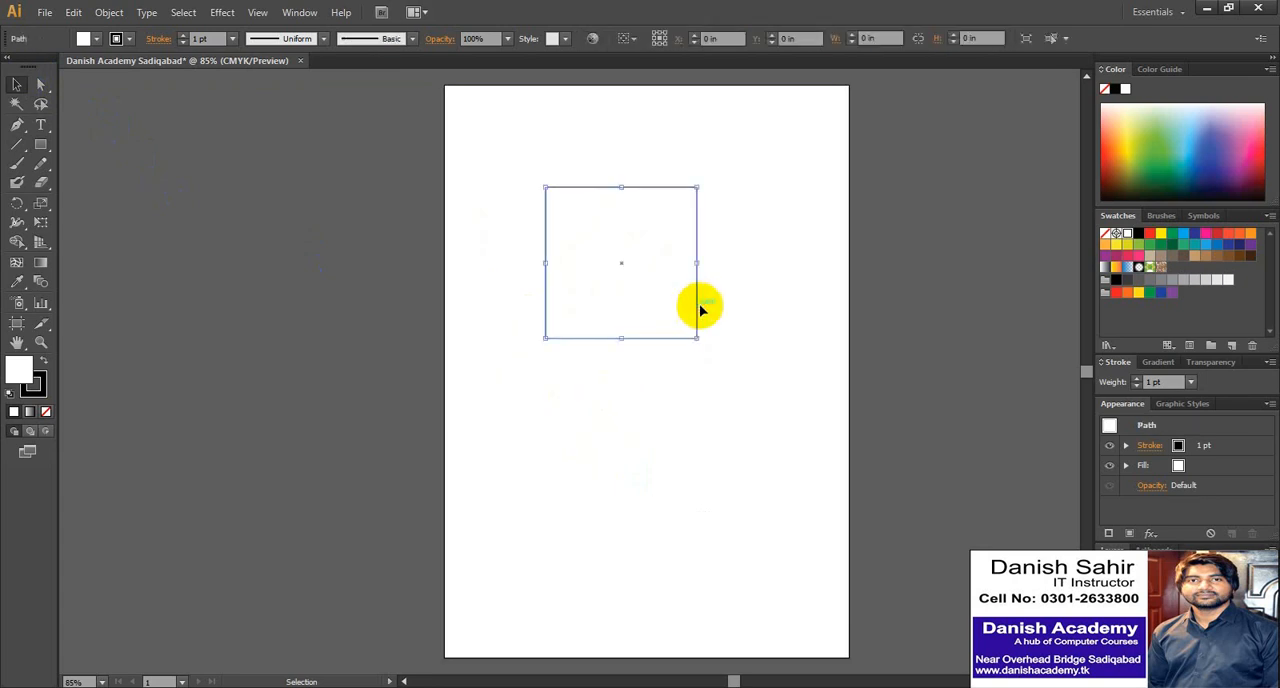
drag(637, 306, 653, 221)
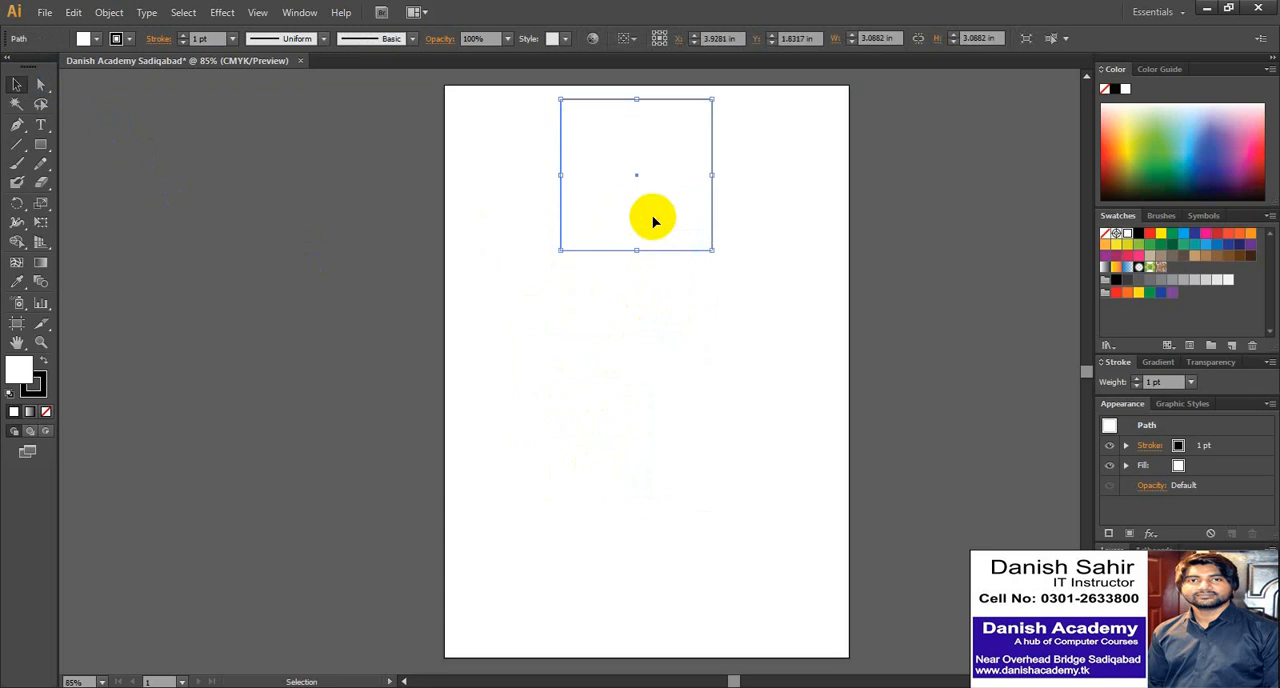
drag(660, 177, 547, 183)
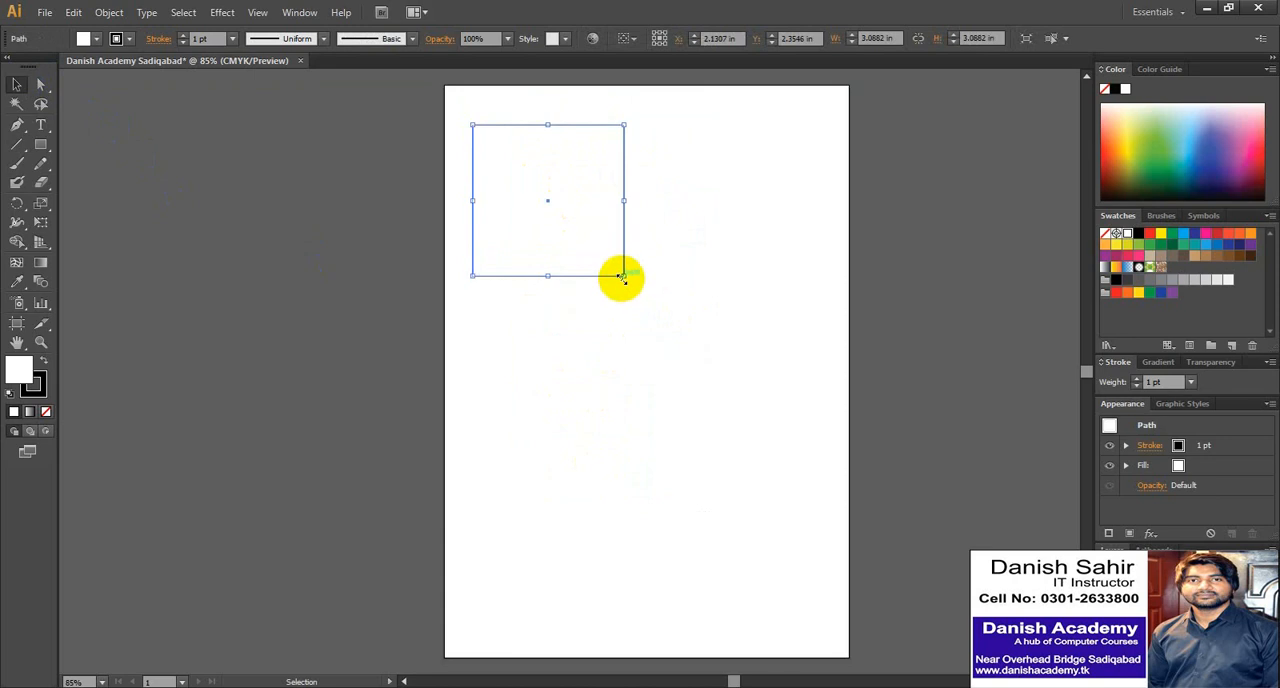
drag(622, 276, 541, 191)
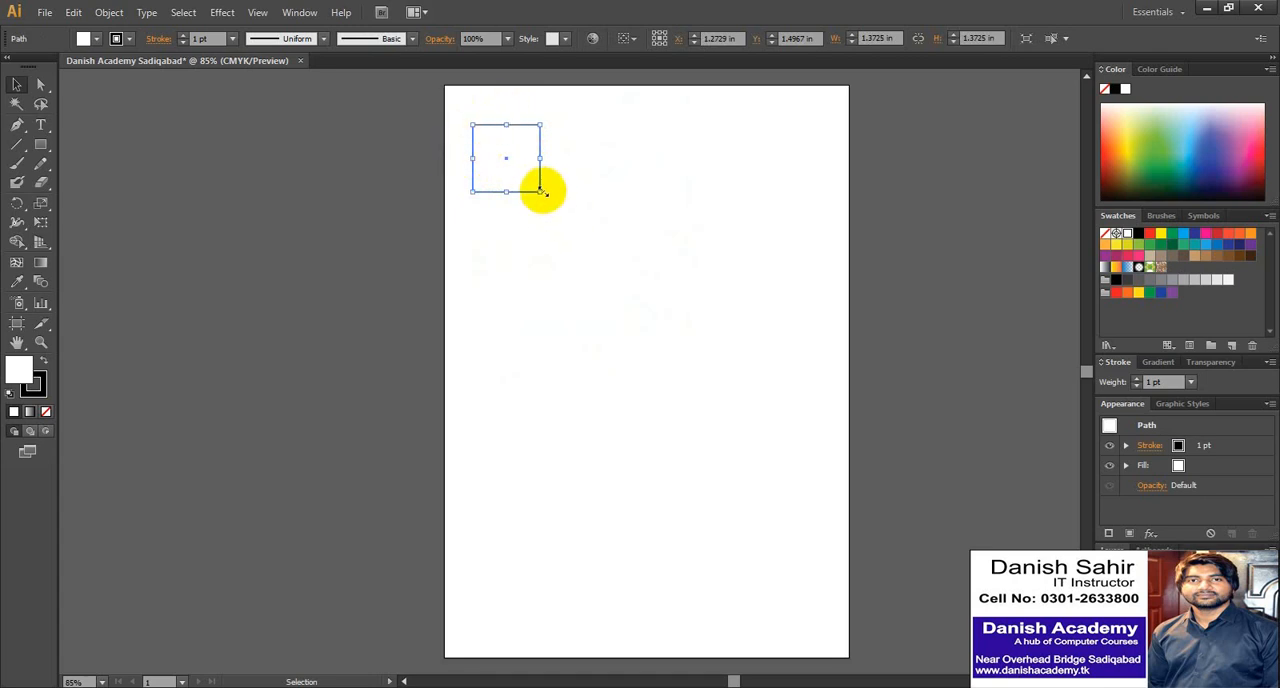
- Enlarge the square freely to about 5.10 × 4.54 in and move it around the upper half of the page
drag(541, 191, 723, 350)
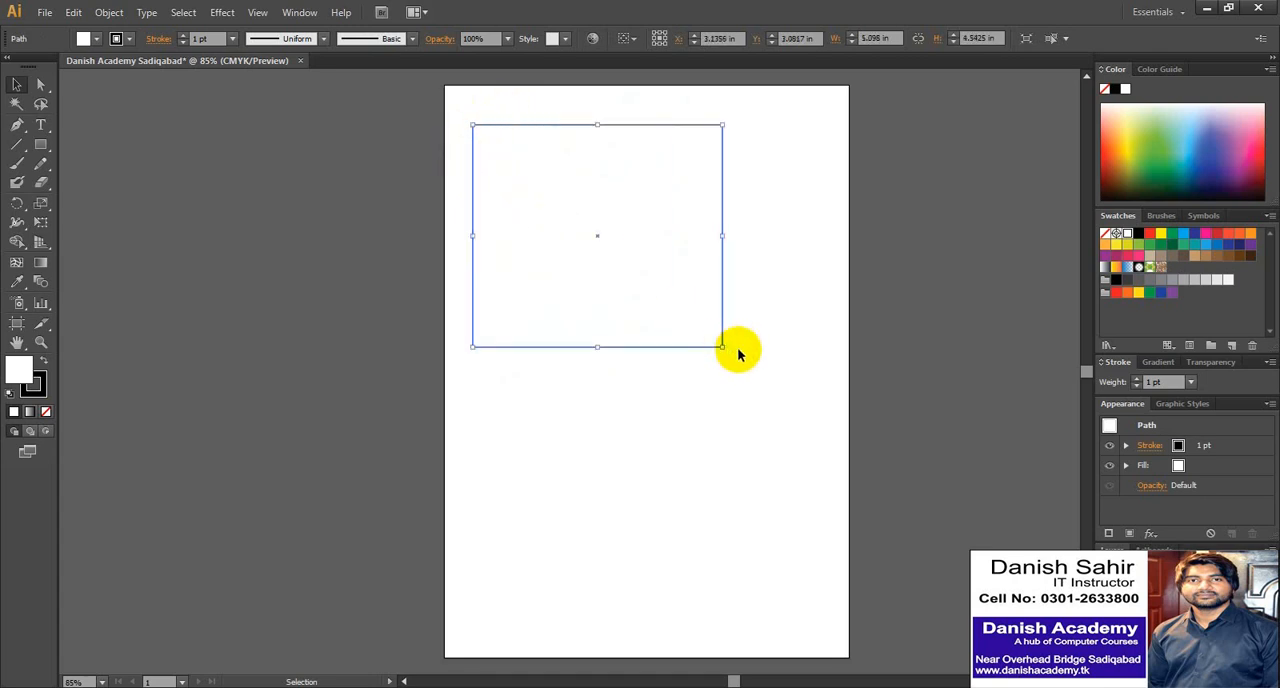
drag(620, 250, 662, 322)
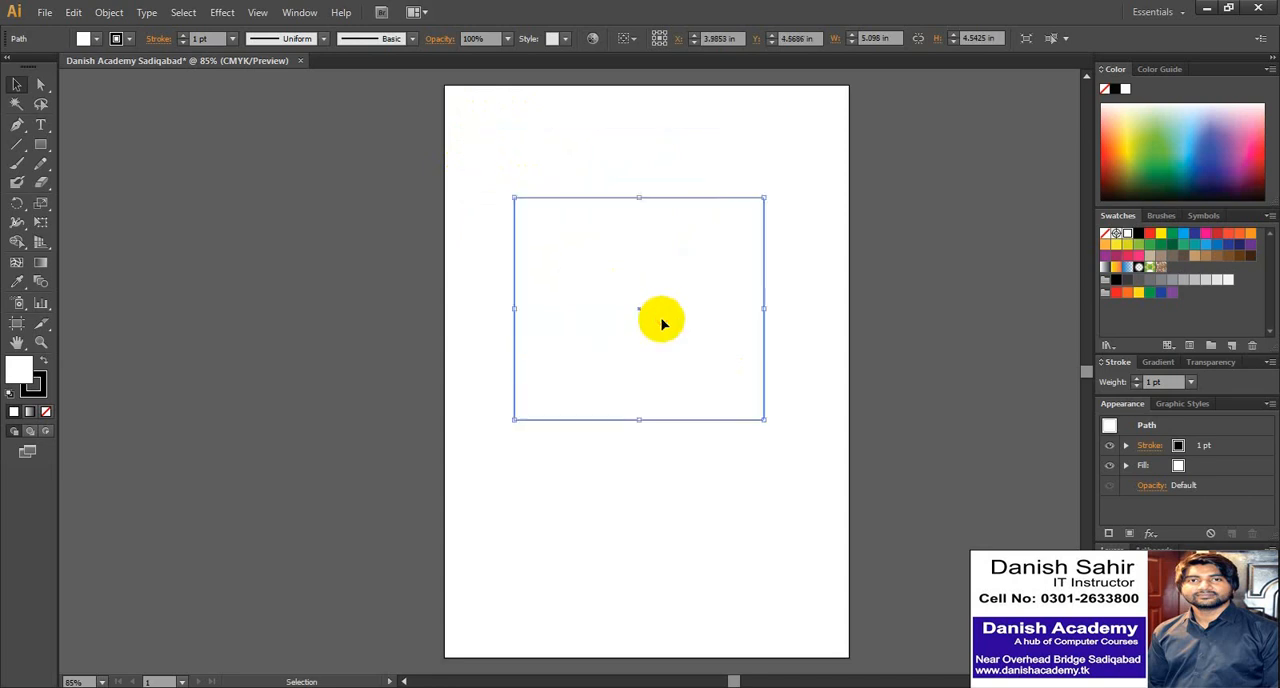
drag(664, 321, 671, 295)
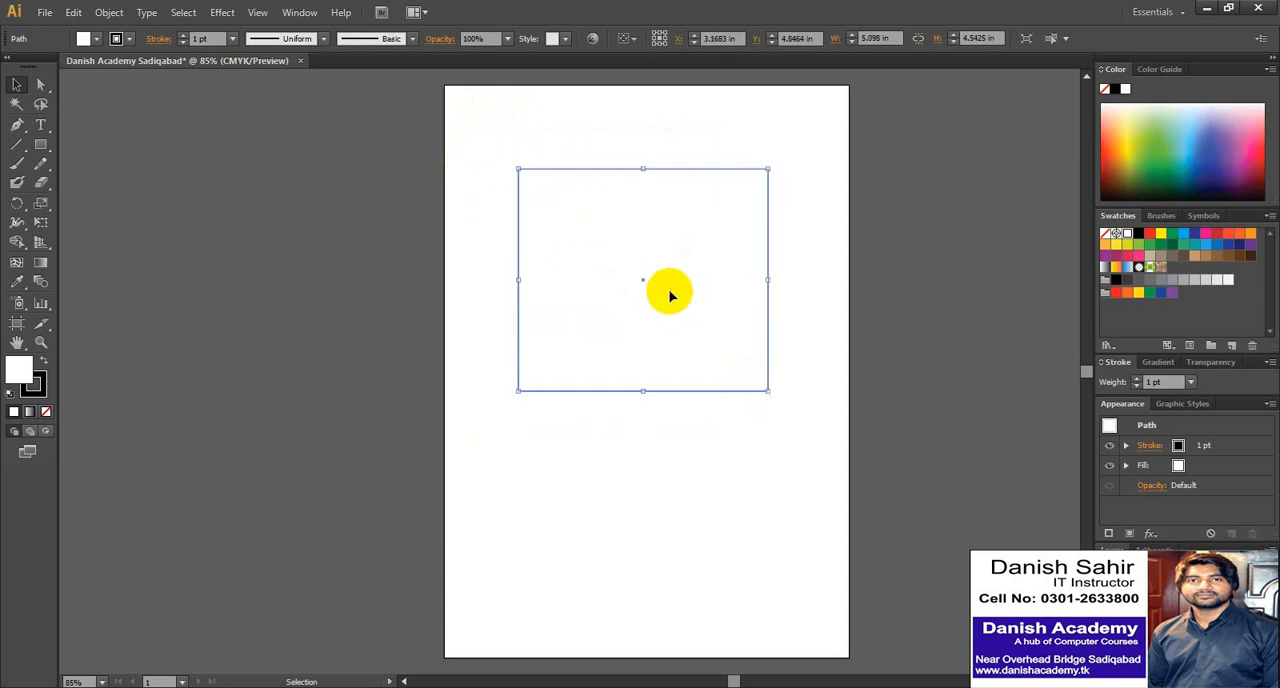
- Undo the moves and the enlargement, and scale the small square down to about 1.13 × 1.19 in
key(ctrl+z)
key(super)
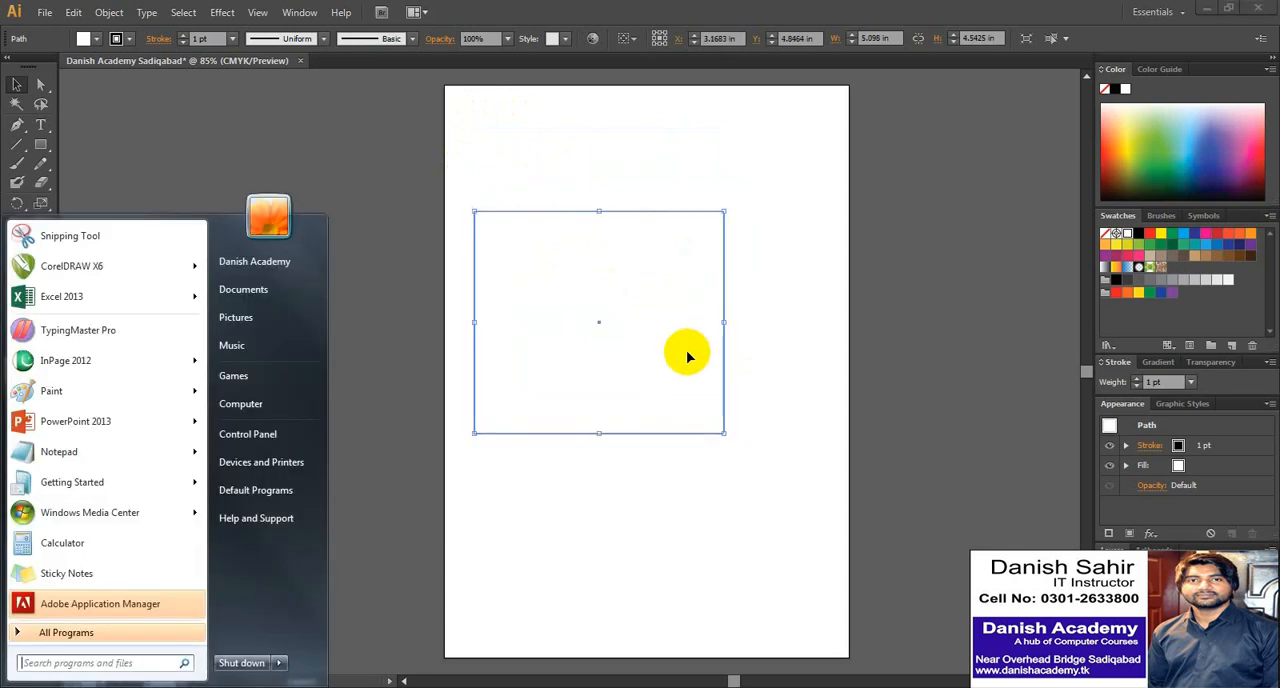
key(super)
key(ctrl+z)
key(ctrl+z)
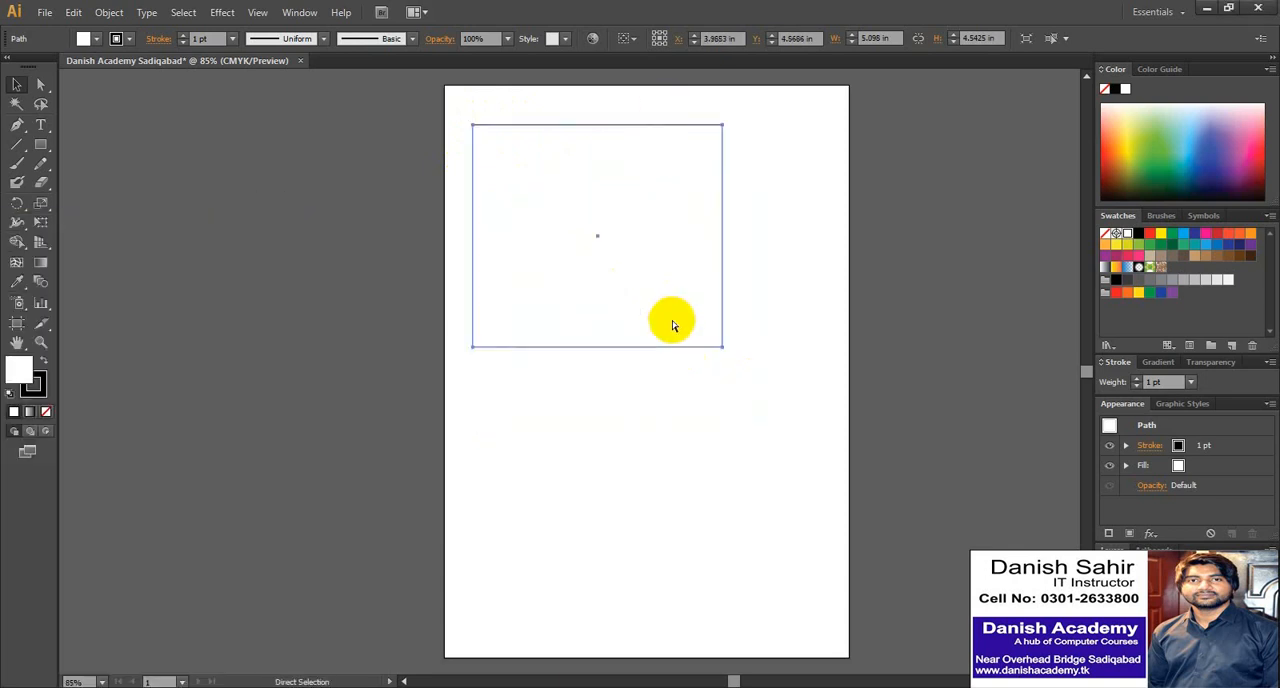
key(ctrl+z)
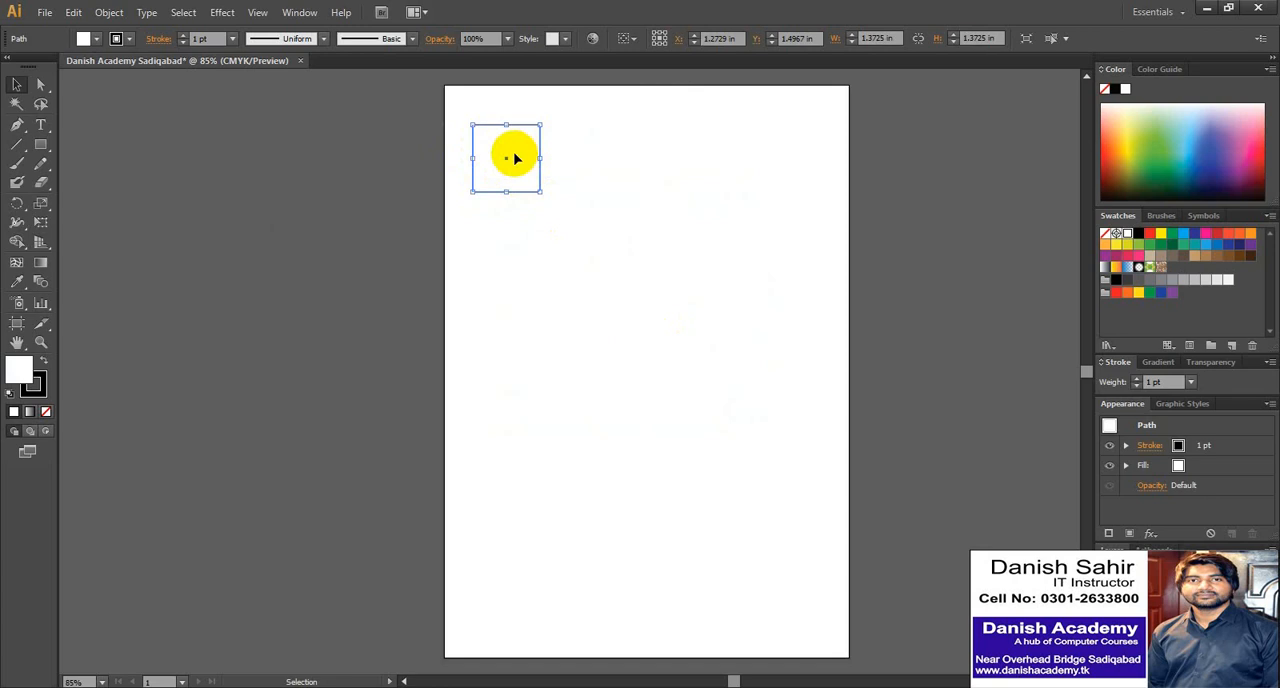
drag(540, 192, 525, 182)
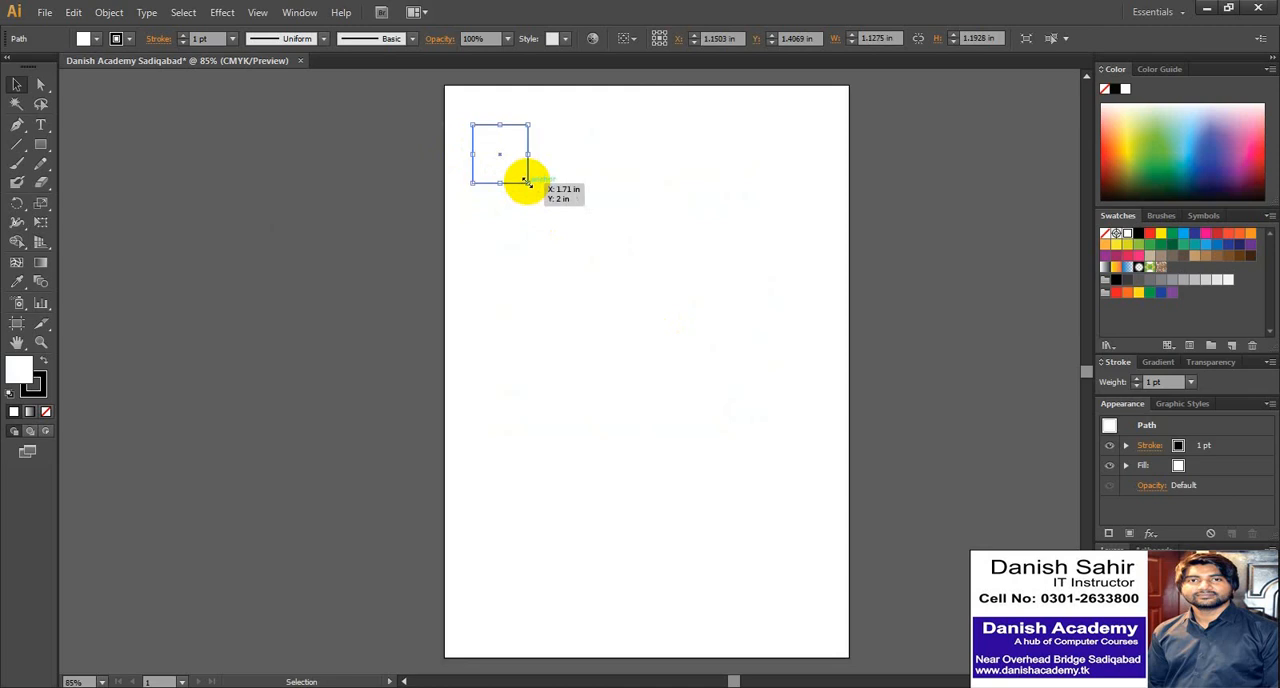
- Magnify the small square to about 569% with the Zoom tool and zoom back out in stages to 200%
key(z)
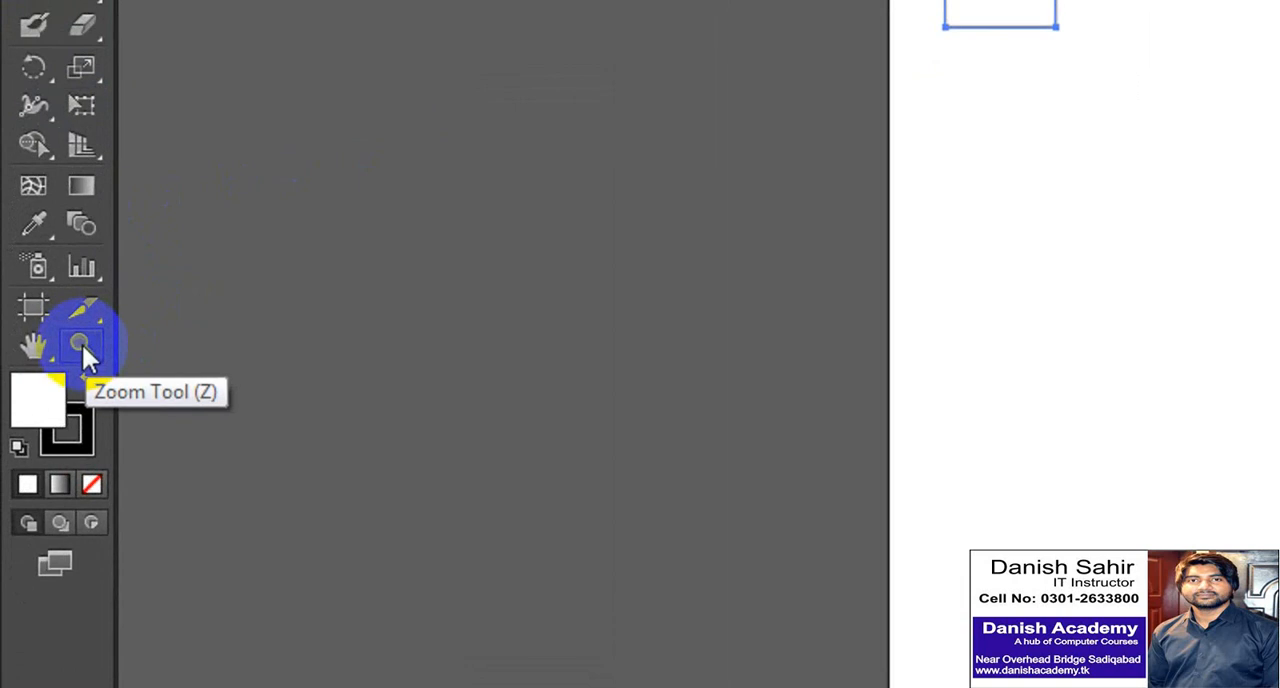
click(82, 345)
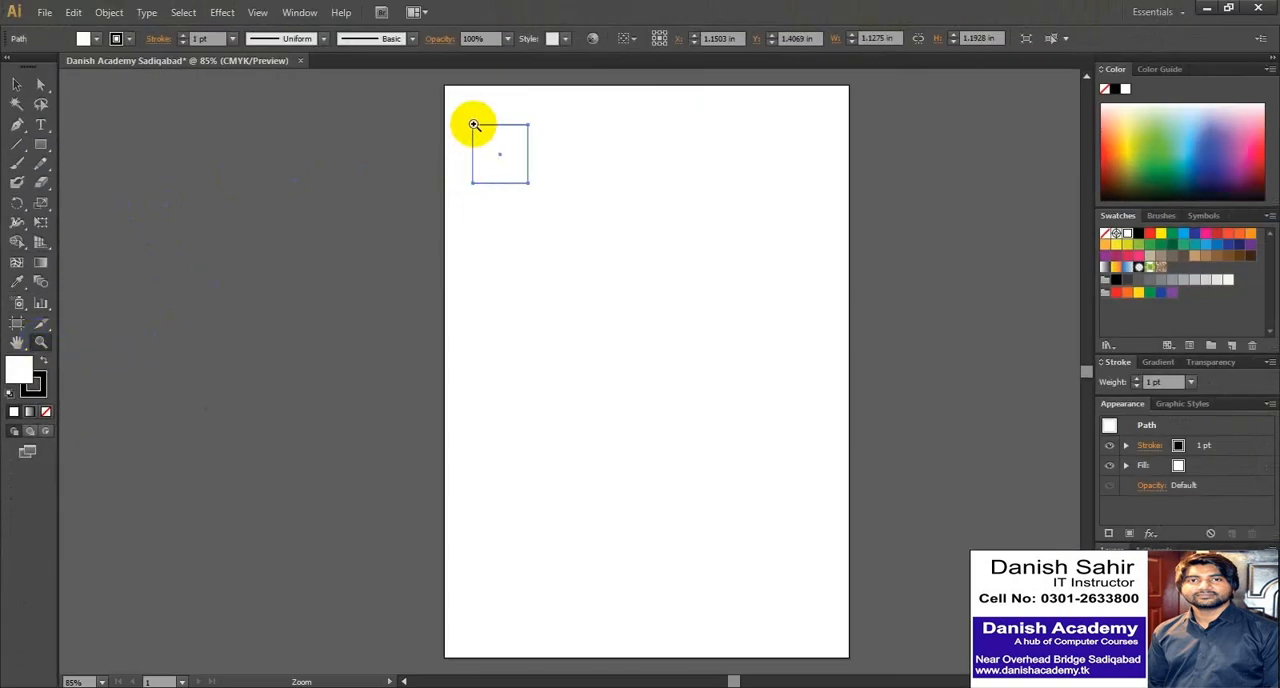
drag(457, 110, 551, 200)
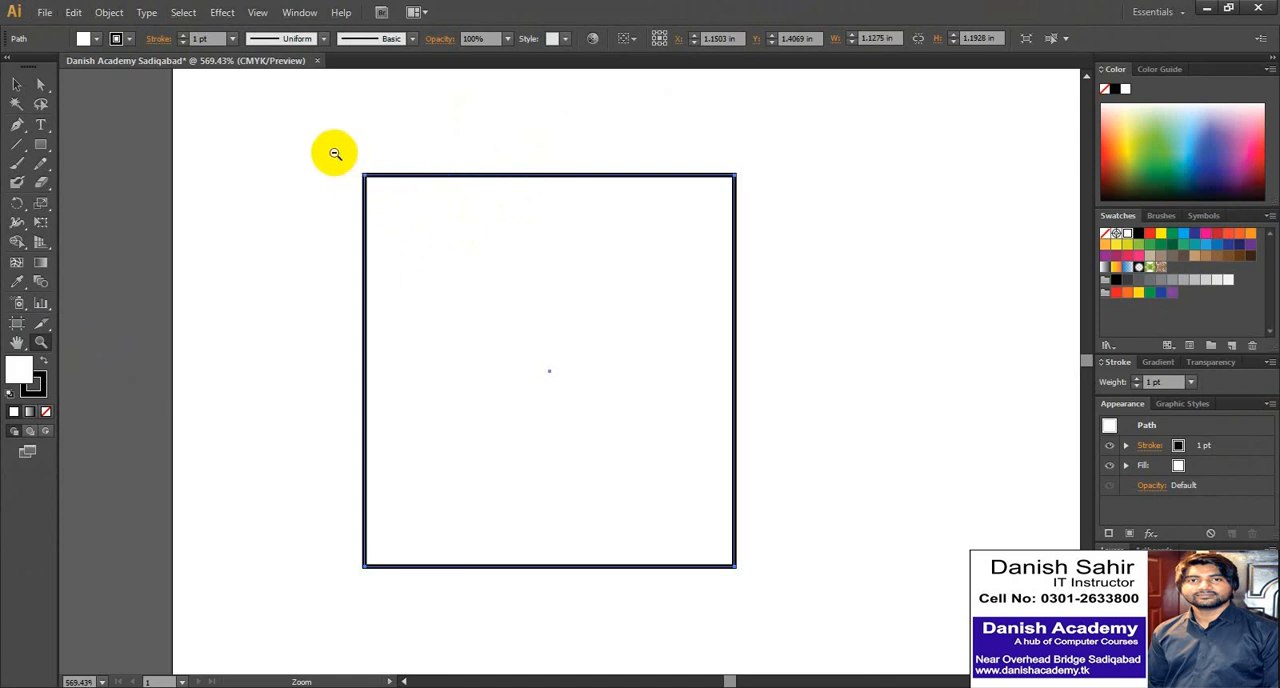
drag(335, 153, 777, 594)
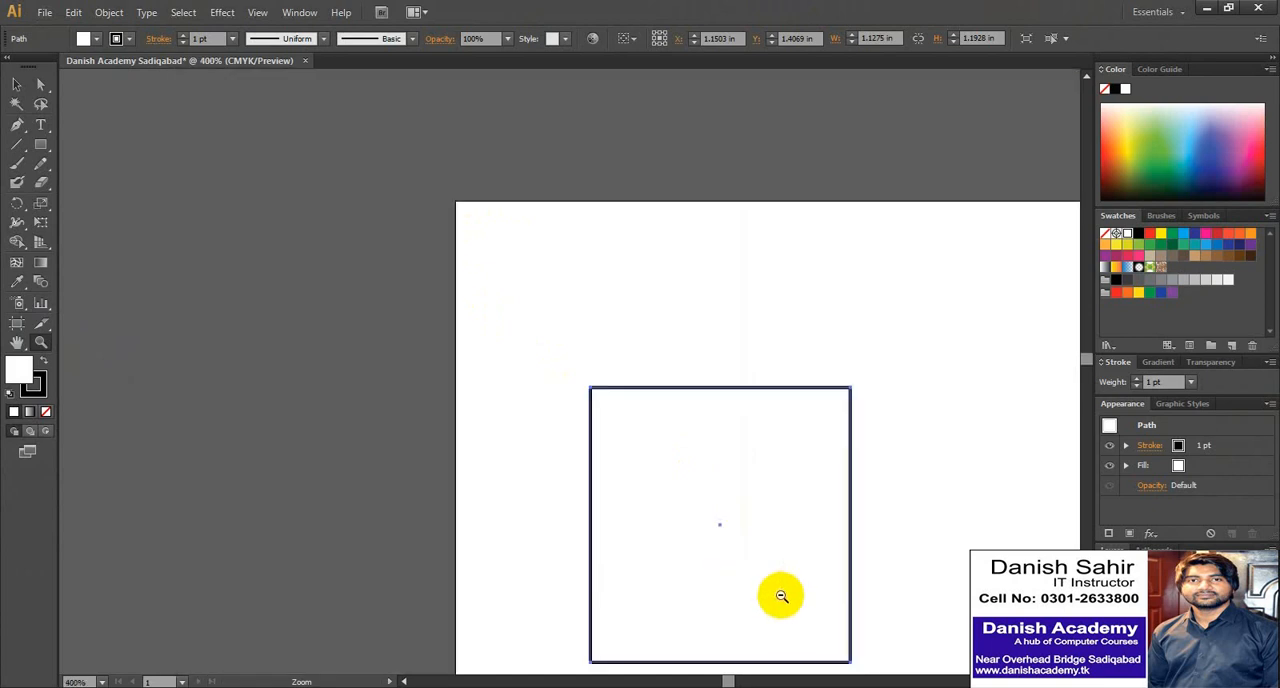
drag(563, 362, 660, 455)
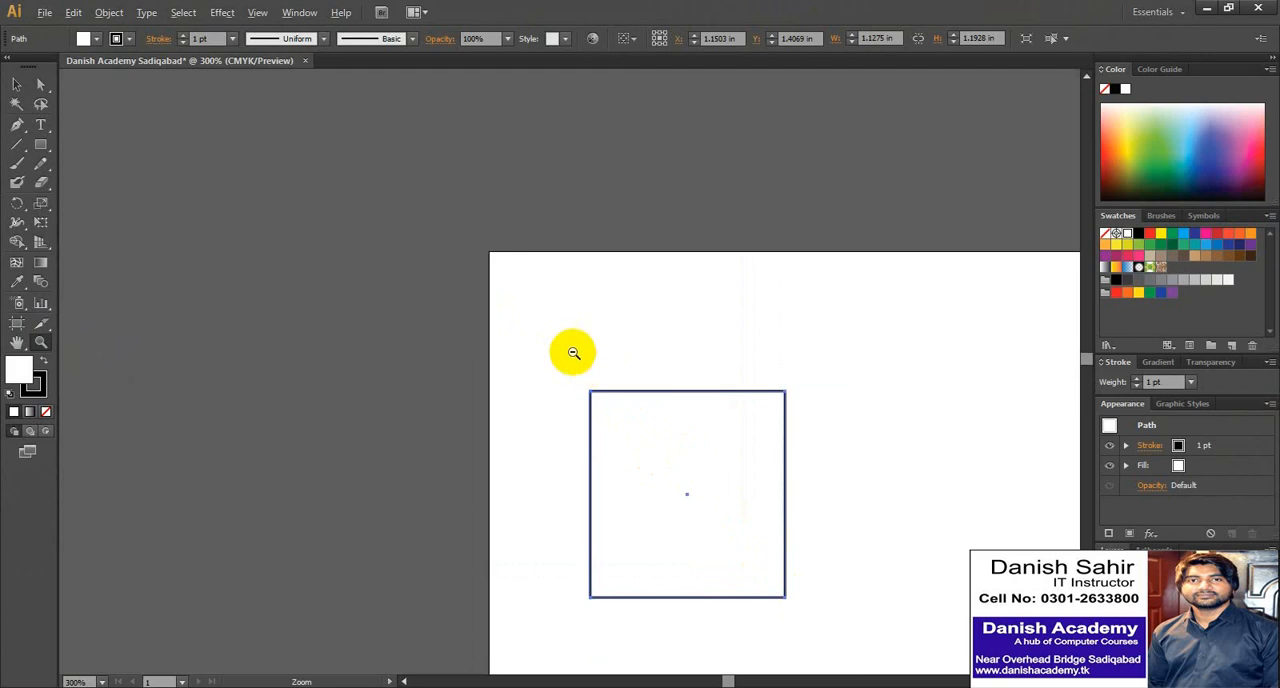
key(alt)
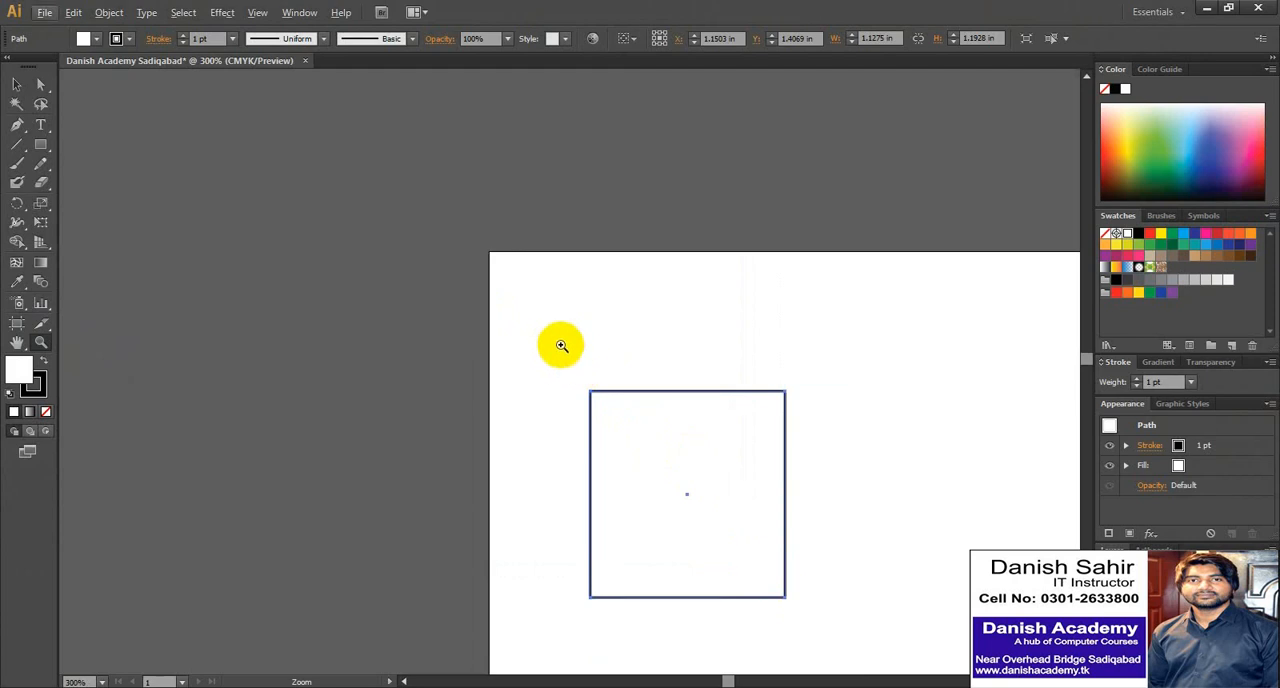
key(alt)
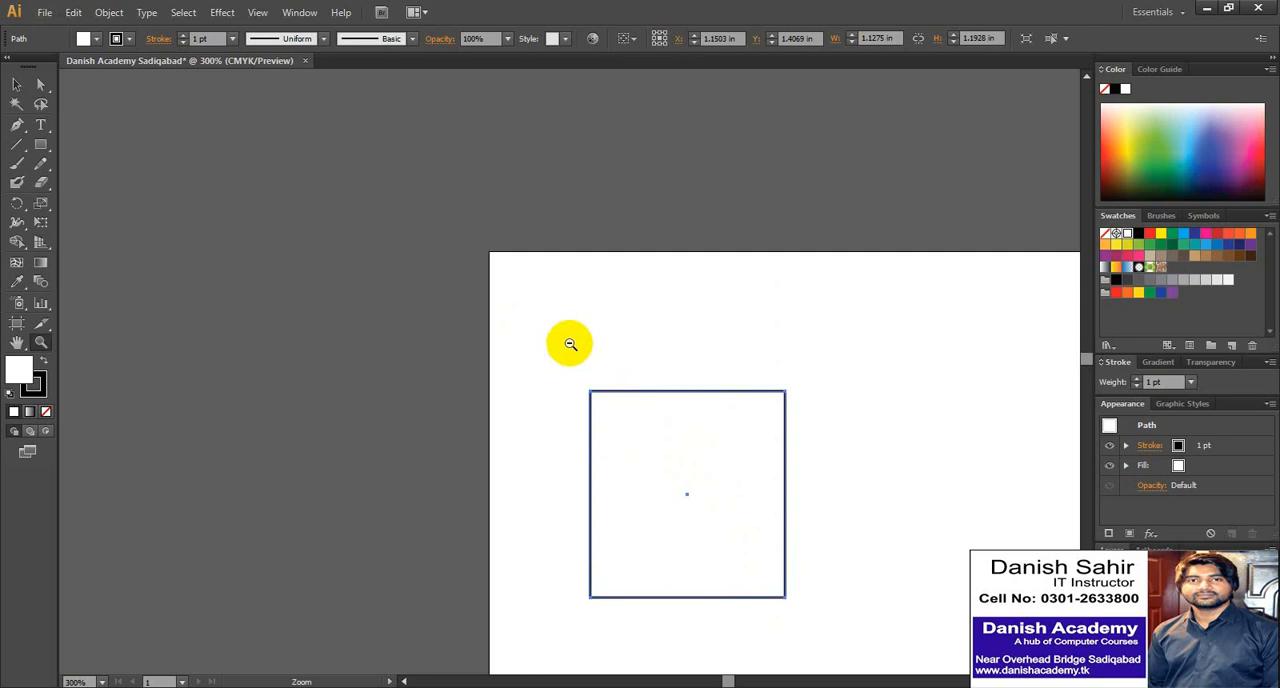
drag(571, 361, 804, 533)
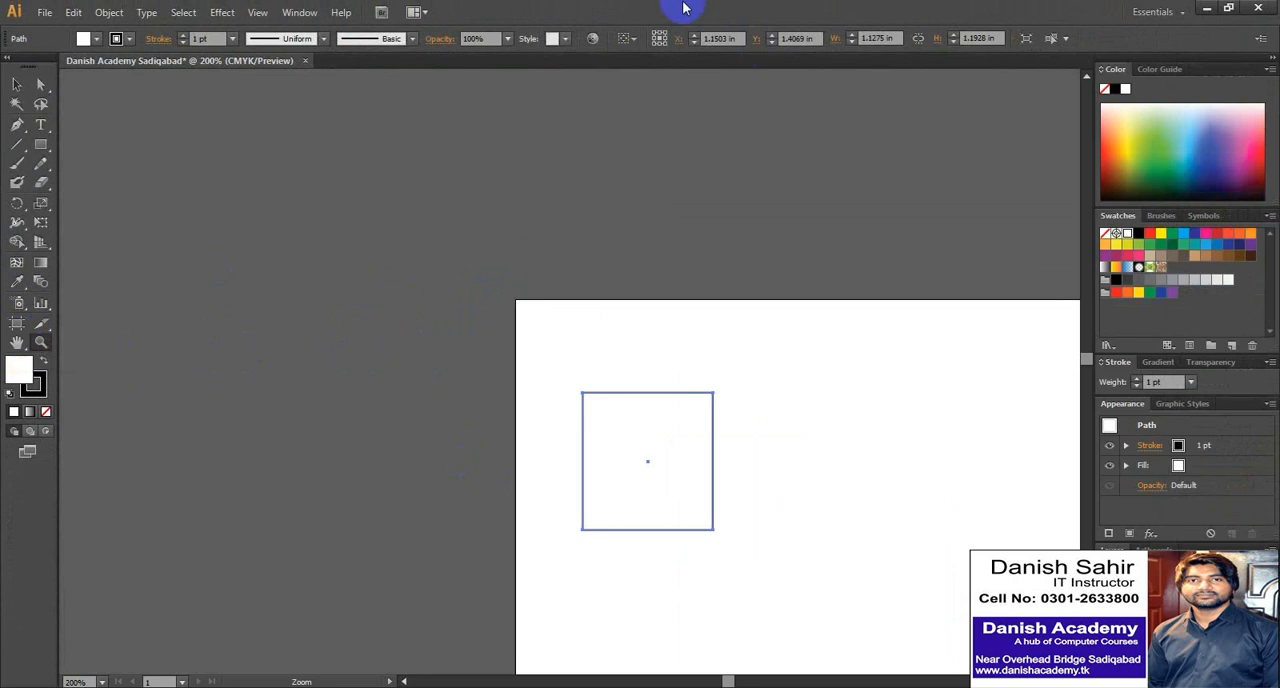
- Deselect the small square with the Selection tool
click(20, 87)
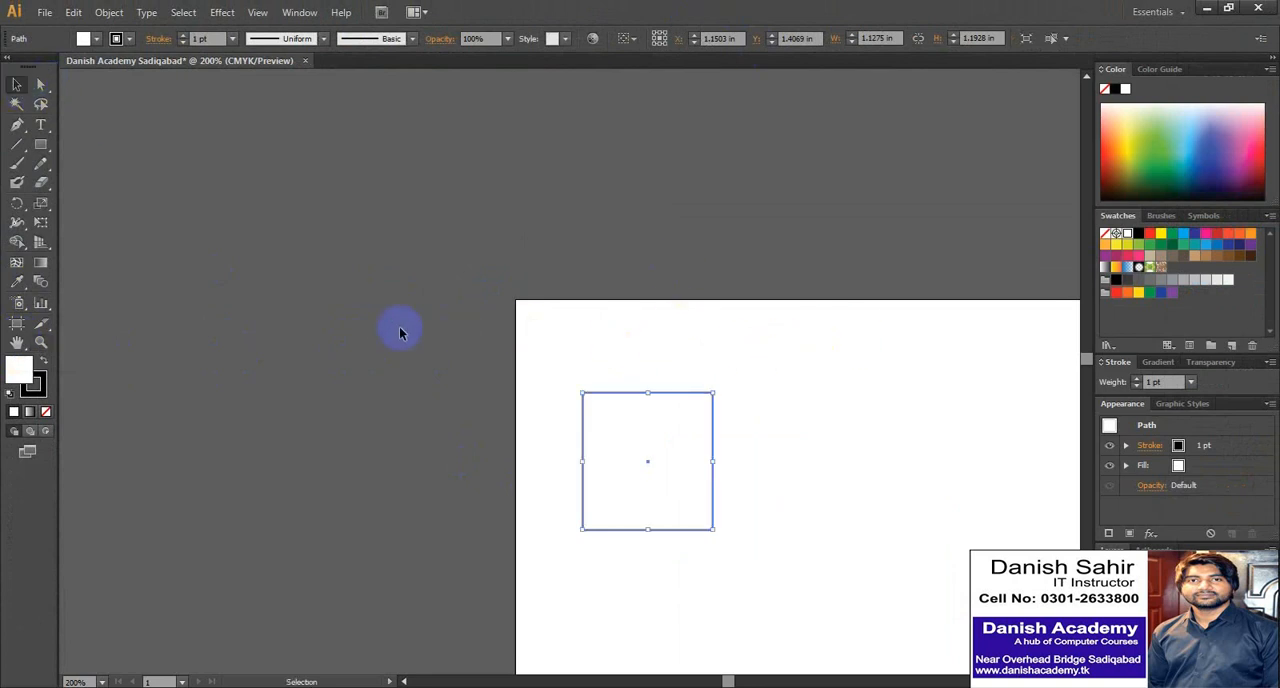
click(557, 323)
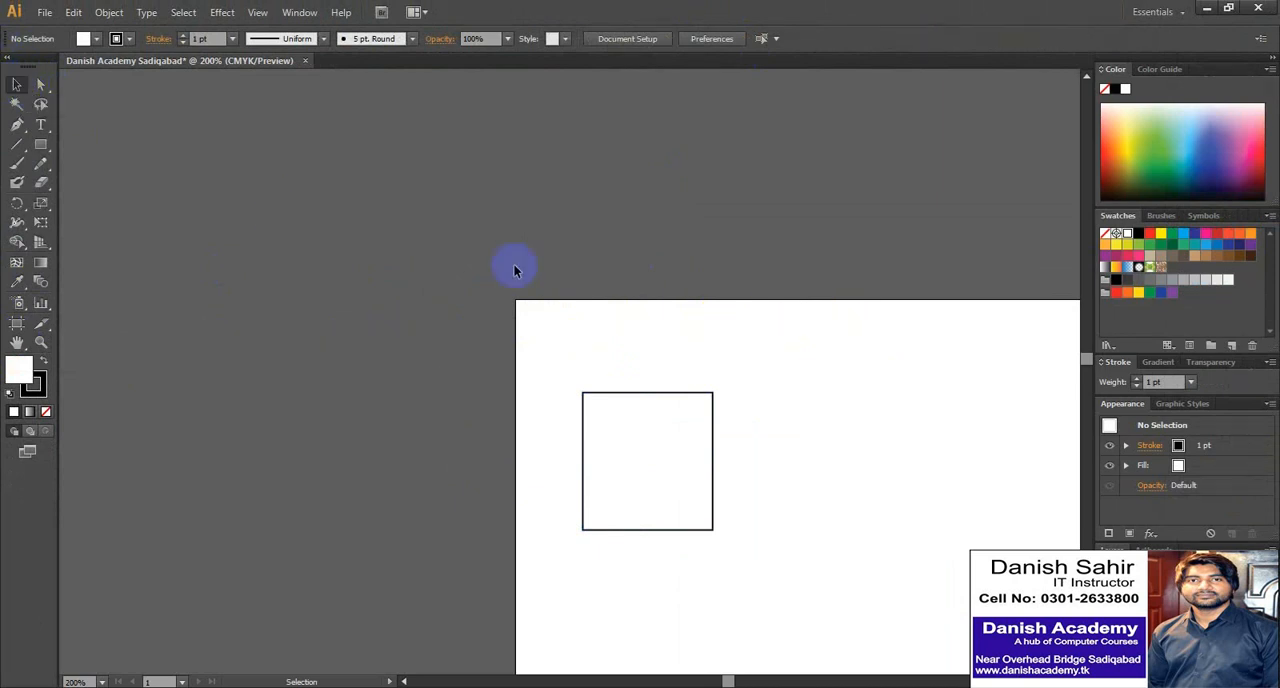
drag(899, 350, 492, 351)
drag(931, 337, 838, 338)
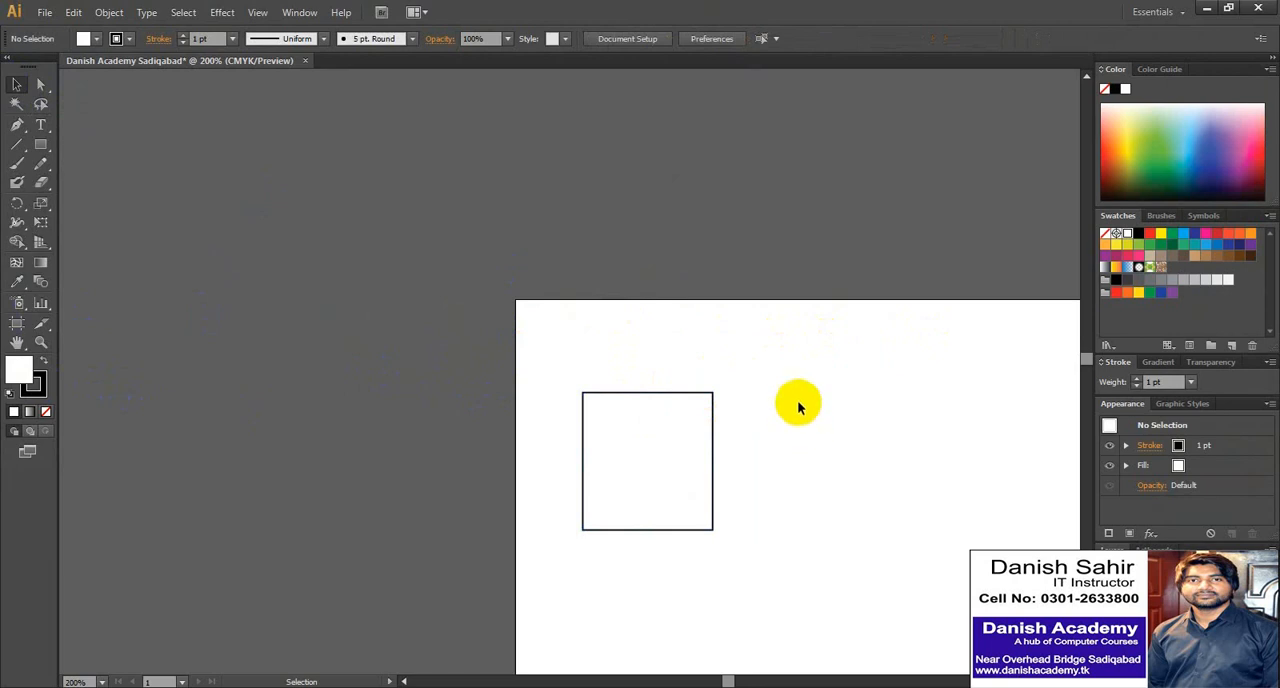
- Pan around the page in several directions with the Hand tool, keeping the 200% magnification
key(h)
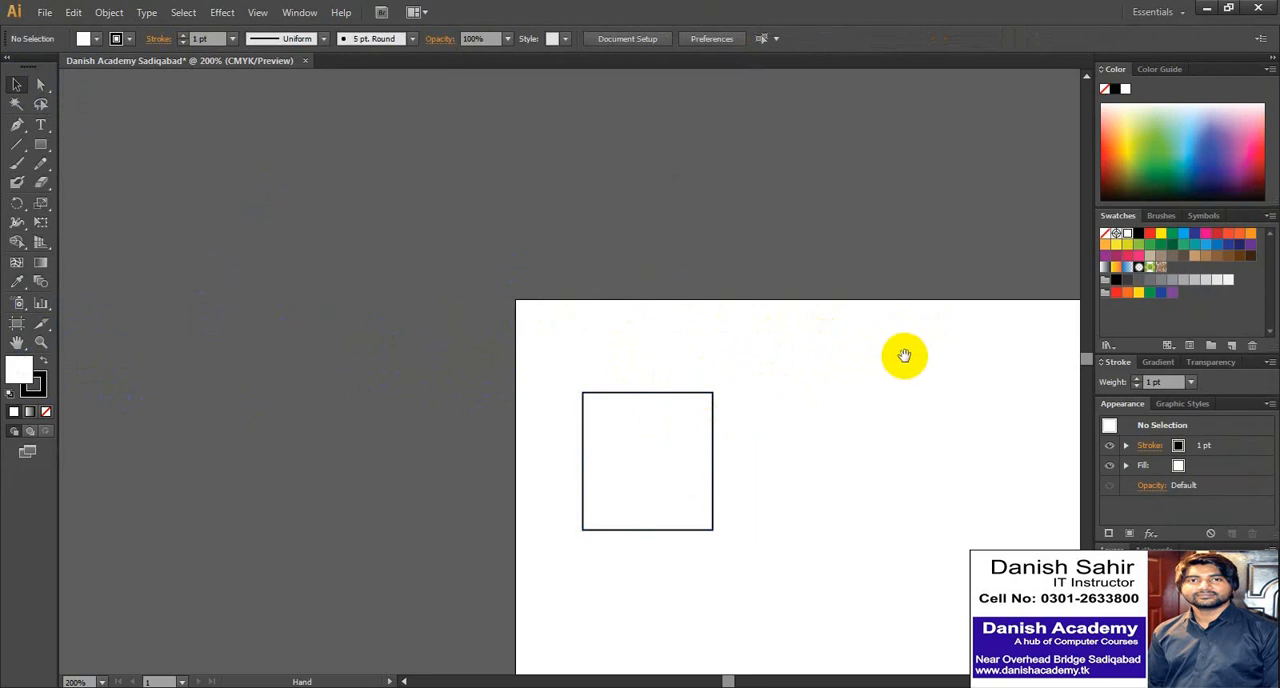
drag(904, 356, 492, 210)
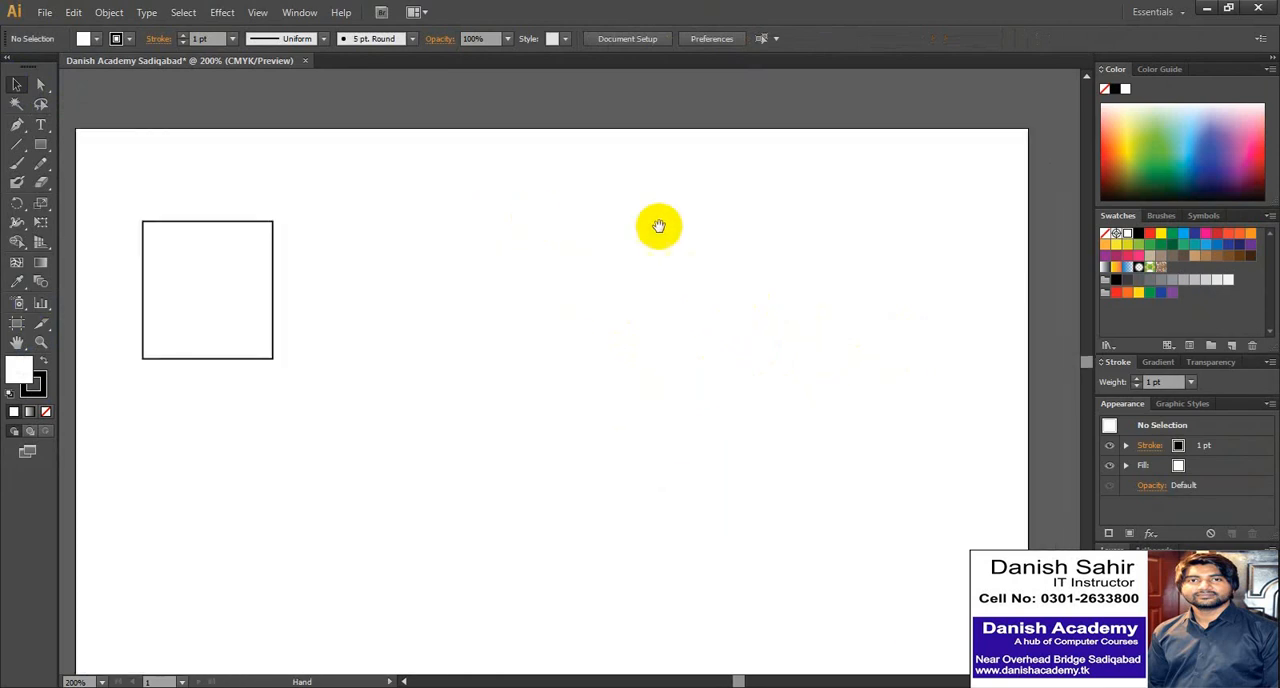
drag(845, 235, 494, 276)
drag(893, 188, 711, 269)
drag(417, 418, 921, 262)
drag(287, 297, 781, 337)
drag(362, 323, 544, 210)
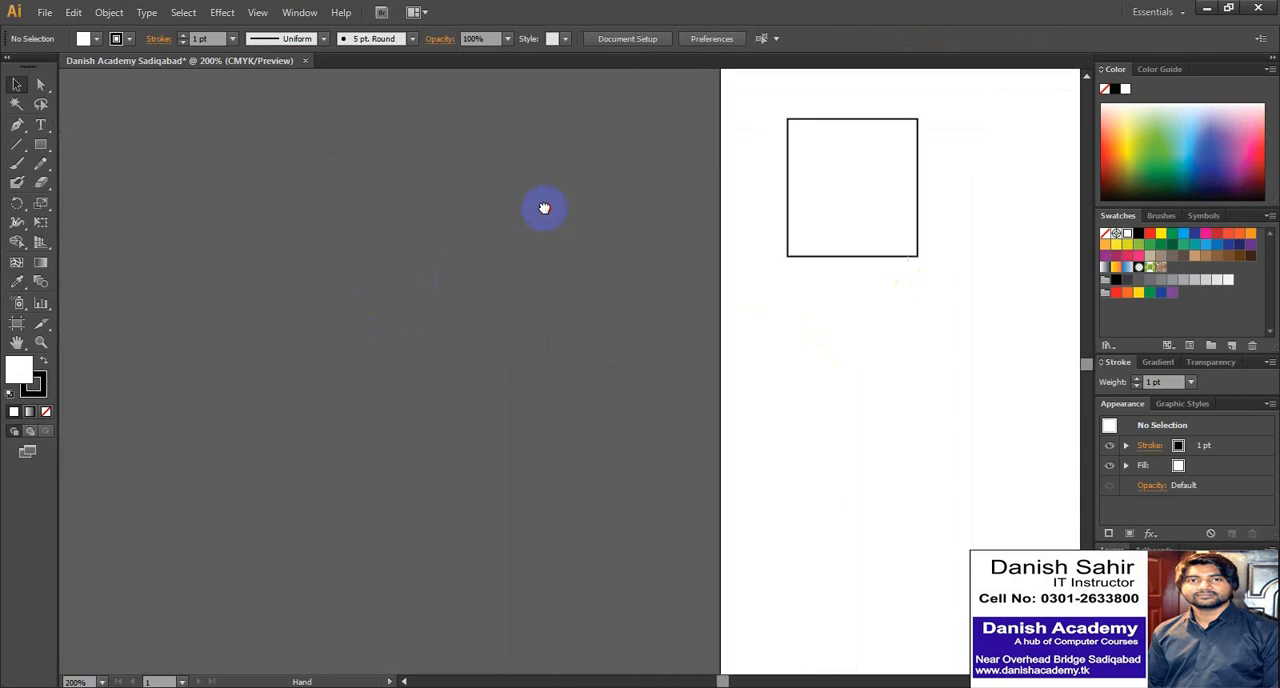
drag(682, 301, 291, 383)
drag(531, 197, 594, 209)
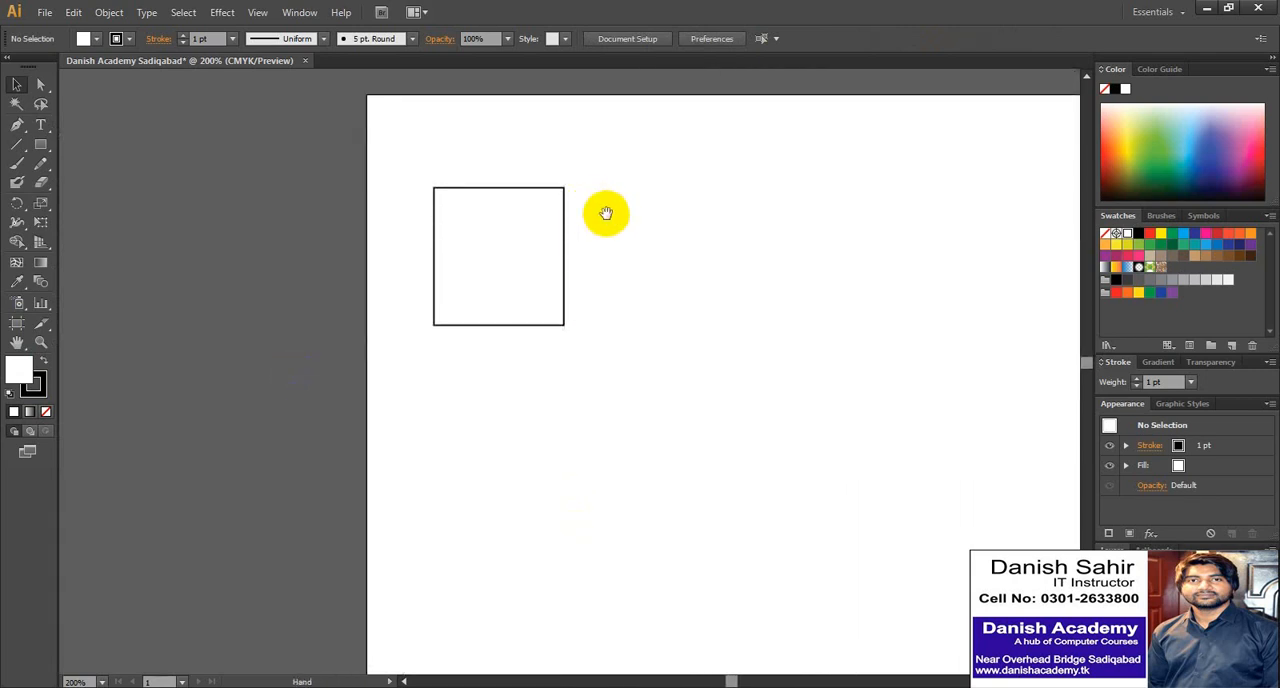
drag(812, 224, 581, 278)
drag(796, 318, 741, 185)
drag(349, 307, 617, 427)
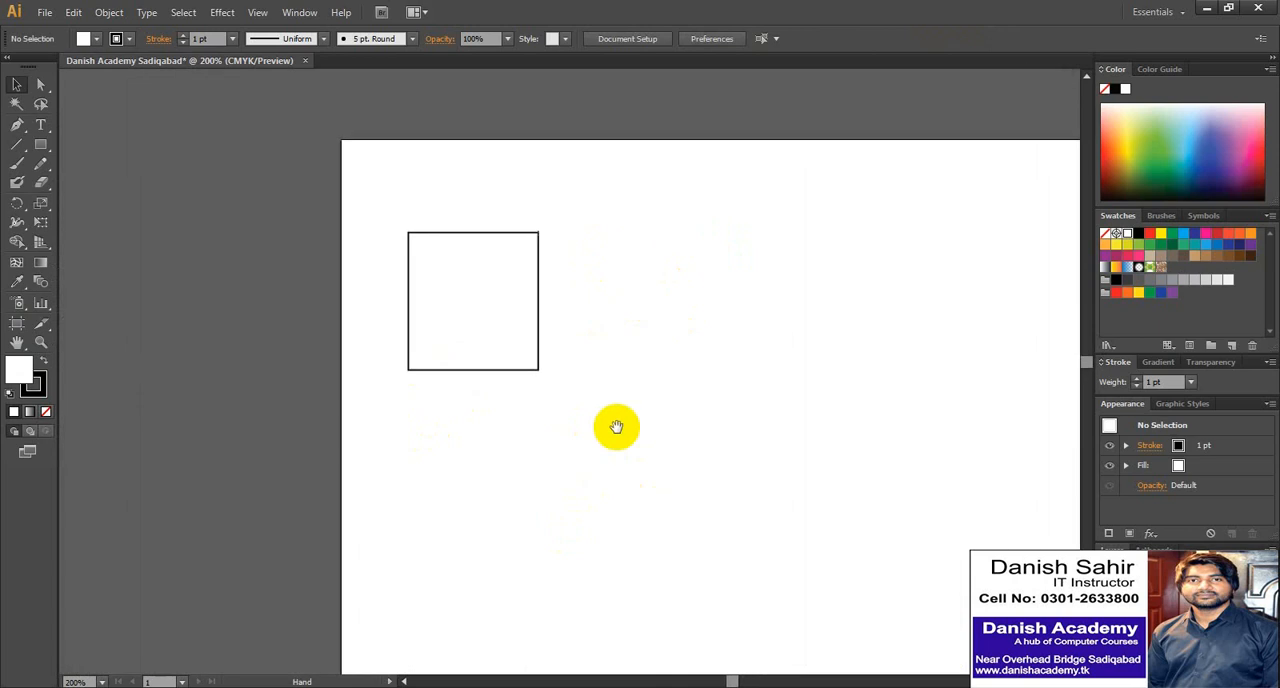
- Keep panning the page back and forth around the square with the Hand tool
drag(450, 302, 681, 289)
drag(864, 315, 663, 331)
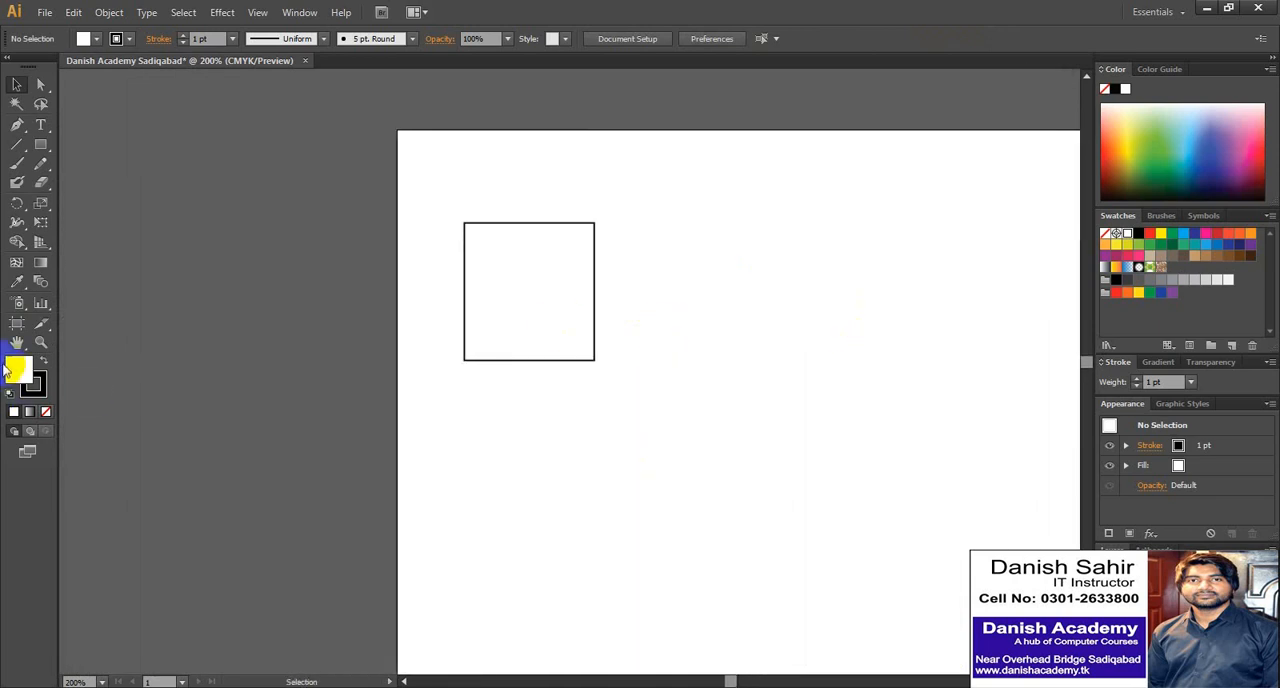
click(17, 341)
drag(634, 274, 491, 289)
drag(390, 301, 560, 314)
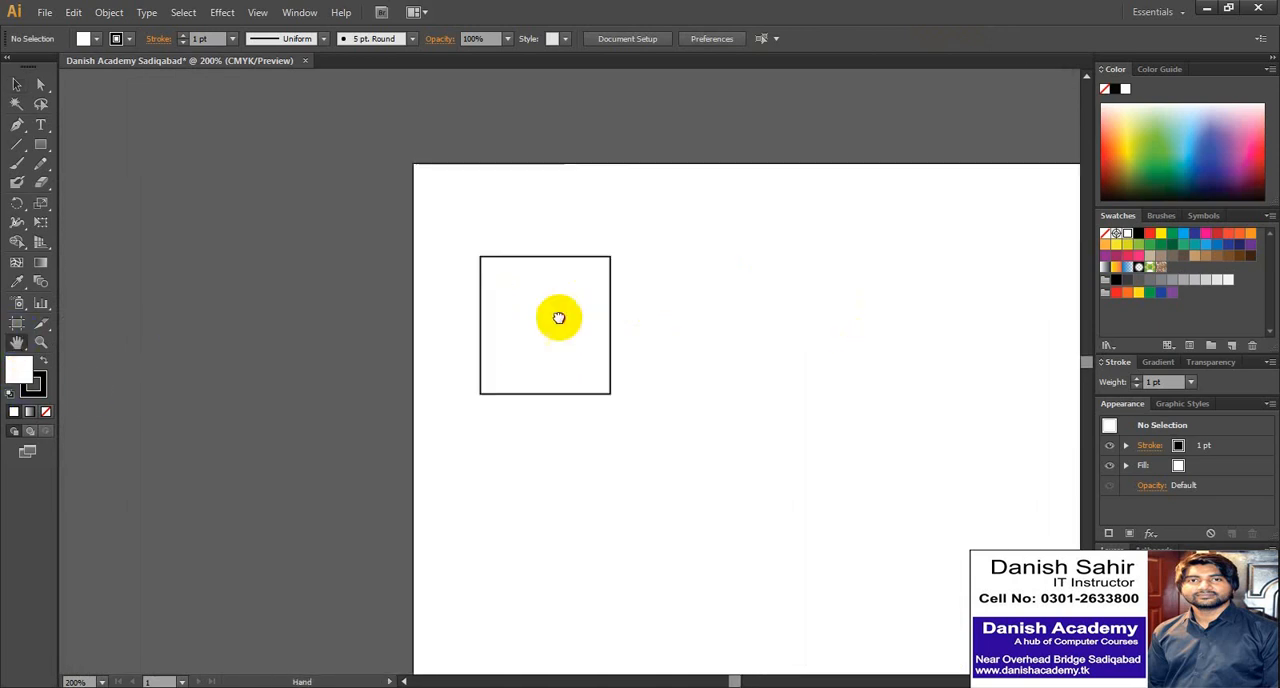
drag(476, 321, 572, 330)
click(17, 343)
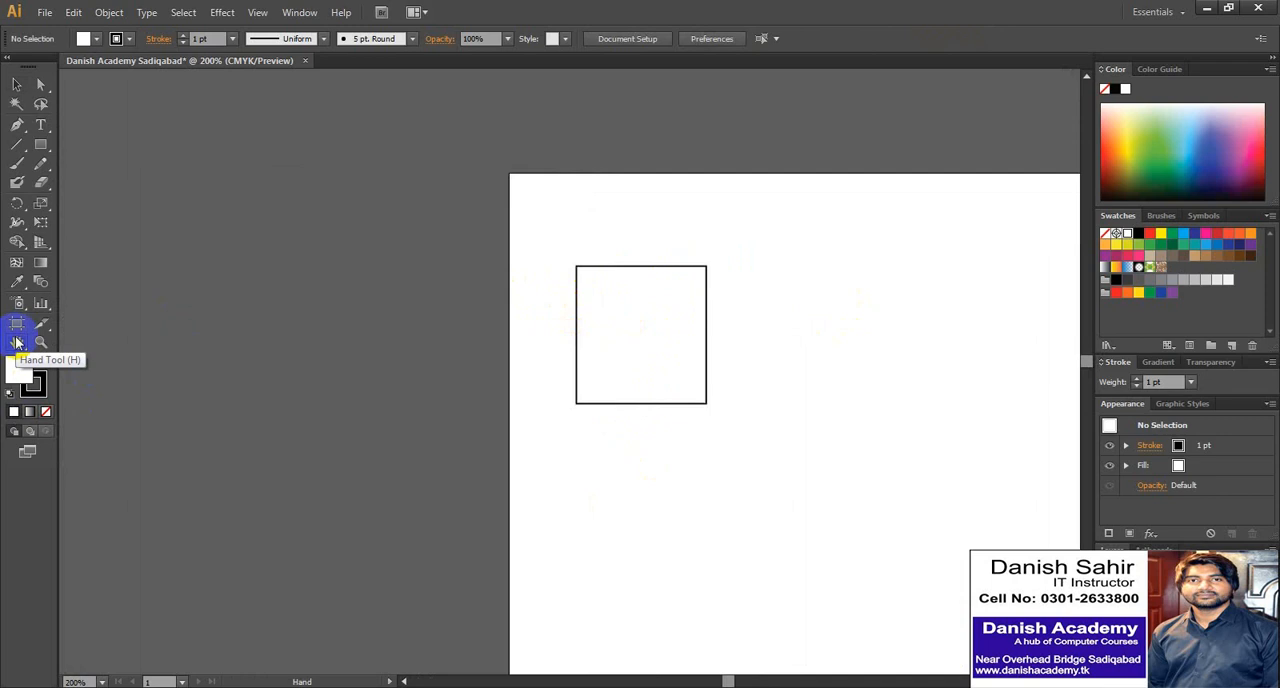
drag(846, 342, 580, 310)
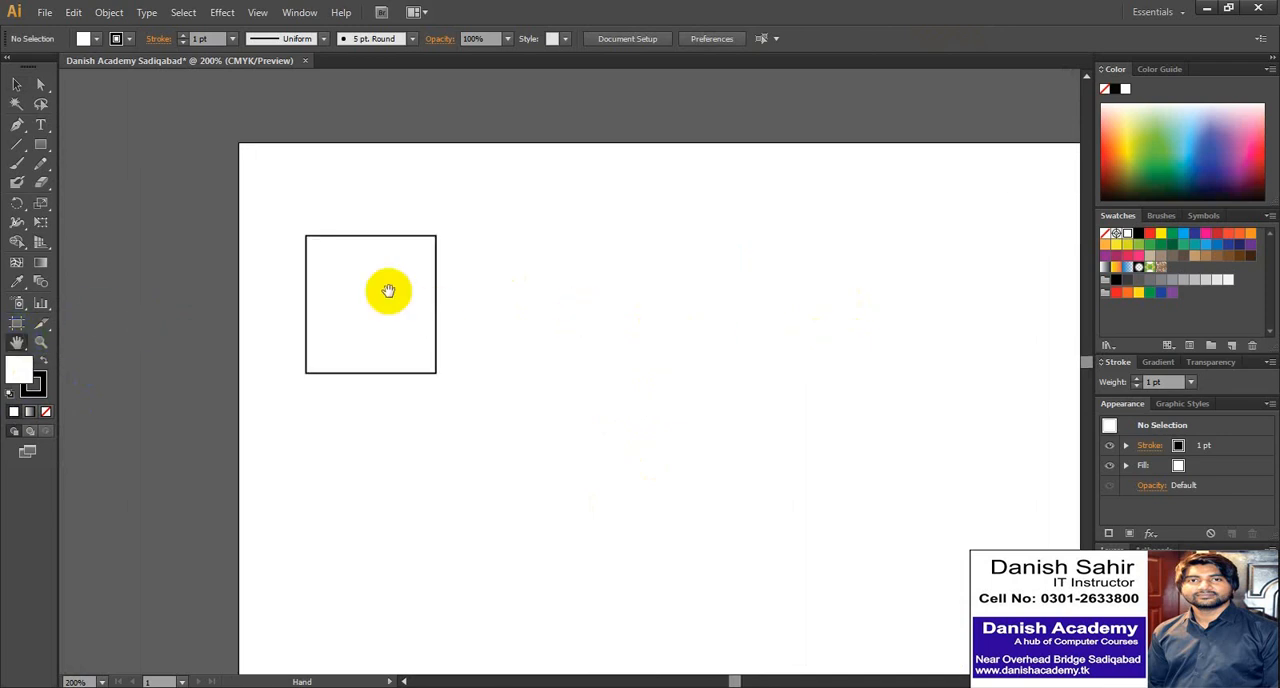
drag(713, 266, 515, 282)
drag(373, 318, 910, 234)
drag(635, 291, 417, 371)
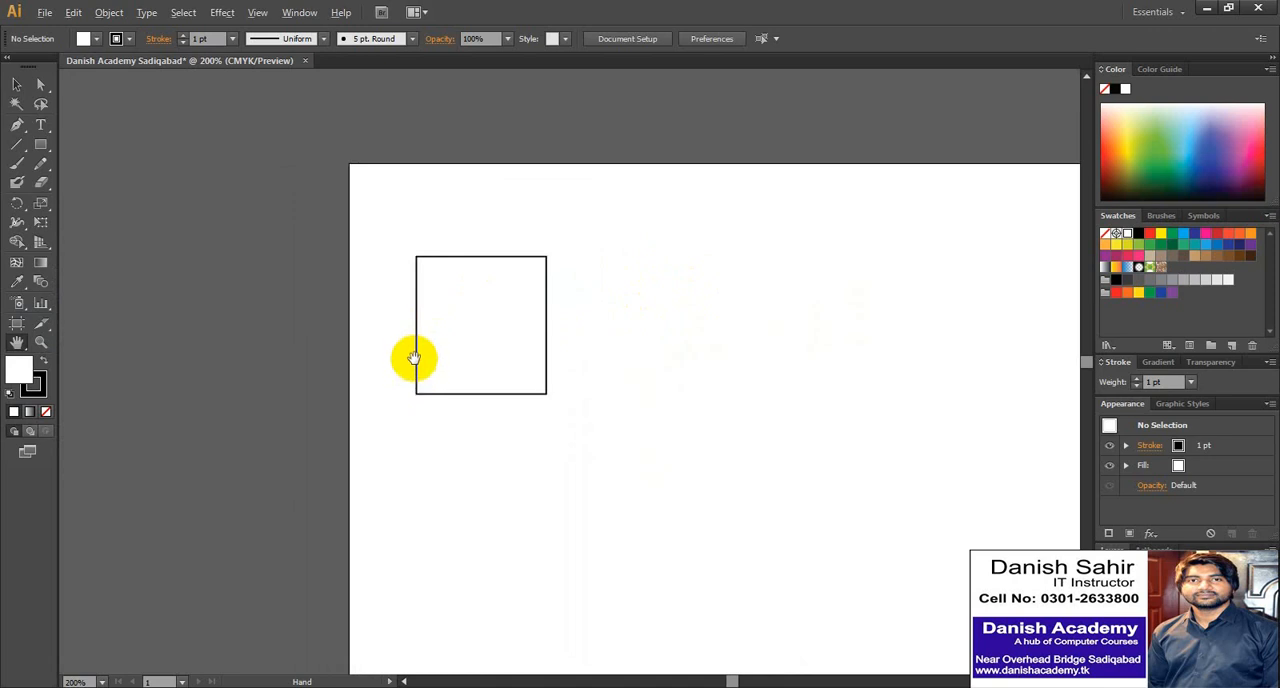
- Zoom out to 150% with the Zoom tool, and fit the whole page in the window
click(41, 342)
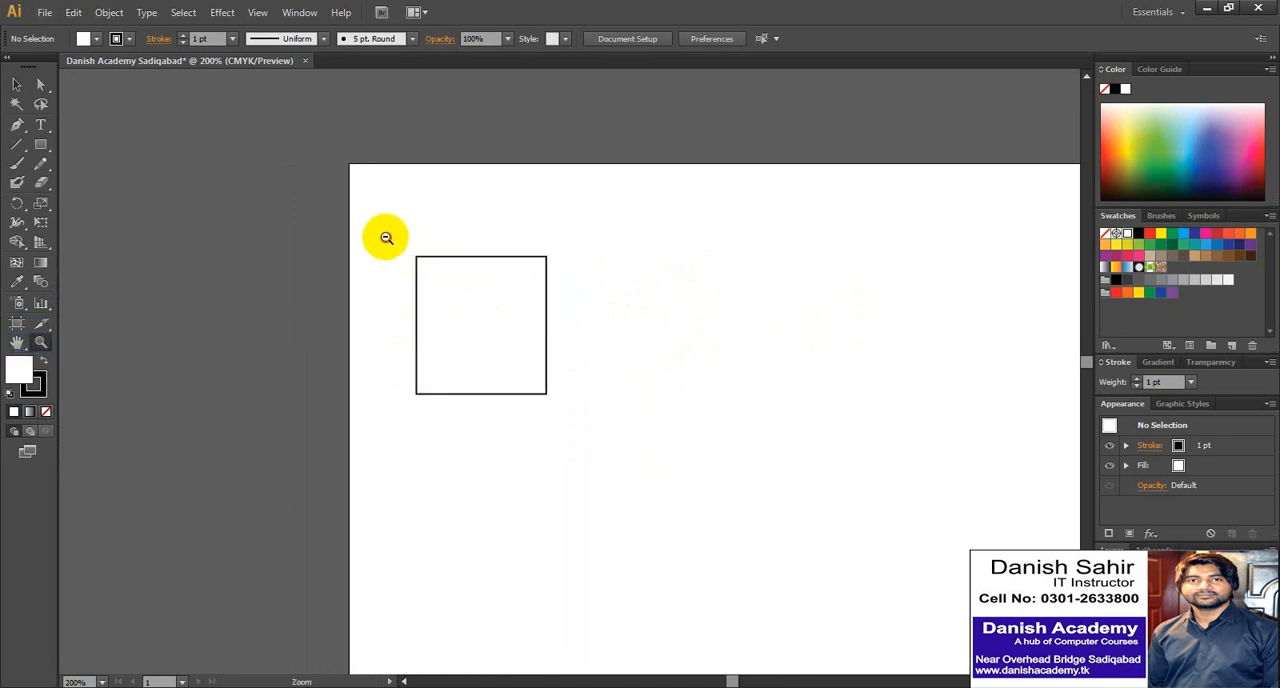
drag(385, 240, 575, 399)
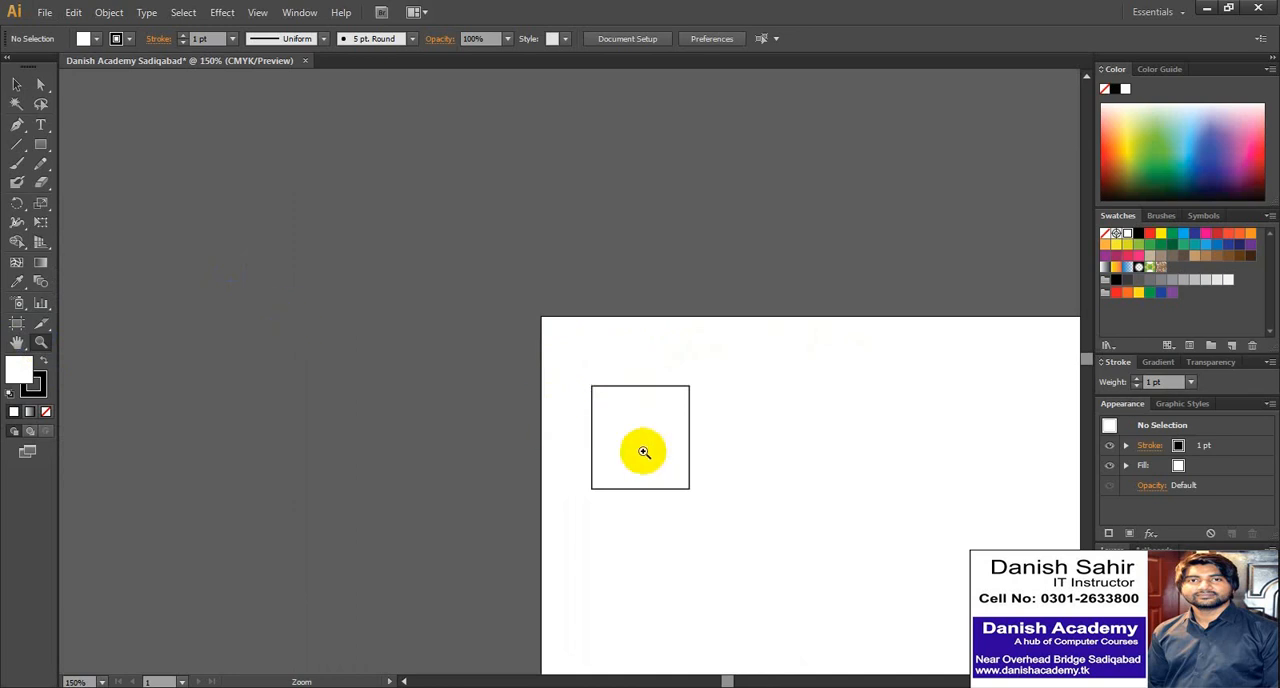
click(17, 343)
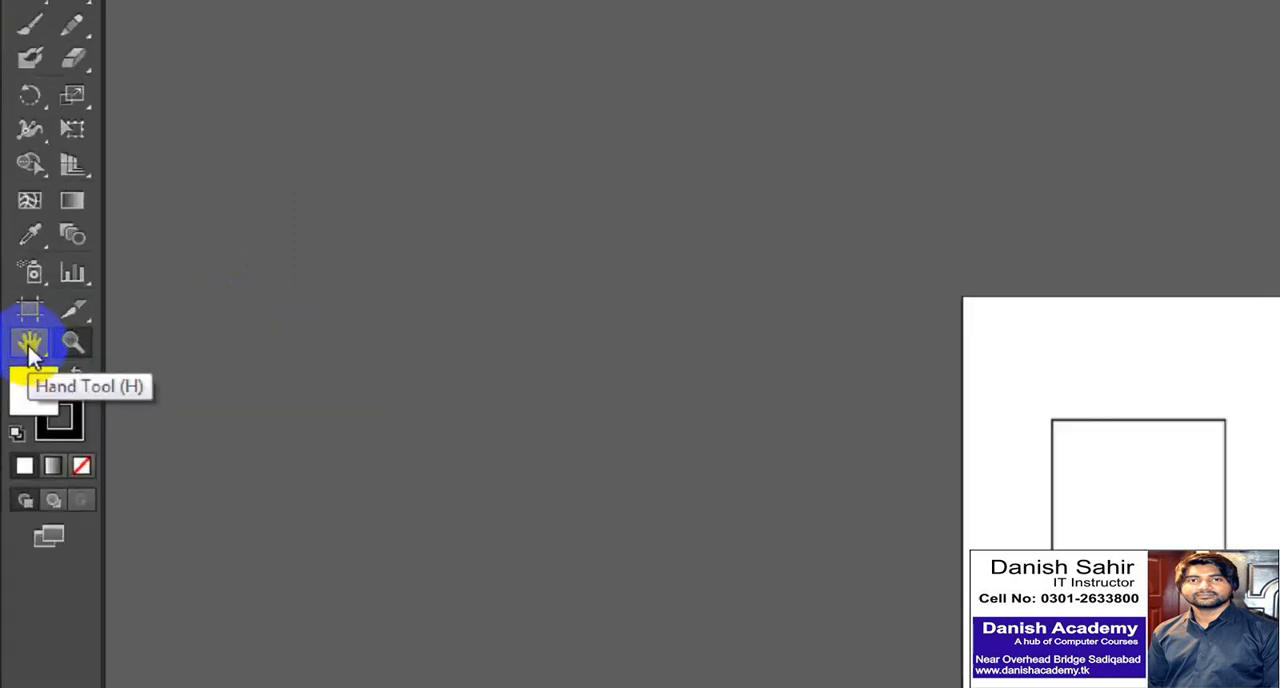
double_click(29, 345)
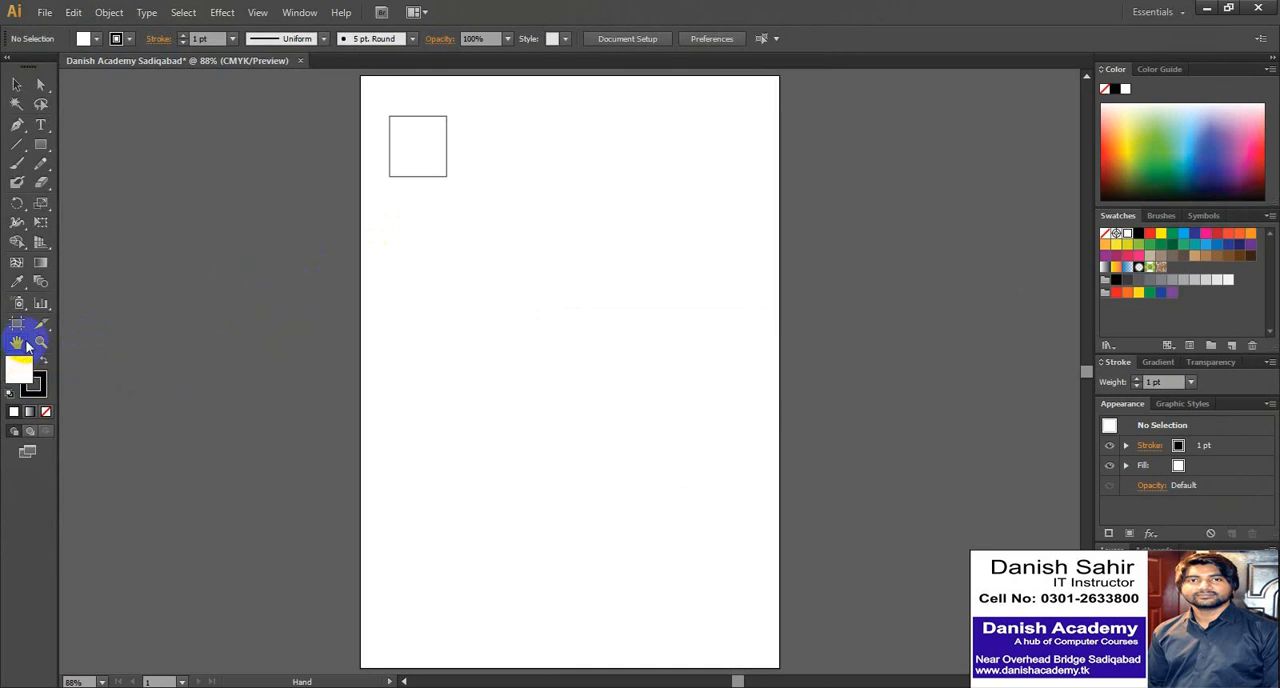
- Zoom repeatedly in and out on the square with the Selection tool active, and fit the whole page back into view
click(16, 84)
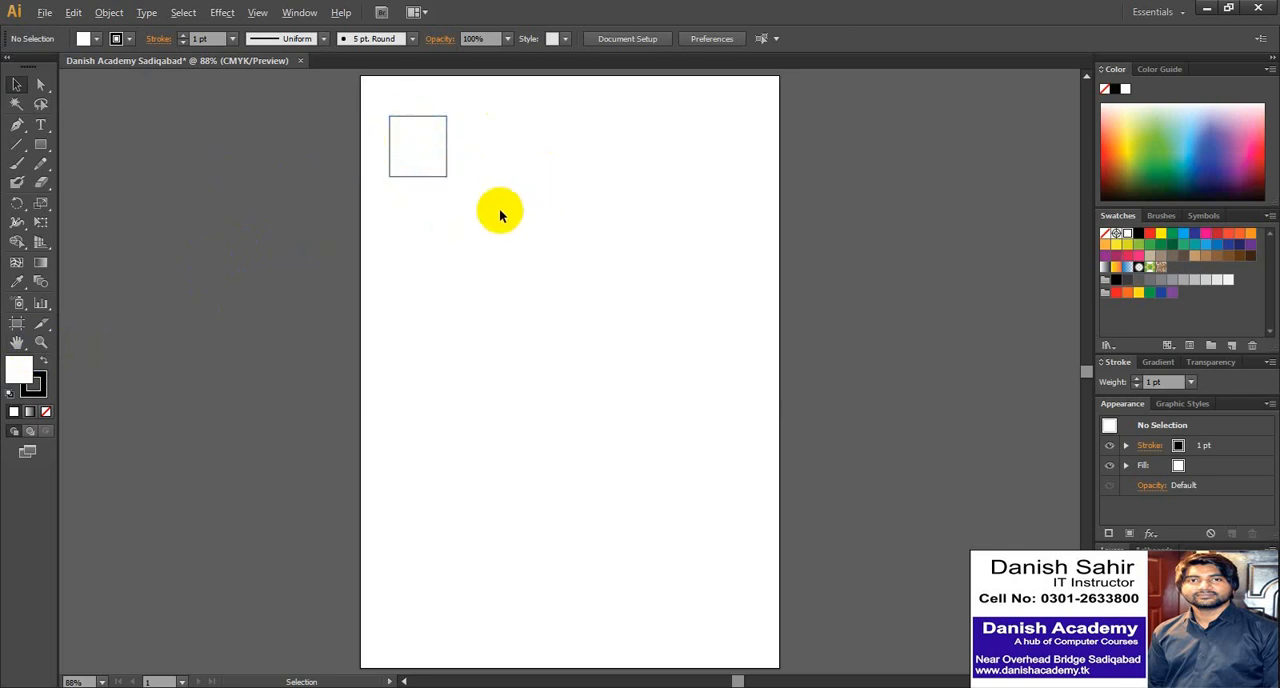
scroll(434, 124, up, 4)
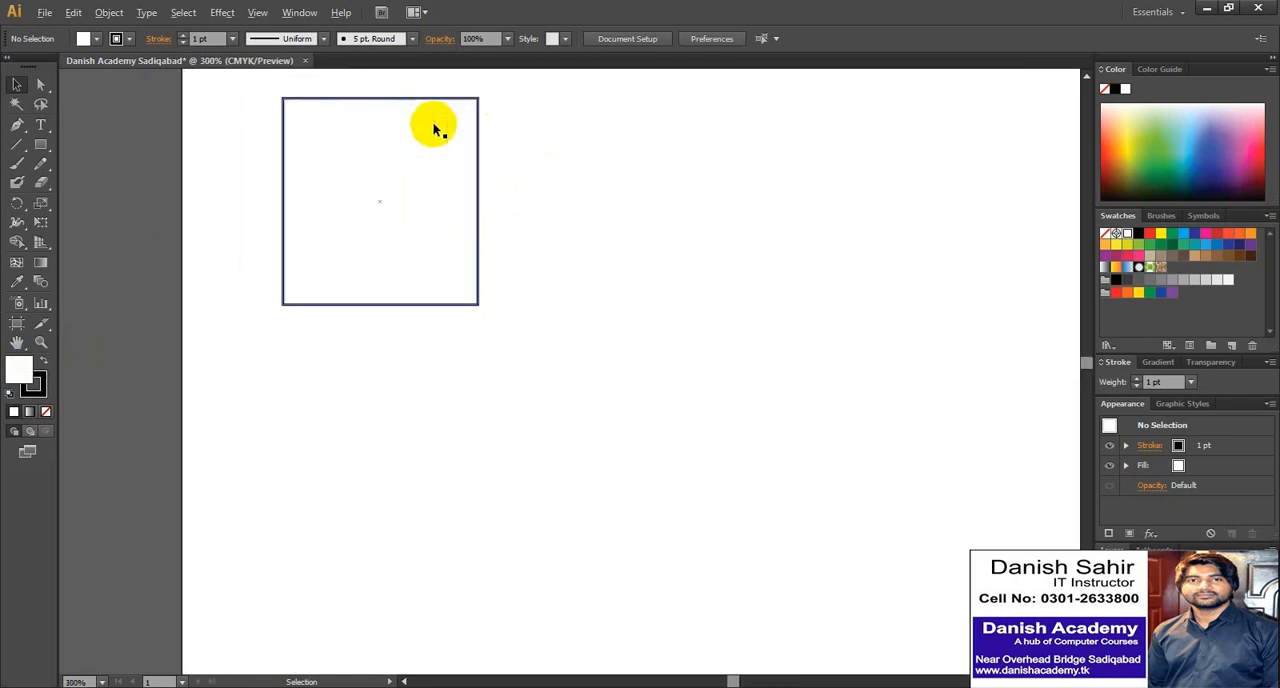
scroll(434, 128, up, 3)
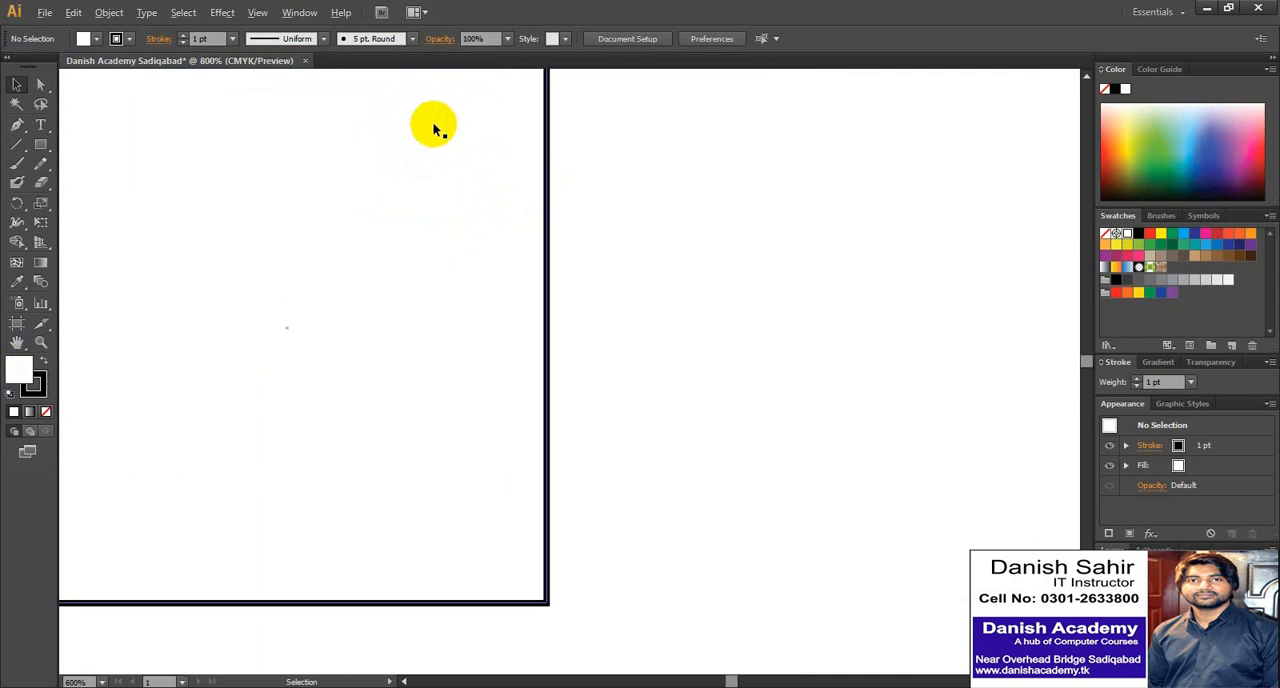
scroll(434, 128, down, 8)
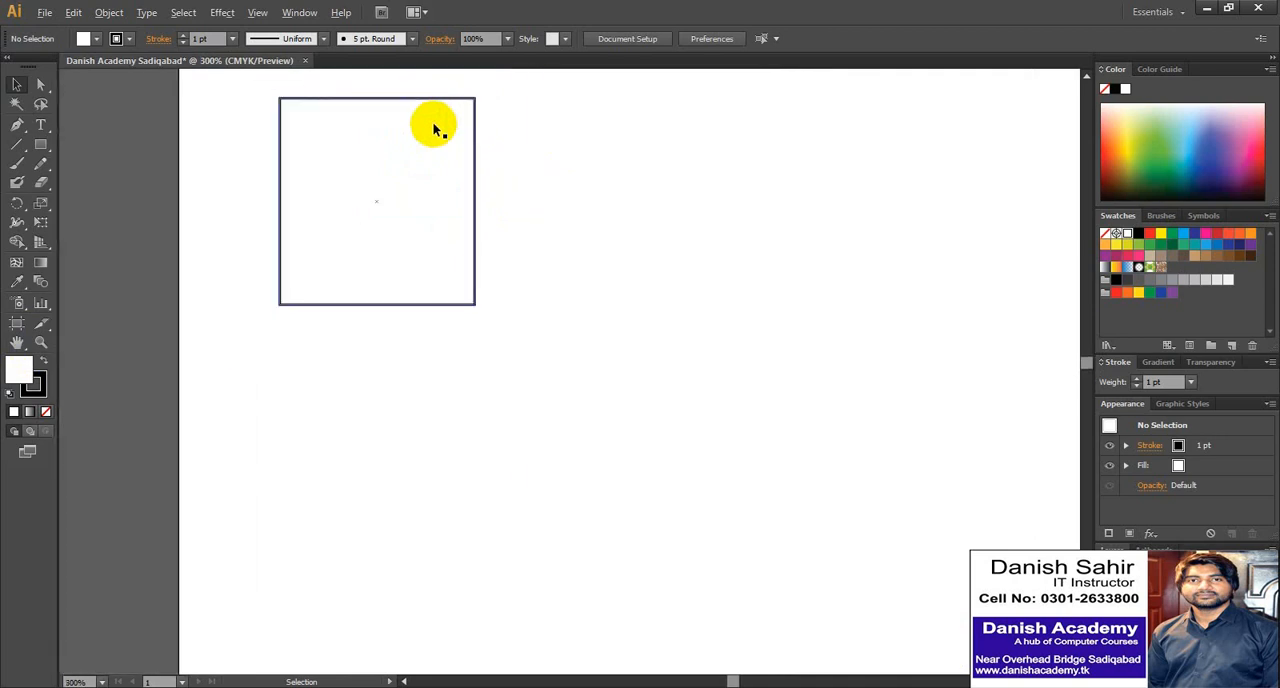
scroll(420, 132, up, 5)
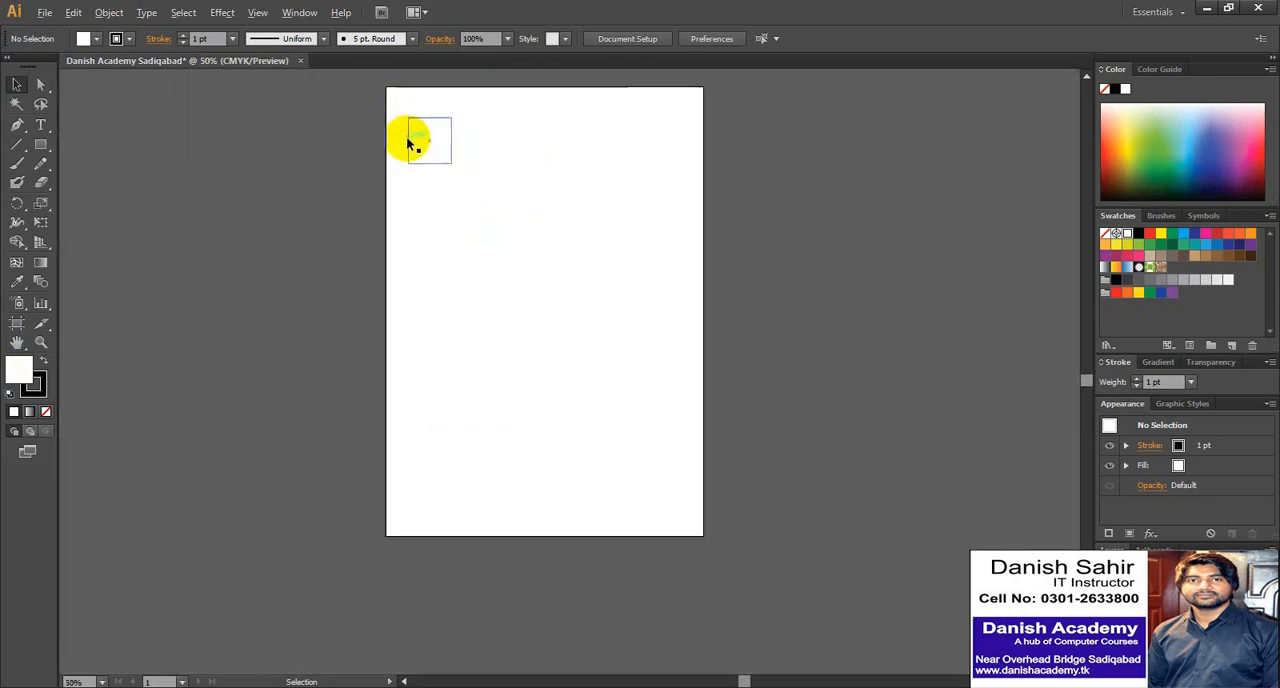
scroll(423, 132, up, 1)
scroll(423, 132, down, 2)
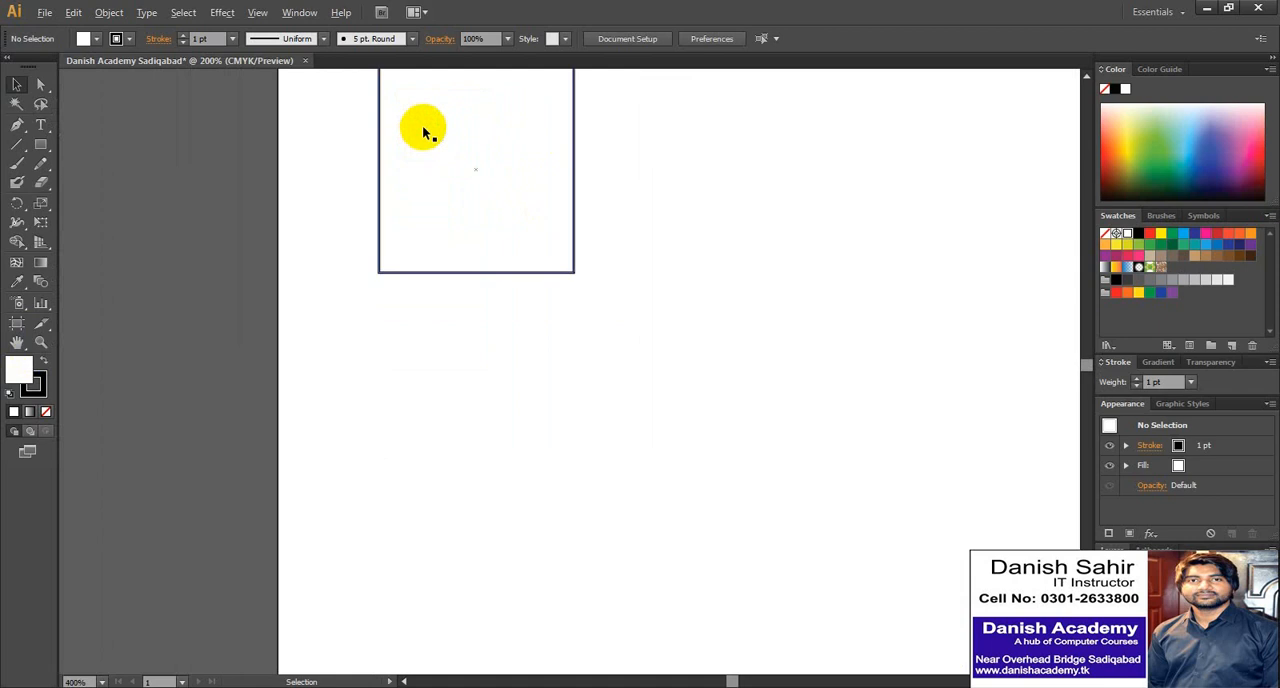
scroll(371, 171, down, 3)
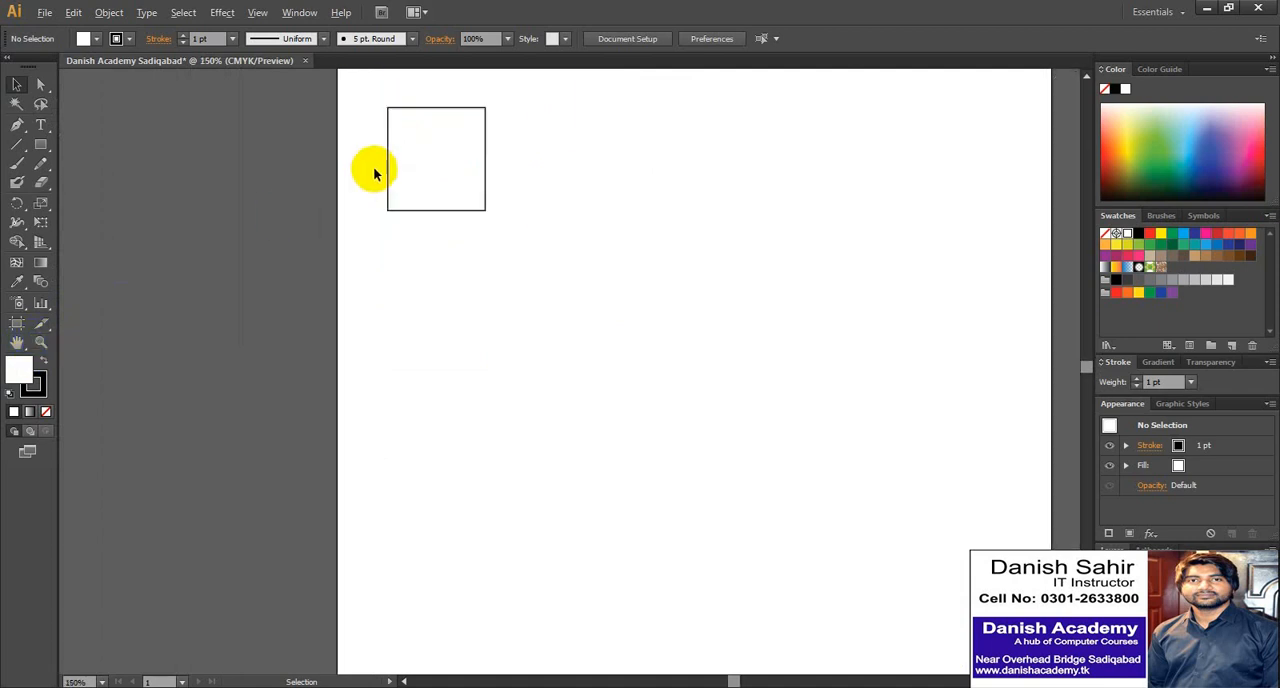
scroll(386, 150, up, 1)
scroll(388, 127, up, 1)
scroll(388, 127, down, 1)
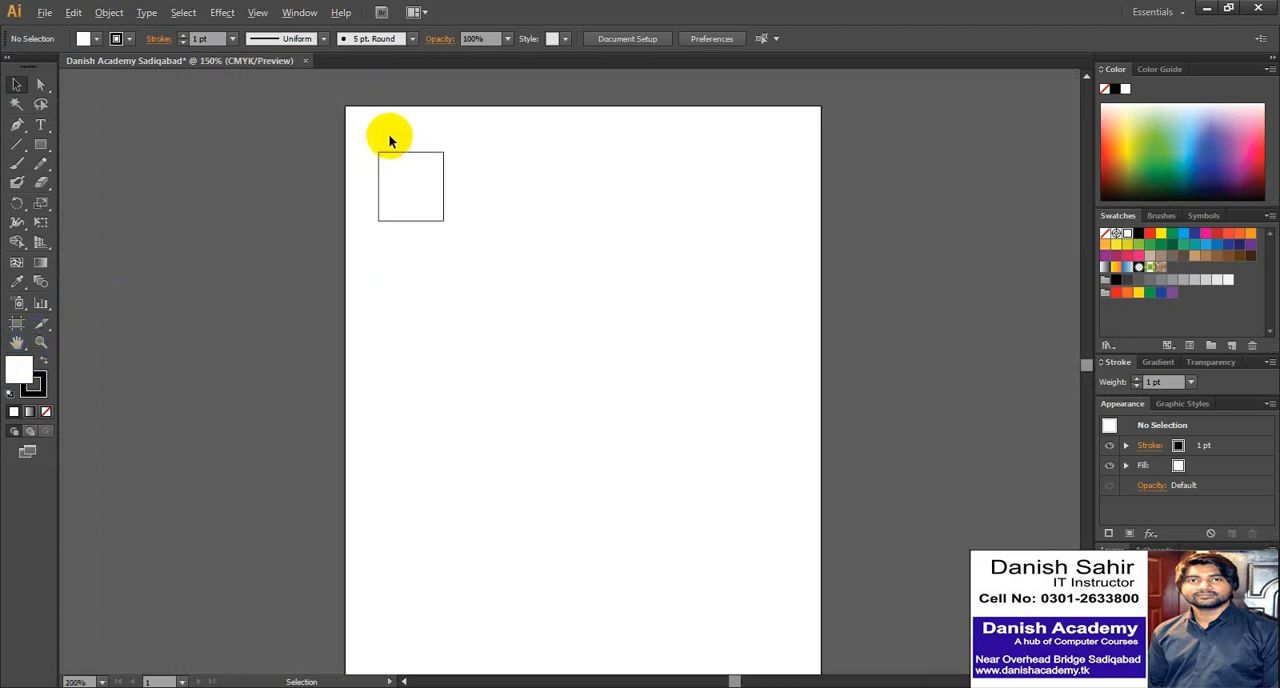
scroll(389, 135, down, 1)
scroll(390, 140, up, 3)
scroll(389, 134, up, 1)
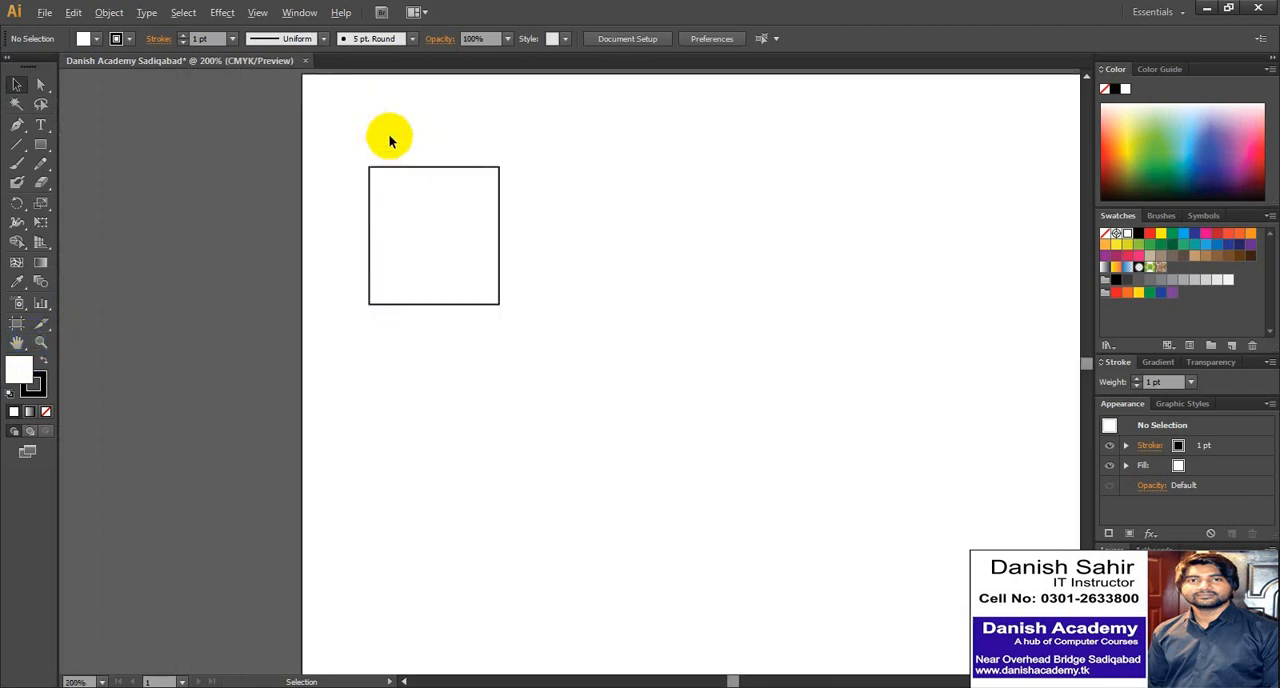
scroll(400, 183, down, 1)
scroll(400, 186, down, 3)
scroll(400, 186, up, 7)
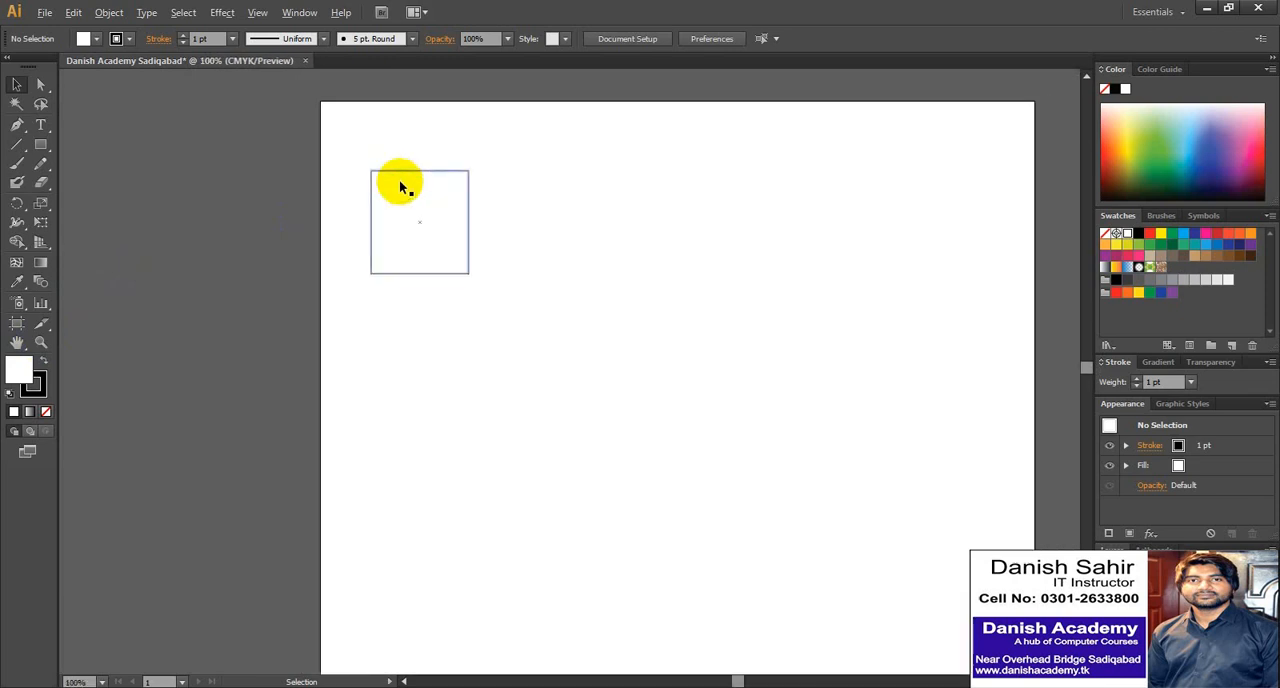
scroll(400, 186, down, 3)
key(alt)
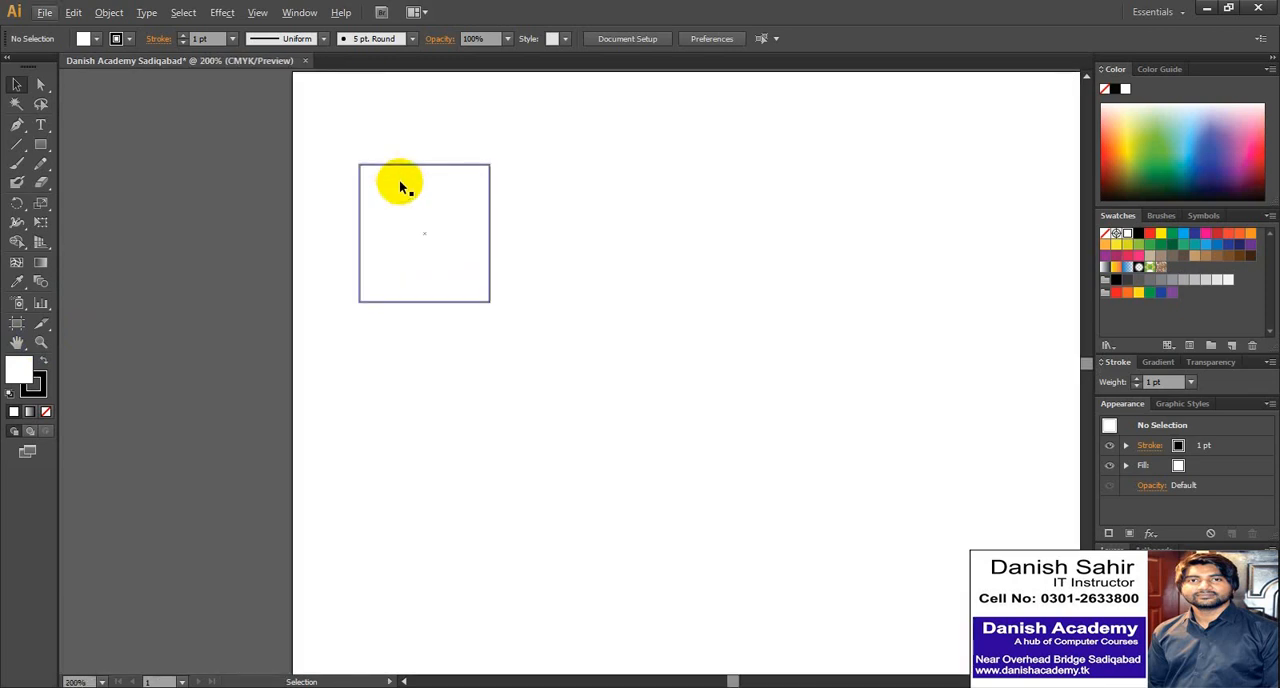
scroll(383, 187, down, 1)
scroll(380, 183, up, 1)
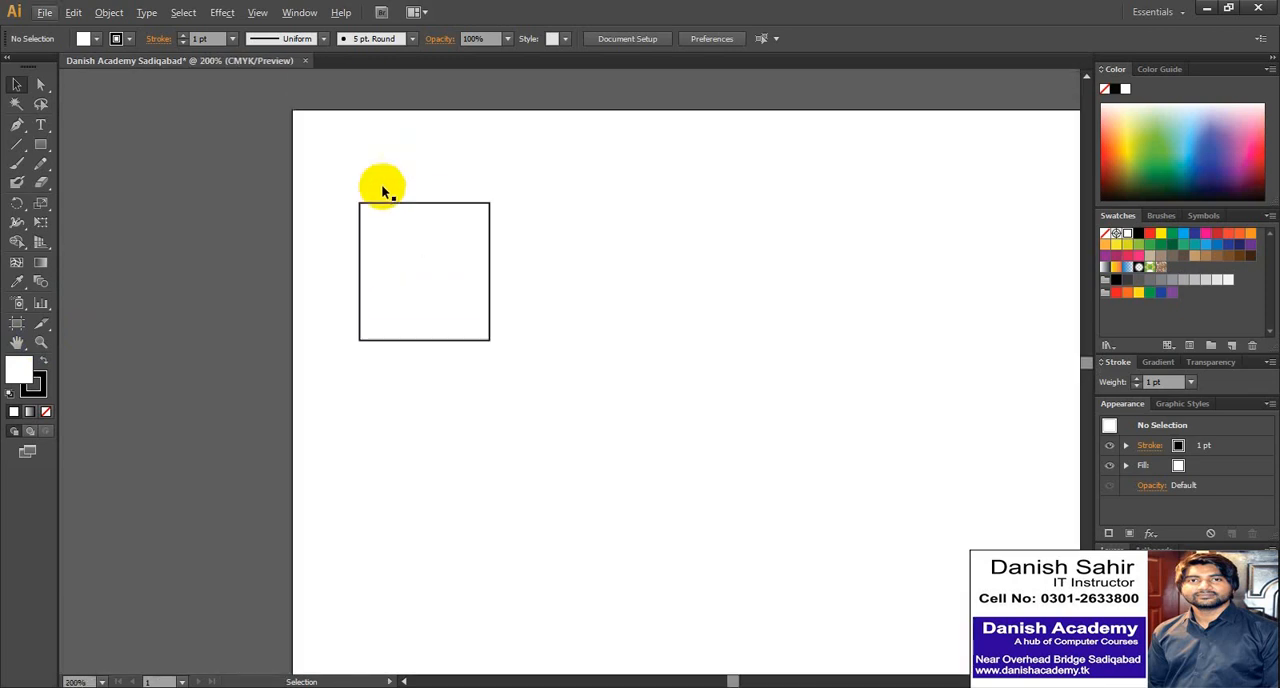
scroll(381, 184, down, 1)
scroll(381, 184, up, 1)
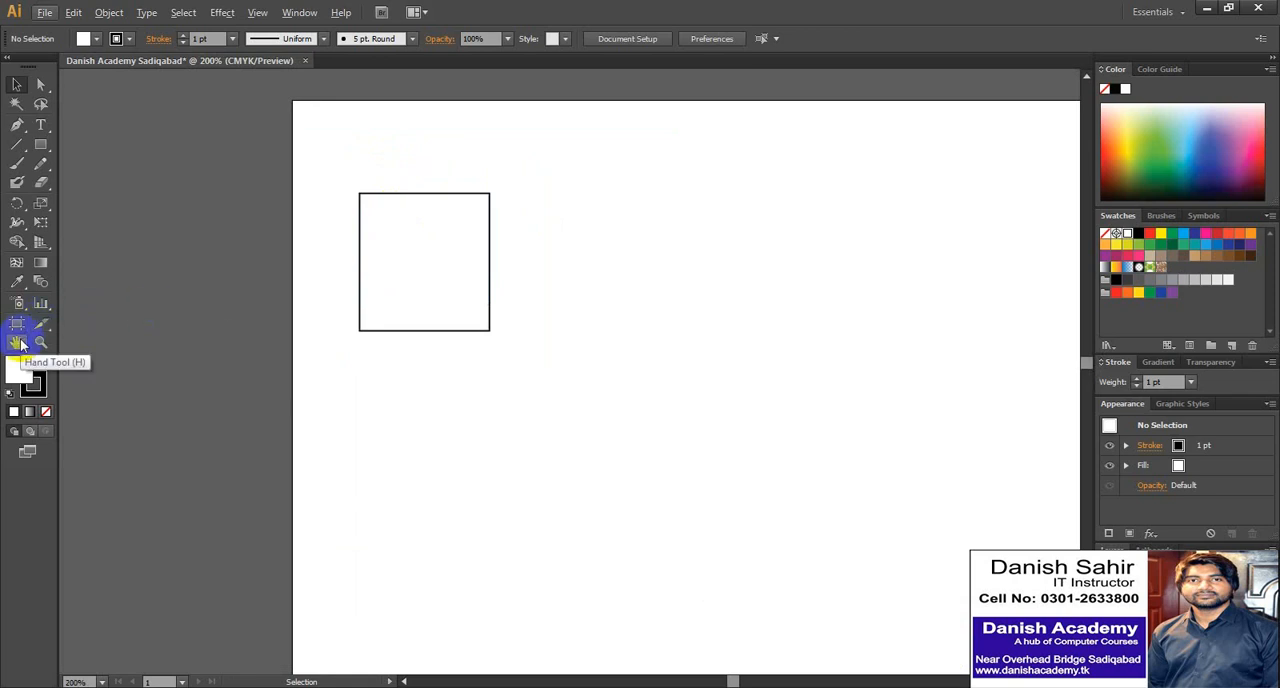
scroll(430, 281, down, 4)
scroll(430, 281, up, 2)
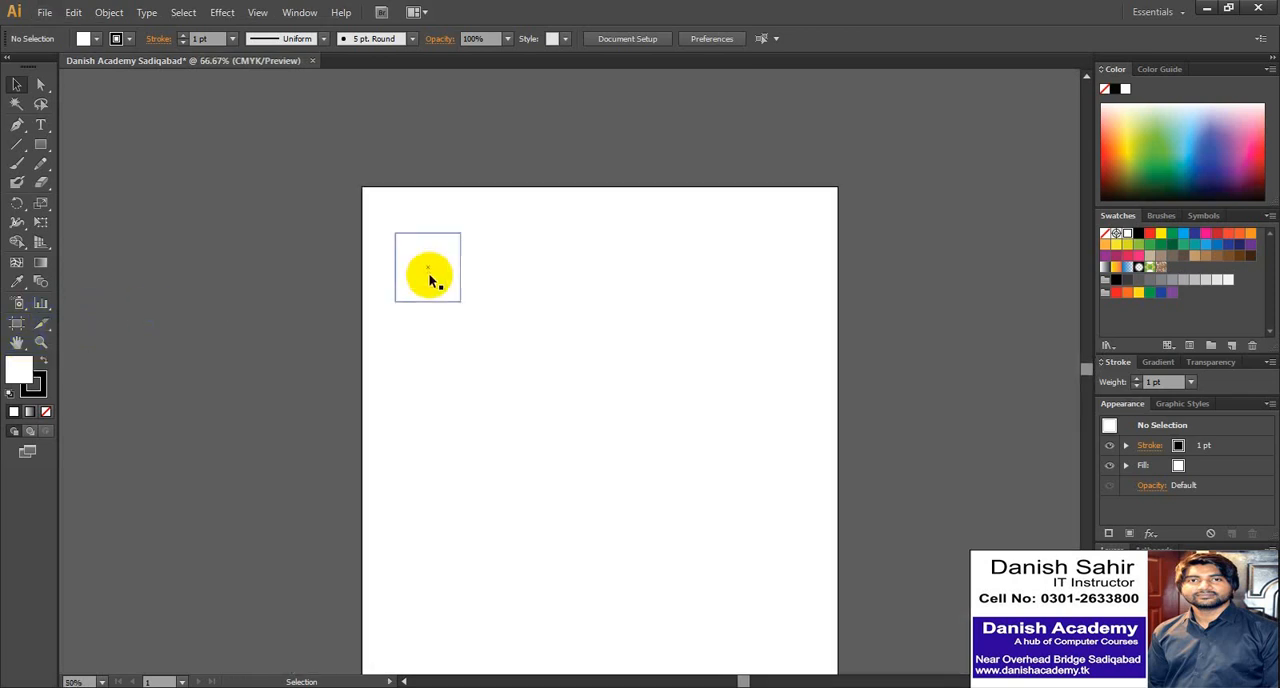
double_click(17, 343)
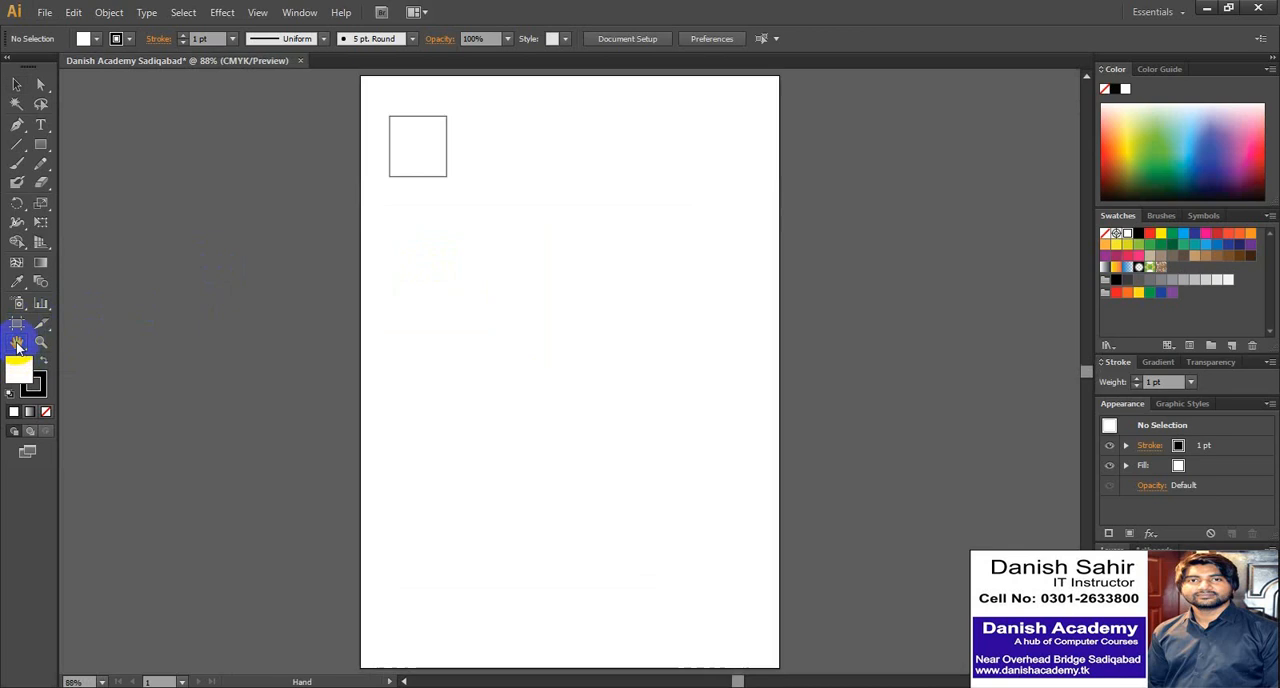
- Move the small square towards the page's upper-left corner, to about X 0.93 in and Y 0.98 in, rotate it slightly and deselect it
click(18, 85)
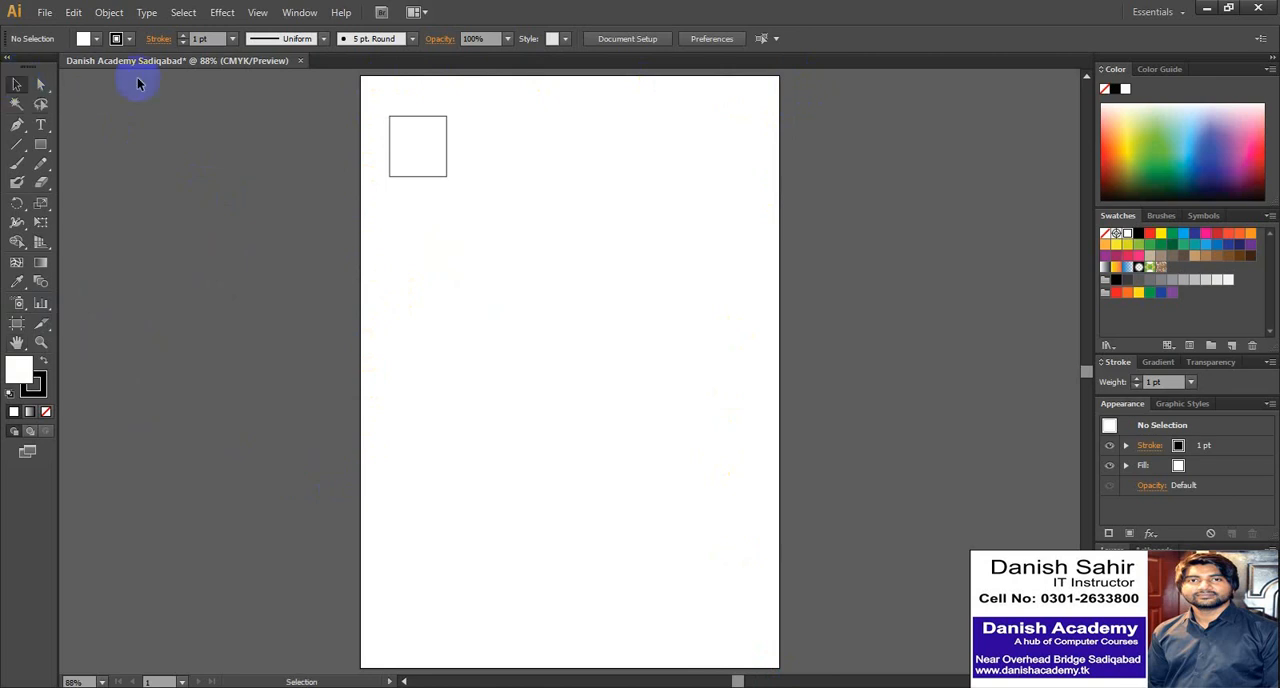
click(434, 148)
drag(434, 155, 424, 135)
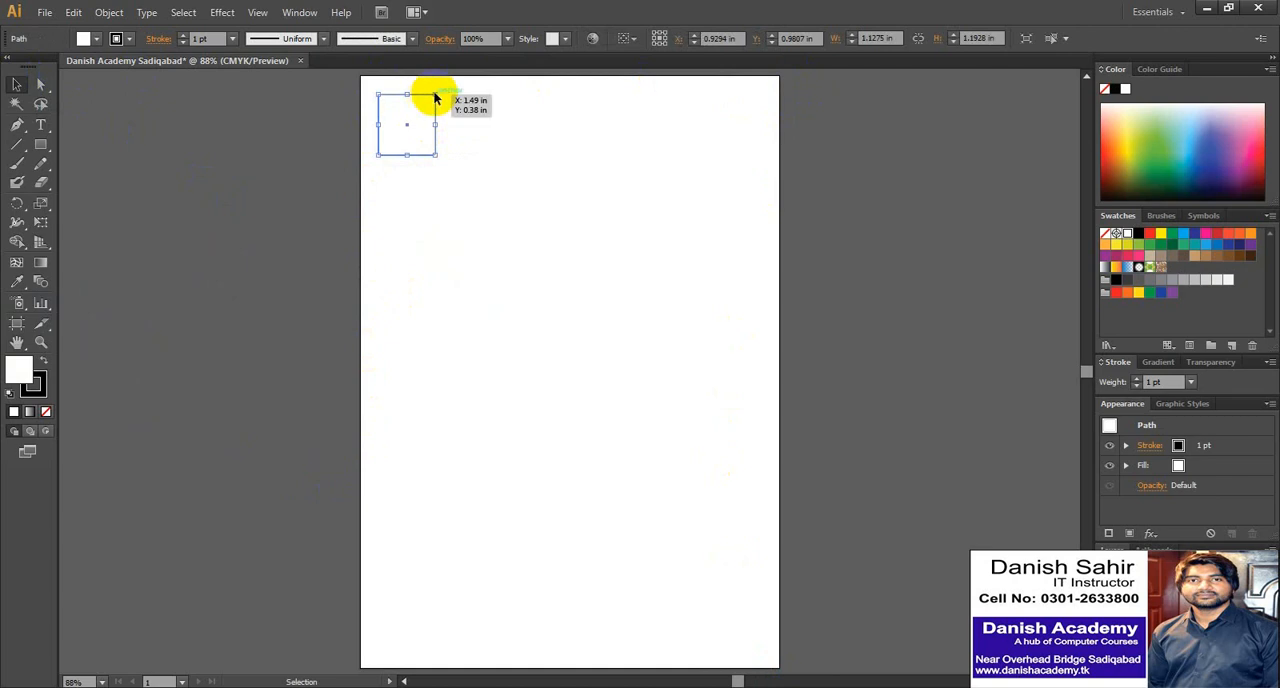
mouse_move(443, 80)
mouse_down()
mouse_move(437, 100)
mouse_move(446, 89)
mouse_up()
click(444, 165)
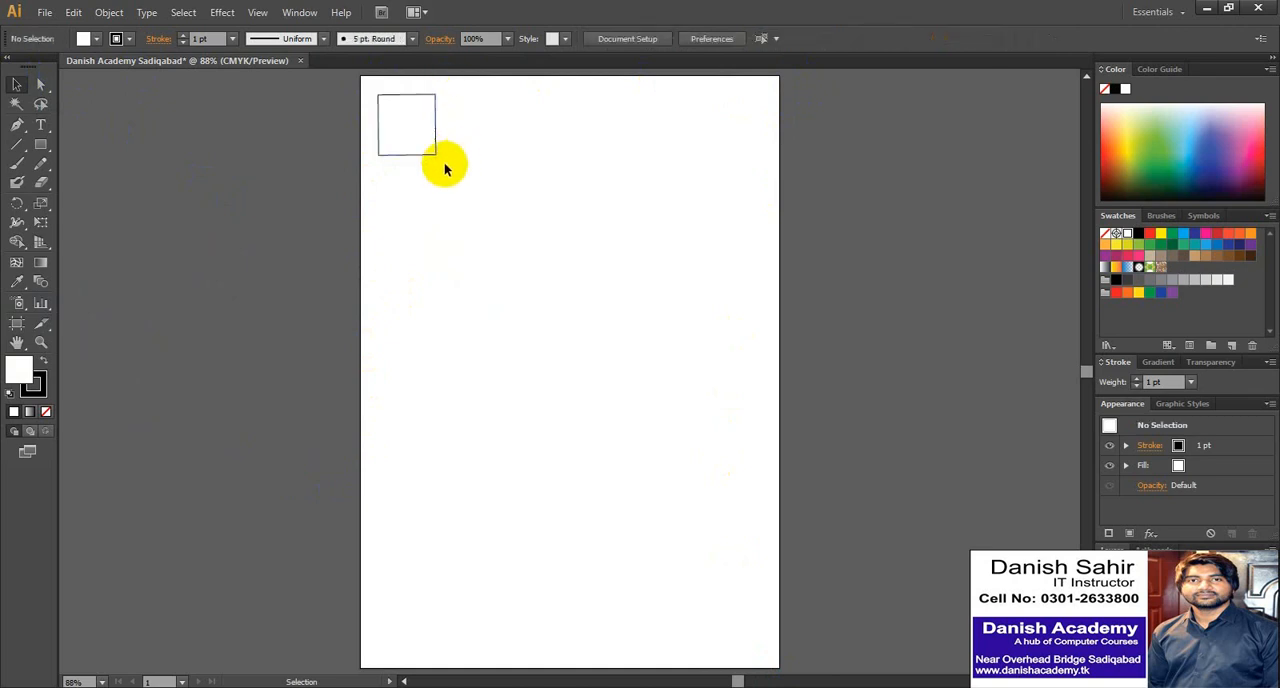
- Copy the small square, paste a duplicate in the middle of the page, and move it towards the original
click(422, 152)
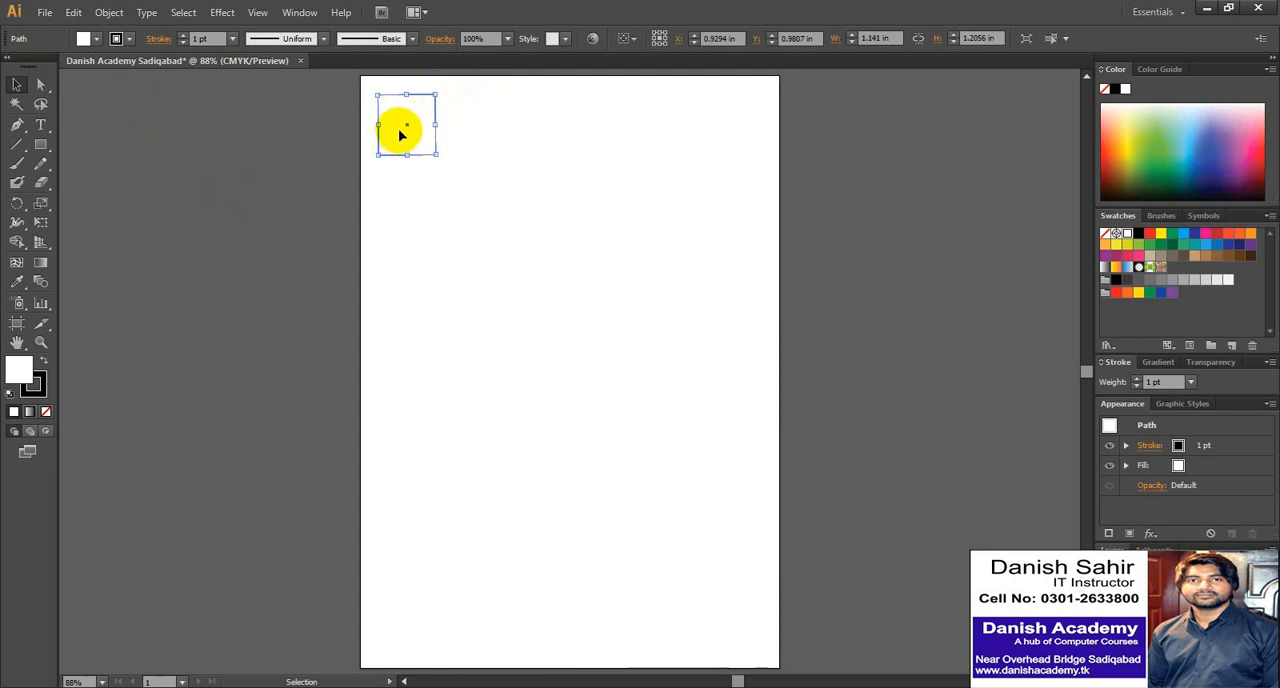
key(a)
key(ctrl+c)
key(ctrl+v)
key(v)
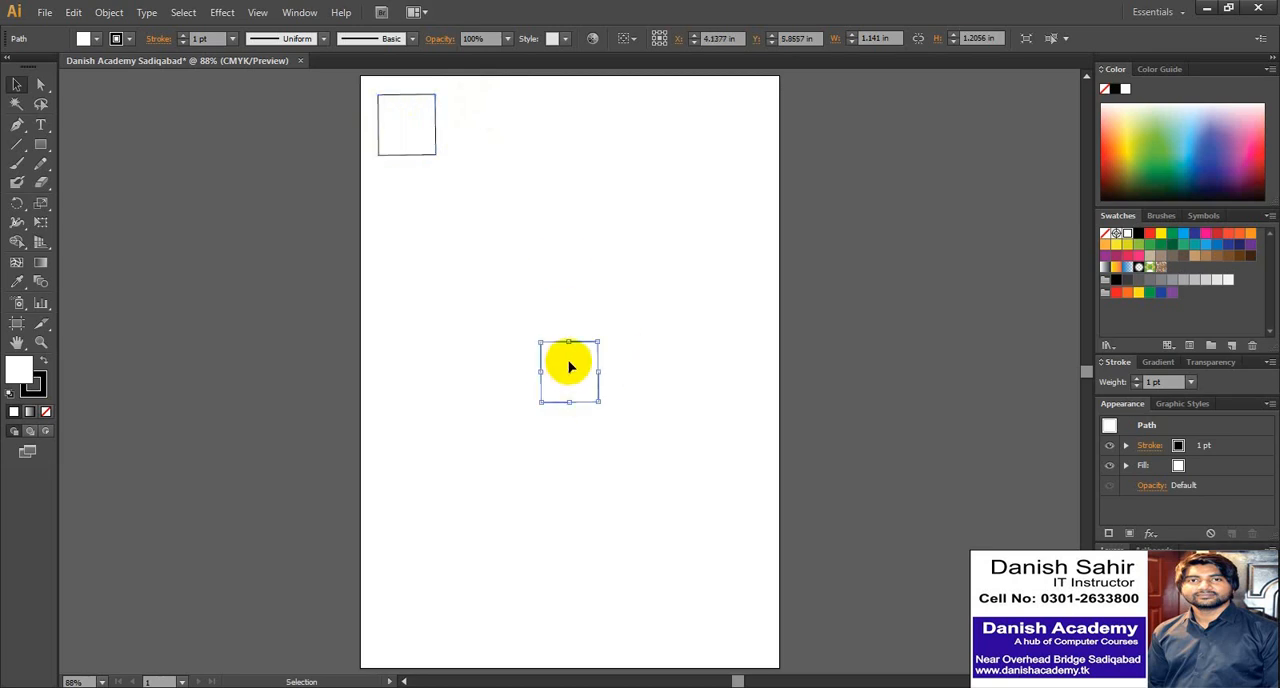
drag(570, 368, 425, 133)
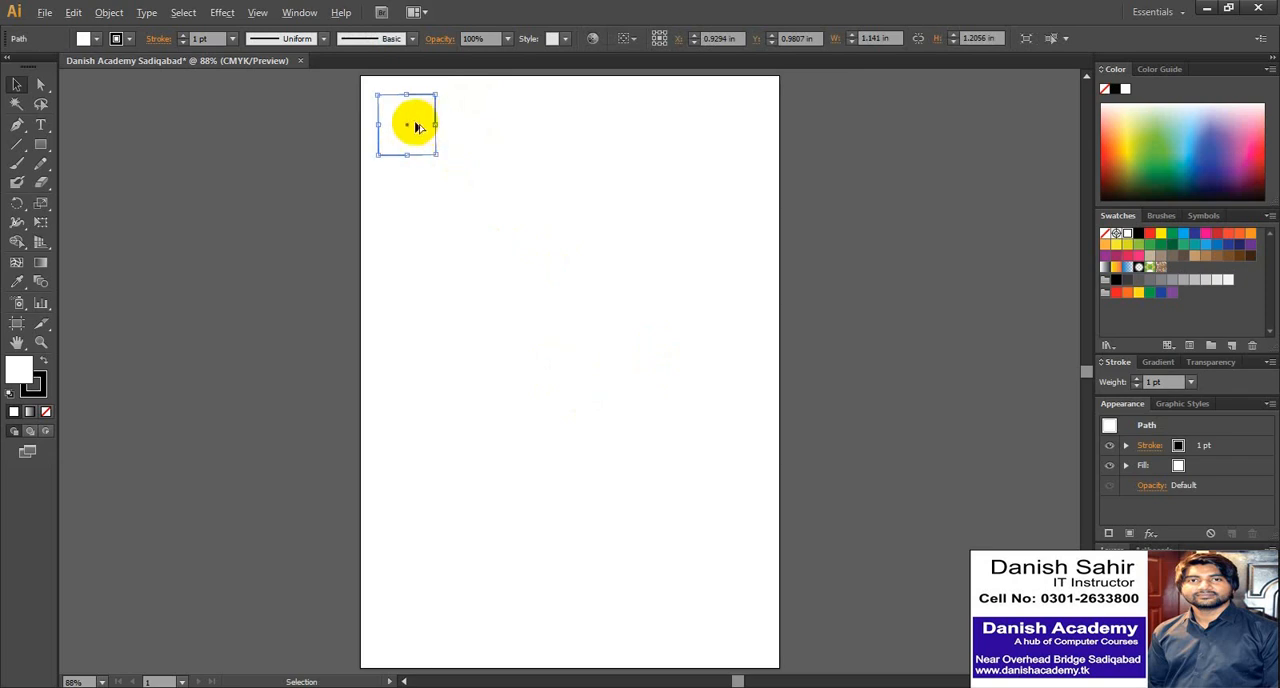
- Duplicate the small square horizontally to its right, placing the copy at about X 2.62 in
key(alt)
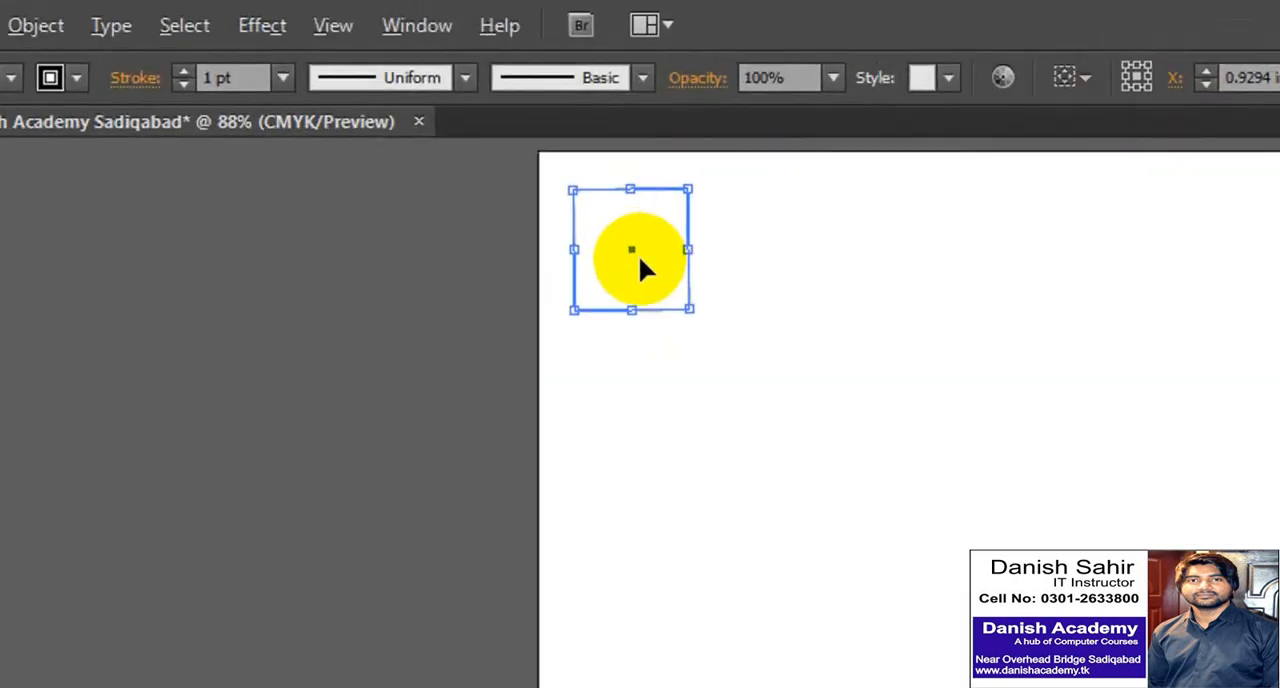
key(alt)
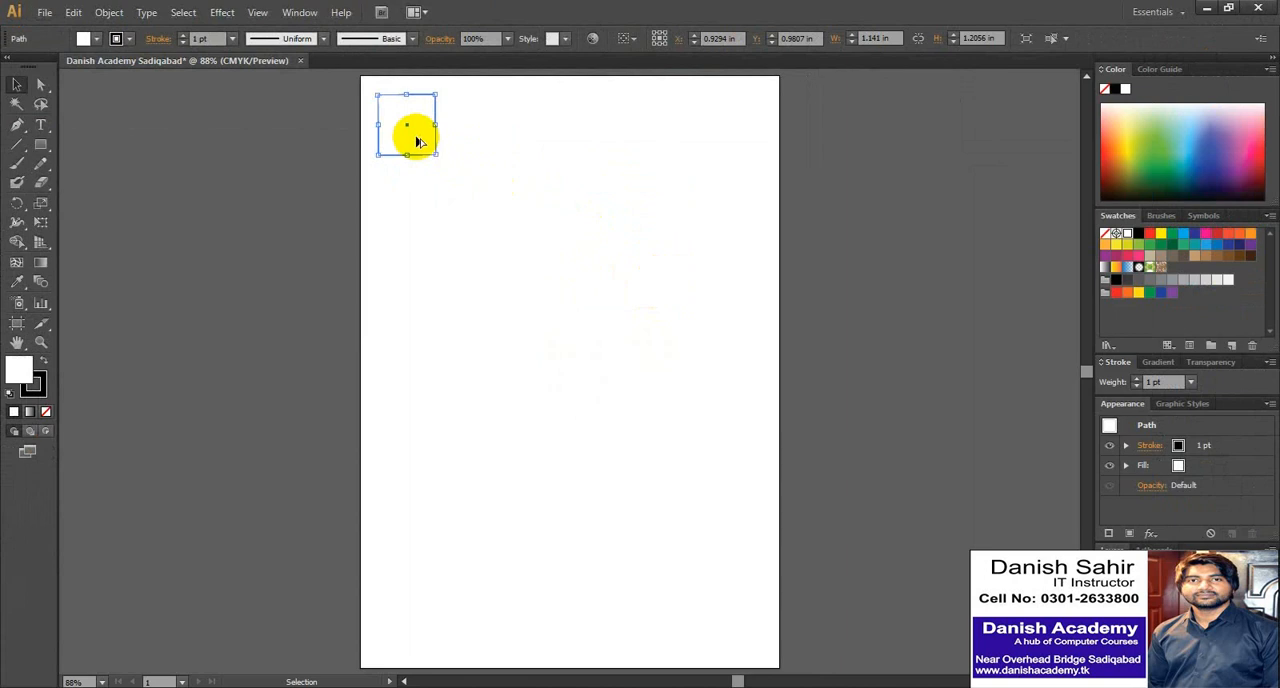
drag(418, 141, 500, 144)
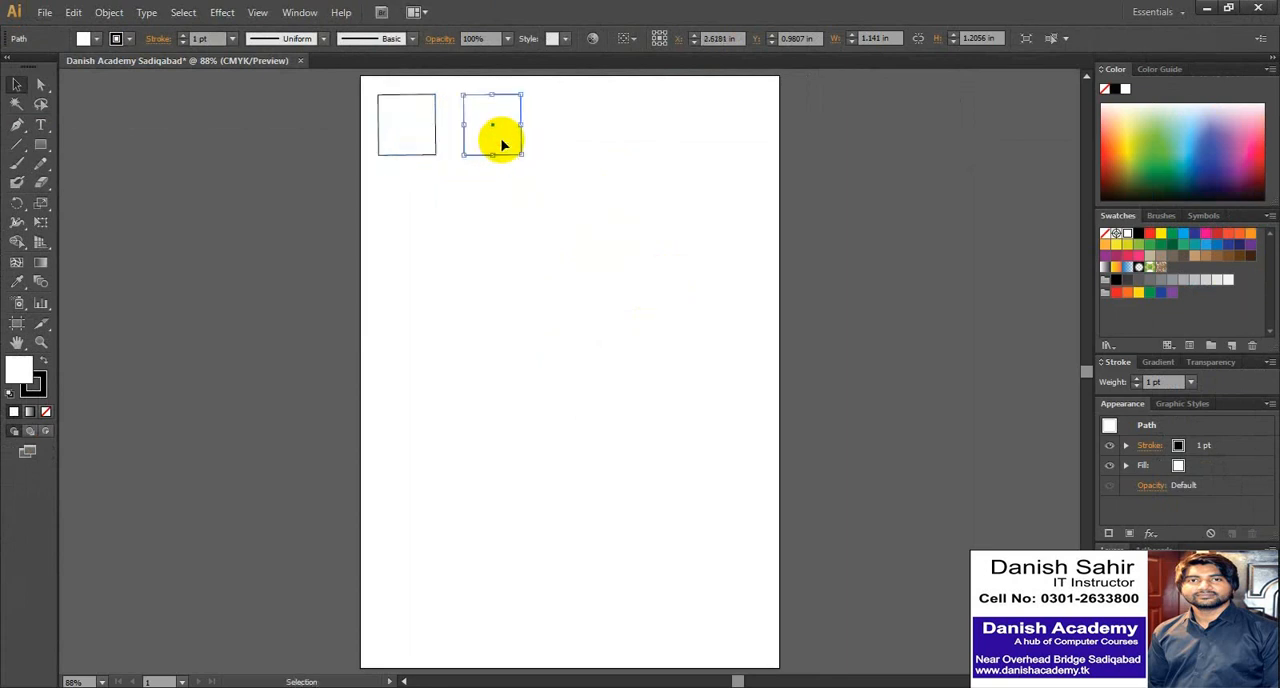
- Delete the duplicate beside the original square and select the original
click(483, 243)
click(486, 137)
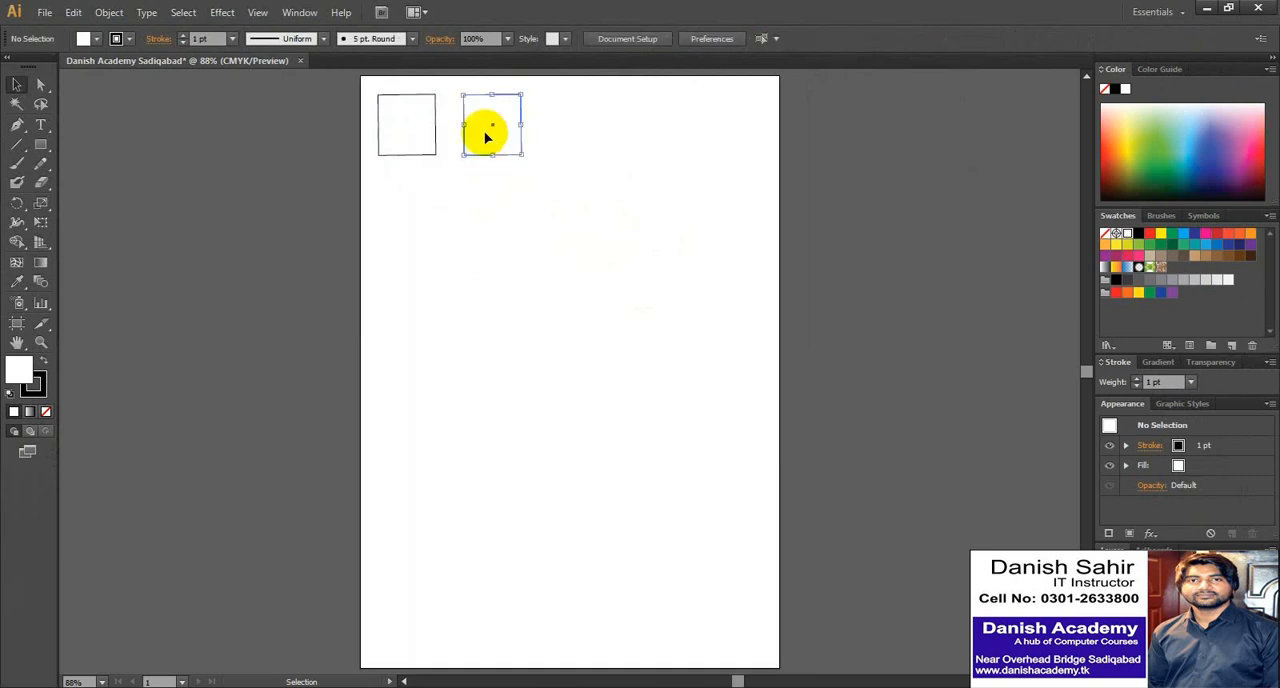
key(Delete)
click(395, 130)
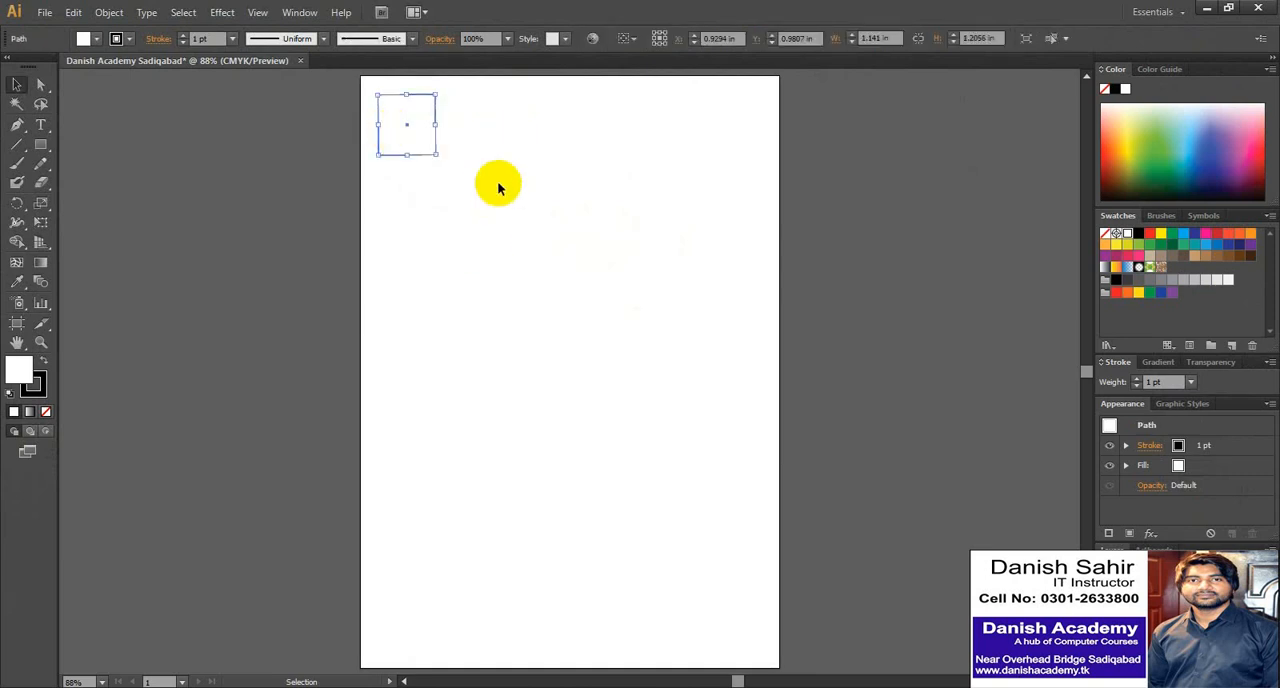
- Practise duplicating the small square to its right twice, deleting each copy and reselecting the original
drag(408, 141, 478, 142)
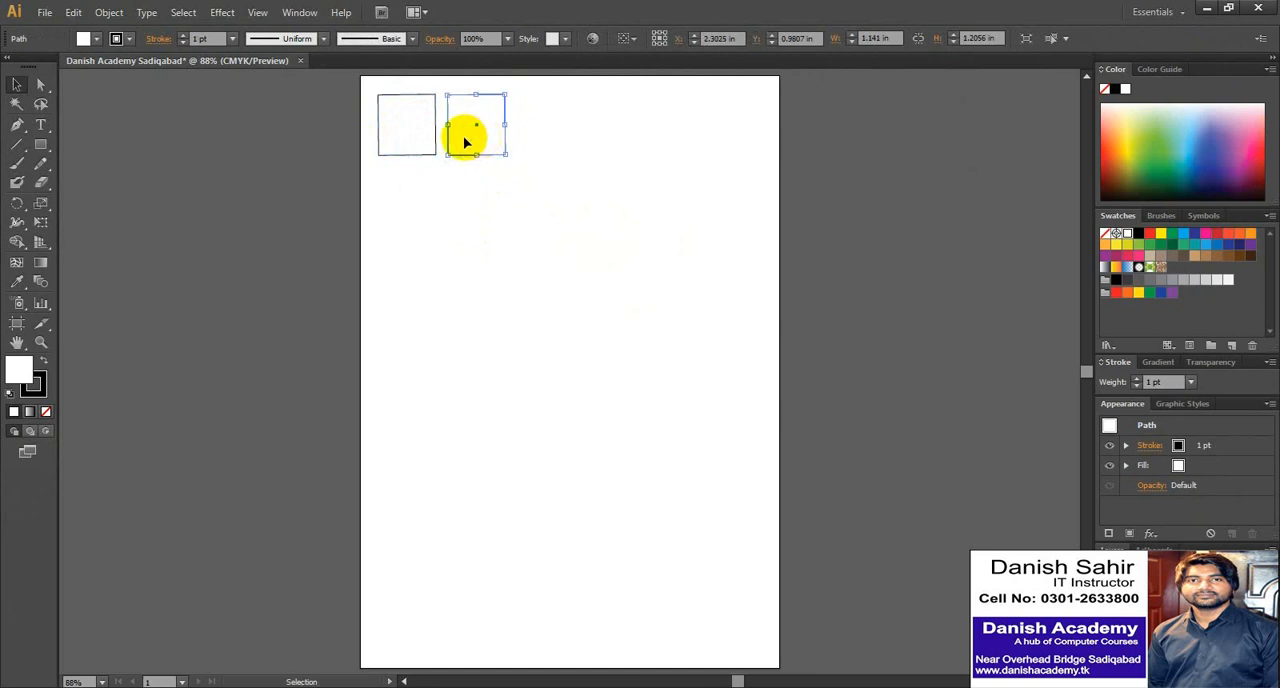
key(Delete)
click(406, 128)
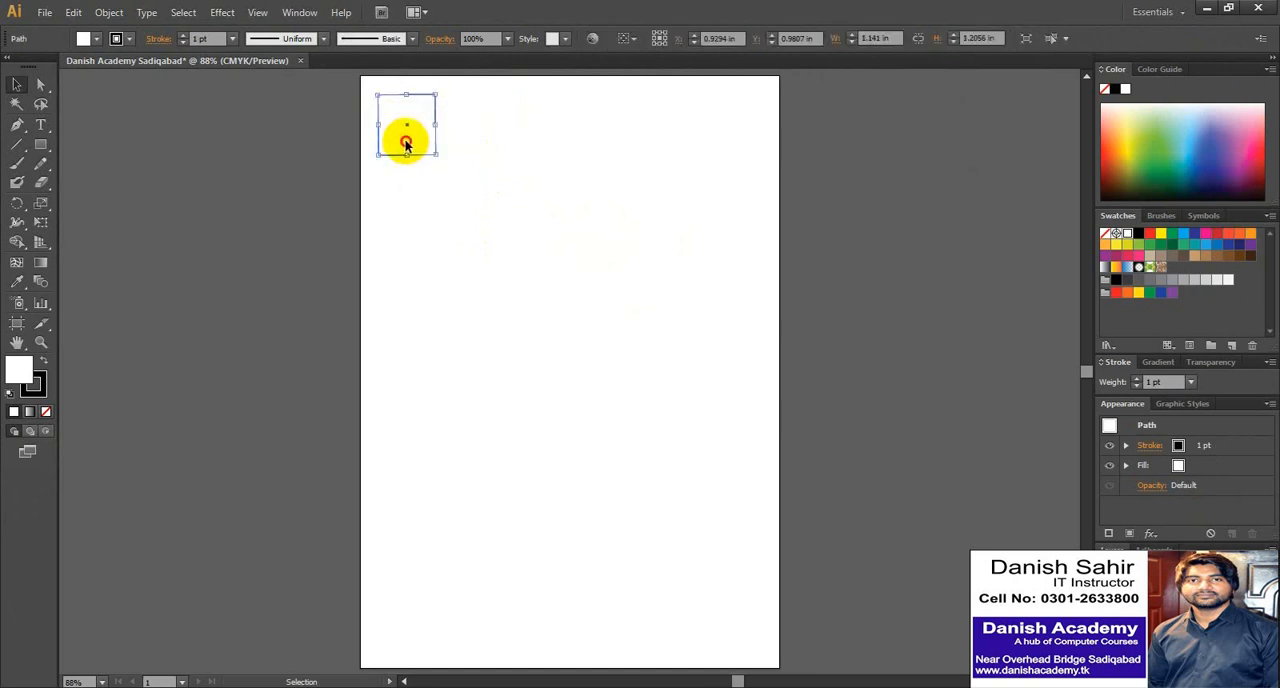
drag(406, 148, 494, 169)
key(Delete)
click(409, 129)
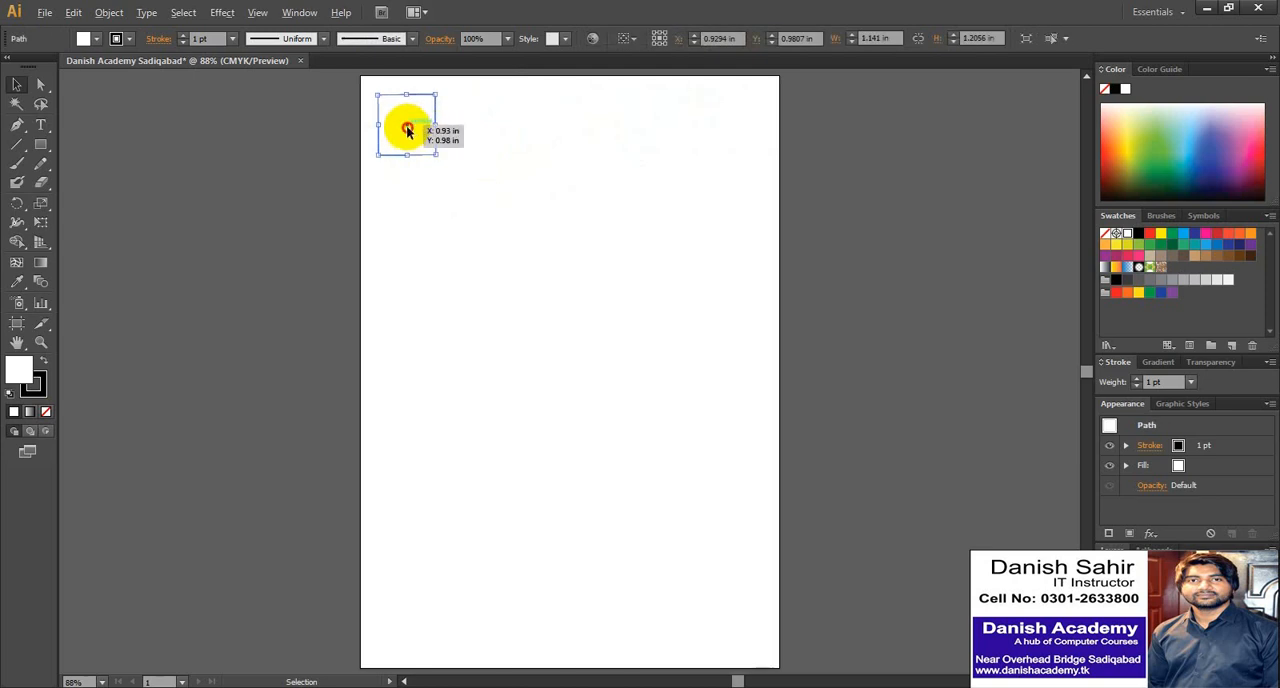
- Duplicate the square horizontally to about X 3.03 in, delete the copy, and reselect the original
drag(407, 131, 514, 117)
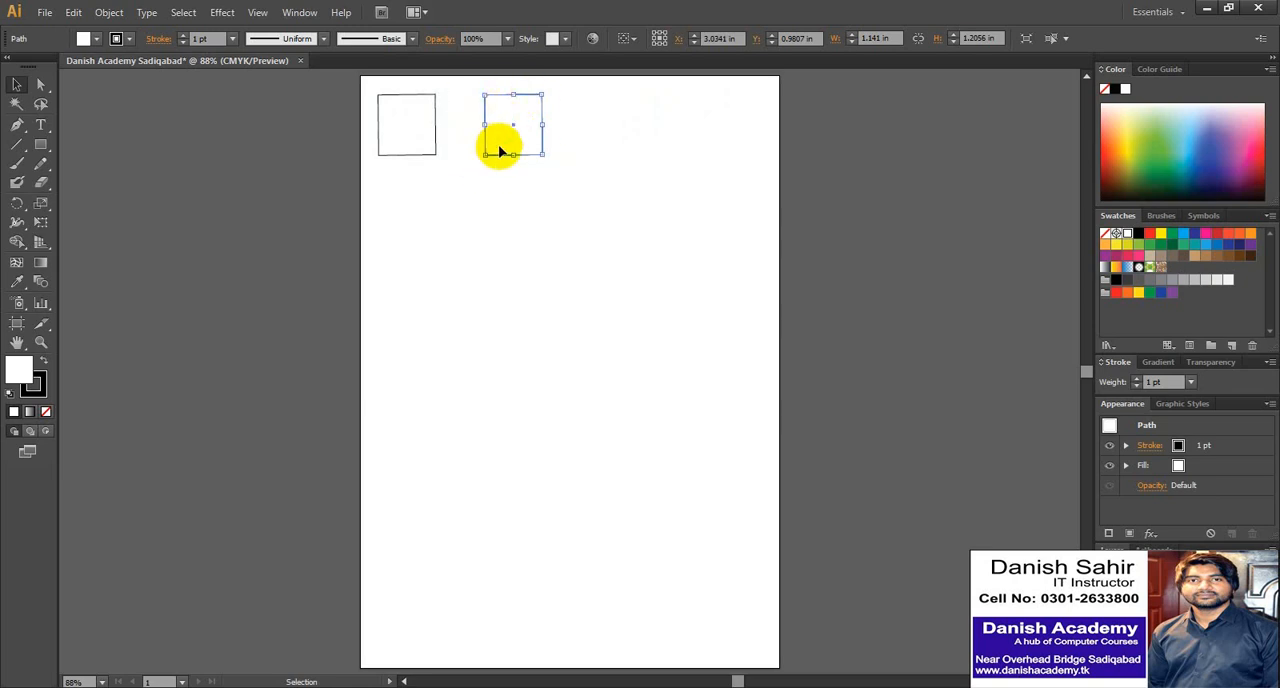
drag(519, 122, 493, 153)
key(Delete)
click(438, 127)
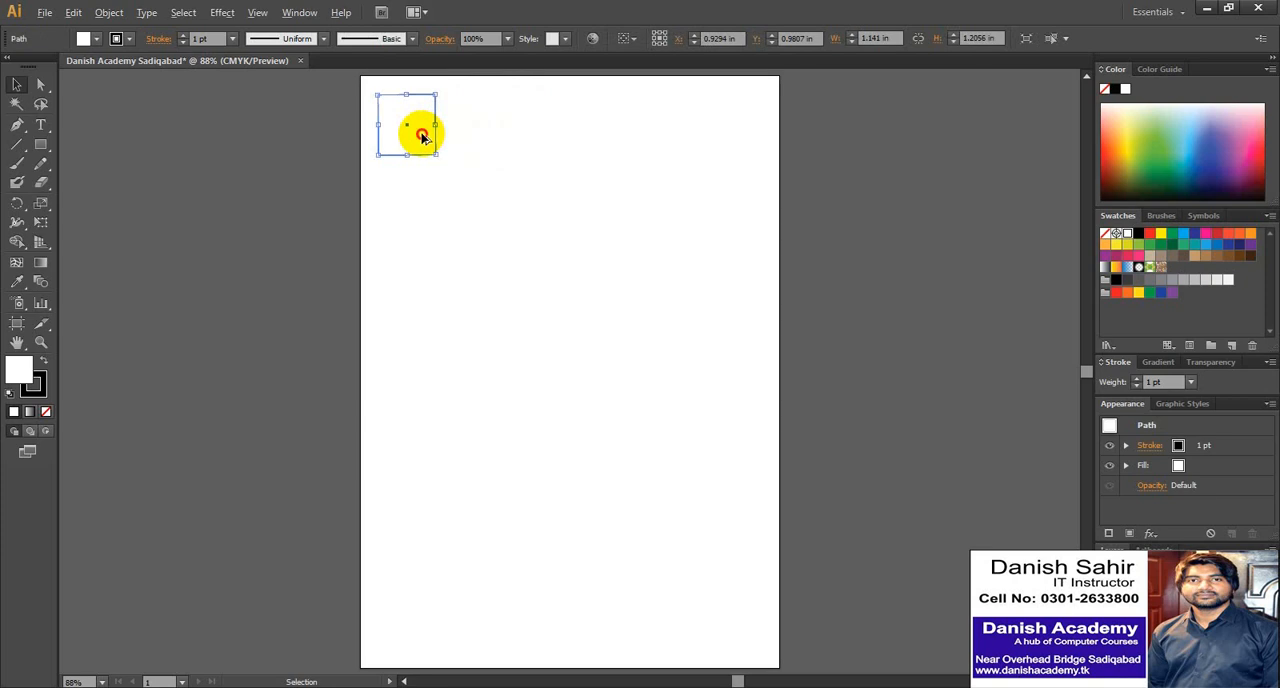
- Duplicate the square horizontally to about X 2.32 in and remove the copy again
drag(420, 131, 491, 130)
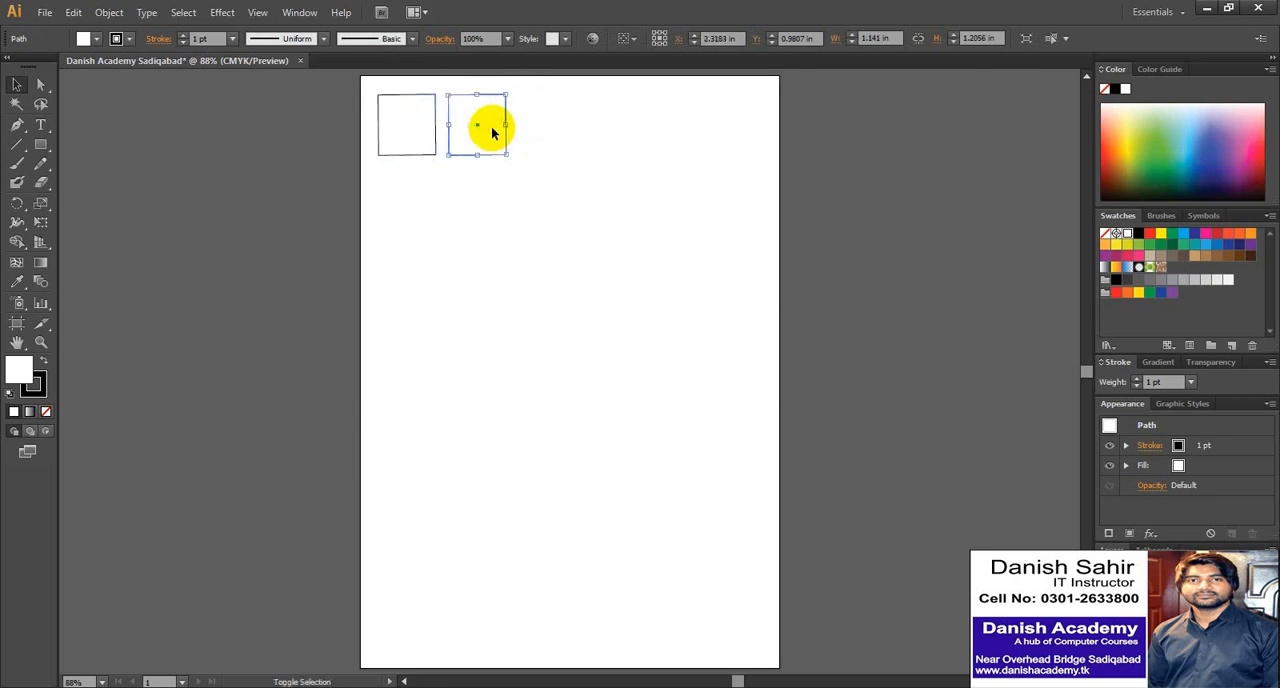
click(571, 122)
click(482, 121)
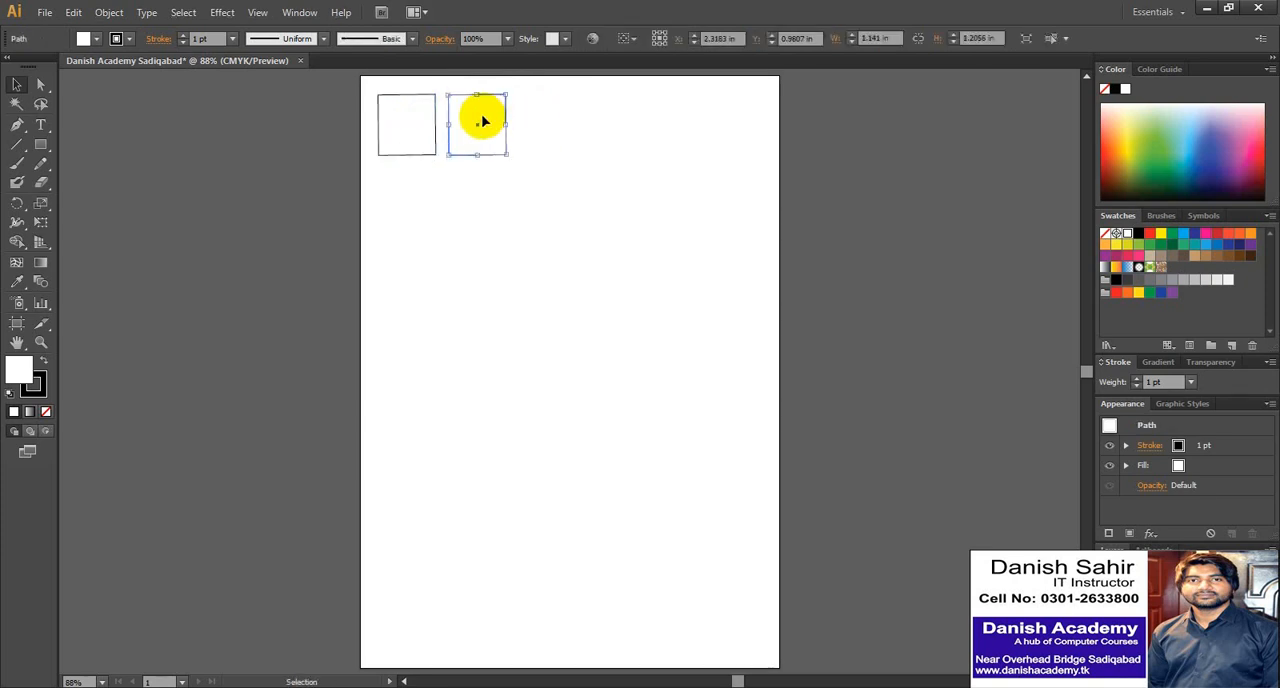
drag(482, 121, 405, 127)
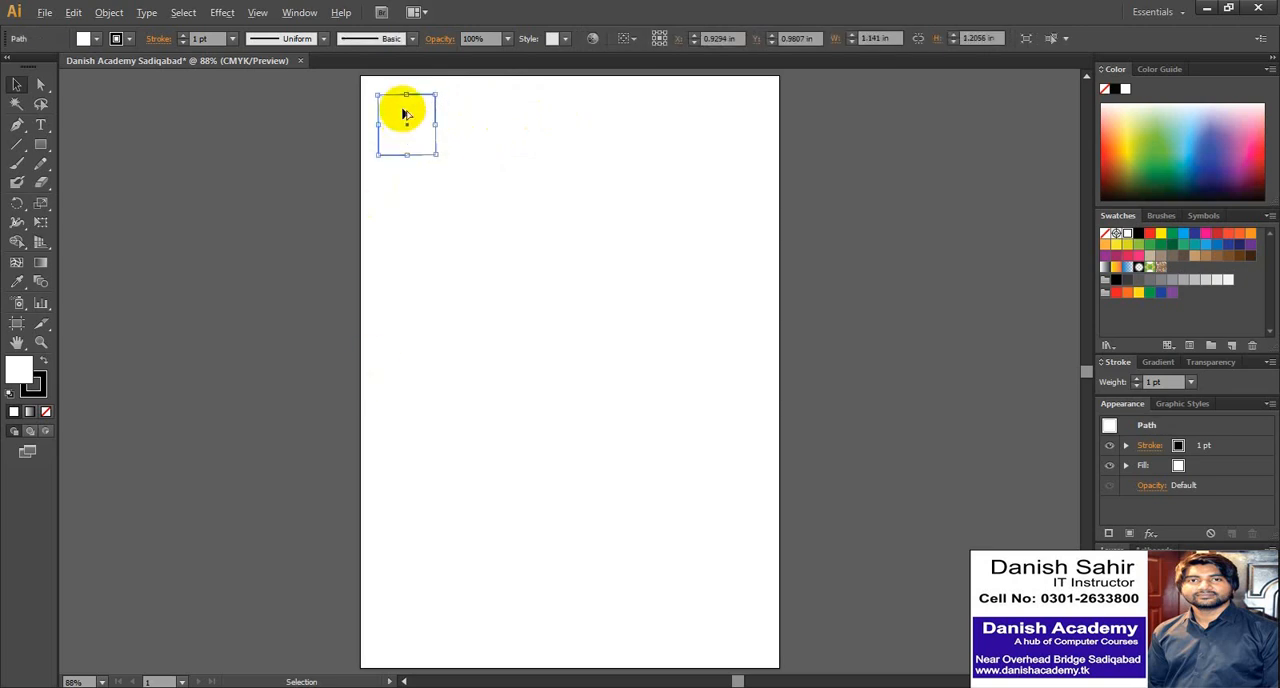
- Duplicate the square straight down to about Y 2.32 in, delete the copy, and reselect the original
drag(406, 114, 400, 182)
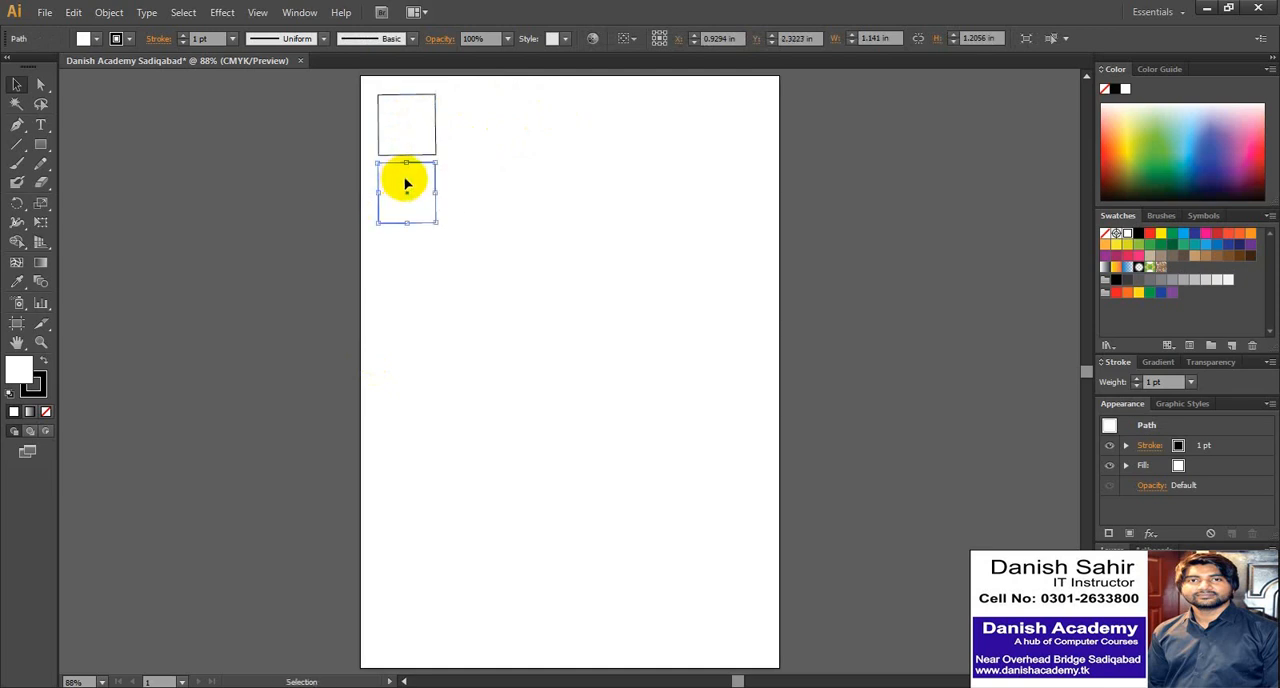
key(Delete)
click(408, 124)
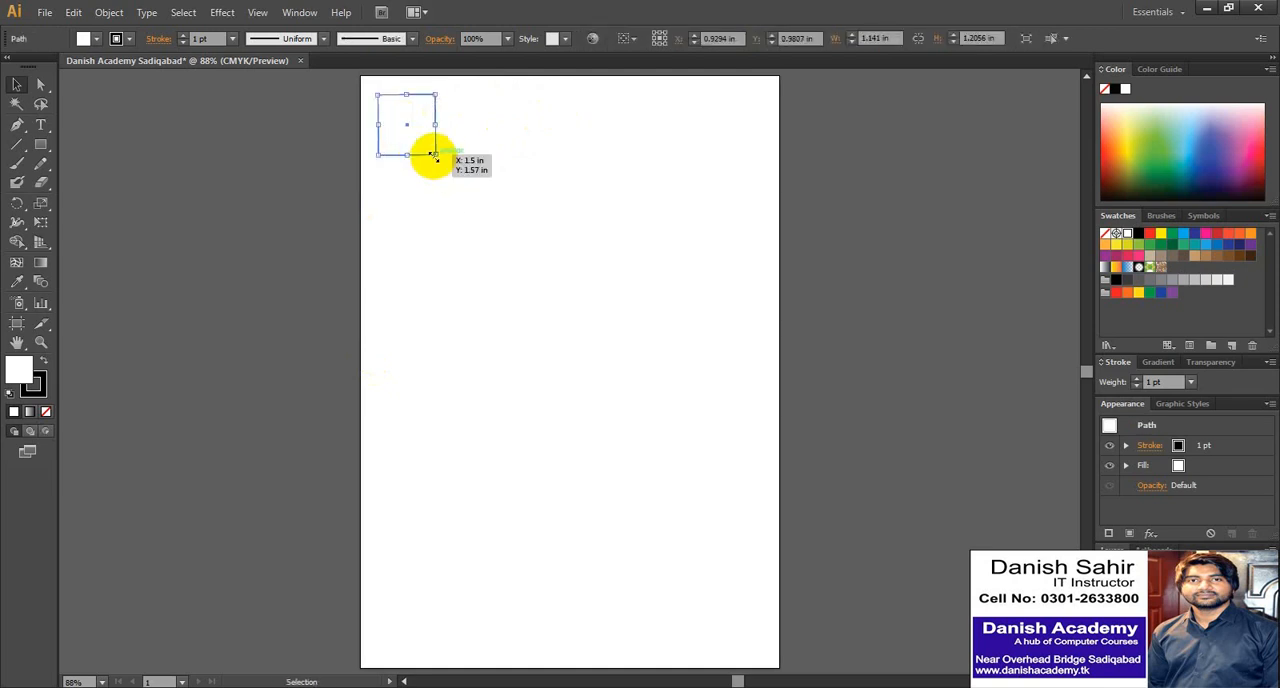
- Scale the square down to about 0.65 by 0.68 in and place a duplicate directly below it at about Y 1.53 in
drag(435, 156, 391, 152)
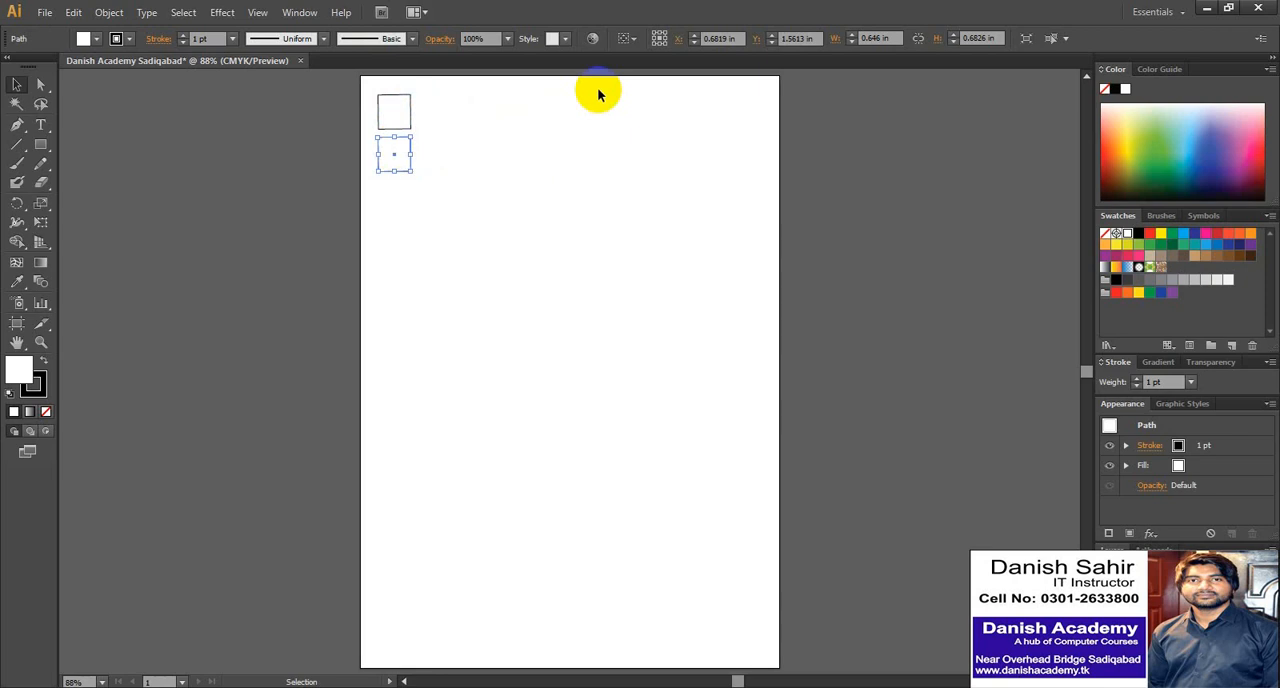
click(455, 160)
click(397, 160)
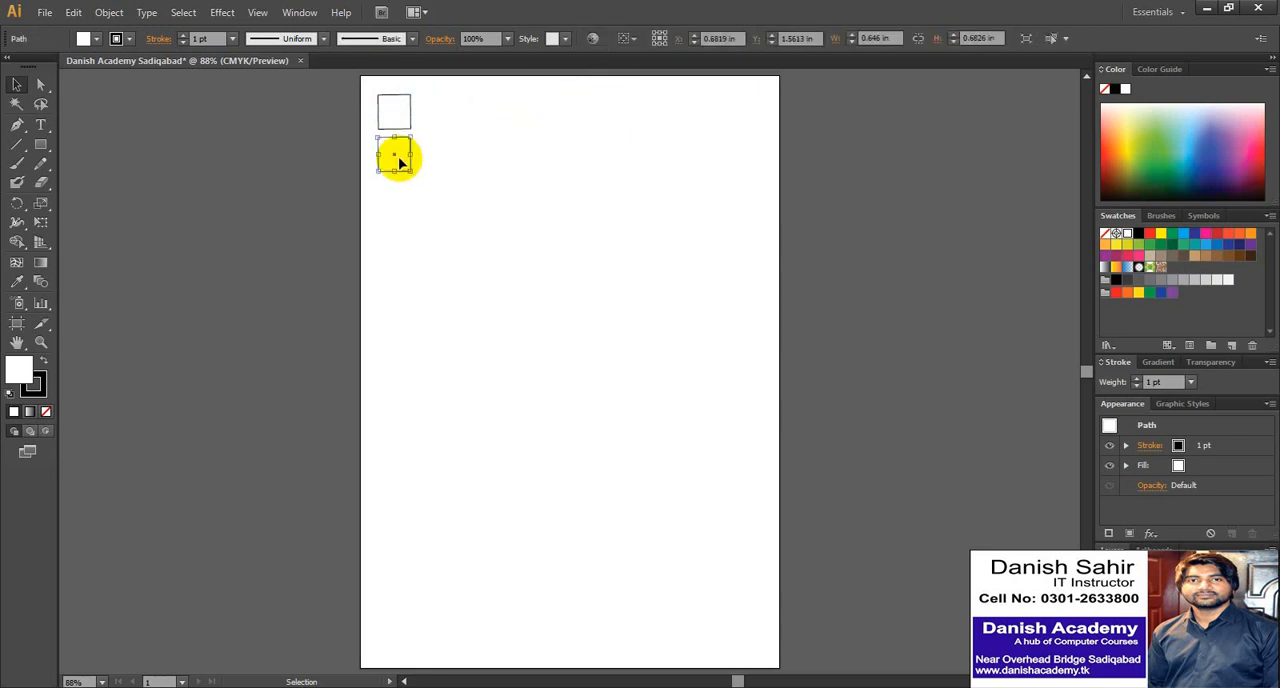
mouse_move(399, 162)
mouse_down()
mouse_move(404, 121)
mouse_move(398, 158)
mouse_up()
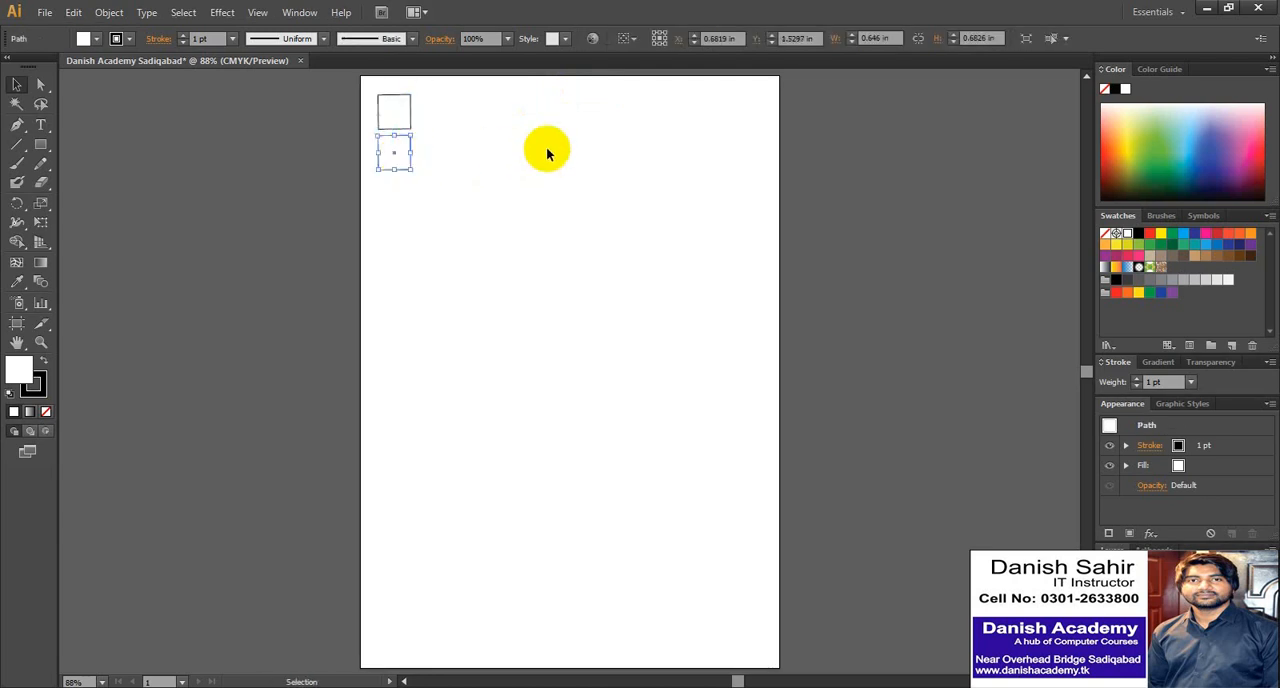
- Repeat the downward duplication until a column of 14 evenly spaced squares fills the page height
key(a)
key(ctrl+d)
key(ctrl+d)
key(ctrl+d)
key(ctrl+d)
key(ctrl+d)
key(ctrl+d)
key(ctrl+d)
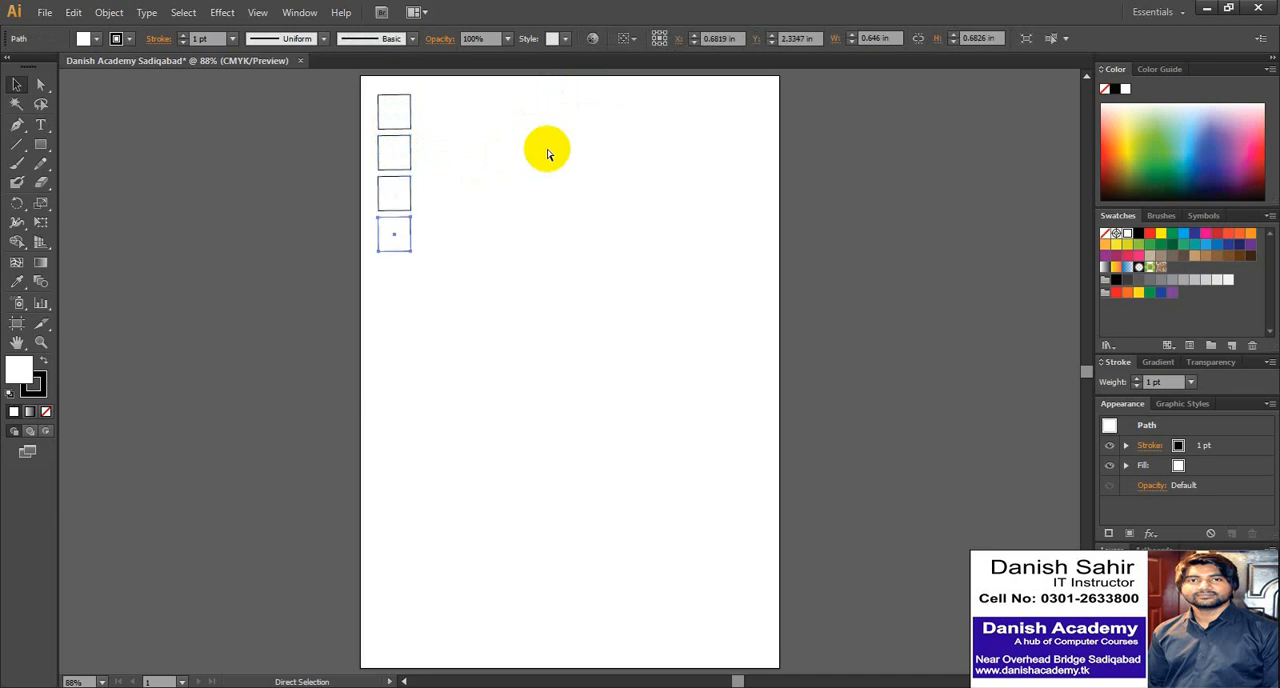
key(ctrl+d)
key(ctrl+d)
key(ctrl+d)
key(ctrl+d)
key(ctrl+d)
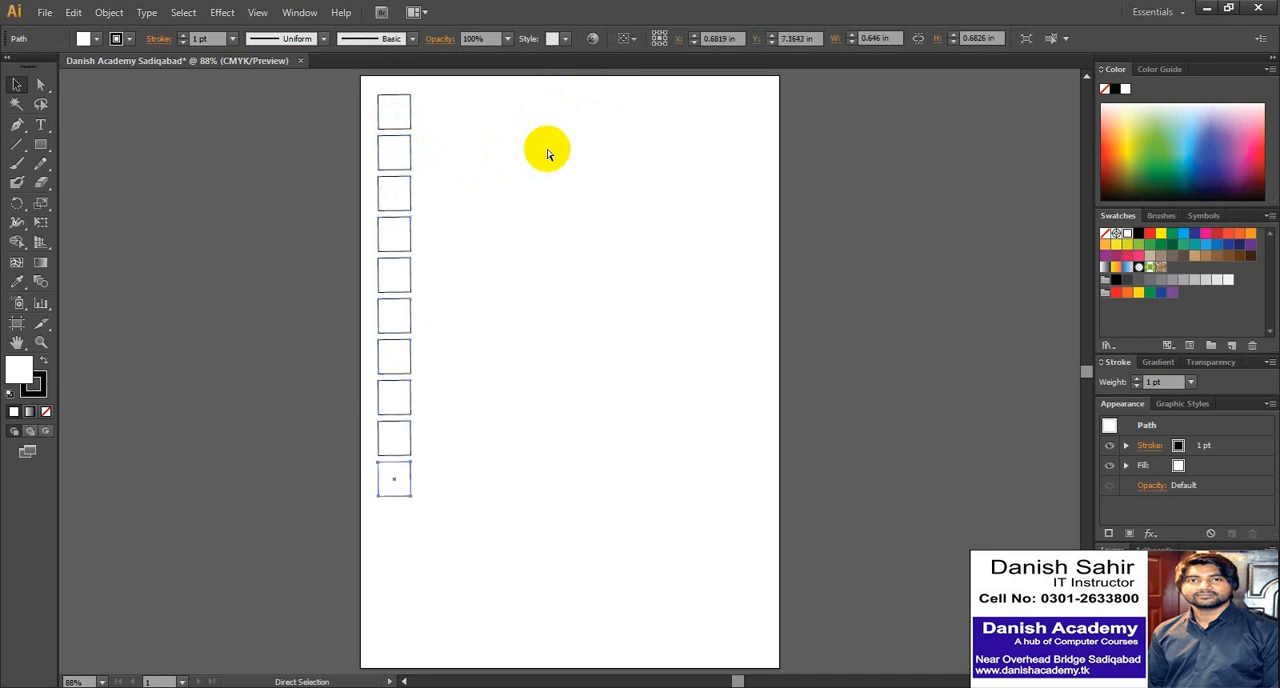
key(v)
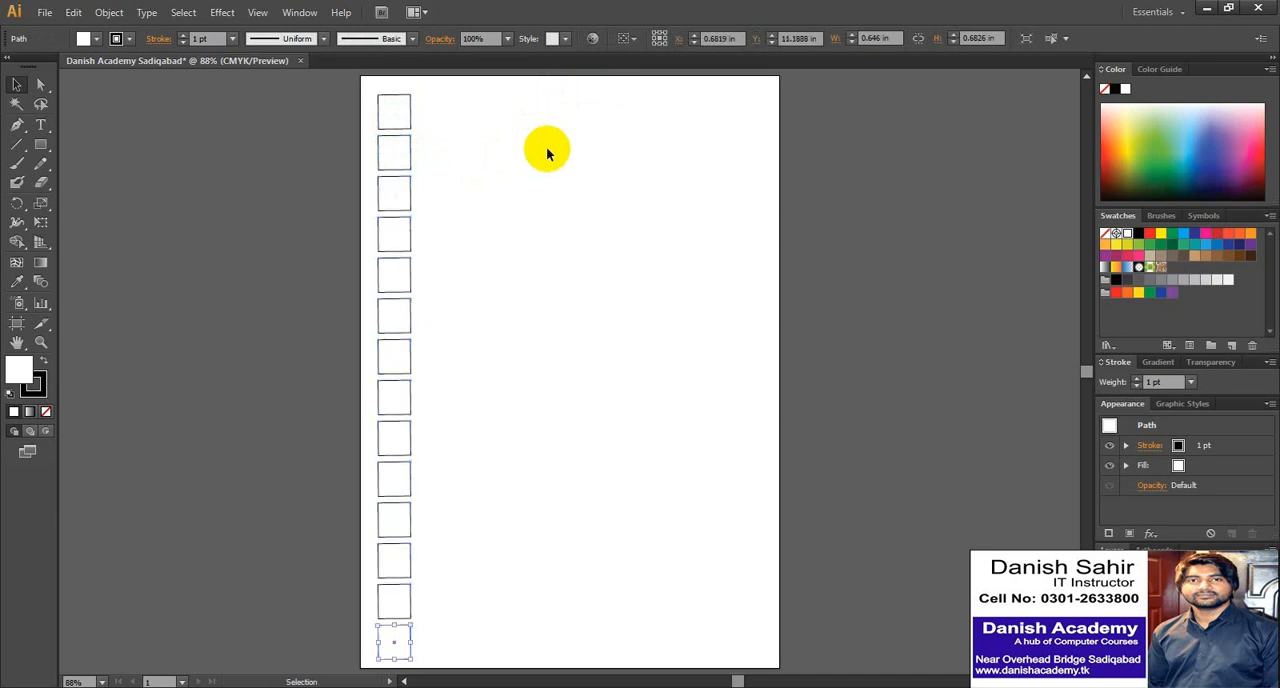
- Select the whole column of squares and duplicate it horizontally just to its right, leaving a narrow gap
click(311, 167)
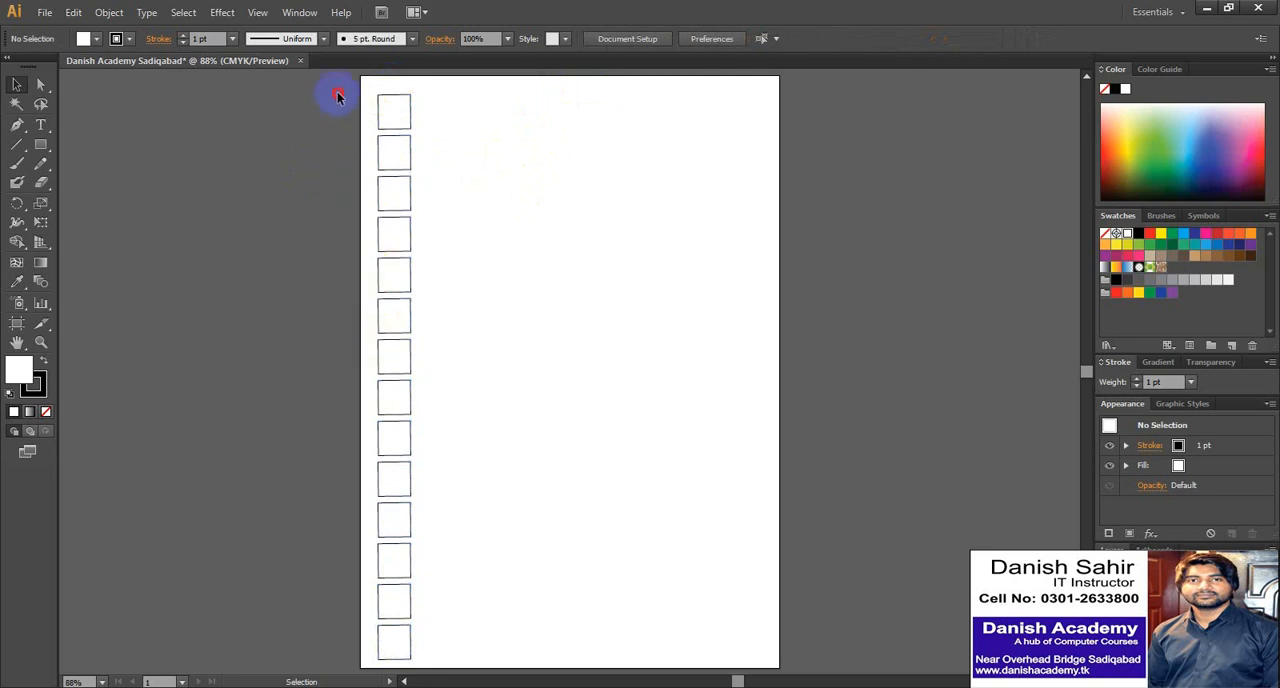
drag(337, 94, 446, 660)
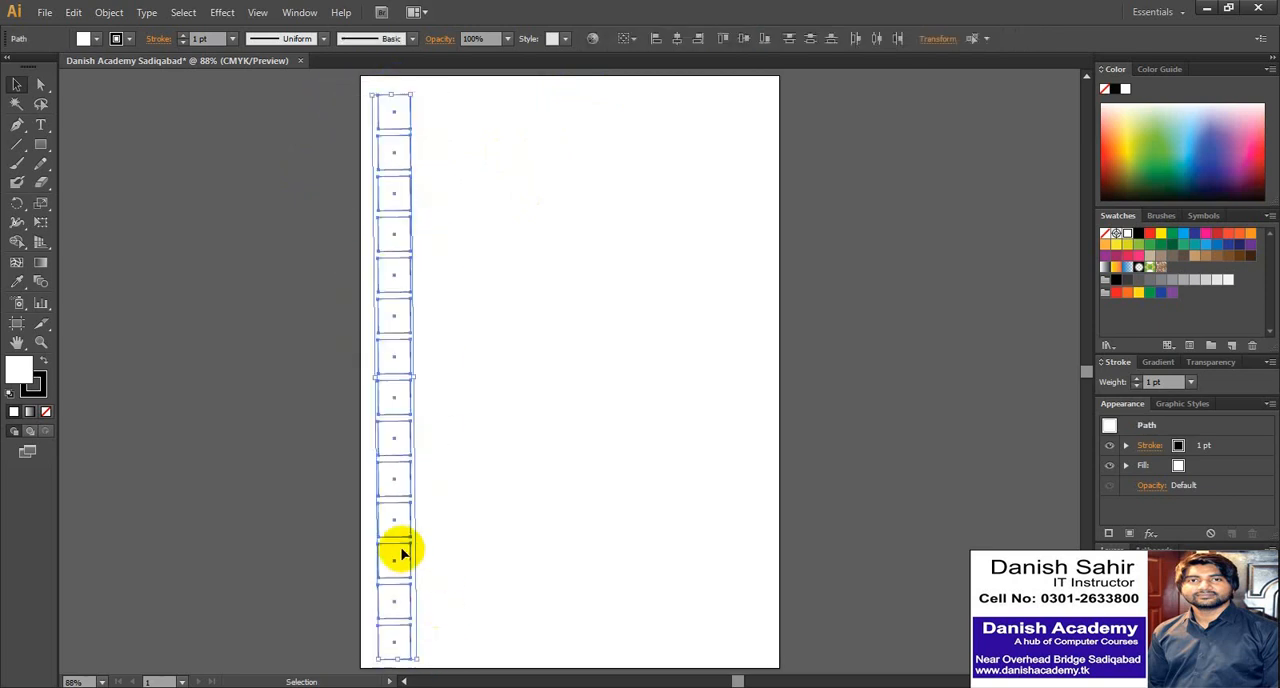
drag(390, 532, 427, 527)
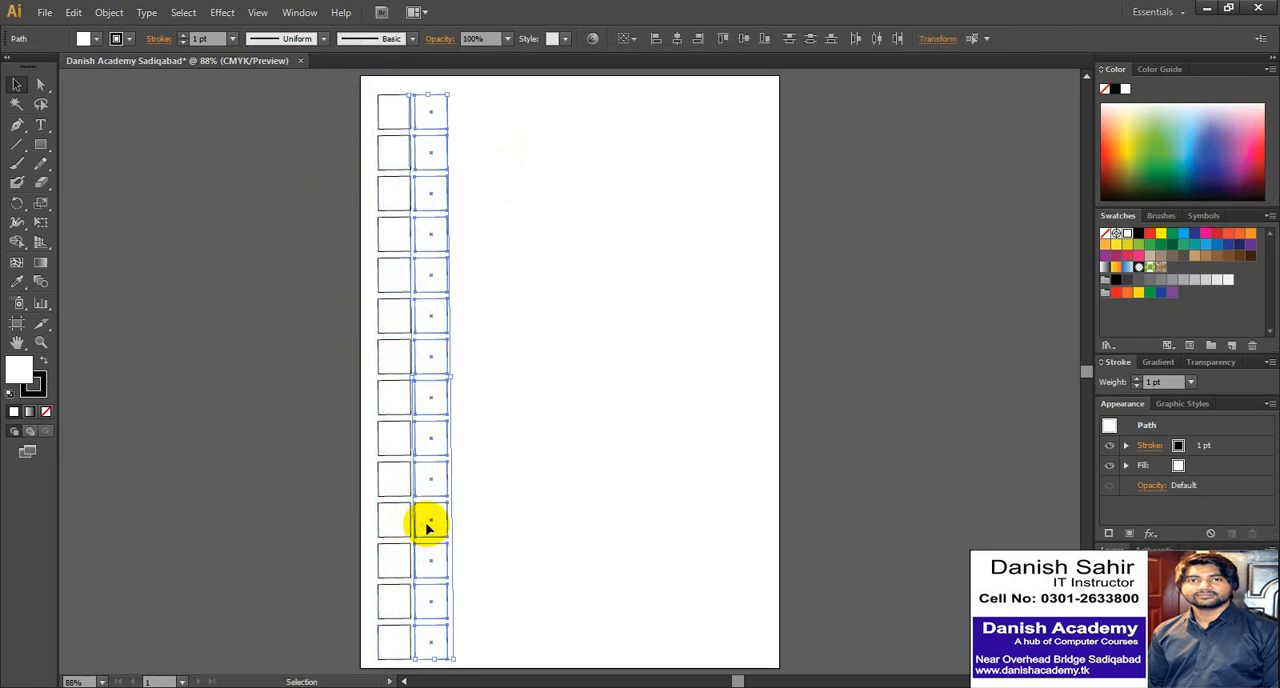
- Repeat the column duplication across the page until there are ten columns of squares, and deselect everything
key(ctrl+d)
key(ctrl+d)
key(ctrl+d)
key(ctrl+d)
key(ctrl+d)
key(ctrl+d)
key(ctrl+d)
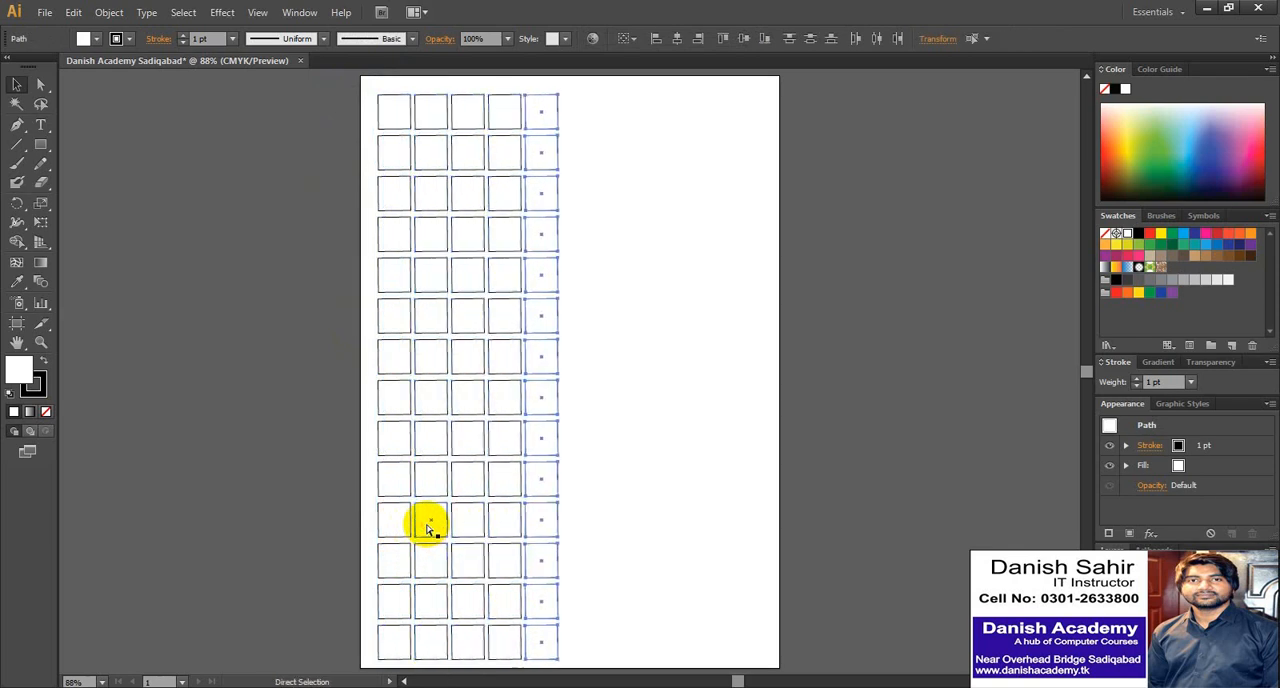
key(ctrl+d)
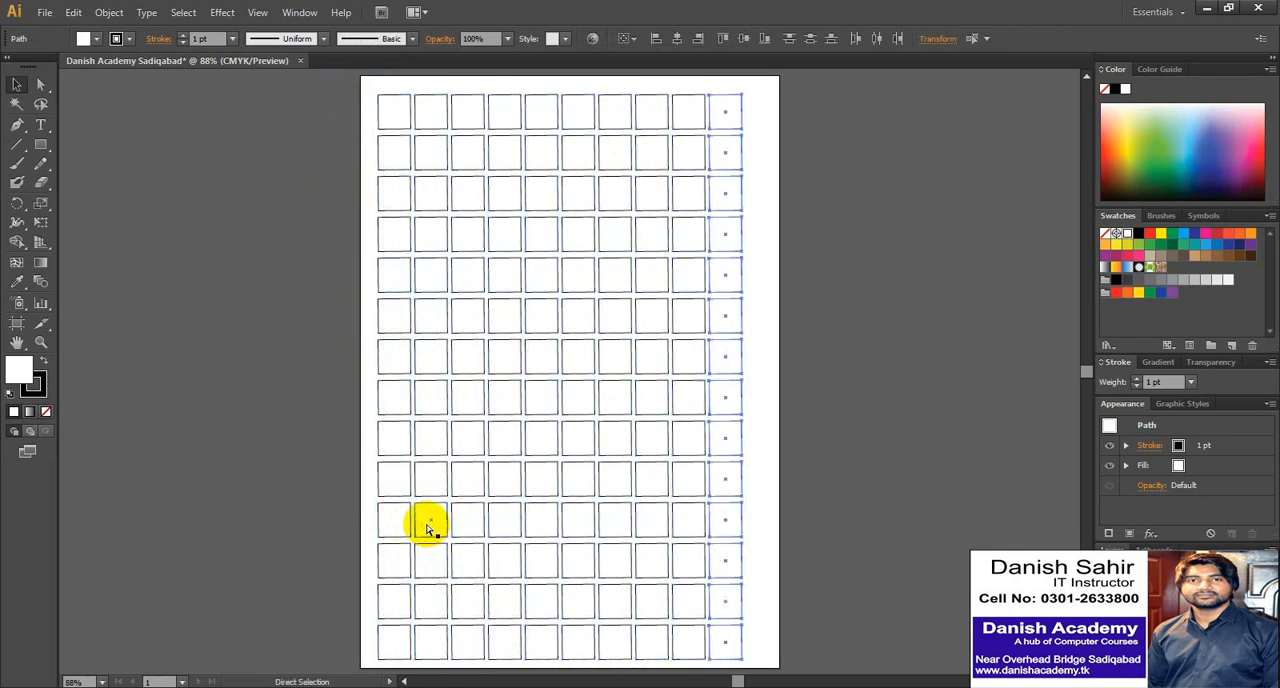
click(848, 360)
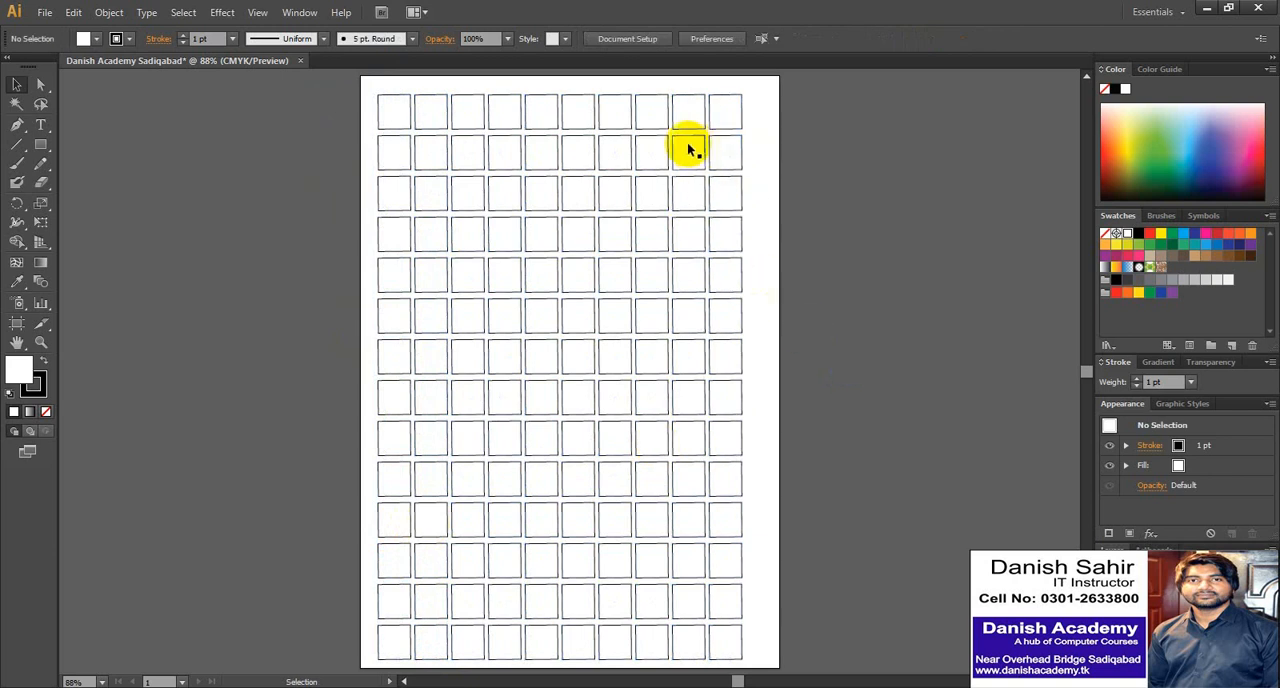
- Try selecting the second row and the bottom row of squares in turn, clearing the selection each time
drag(687, 150, 400, 151)
click(757, 162)
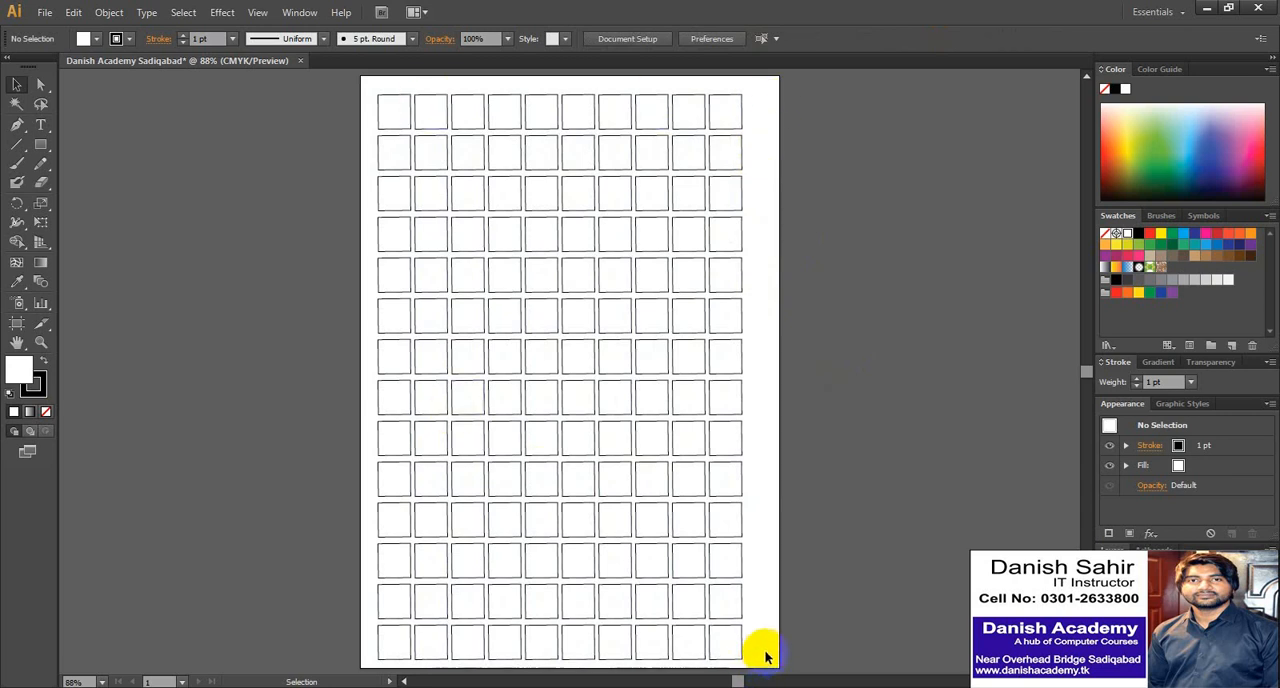
drag(766, 636, 366, 636)
click(857, 508)
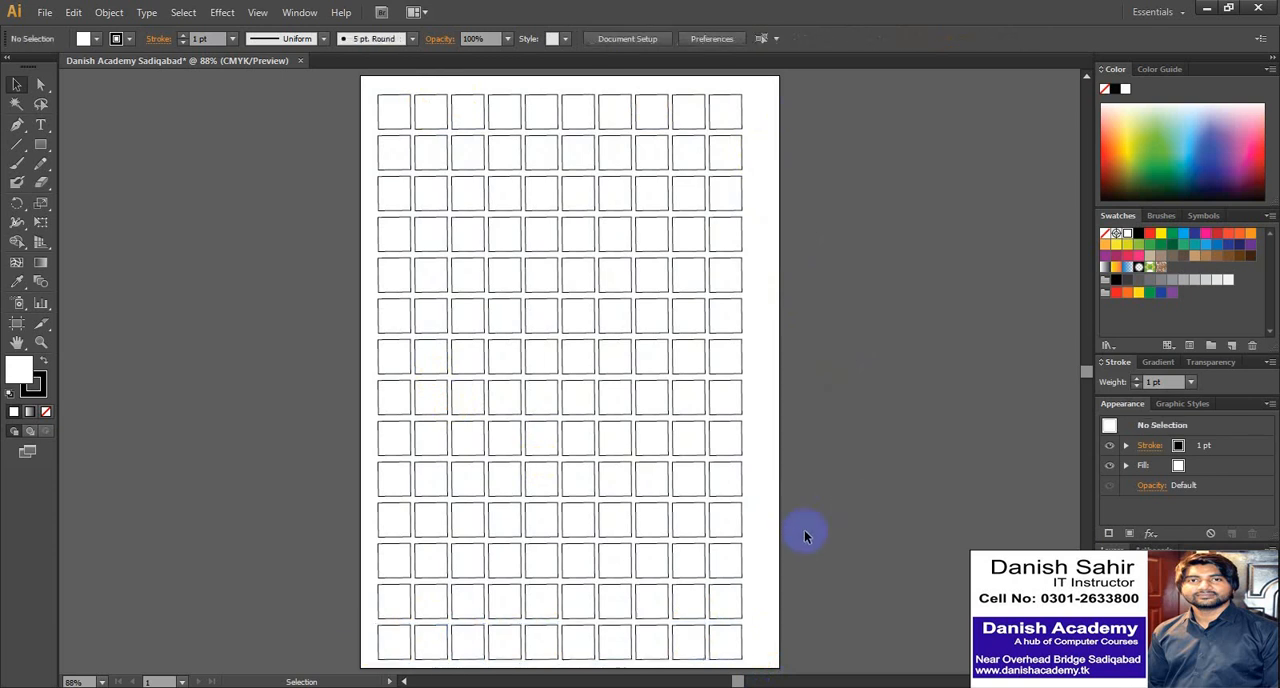
- Practise selecting the last column's third square from the bottom alone and with its neighbours by marquee, and clear the selection
click(725, 558)
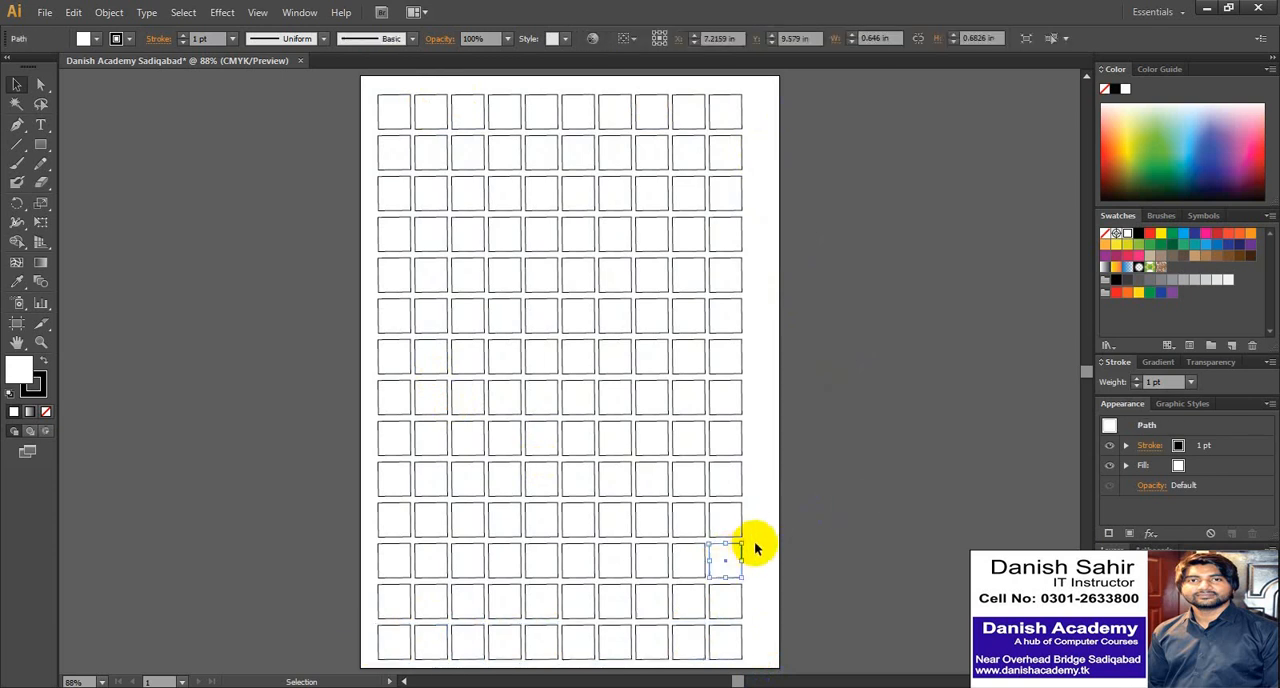
drag(745, 540, 698, 590)
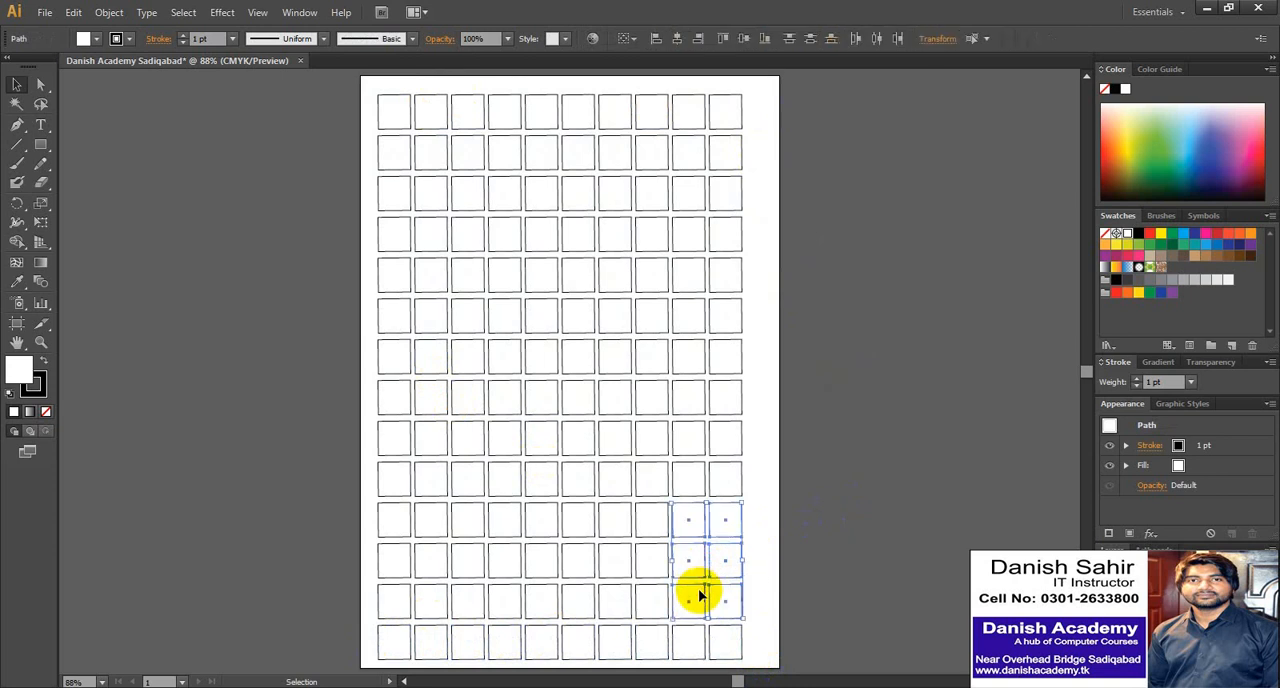
click(765, 557)
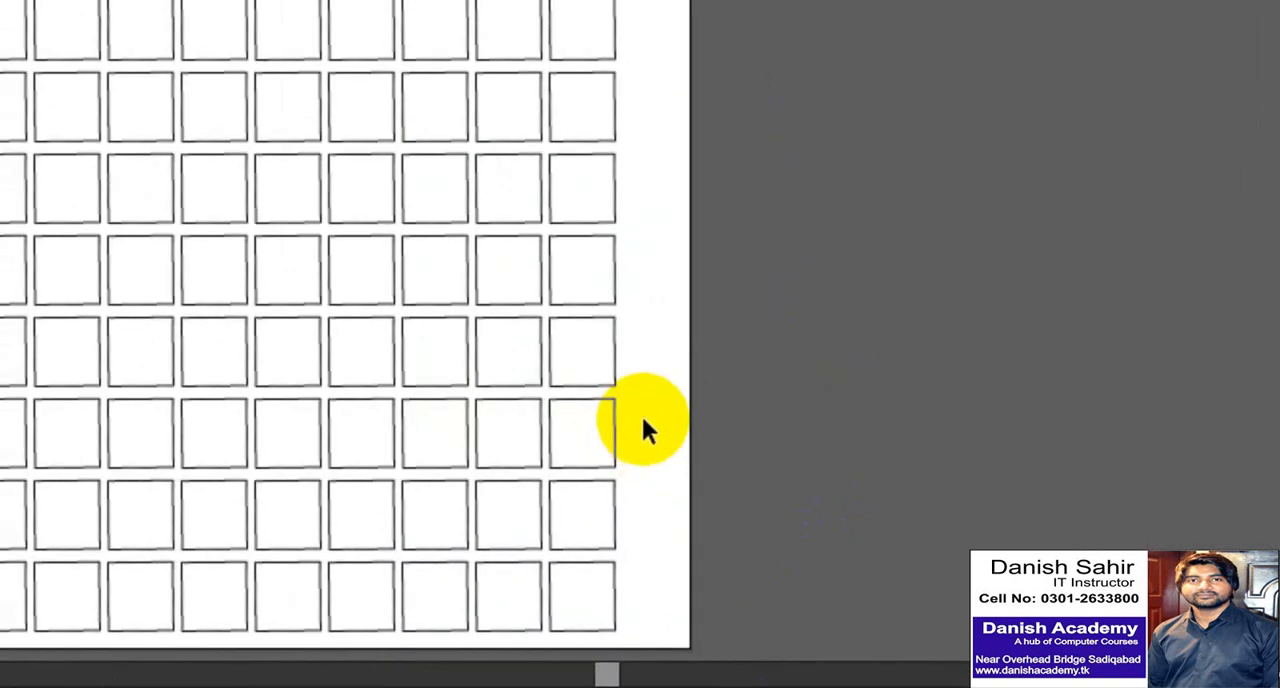
drag(756, 557, 729, 562)
drag(589, 432, 589, 434)
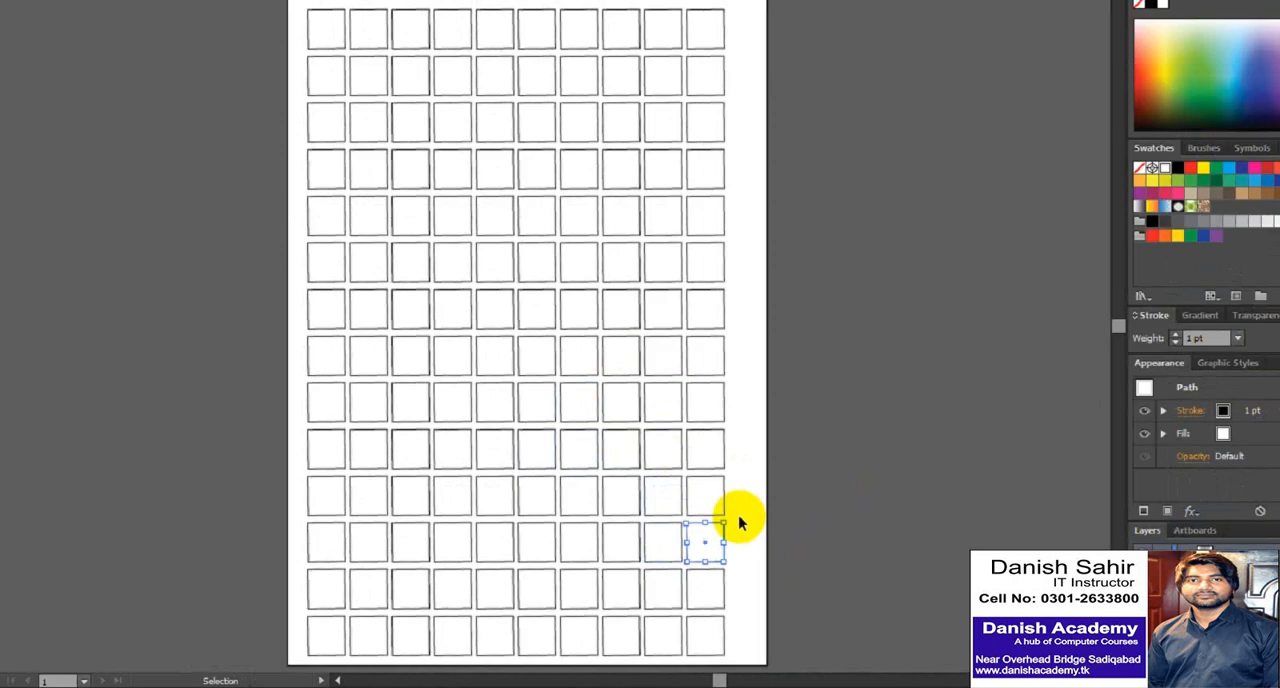
drag(757, 536, 694, 594)
click(768, 558)
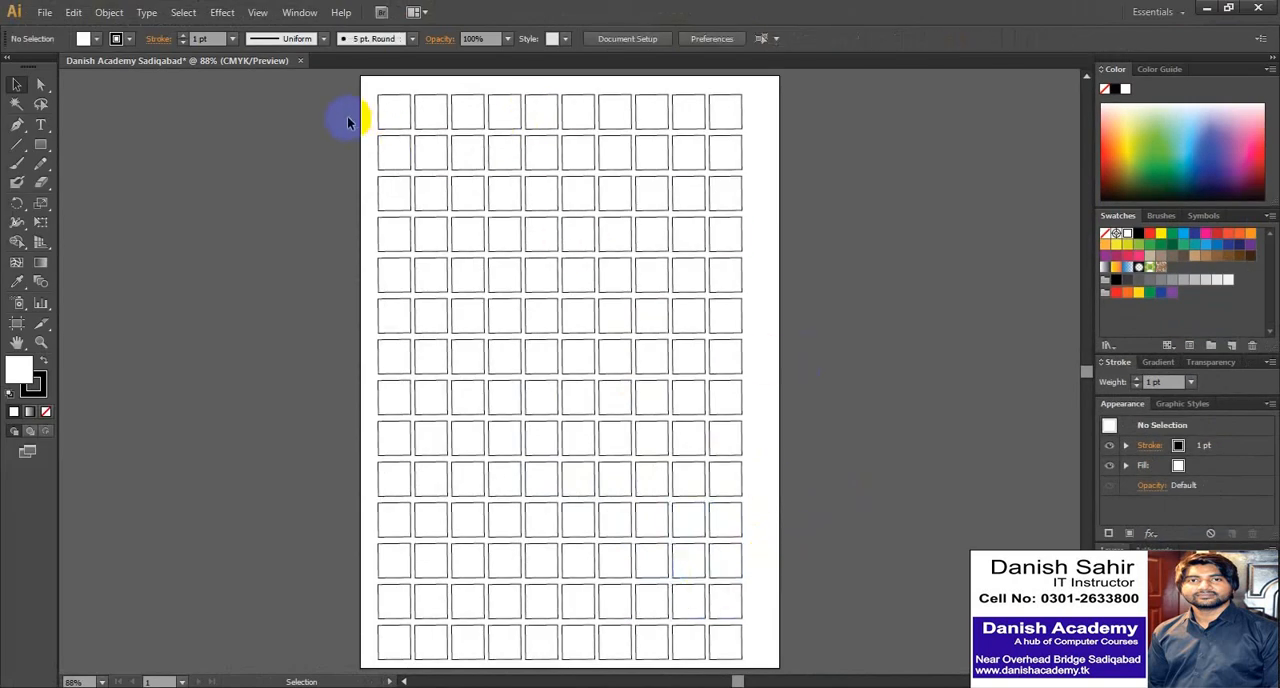
- Select the first, third and fifth rows of squares one at a time, each replacing the previous selection
mouse_move(370, 102)
mouse_down()
mouse_move(754, 109)
mouse_move(362, 125)
mouse_up()
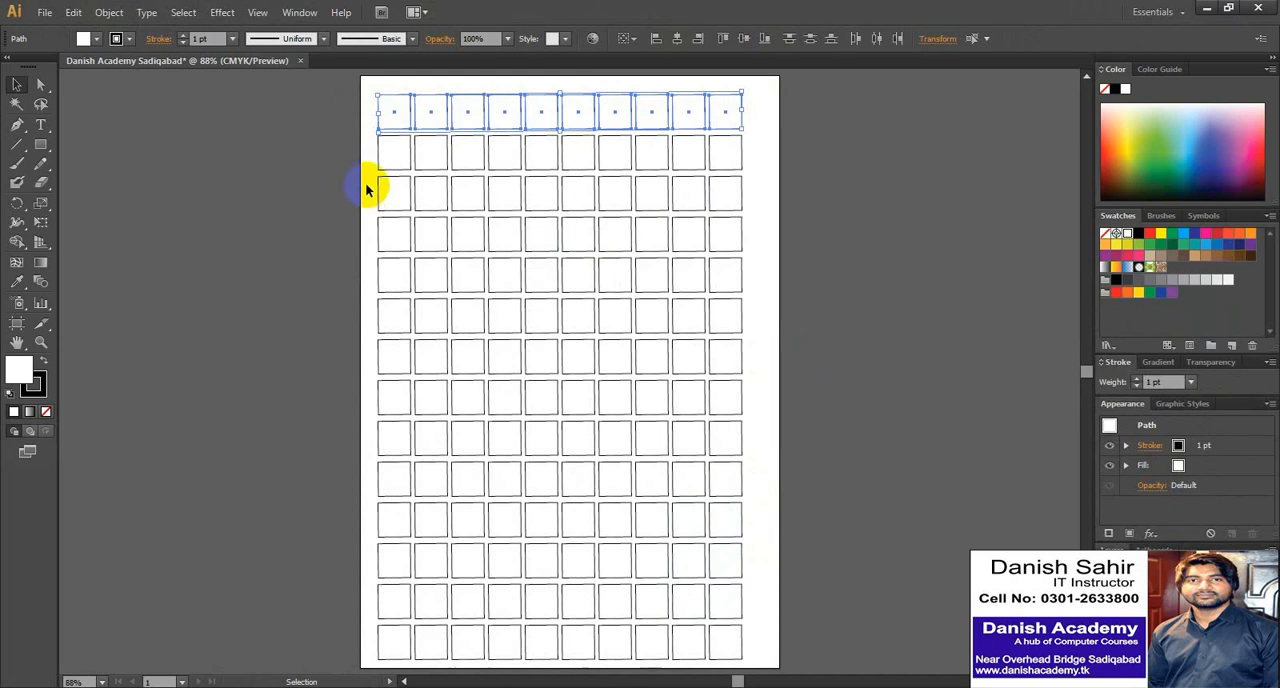
drag(366, 185, 755, 201)
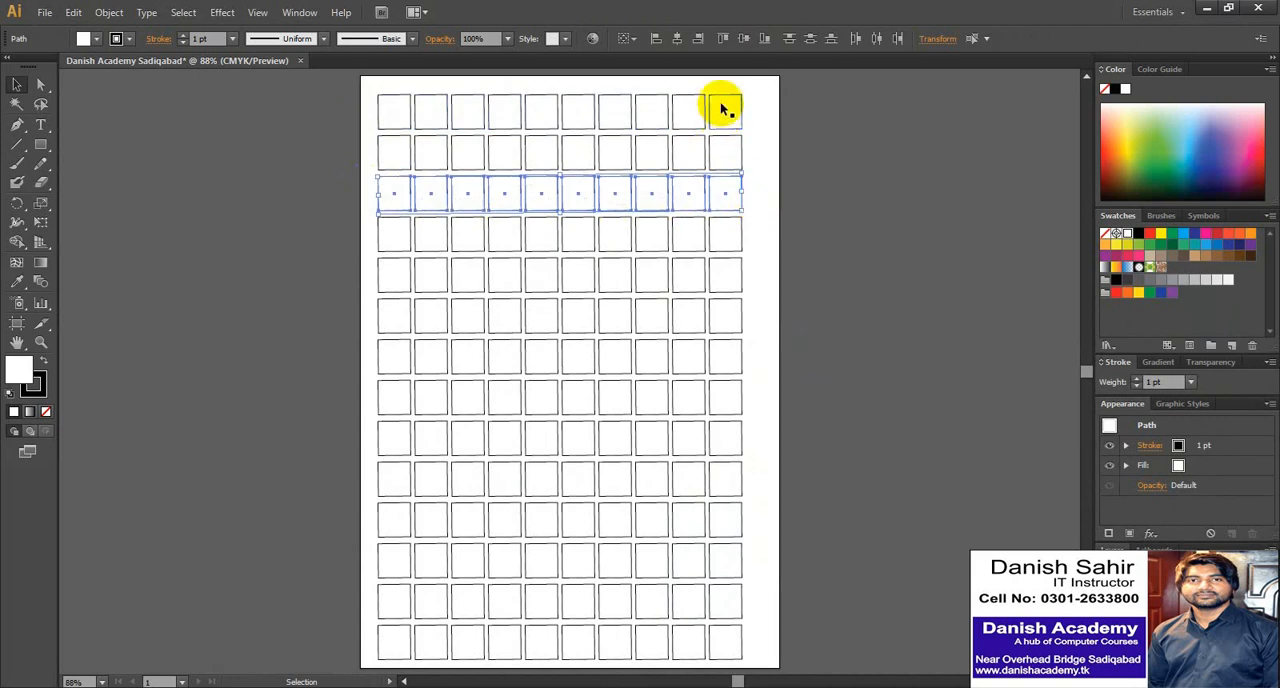
drag(747, 278, 366, 279)
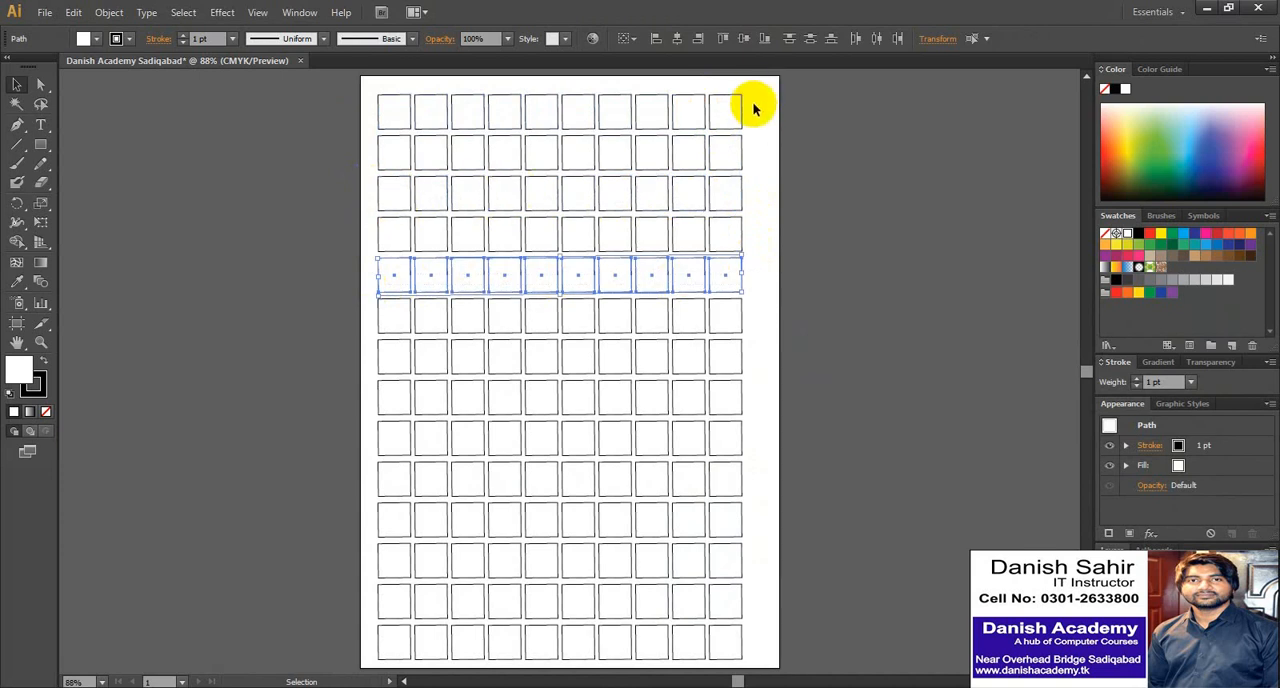
- Select all seven odd-numbered rows of squares together, starting with the top row, fill them with CMYK Red, and deselect everything
drag(752, 106, 372, 117)
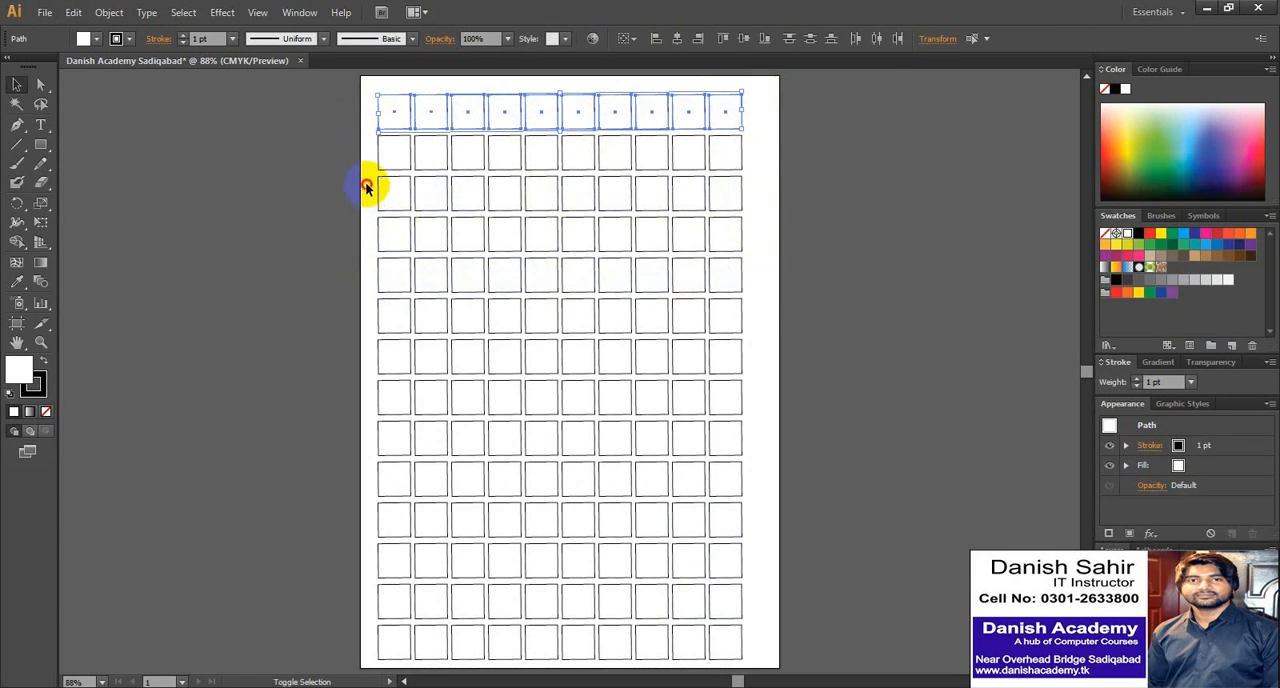
drag(366, 184, 759, 212)
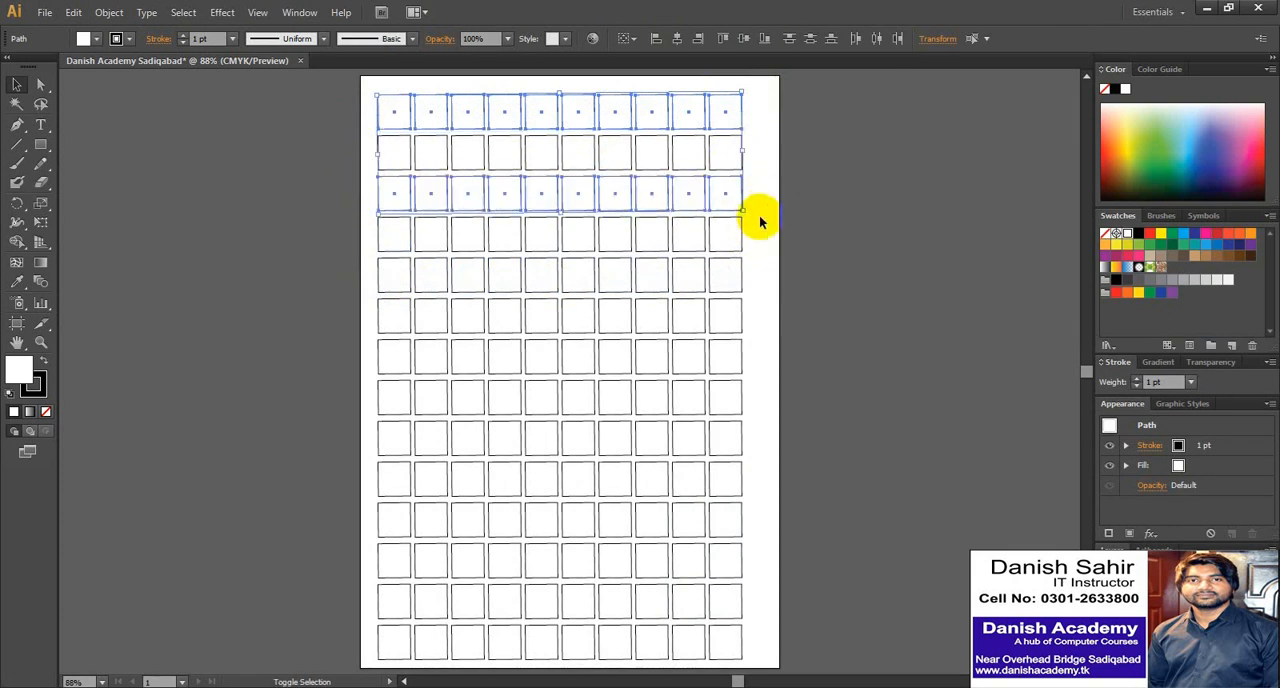
drag(750, 266, 364, 284)
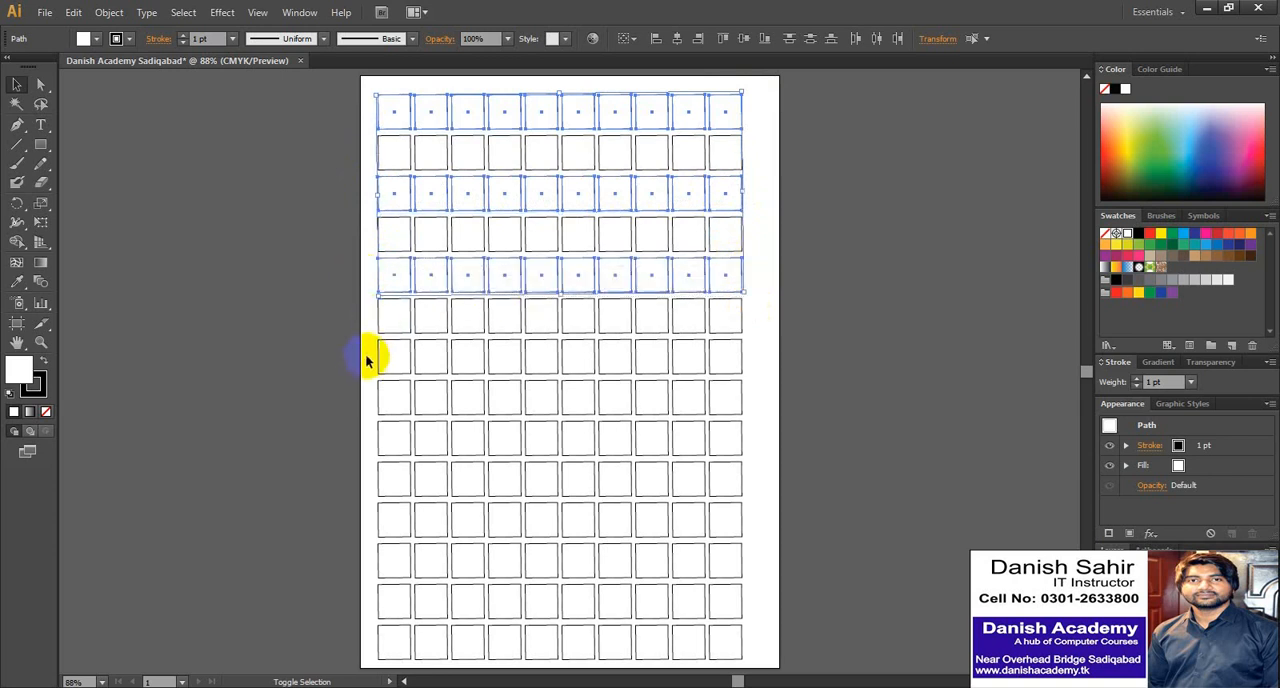
drag(366, 356, 748, 364)
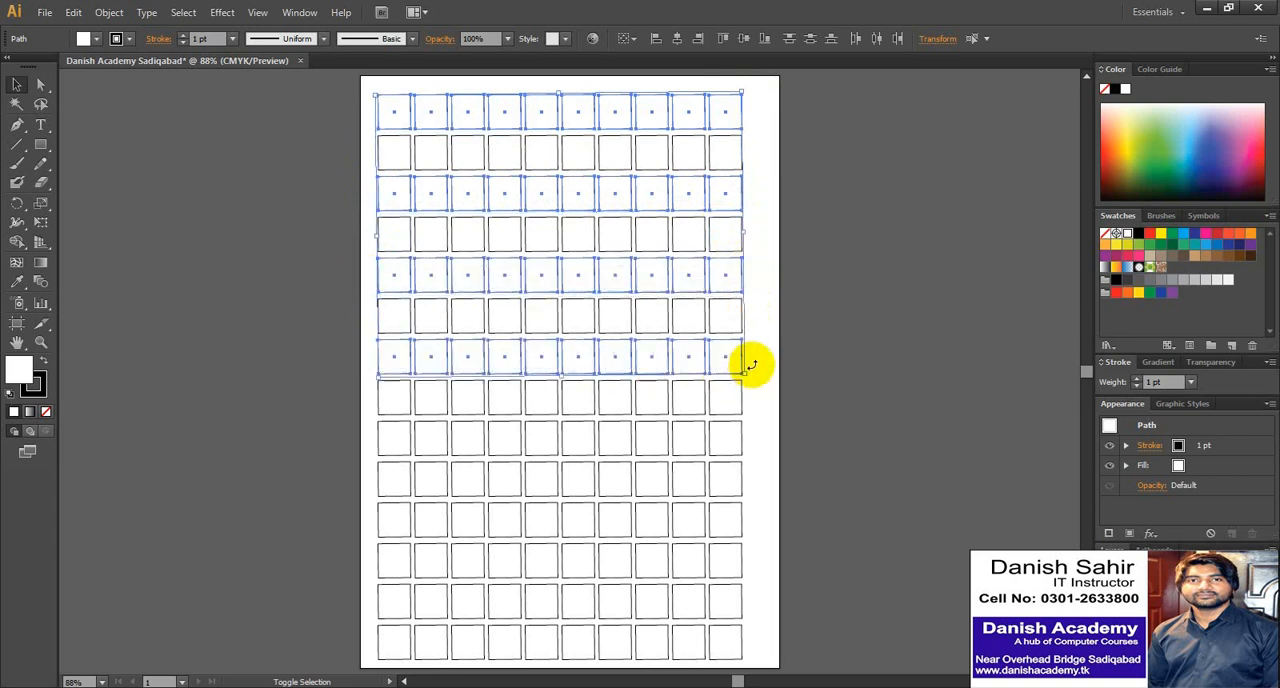
drag(757, 434, 371, 443)
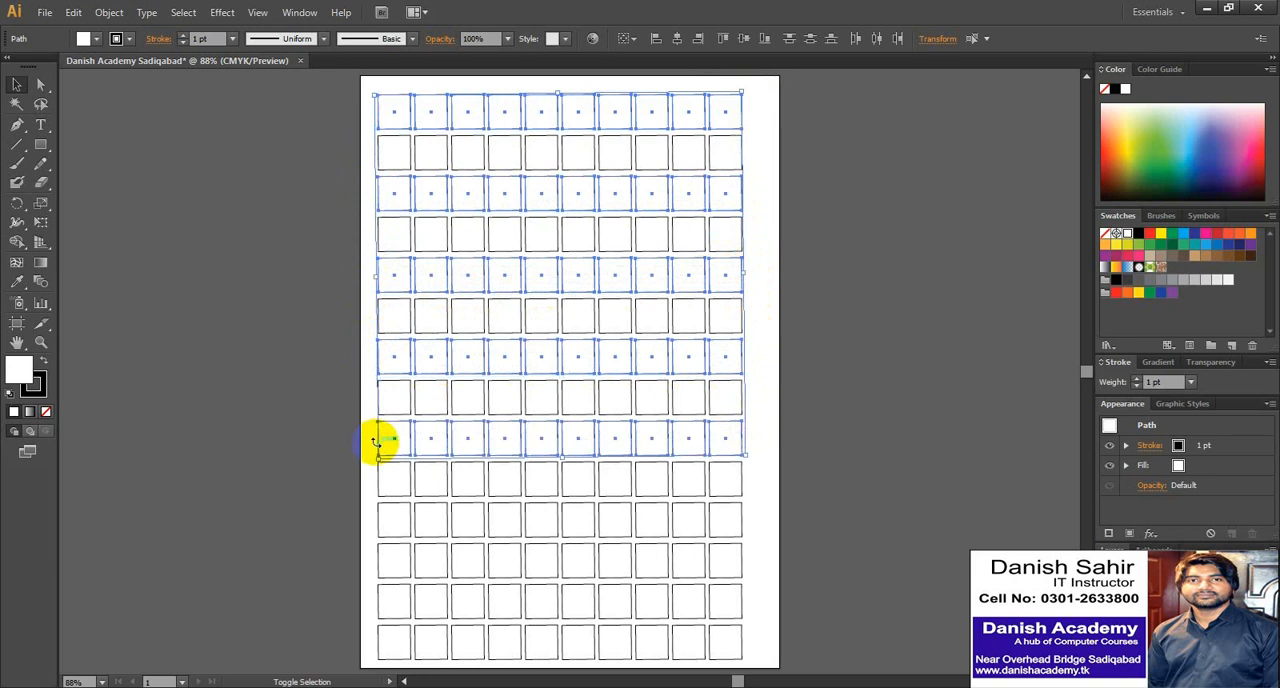
drag(373, 512, 754, 517)
drag(752, 592, 371, 620)
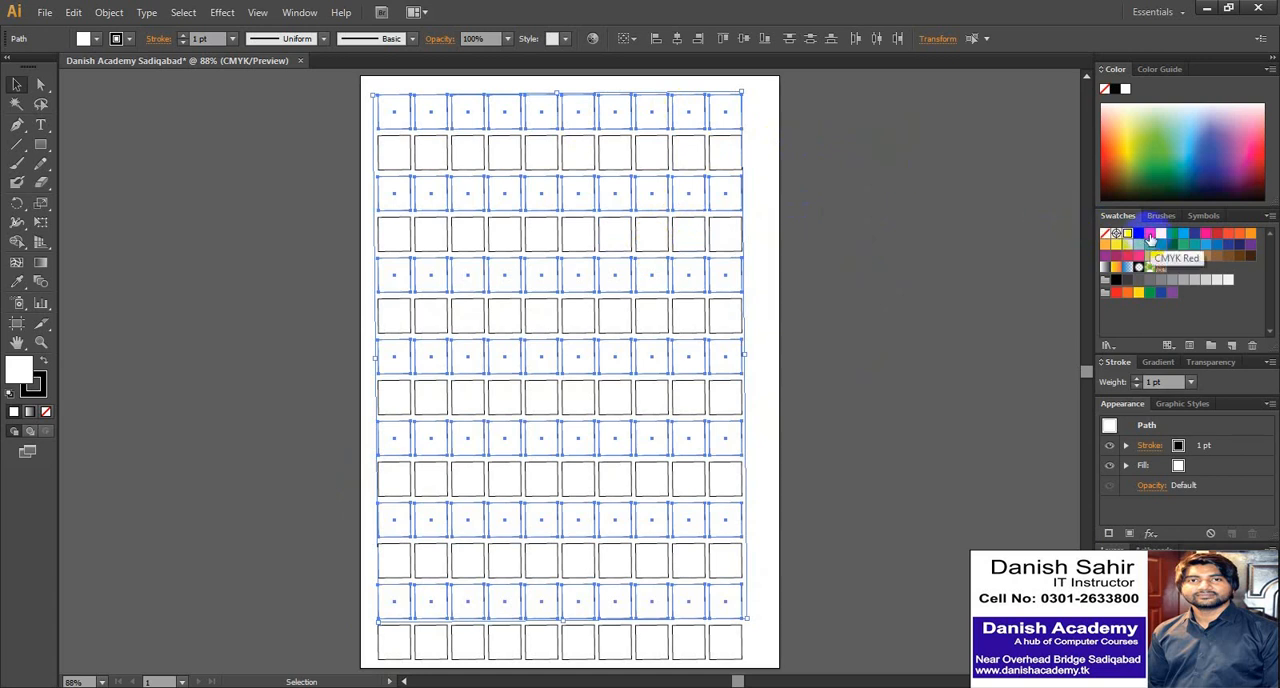
click(1149, 237)
click(759, 129)
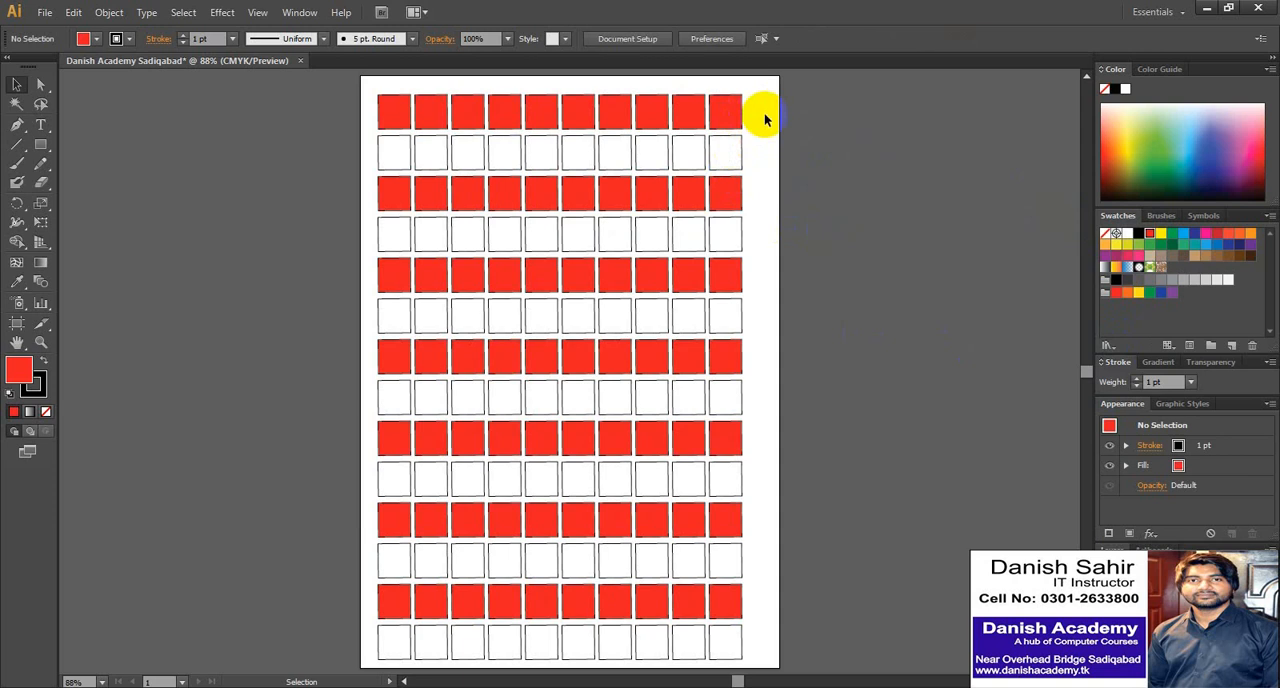
- Try recolouring the first and third rows of squares dark blue, undo the fill, and clear the selection
drag(761, 100, 370, 125)
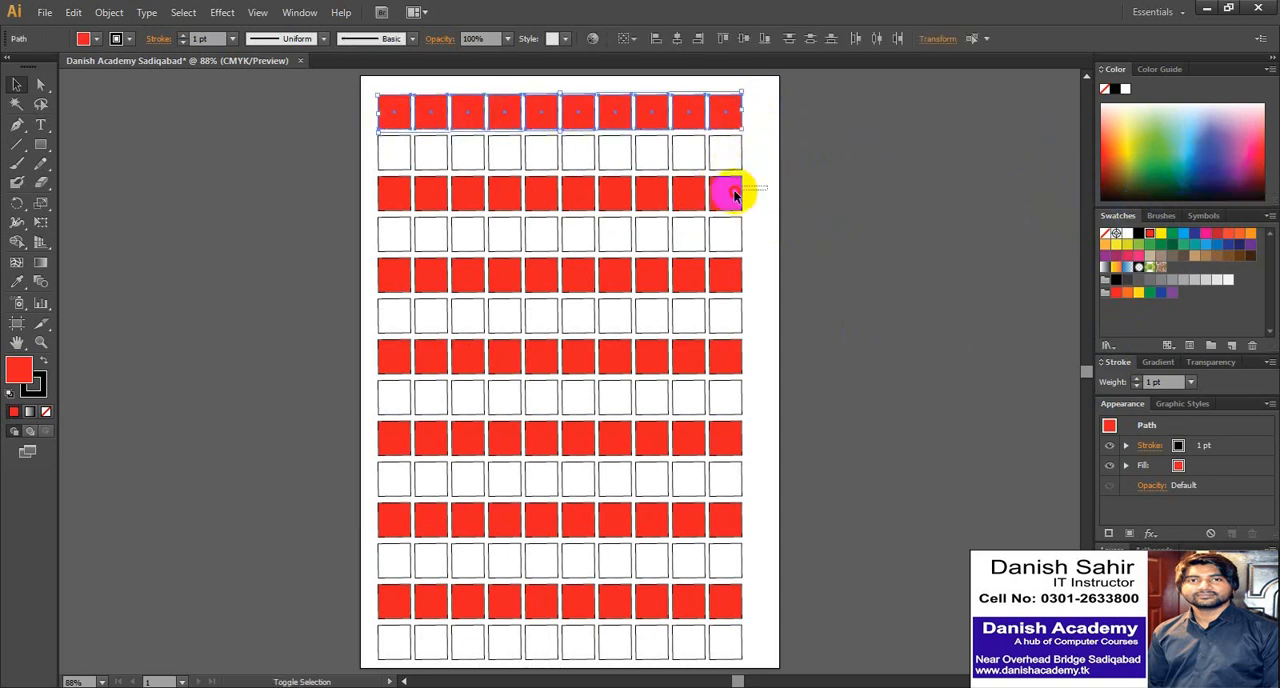
drag(735, 195, 366, 190)
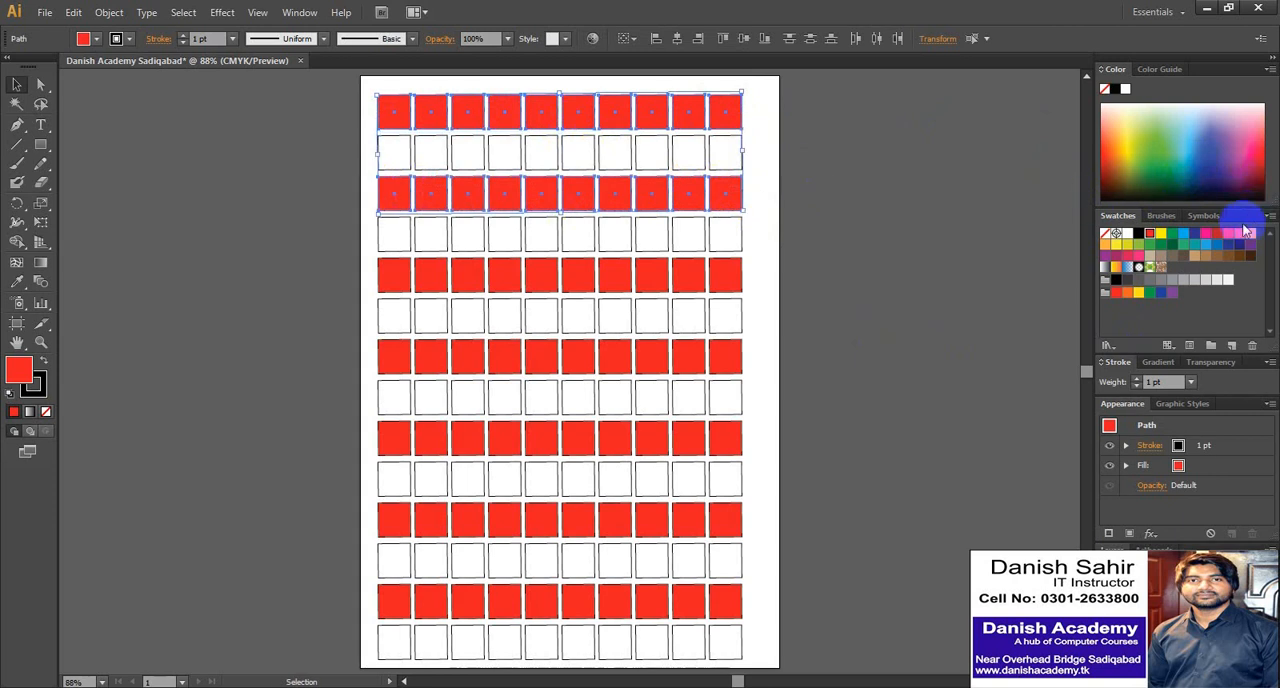
click(1194, 233)
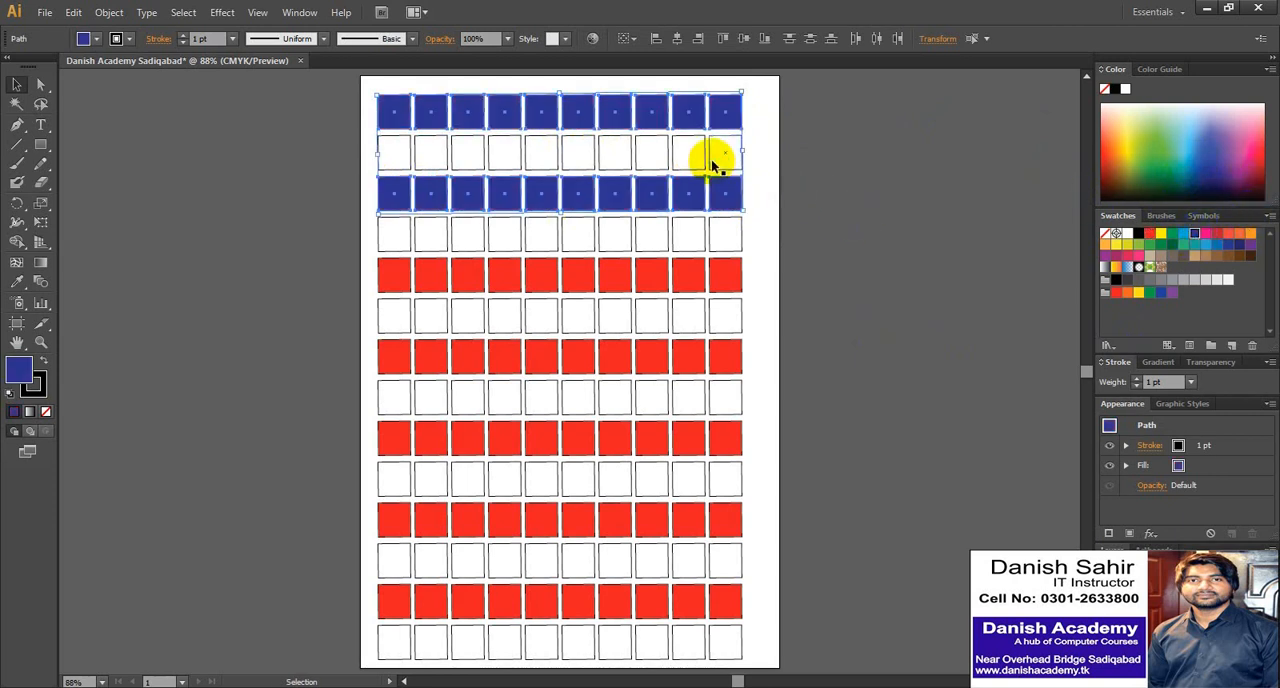
key(ctrl+z)
click(758, 116)
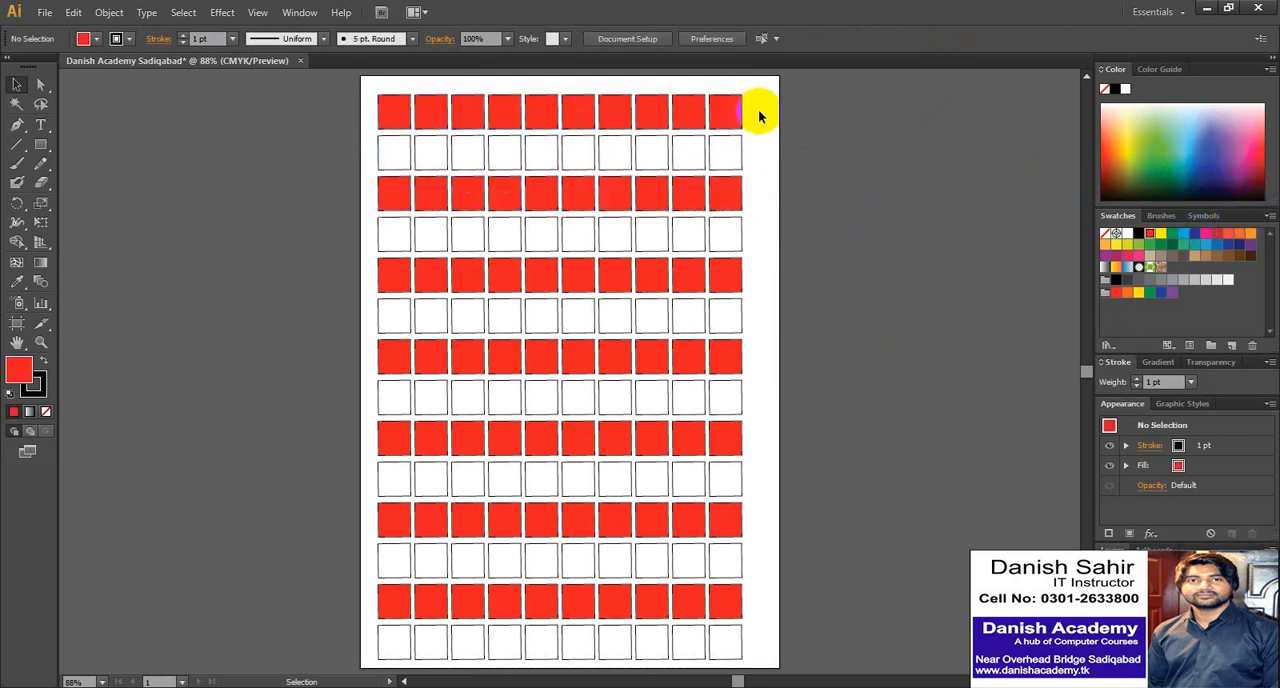
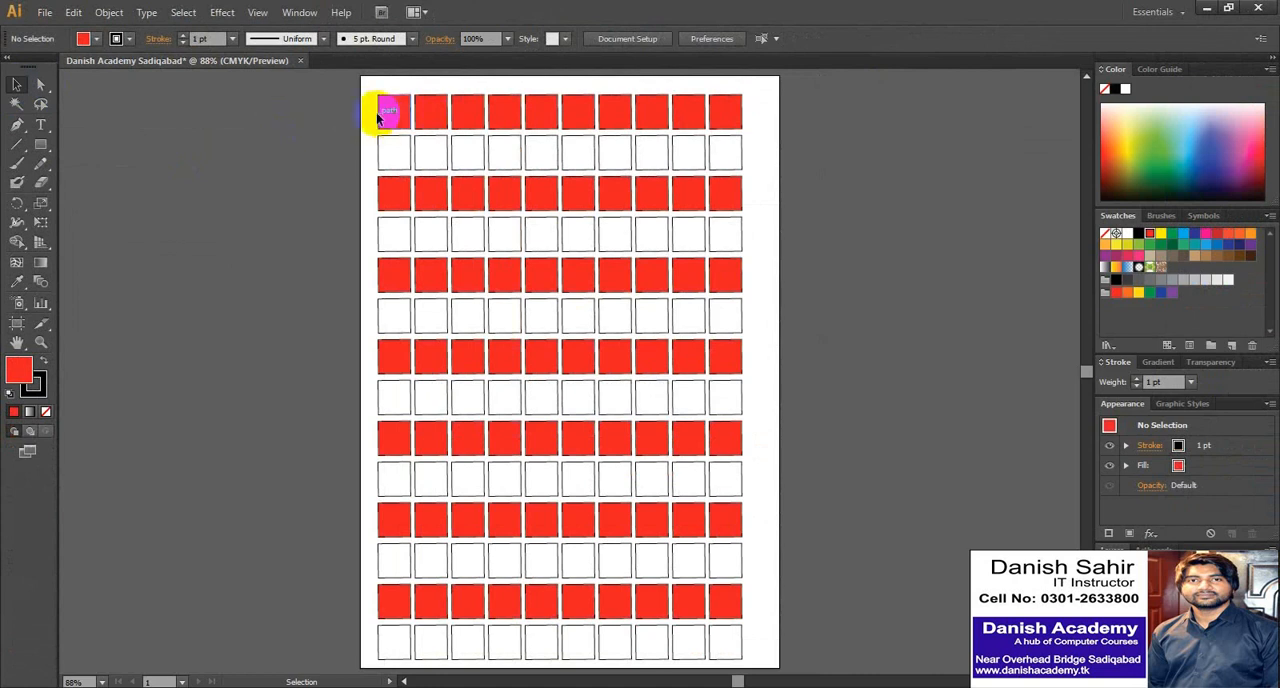
- Select the first, third and fifth rows of squares together by marquee, and clear the selection
click(365, 107)
drag(365, 107, 758, 135)
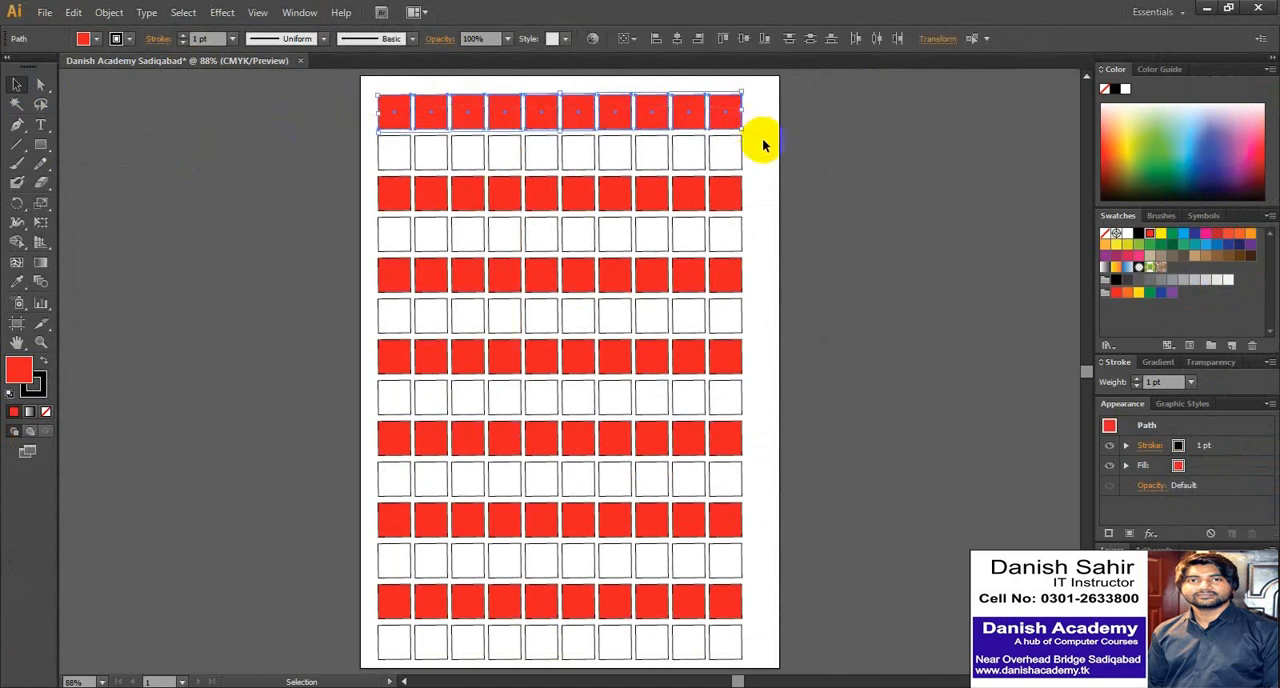
drag(759, 198, 366, 208)
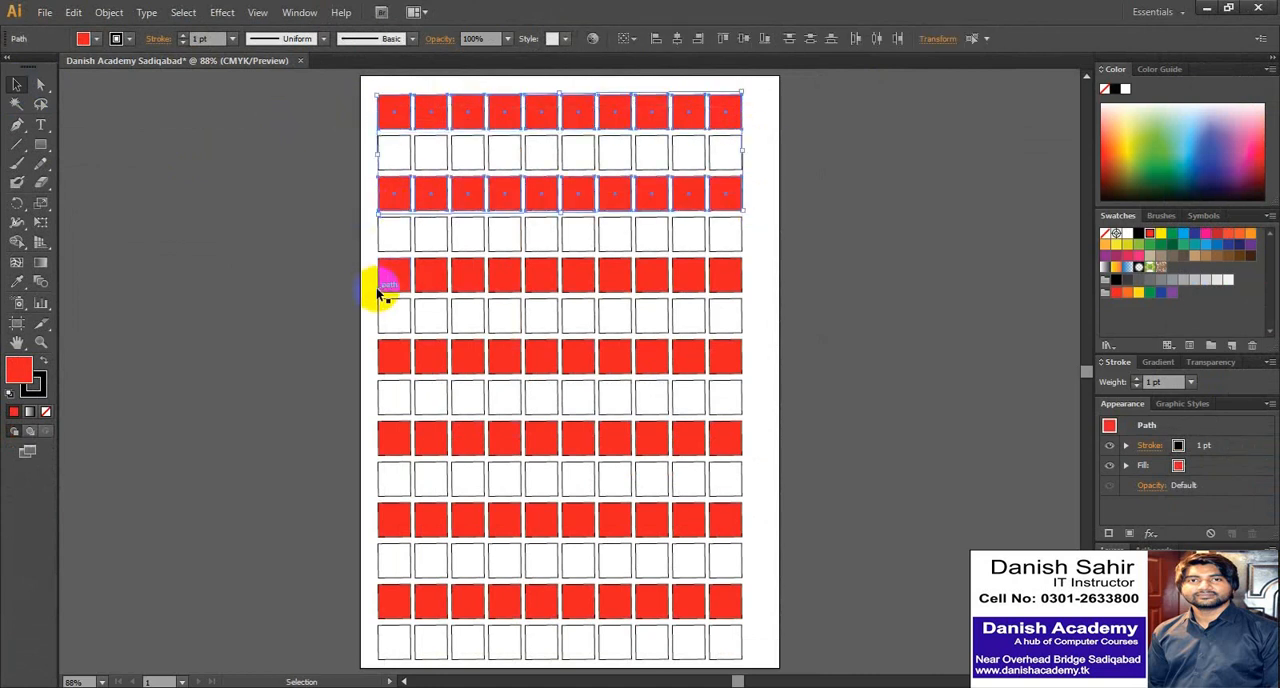
drag(372, 279, 752, 270)
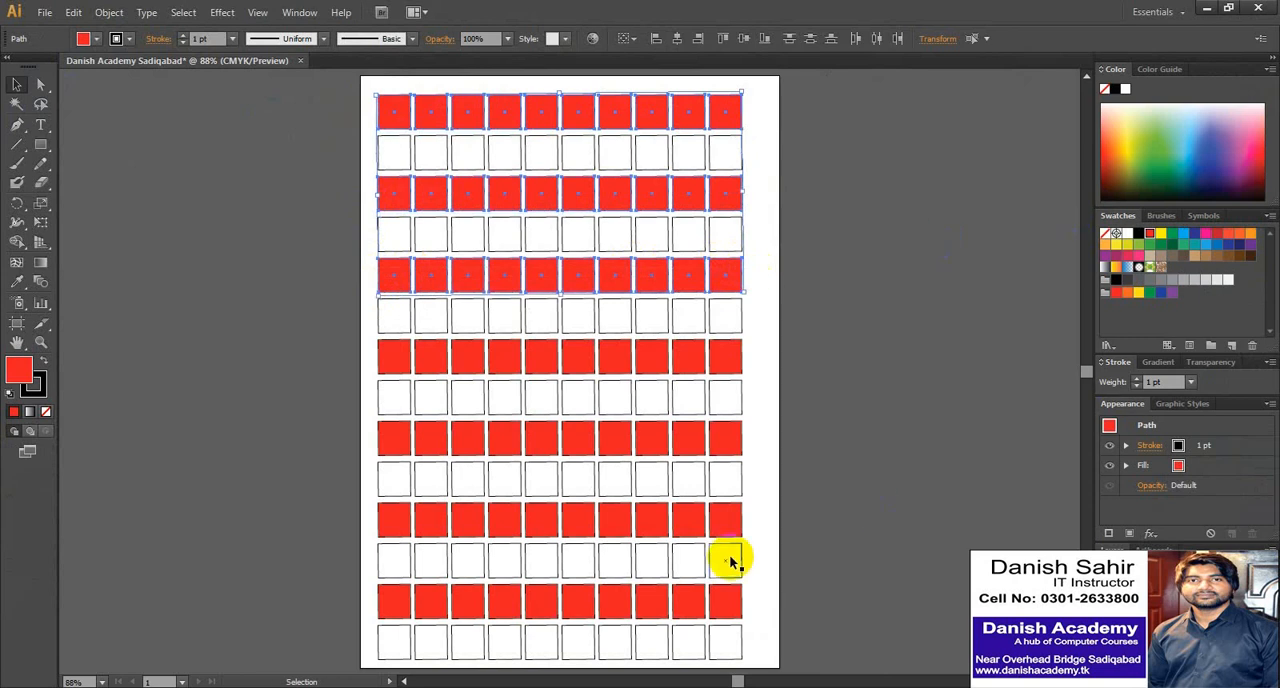
click(770, 452)
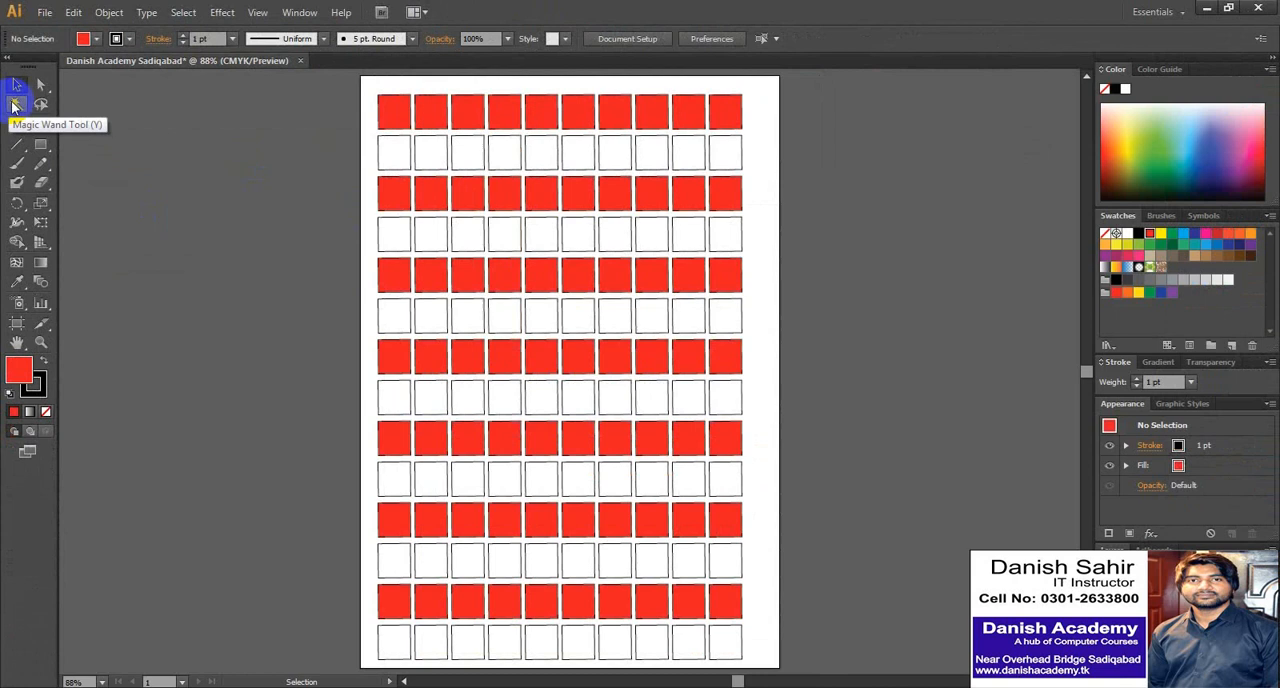
- Select all the red squares at once with the Magic Wand, fill them with light blue, and deselect everything
click(17, 120)
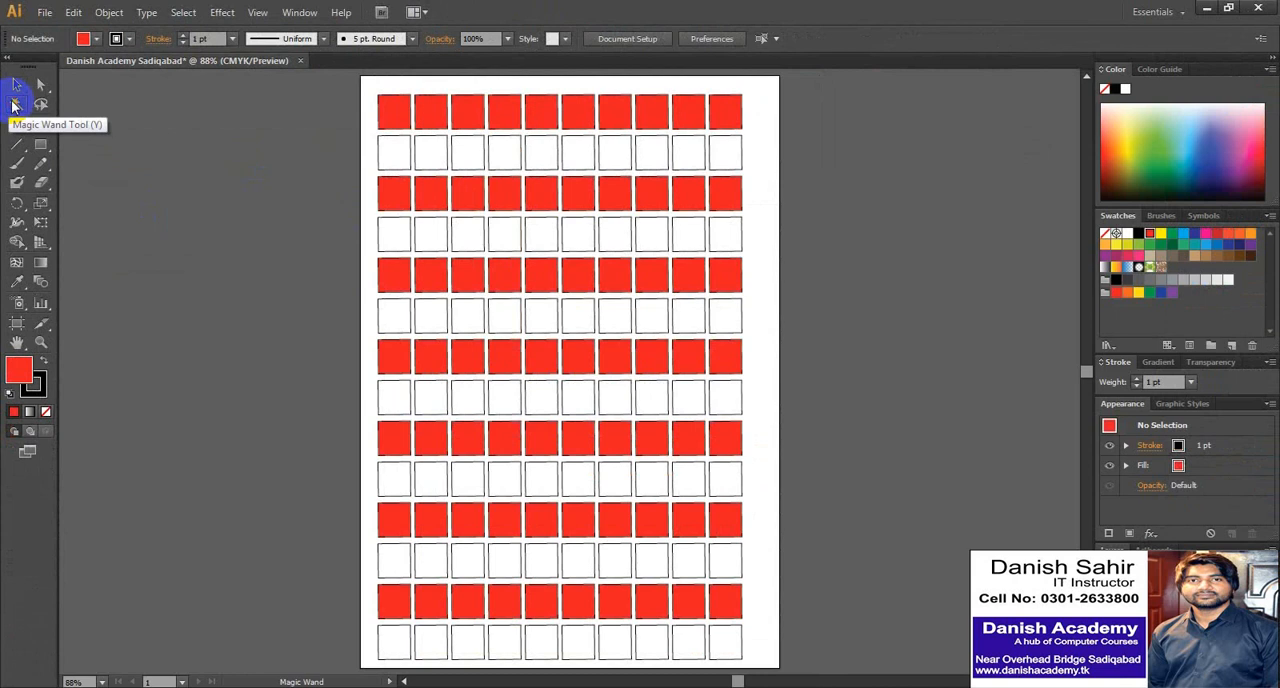
click(397, 109)
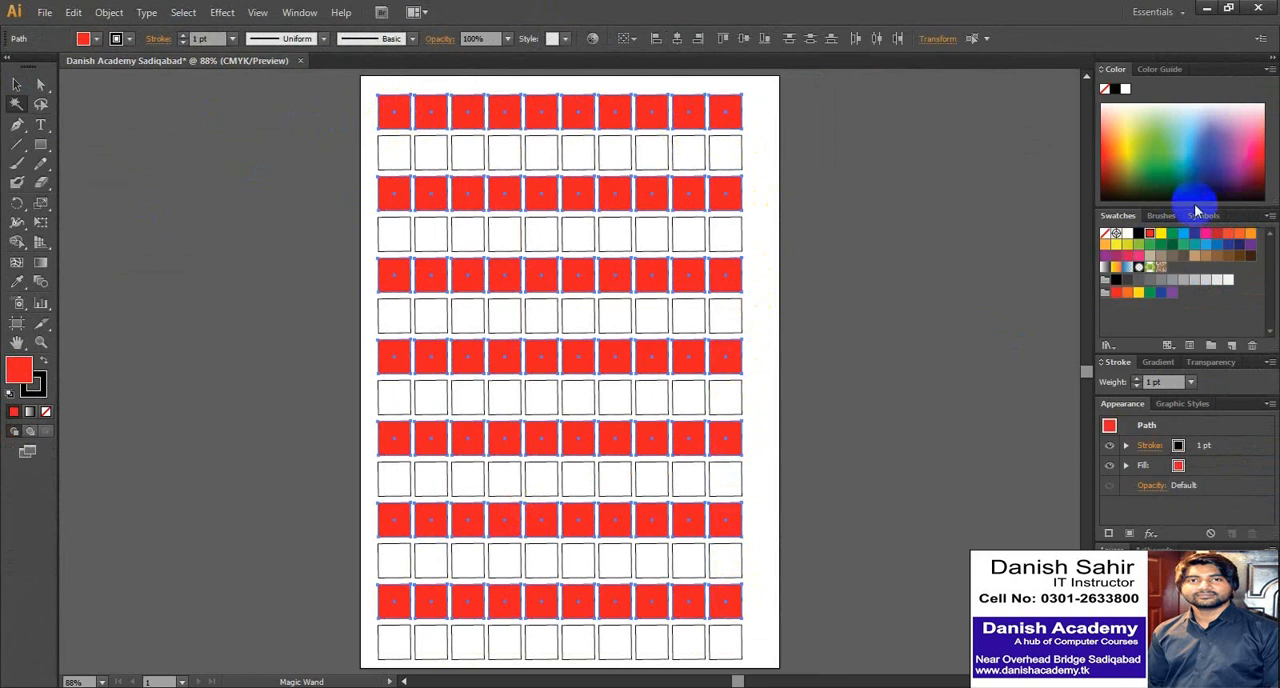
click(1183, 236)
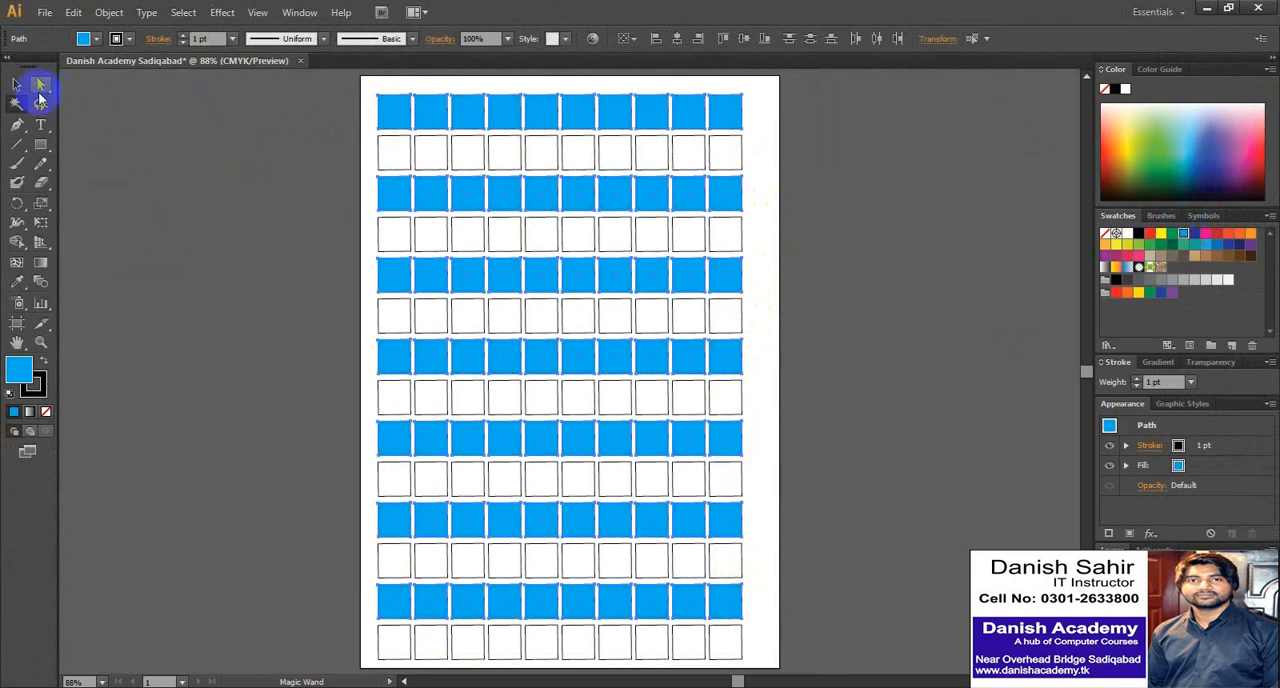
click(18, 85)
click(752, 118)
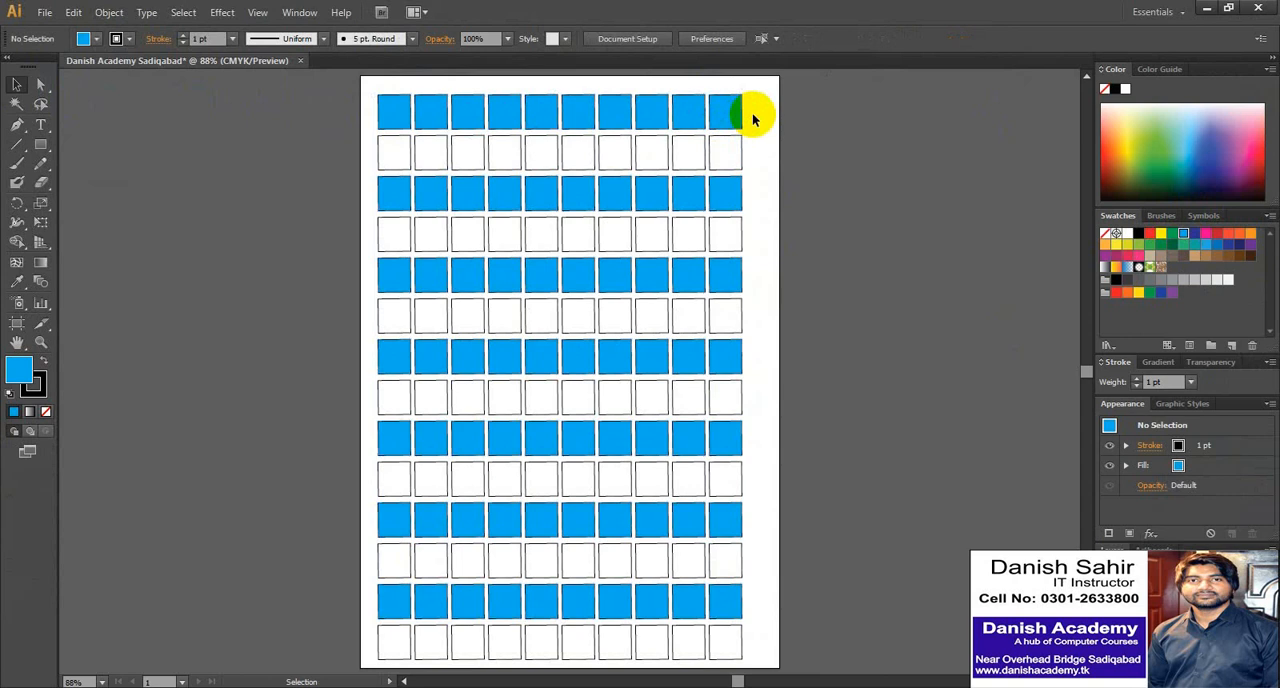
- Select all the light blue squares with the Magic Wand and fill them with dark blue
click(17, 104)
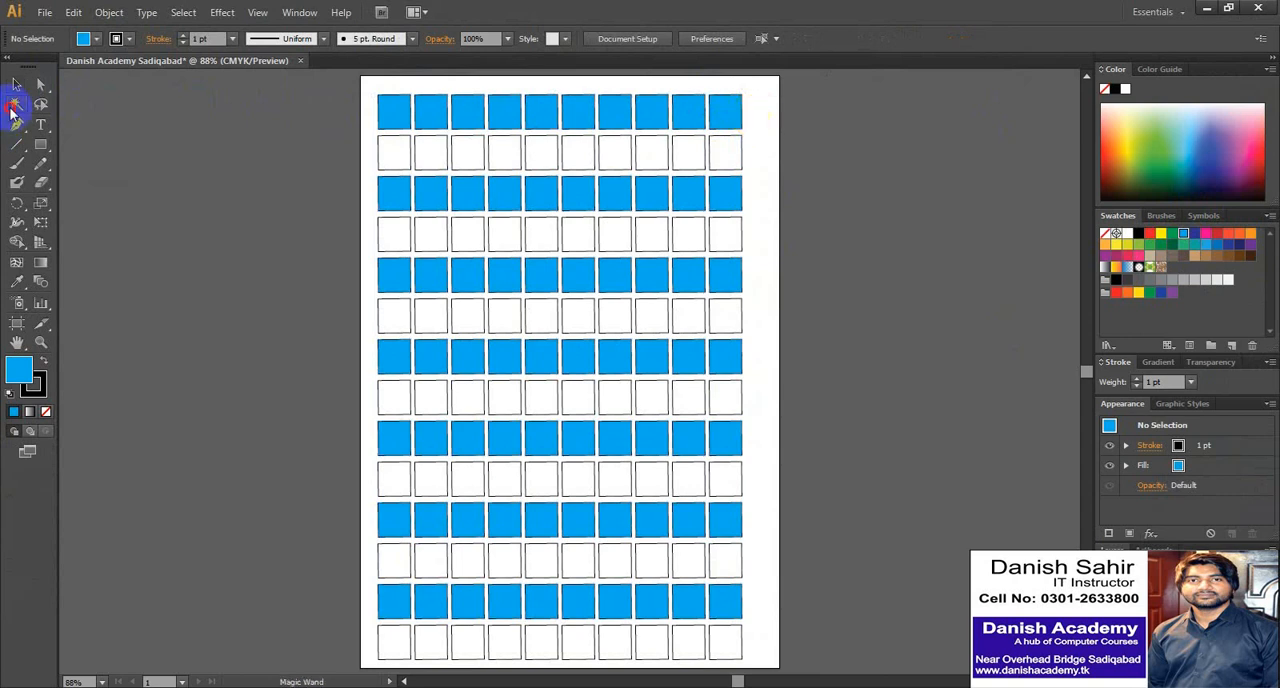
click(389, 112)
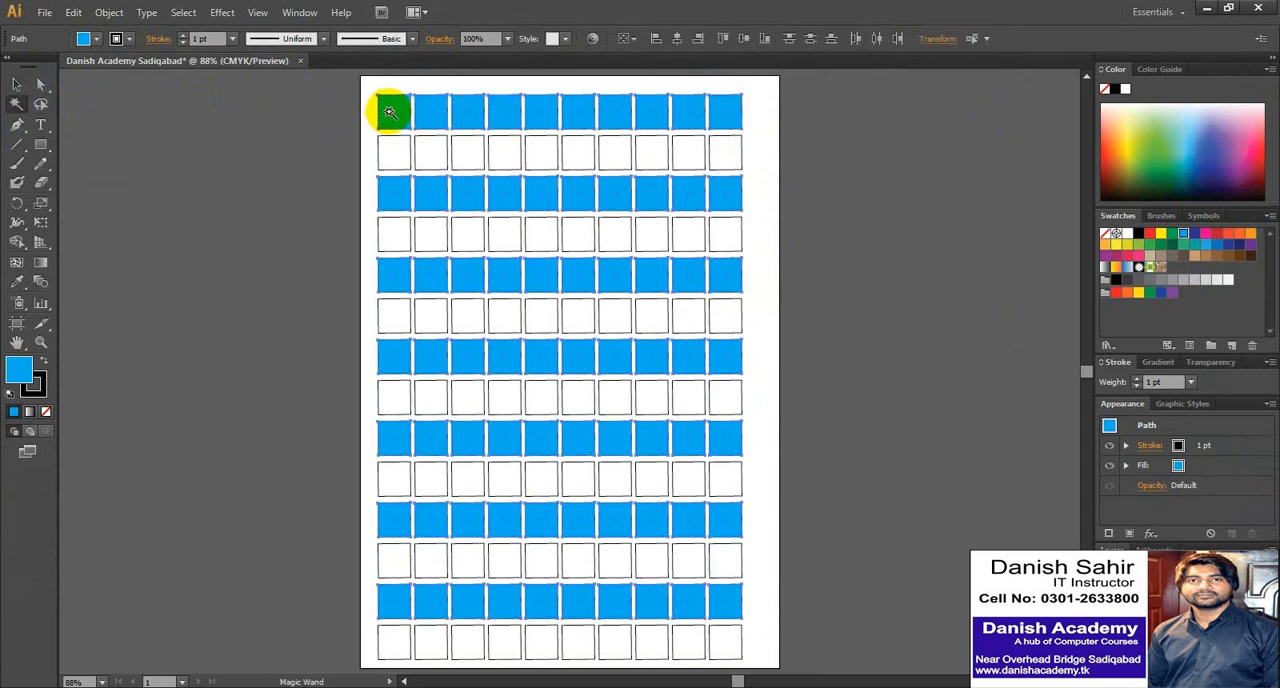
click(1194, 233)
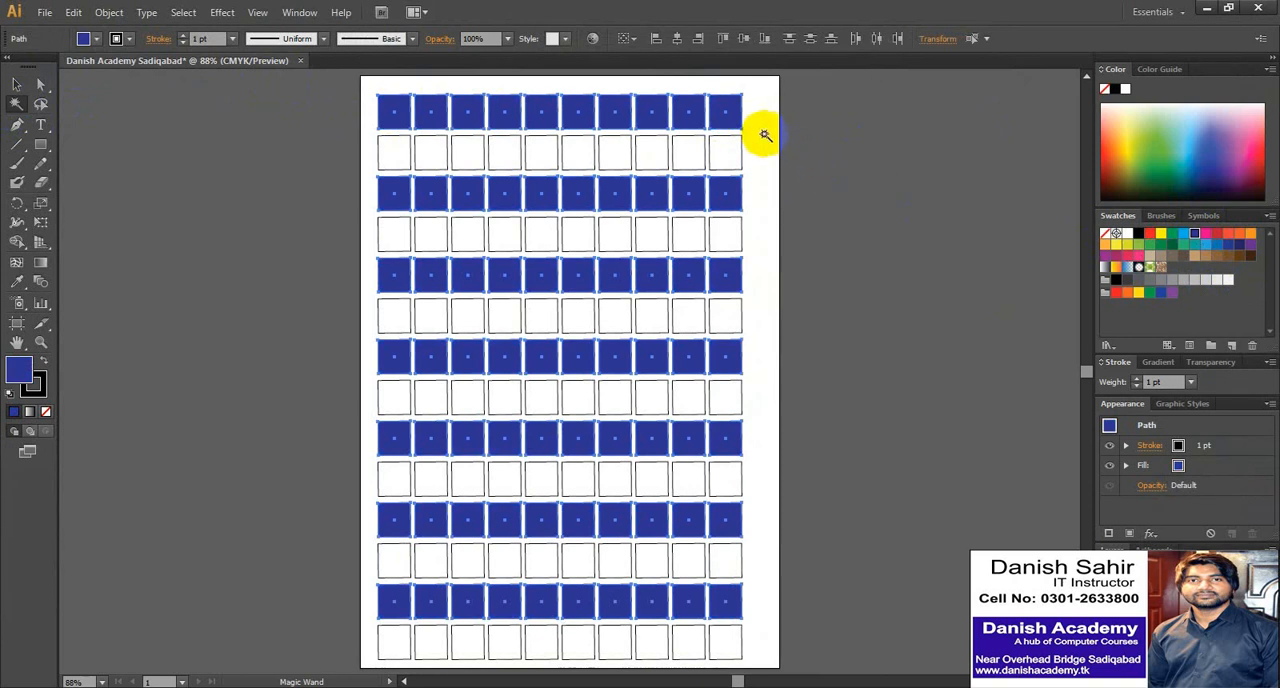
- Select the entire grid of squares by marquee and delete it to empty the artboard
click(20, 88)
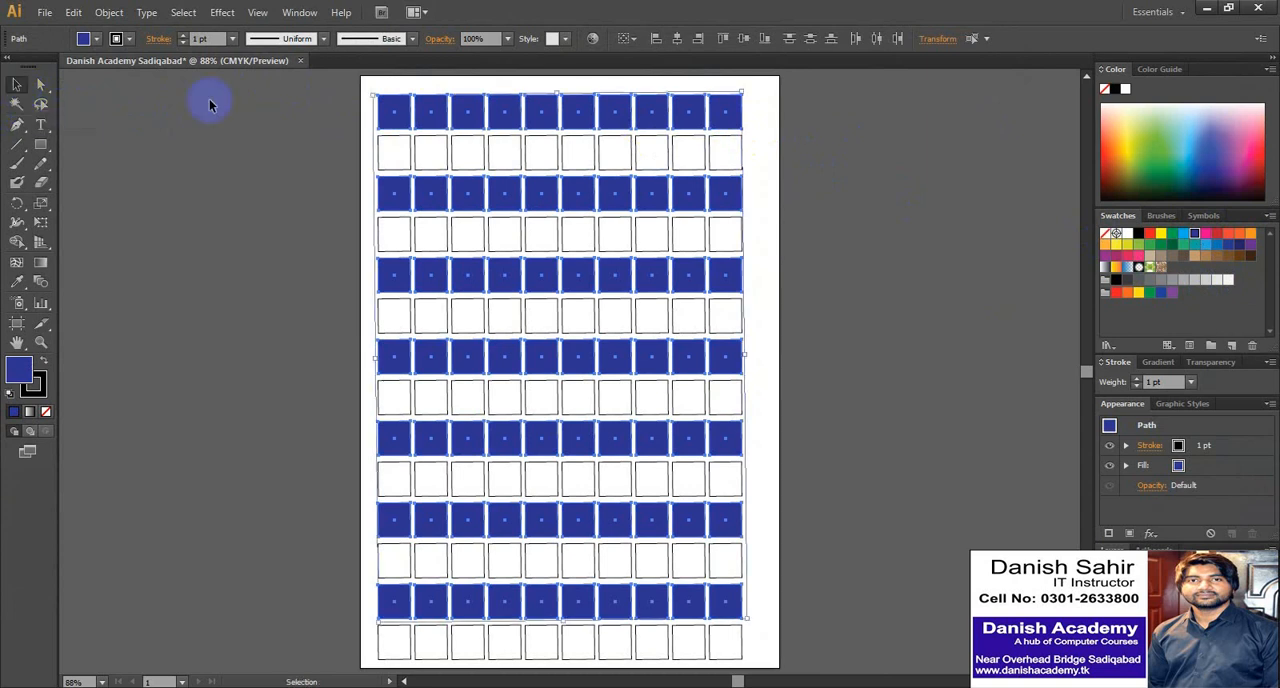
click(336, 87)
drag(374, 89, 771, 669)
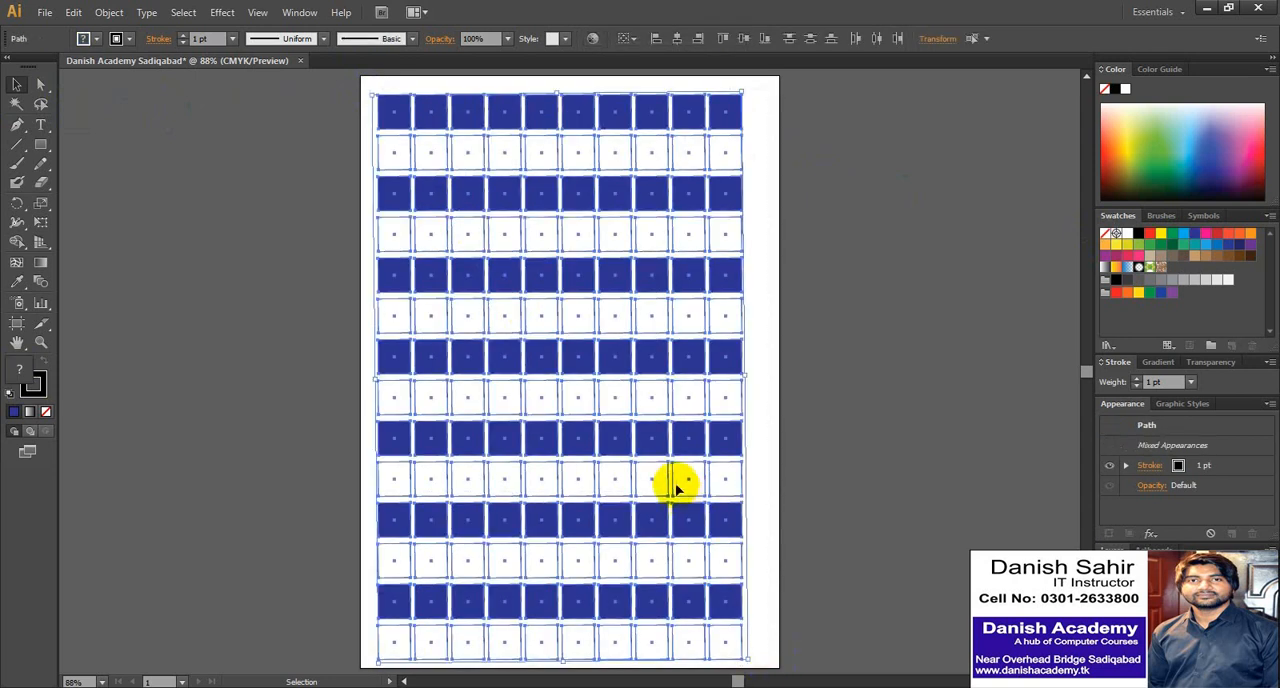
key(Delete)
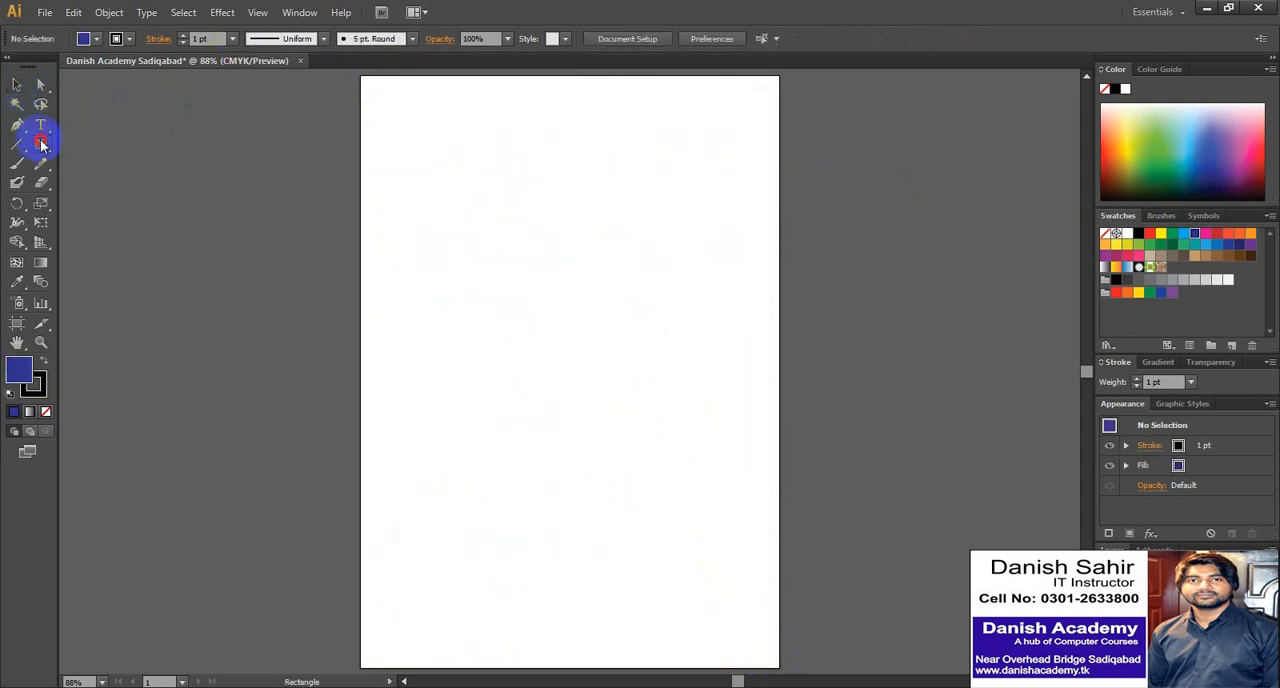
- Draw eleven ellipses of varied sizes and proportions, scattered over the upper part of the artboard
drag(41, 143, 79, 179)
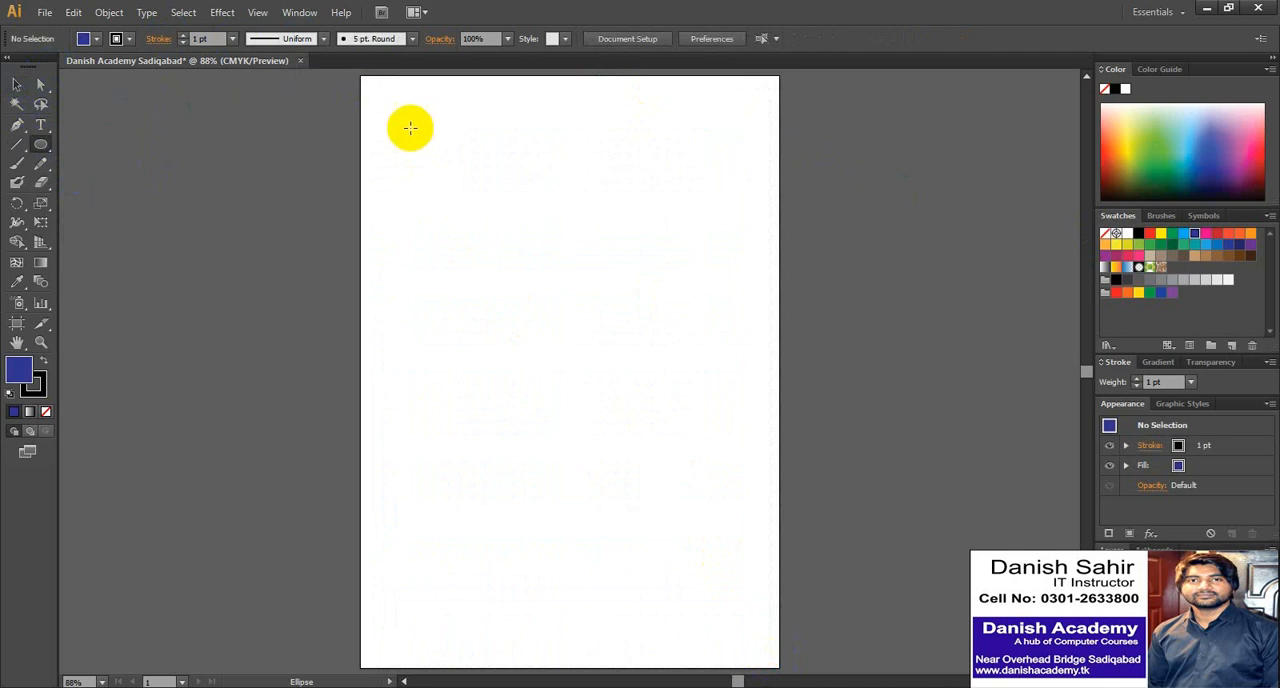
mouse_move(409, 126)
mouse_down()
mouse_move(437, 161)
mouse_move(537, 161)
mouse_up()
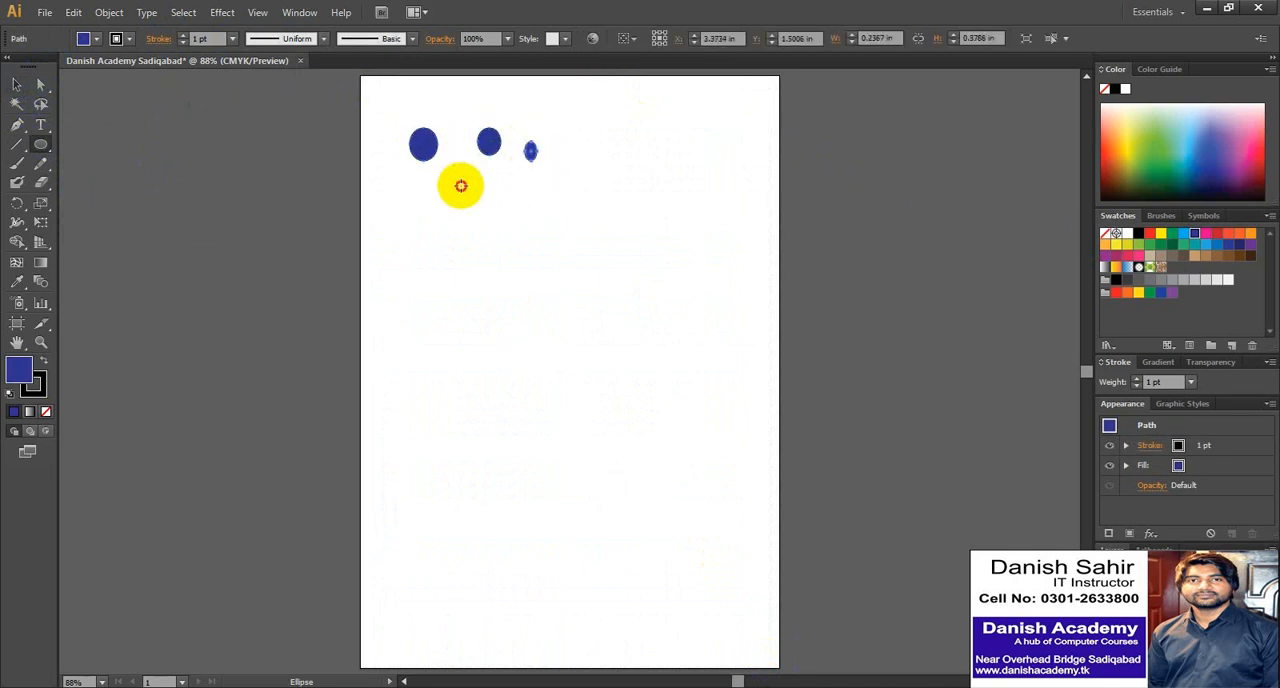
mouse_move(460, 185)
mouse_down()
mouse_move(478, 211)
mouse_move(455, 248)
mouse_up()
mouse_move(500, 186)
mouse_down()
mouse_move(531, 226)
mouse_move(544, 298)
mouse_up()
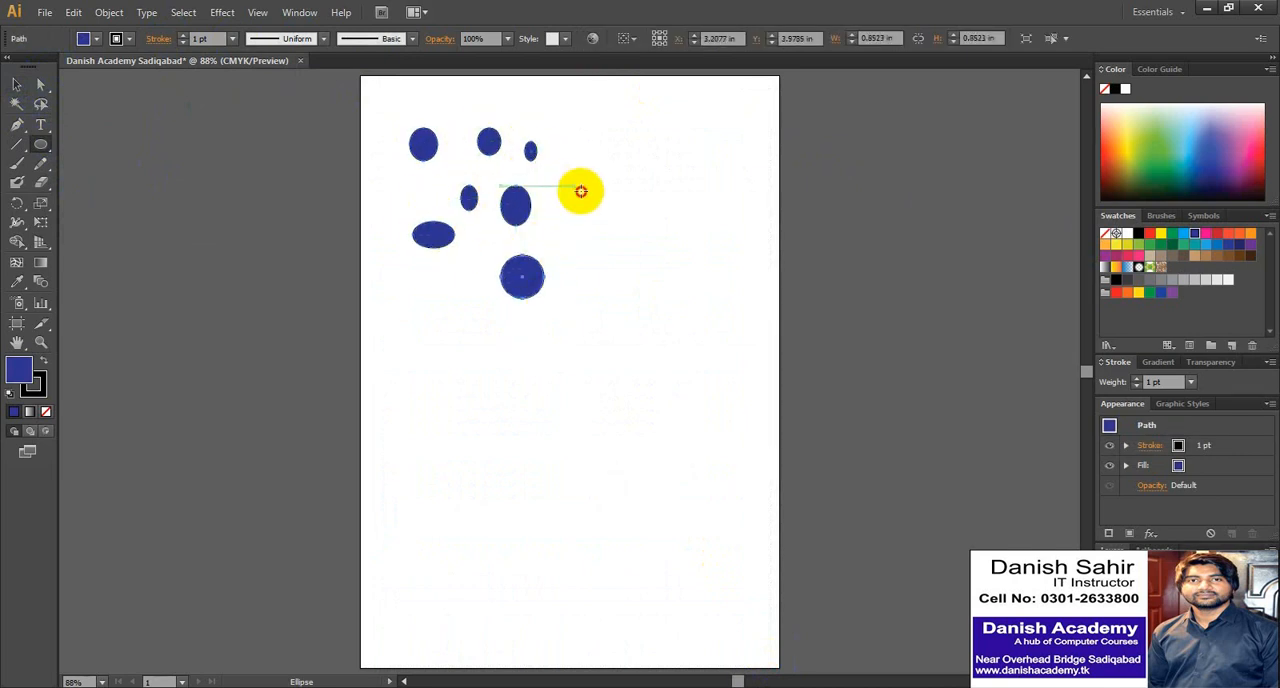
drag(574, 184, 605, 206)
drag(583, 126, 620, 152)
drag(583, 241, 620, 295)
drag(400, 171, 434, 195)
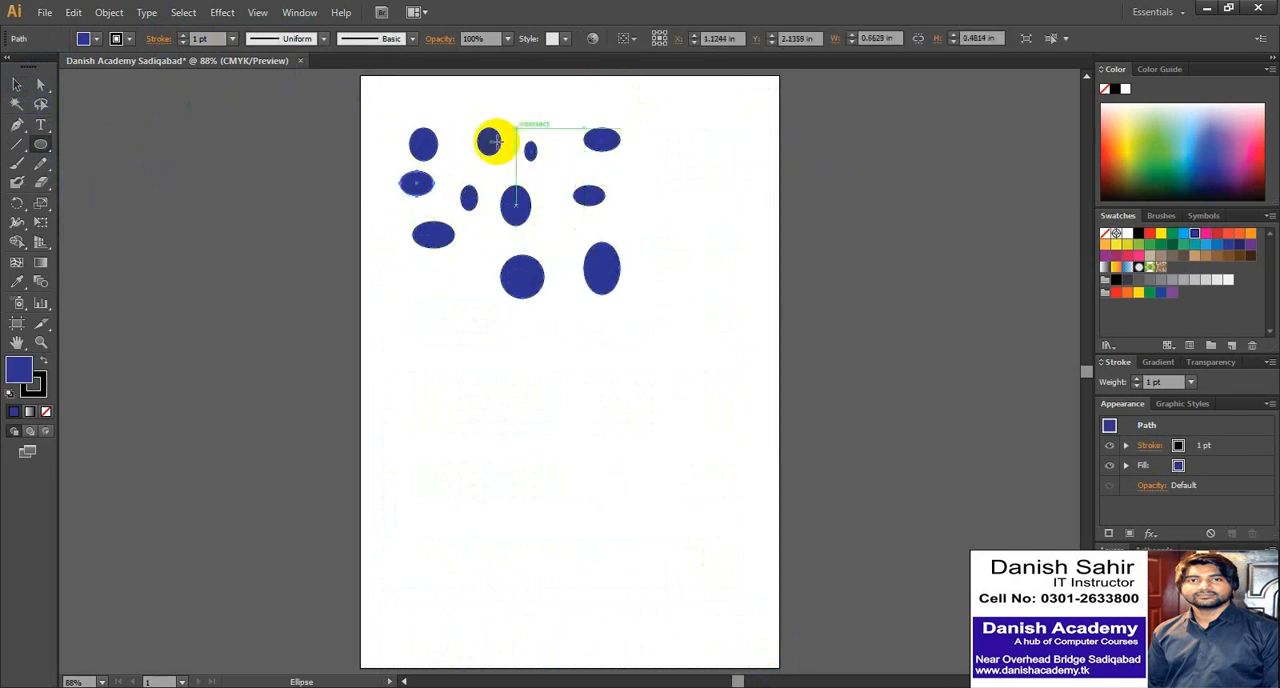
- Fill the second ellipse in the top row, the large lower-middle circle and the small flat ellipse on the right with light blue
key(v)
click(488, 141)
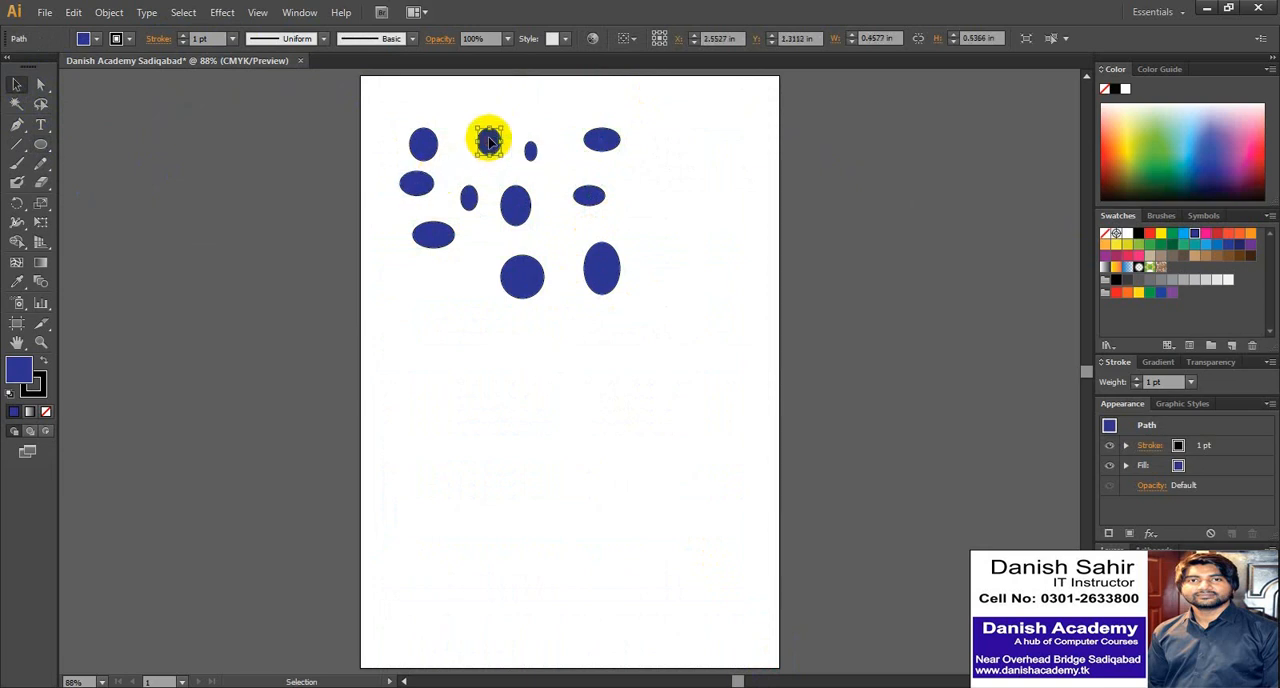
click(1183, 235)
click(527, 296)
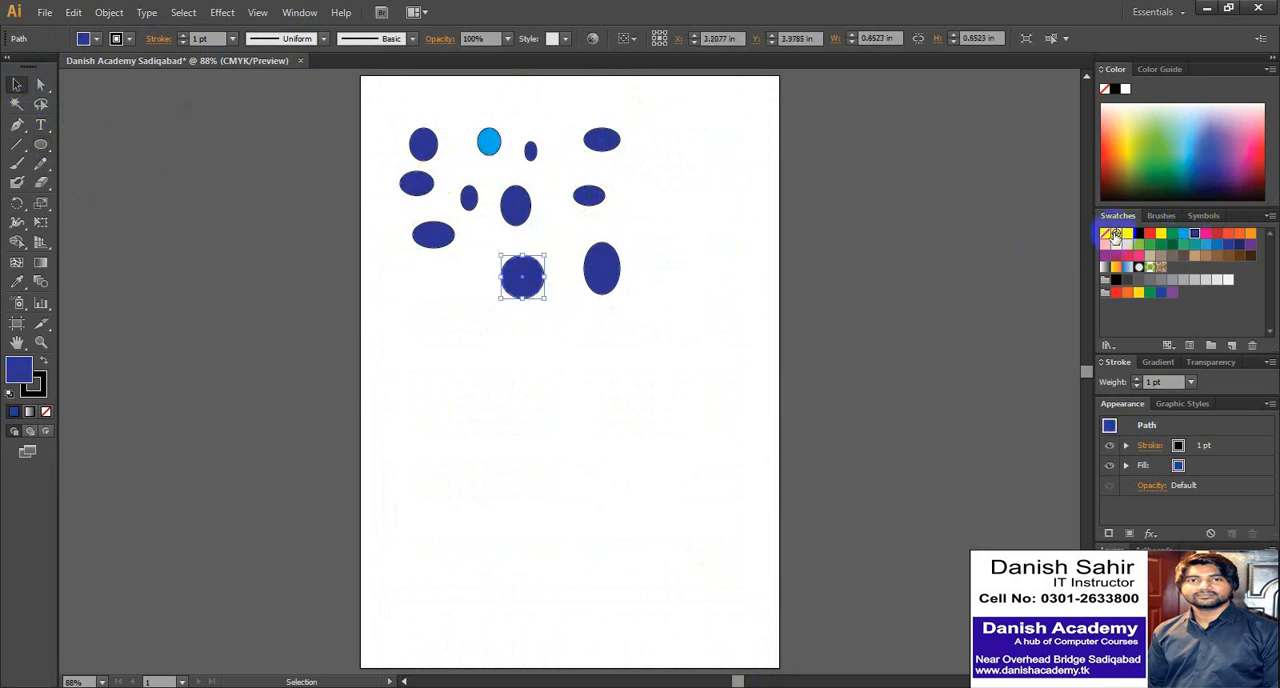
click(1183, 233)
click(589, 196)
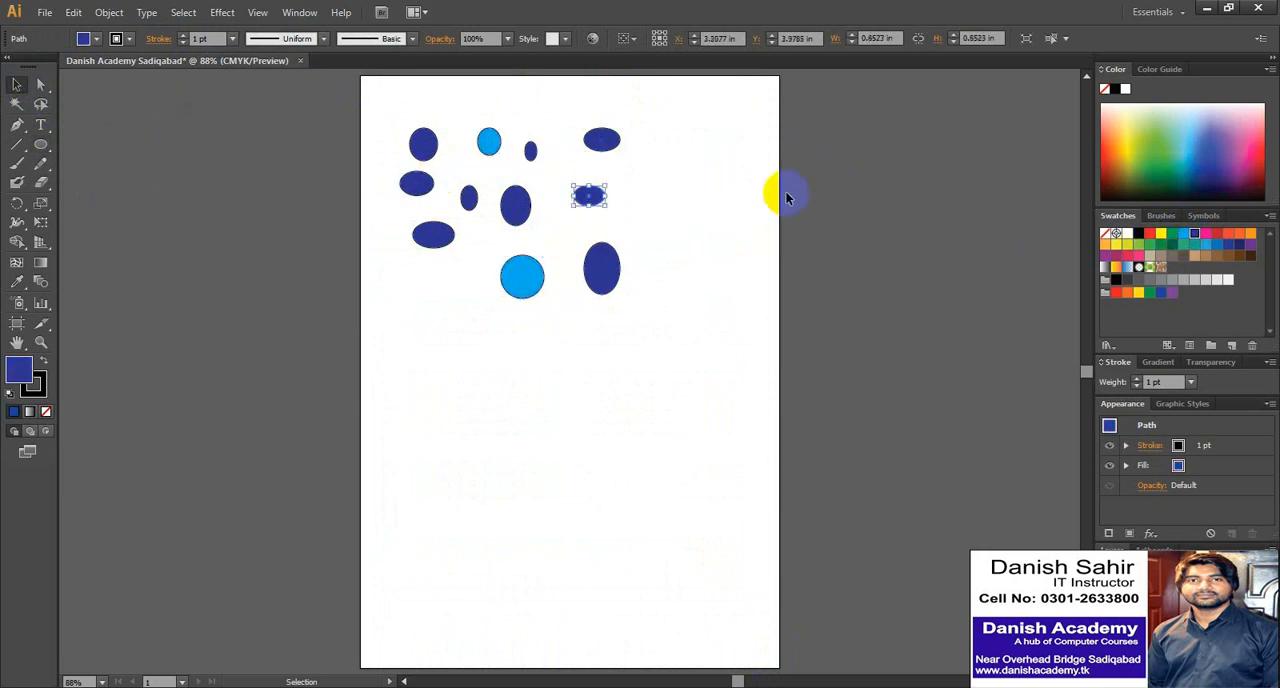
click(1183, 233)
- Fill the two upper-left ellipses and the tall ellipse in the middle of the group with dark red
click(416, 182)
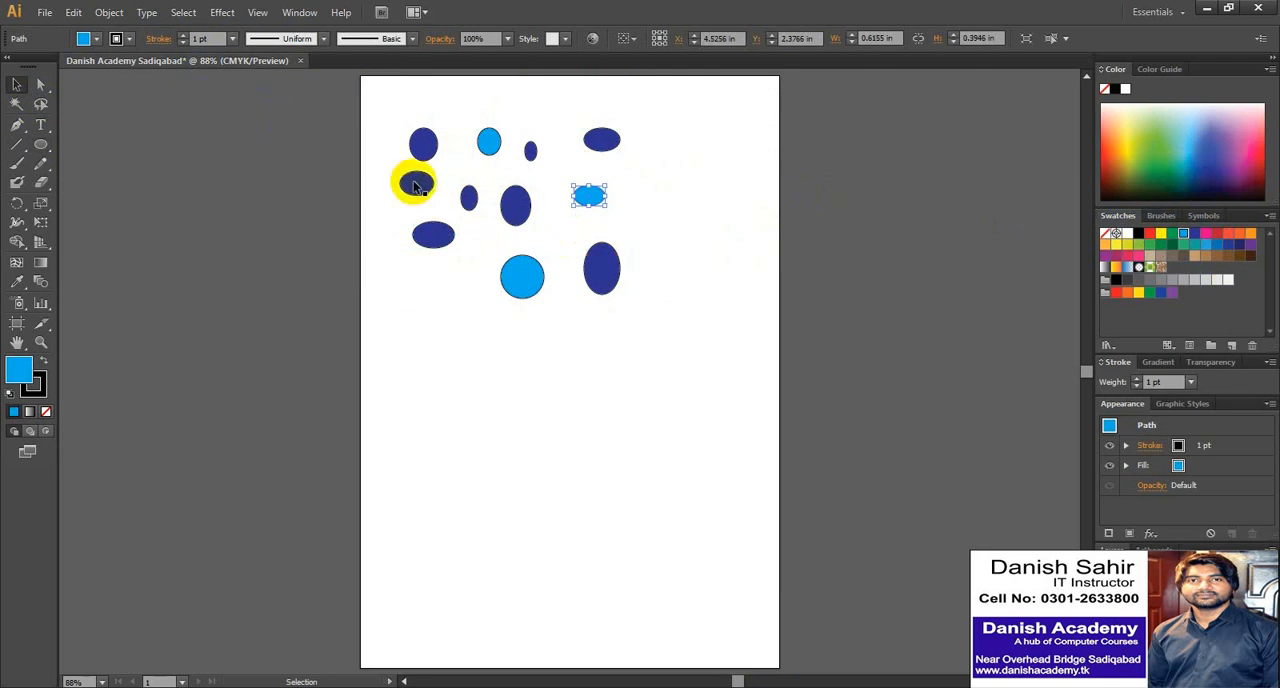
click(1216, 233)
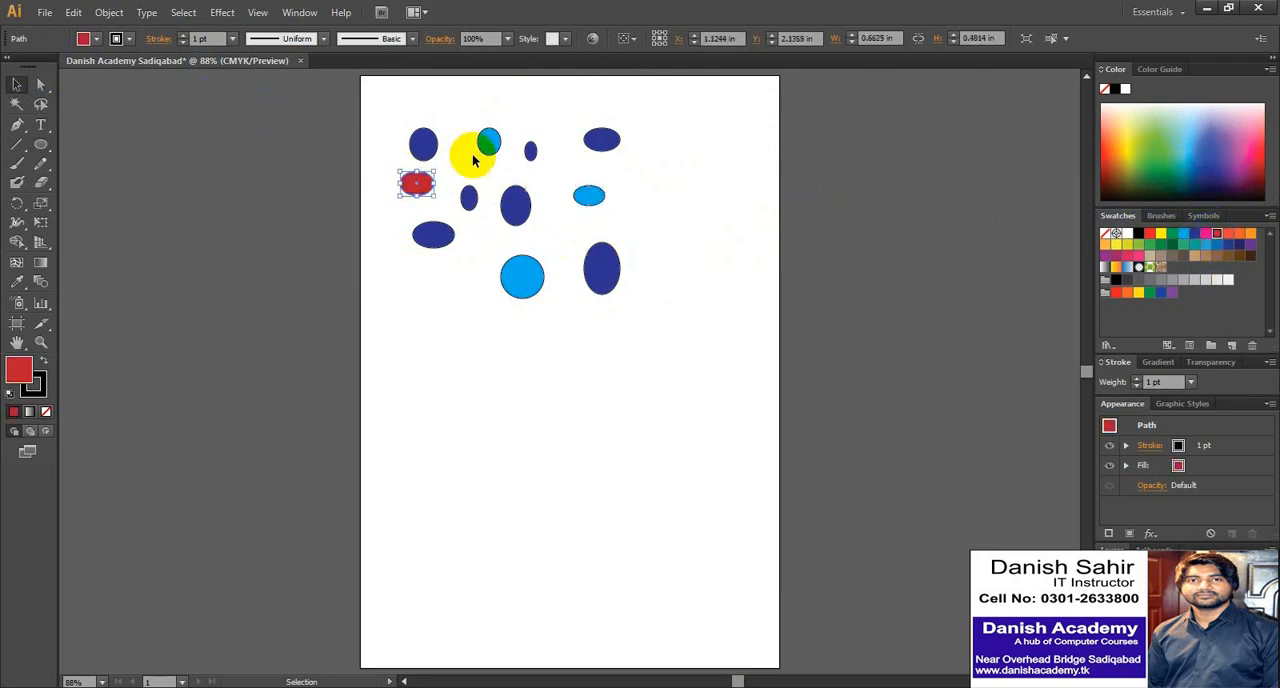
click(423, 143)
click(1216, 233)
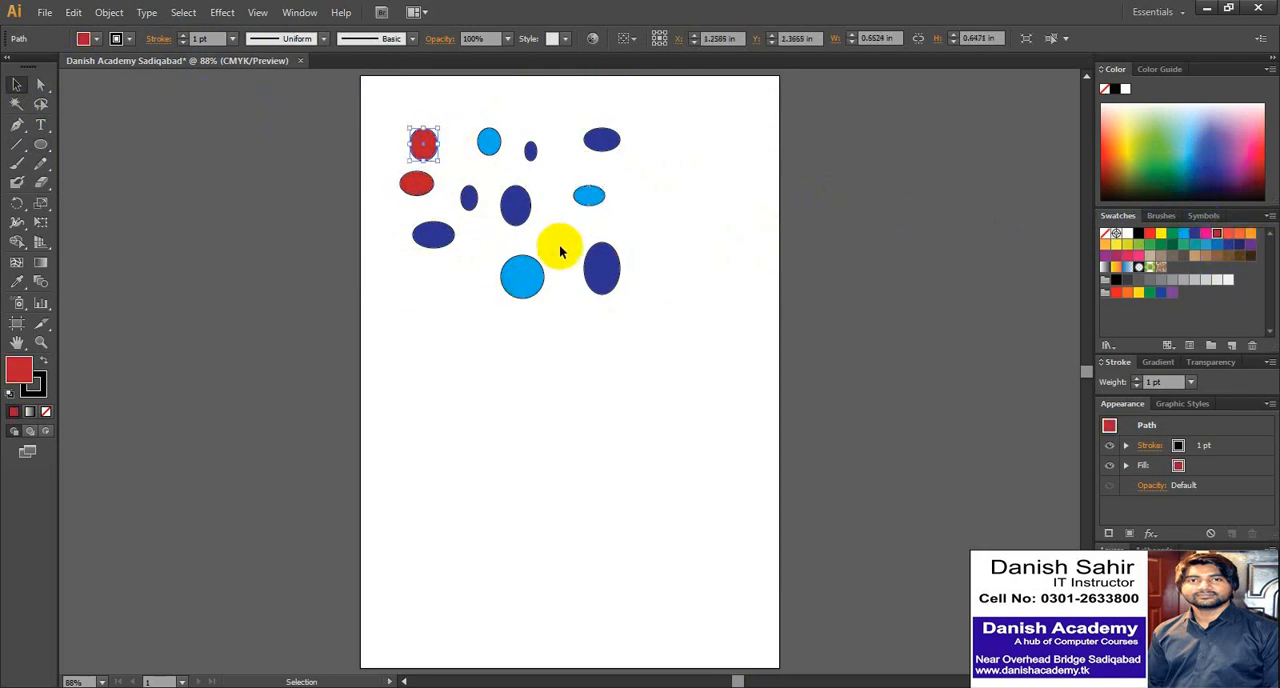
click(520, 218)
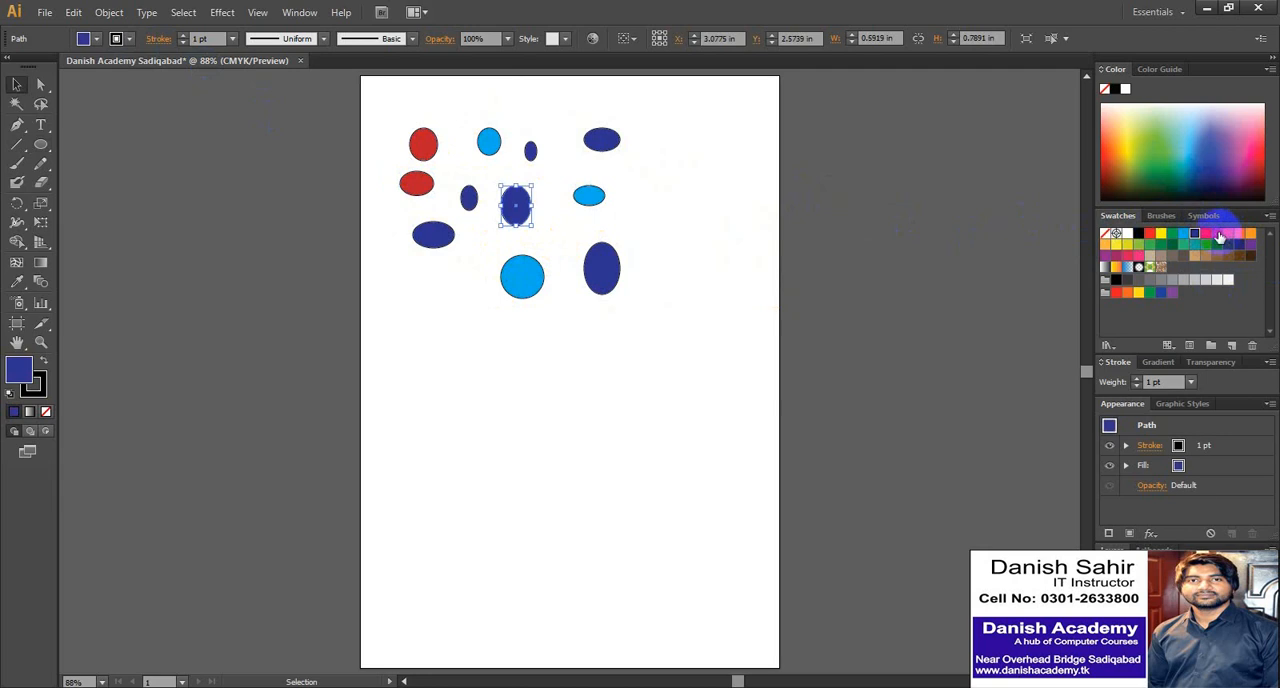
click(1218, 235)
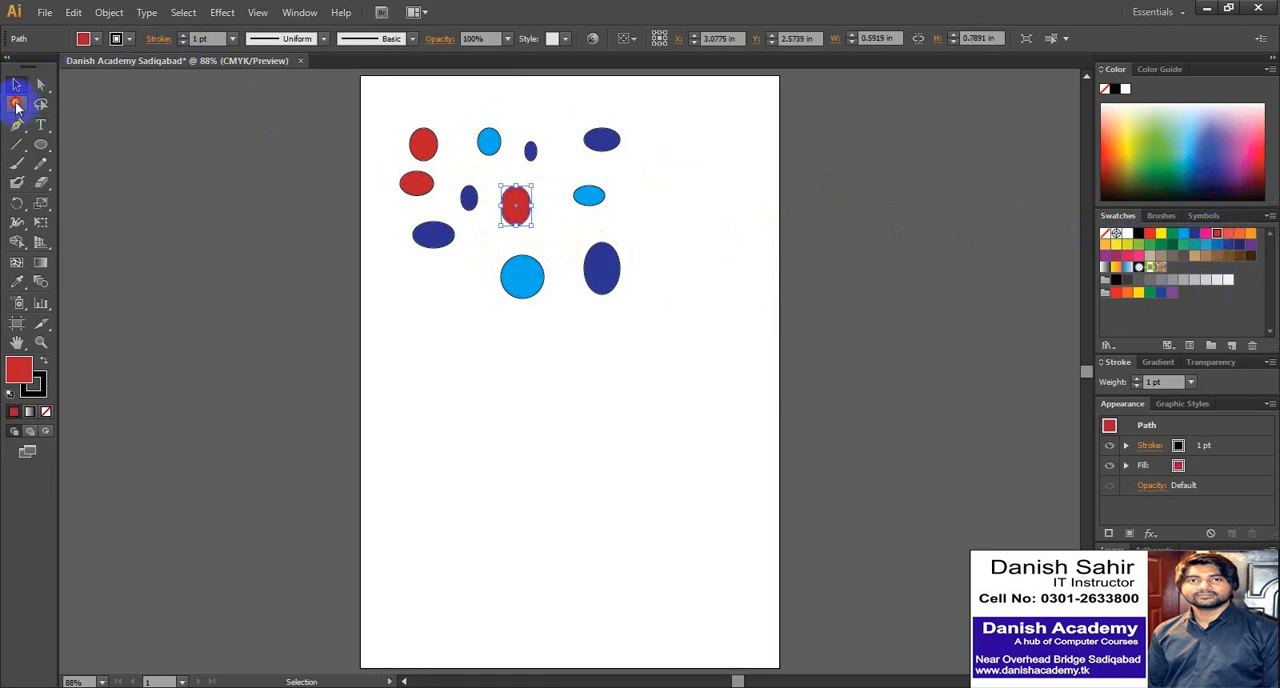
- Use the Magic Wand to recolour all the light blue ellipses yellow and all the red ellipses orange
click(16, 104)
click(489, 143)
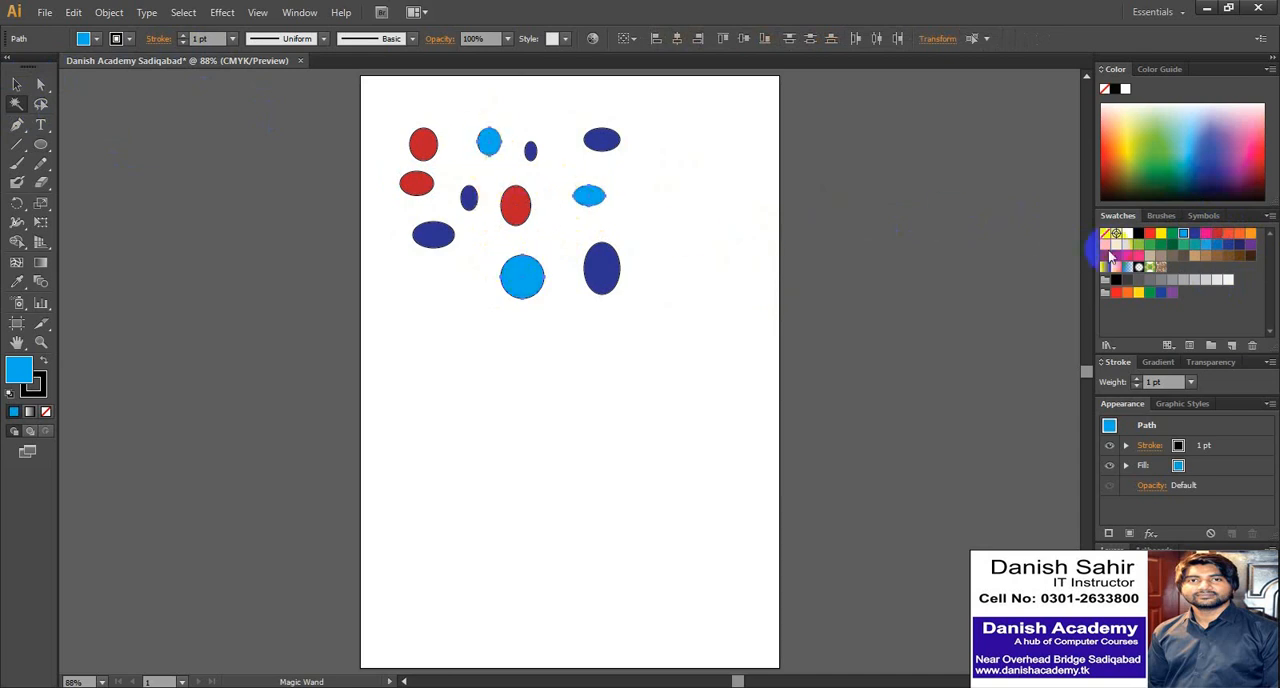
click(1161, 233)
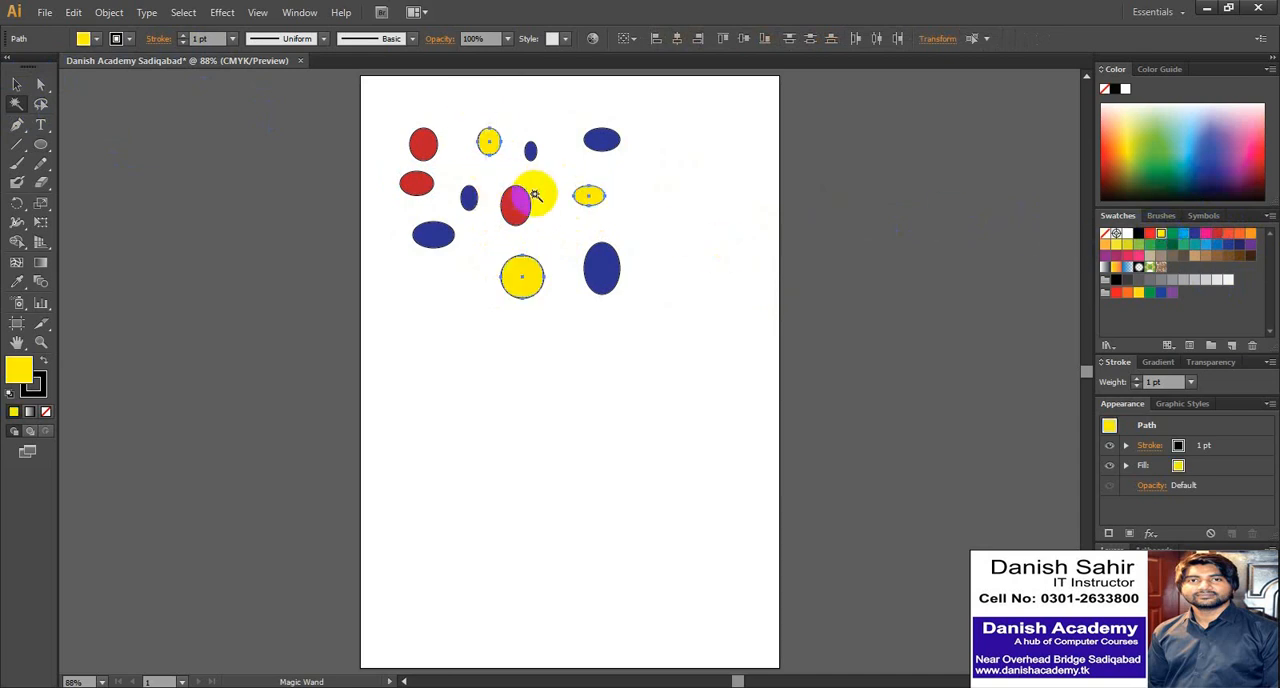
click(423, 143)
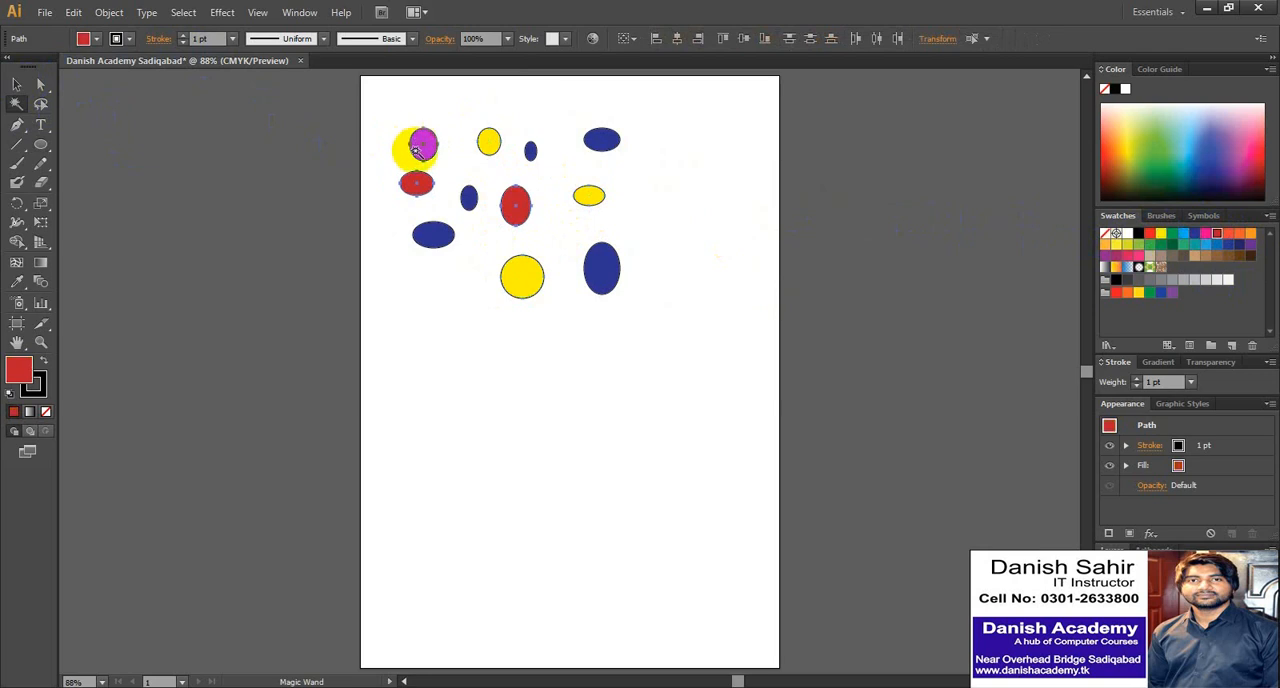
click(1250, 234)
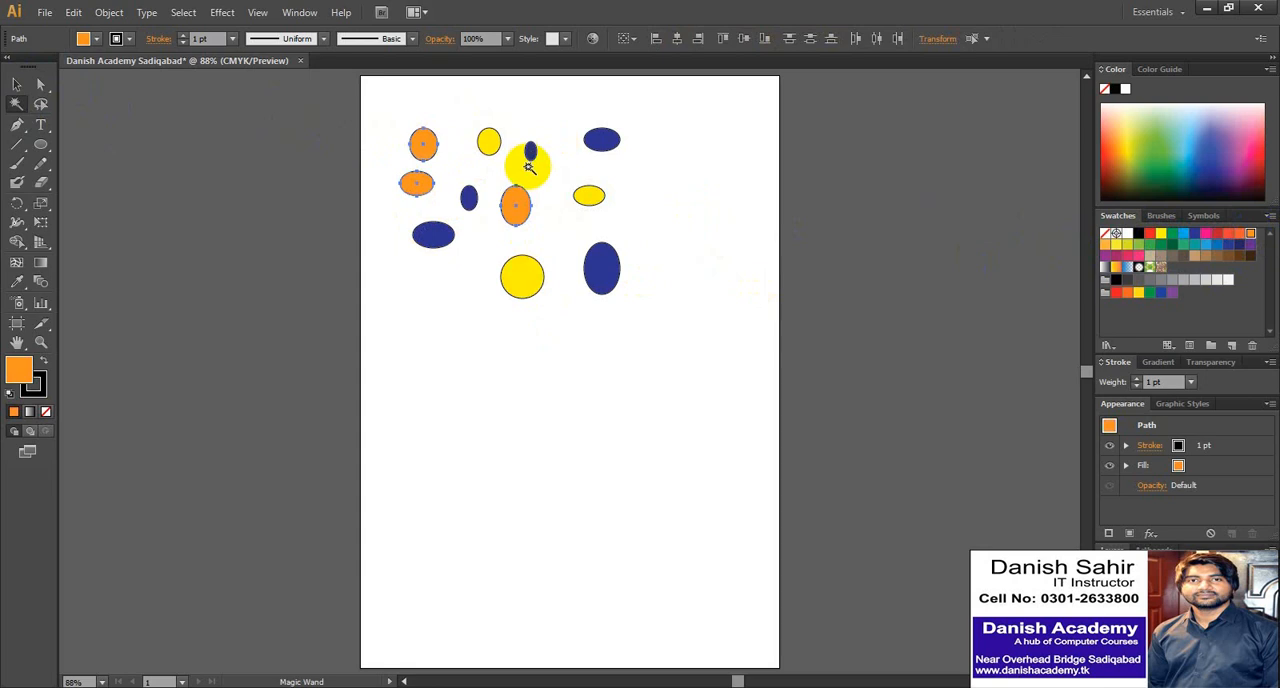
- Select all the ellipses by marquee and delete them
click(16, 85)
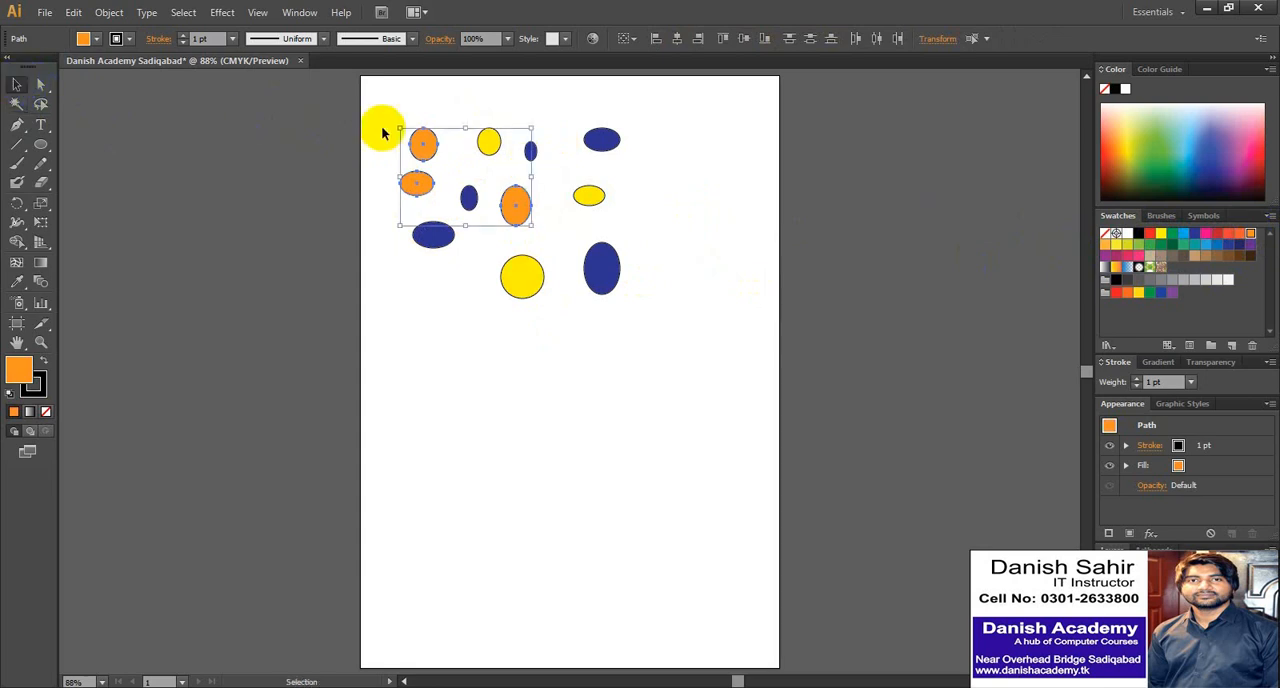
drag(377, 103, 690, 350)
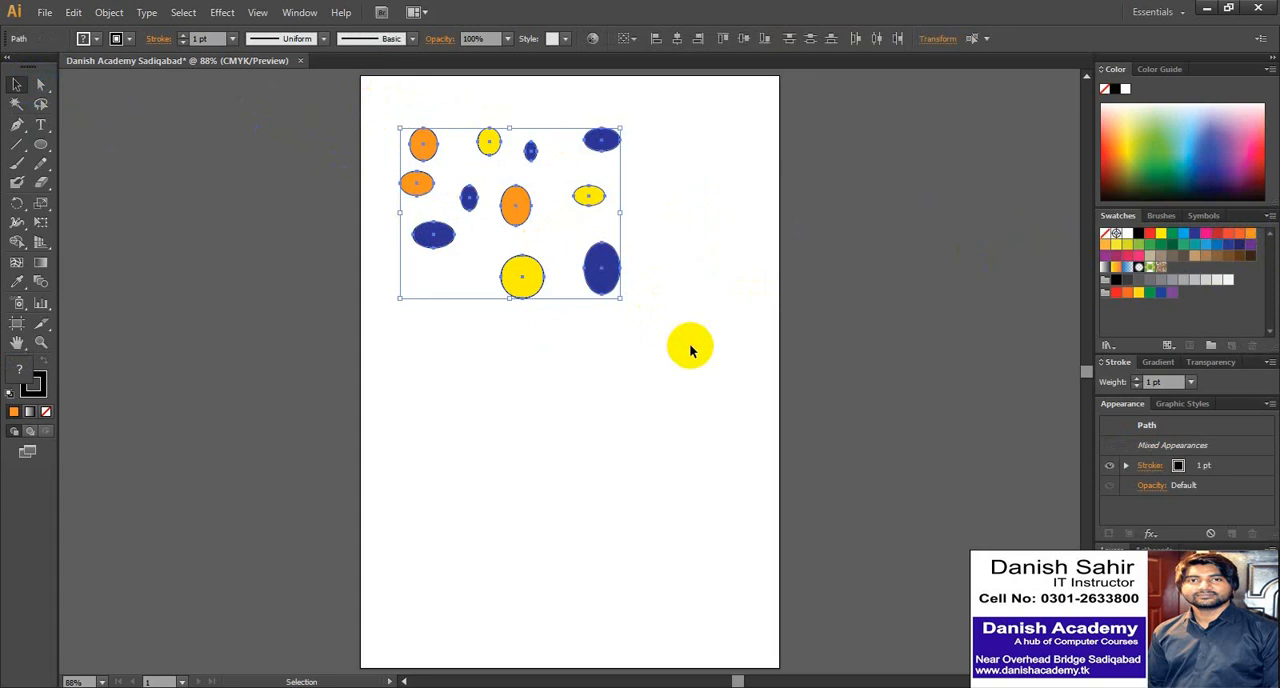
key(Delete)
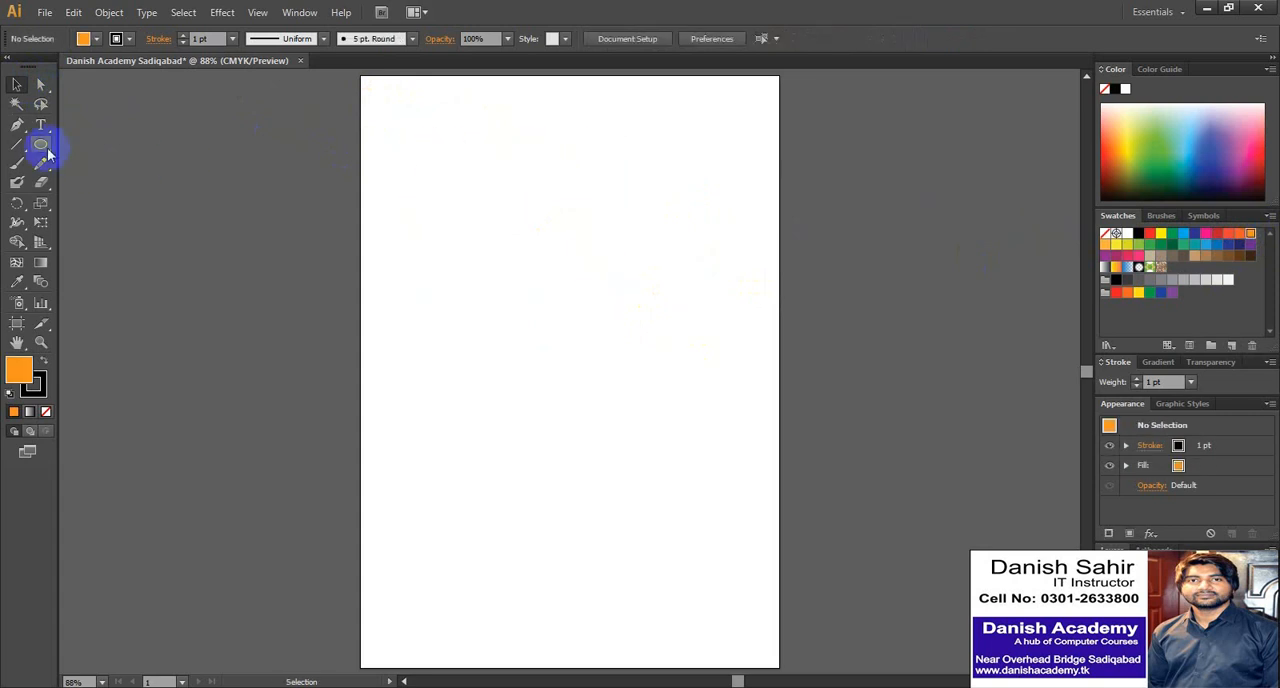
- Draw an orange hexagon about 0.89 by 0.79 in with the Polygon tool near the page's upper-left corner
drag(48, 153, 90, 208)
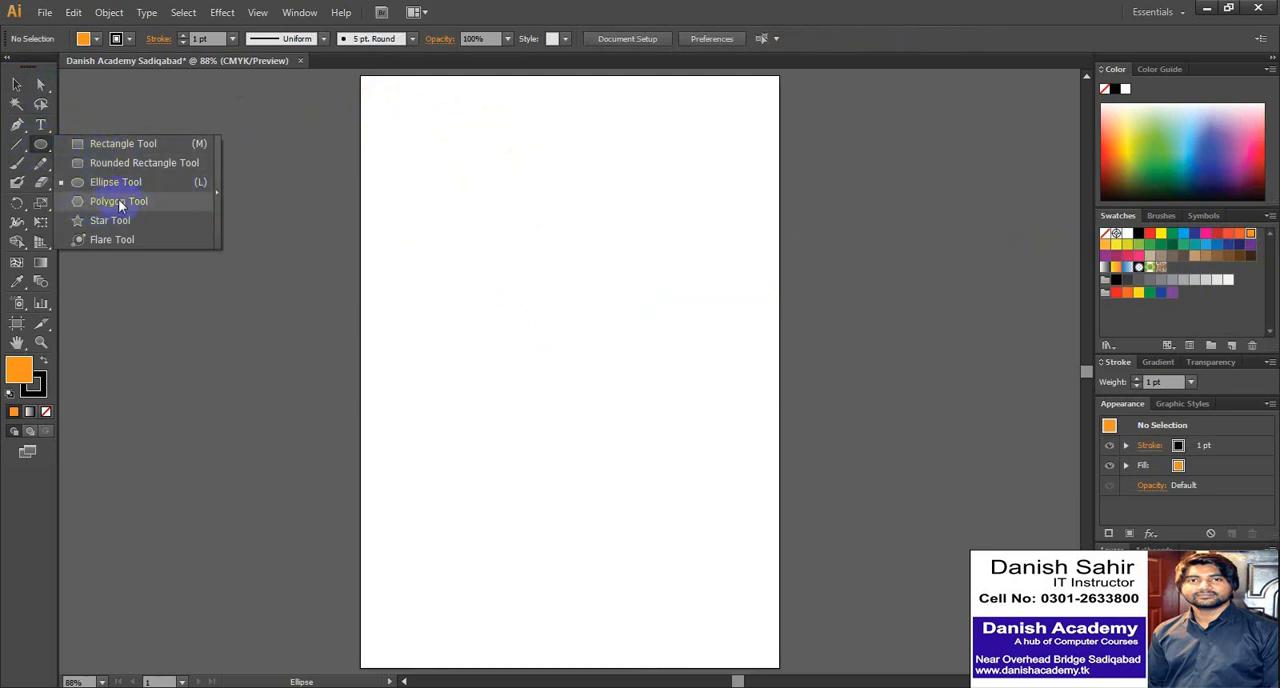
drag(102, 208, 97, 200)
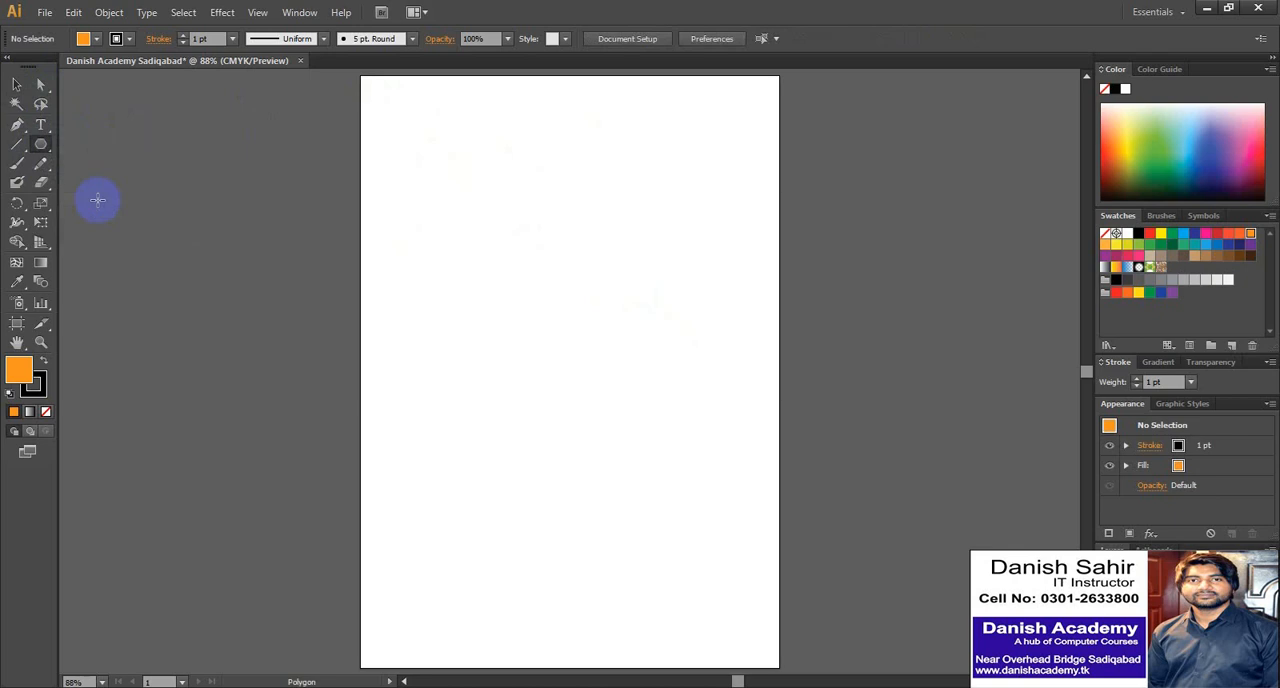
drag(366, 114, 408, 107)
click(16, 84)
click(372, 102)
click(402, 117)
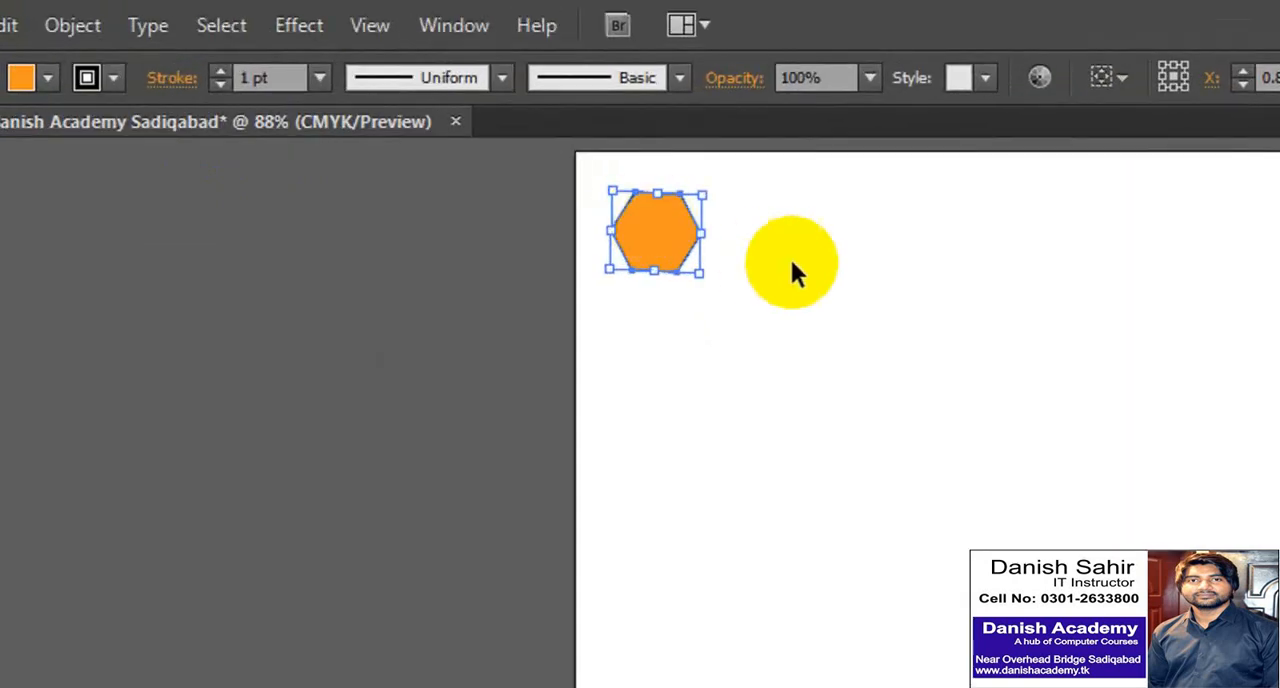
click(467, 130)
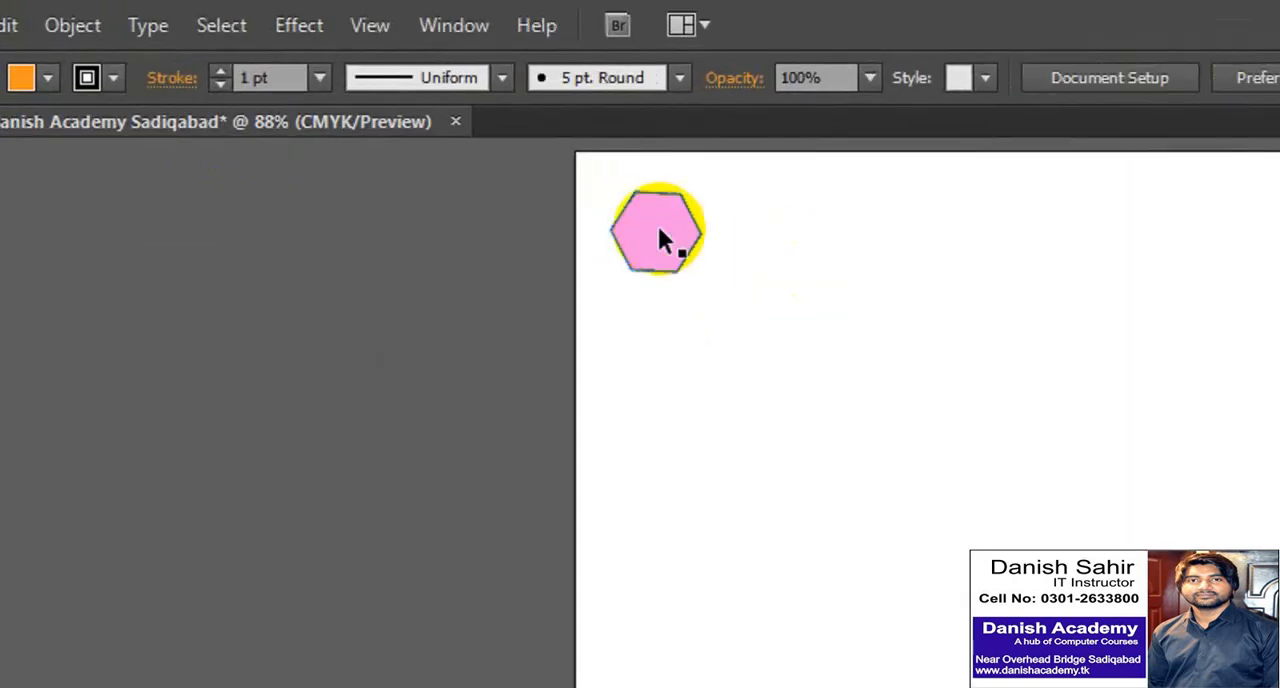
- Enlarge the orange hexagon to about 3.77 by 4.61 in in the upper half of the page
drag(655, 238, 669, 239)
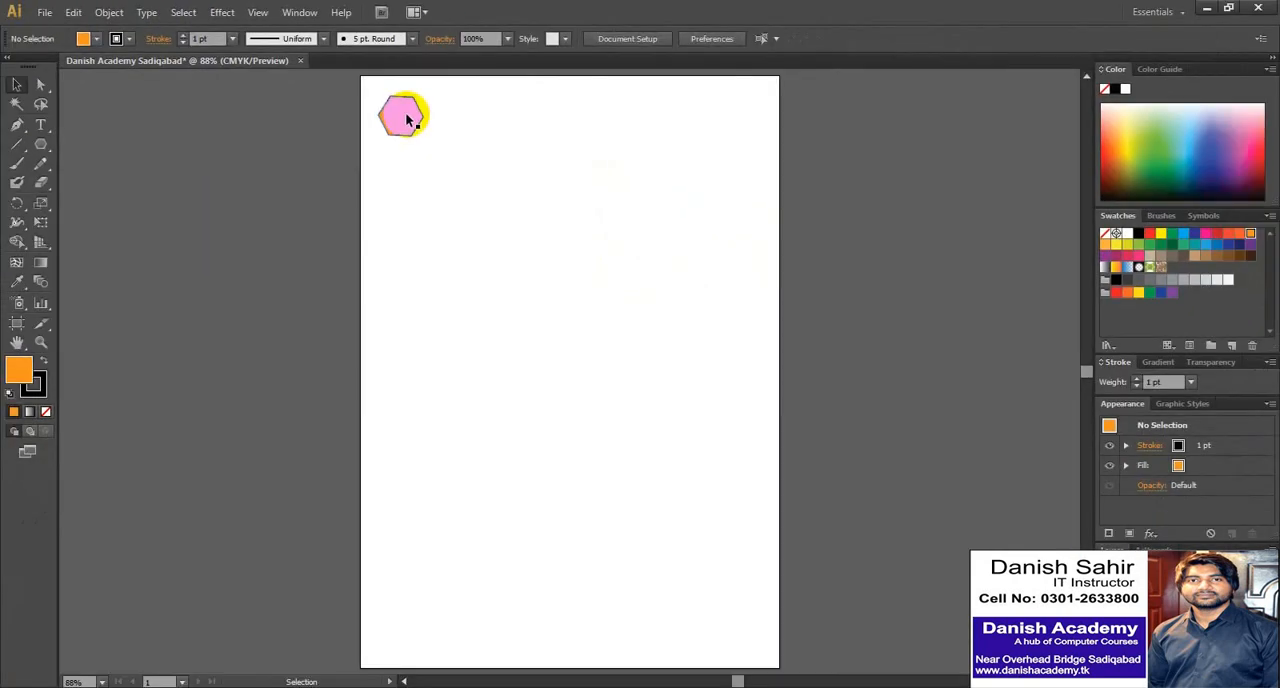
drag(406, 118, 406, 118)
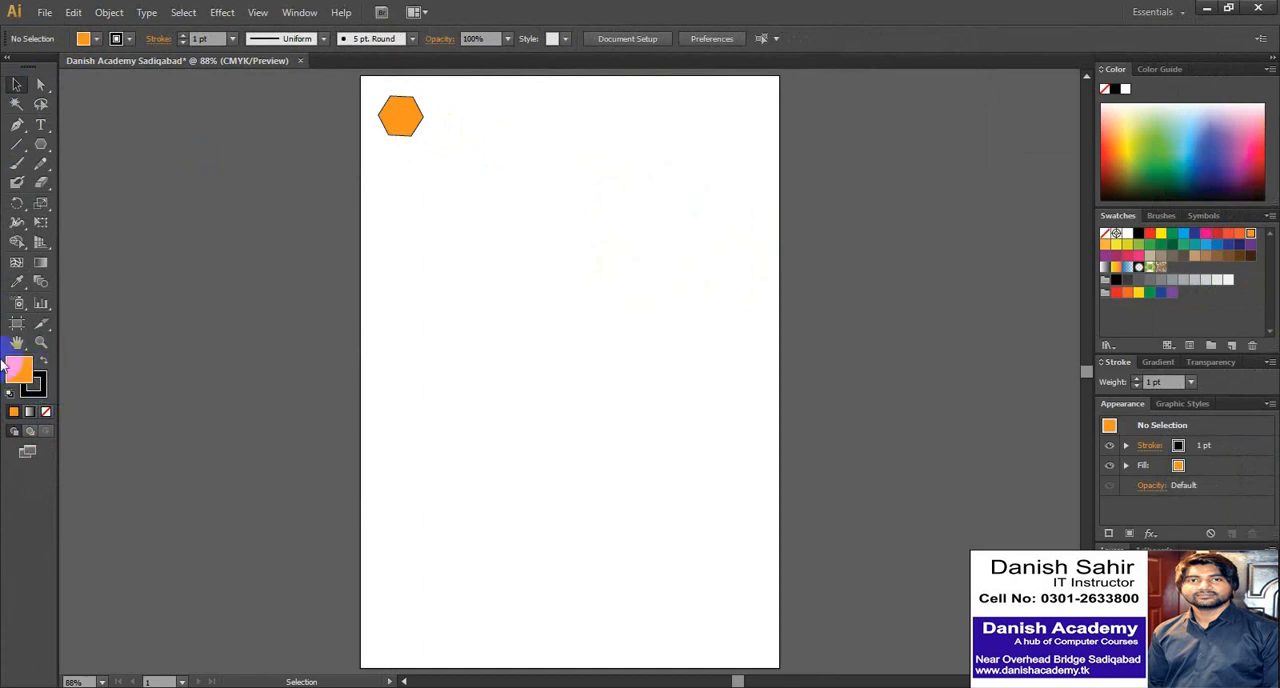
drag(18, 370, 560, 334)
click(403, 124)
drag(522, 219, 580, 246)
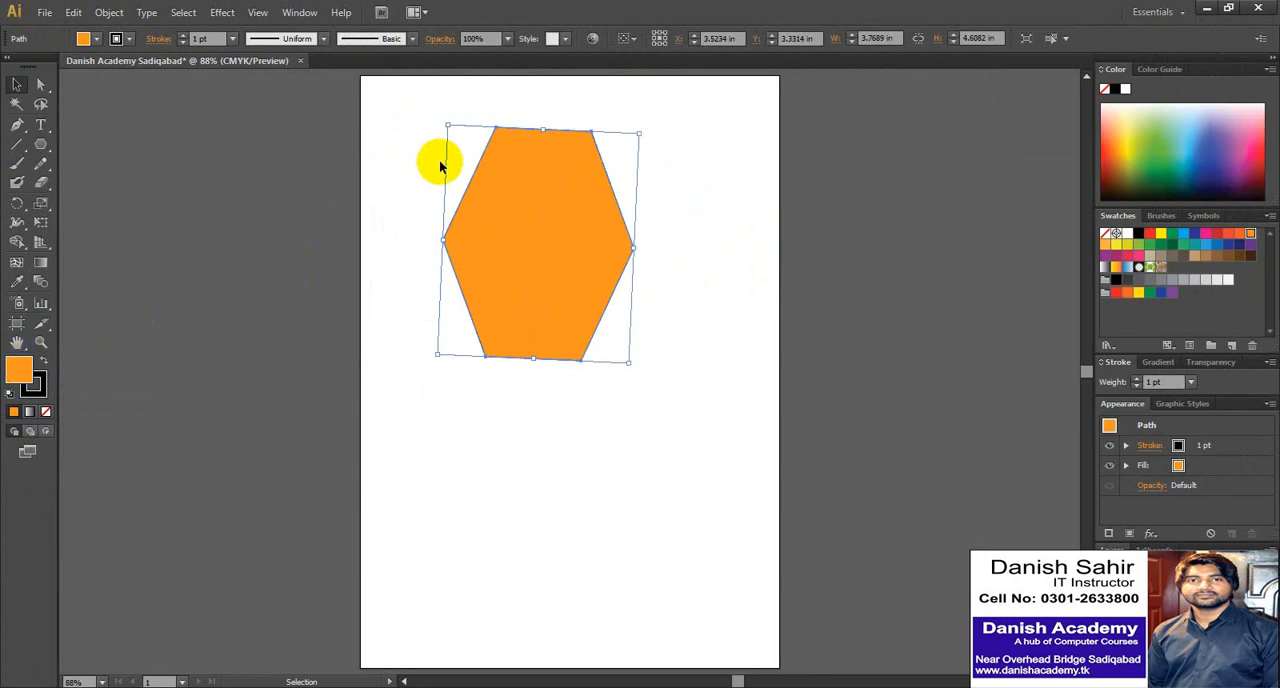
click(480, 135)
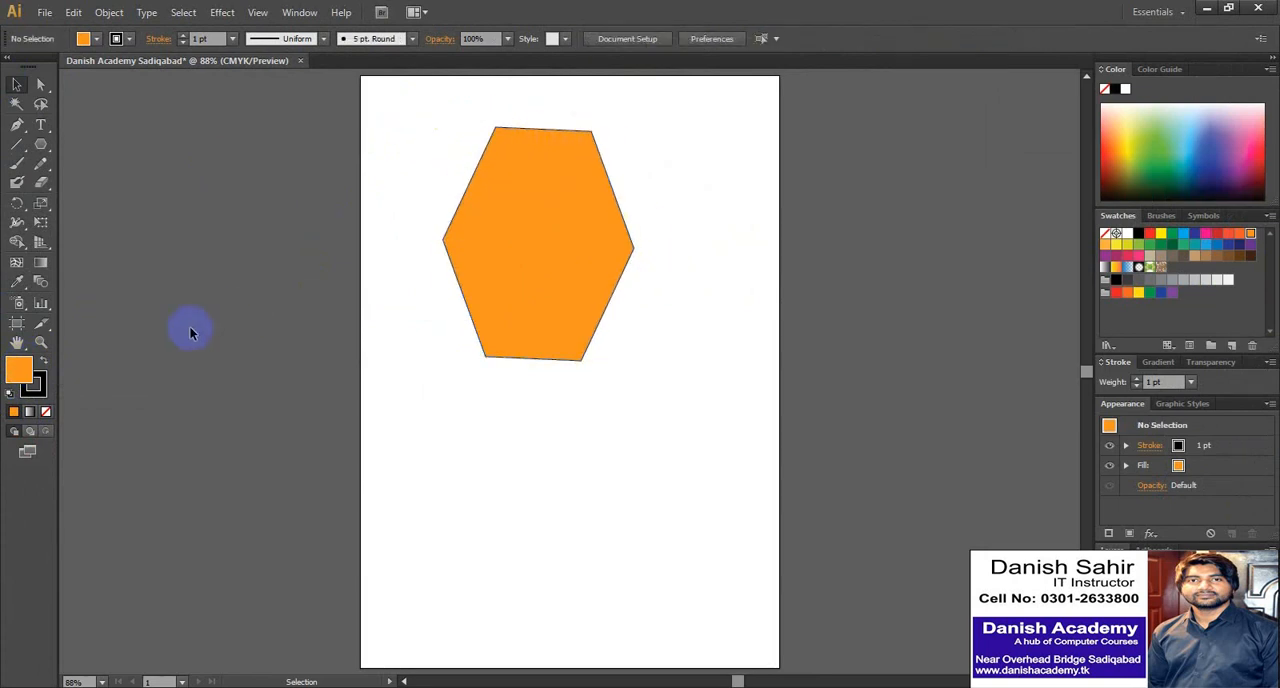
- Remove the large hexagon's fill, and restore its orange fill
click(509, 240)
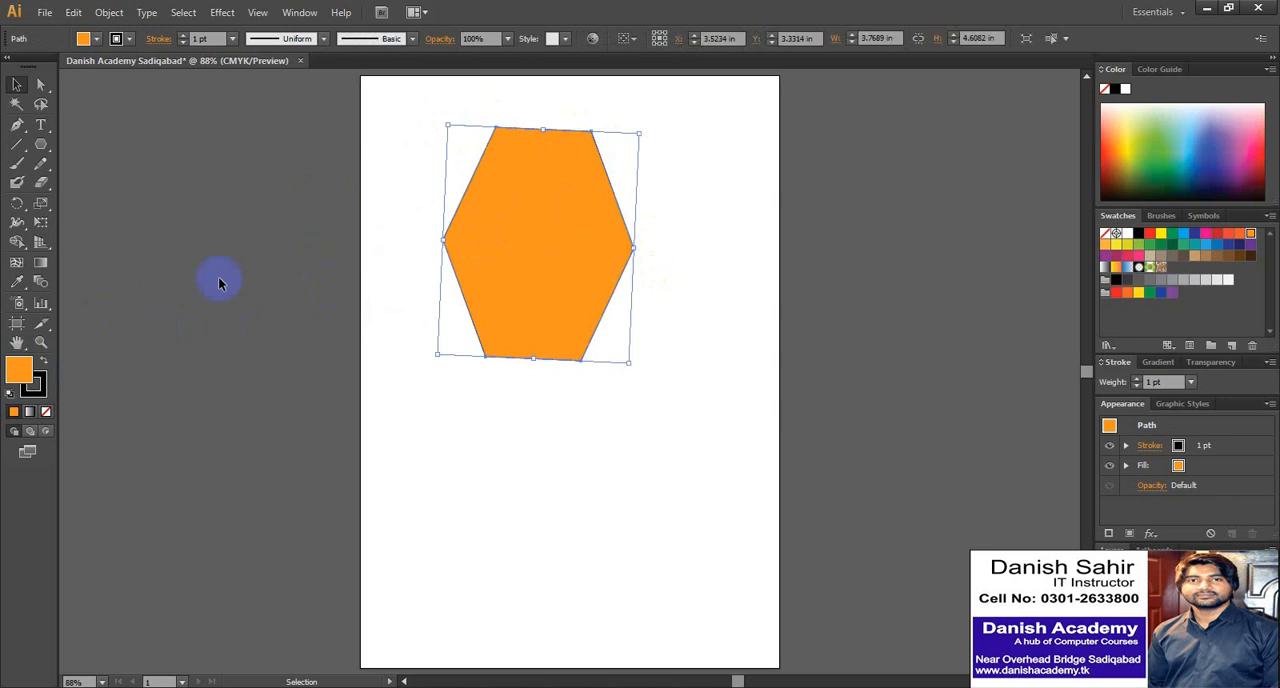
click(19, 374)
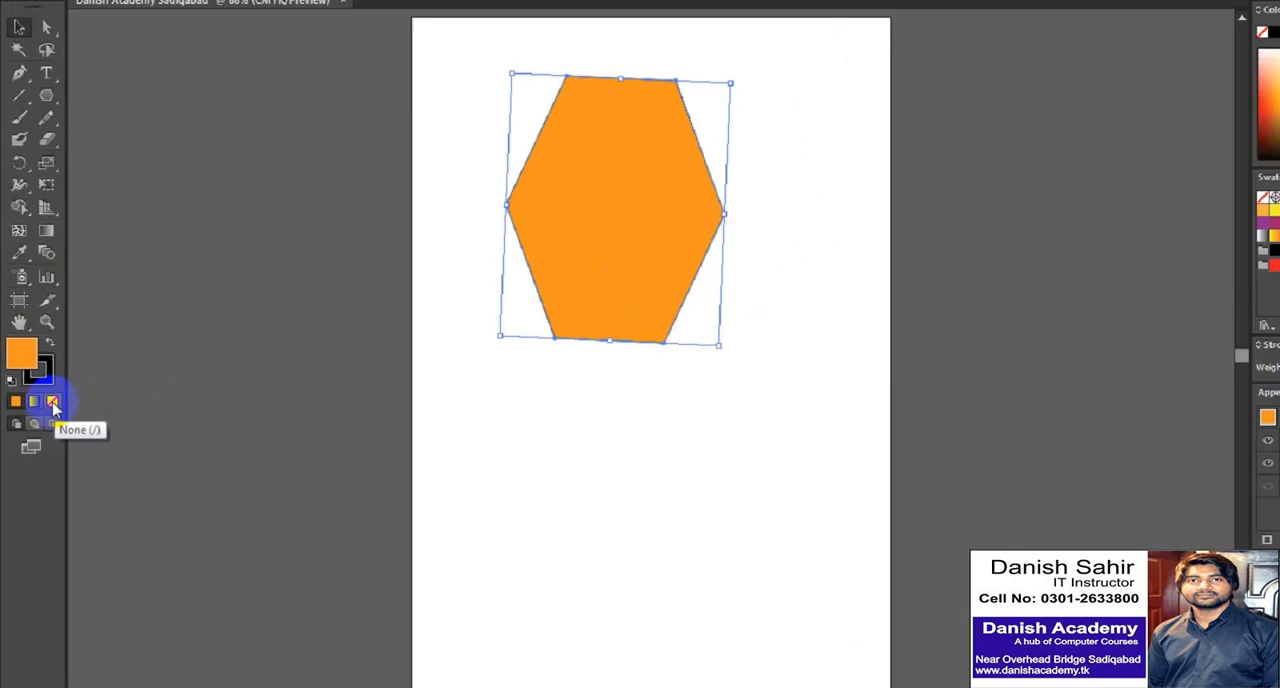
click(91, 339)
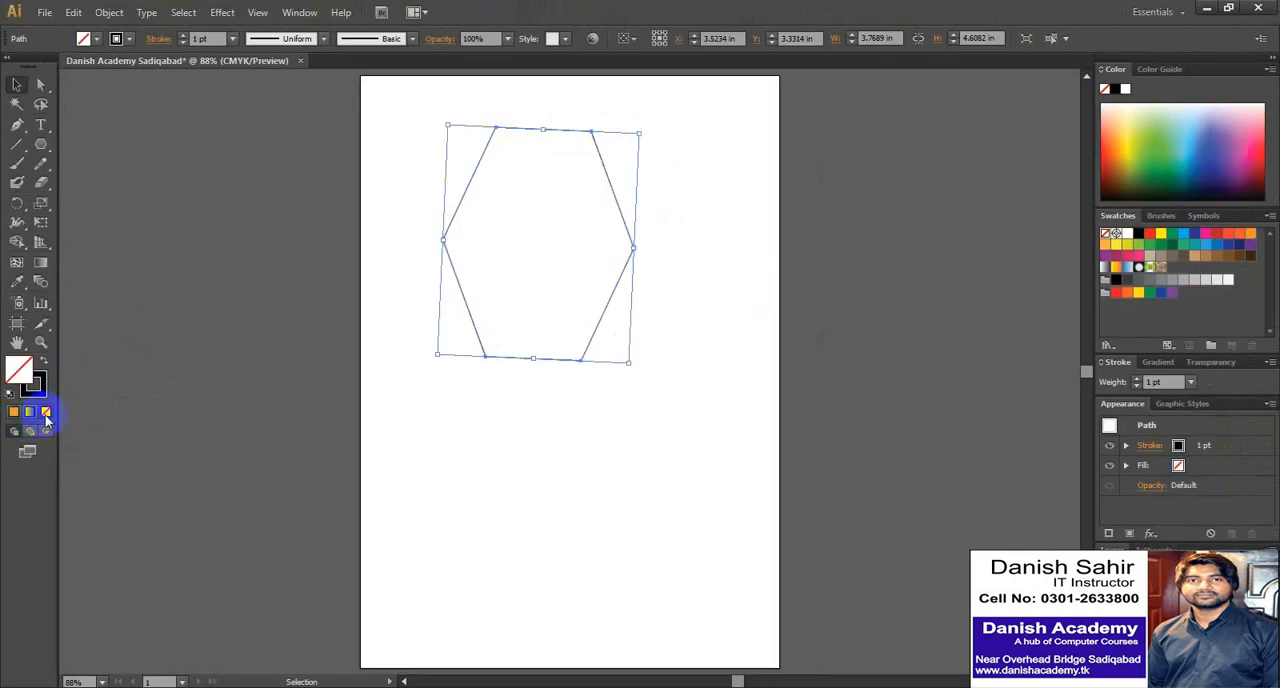
click(14, 411)
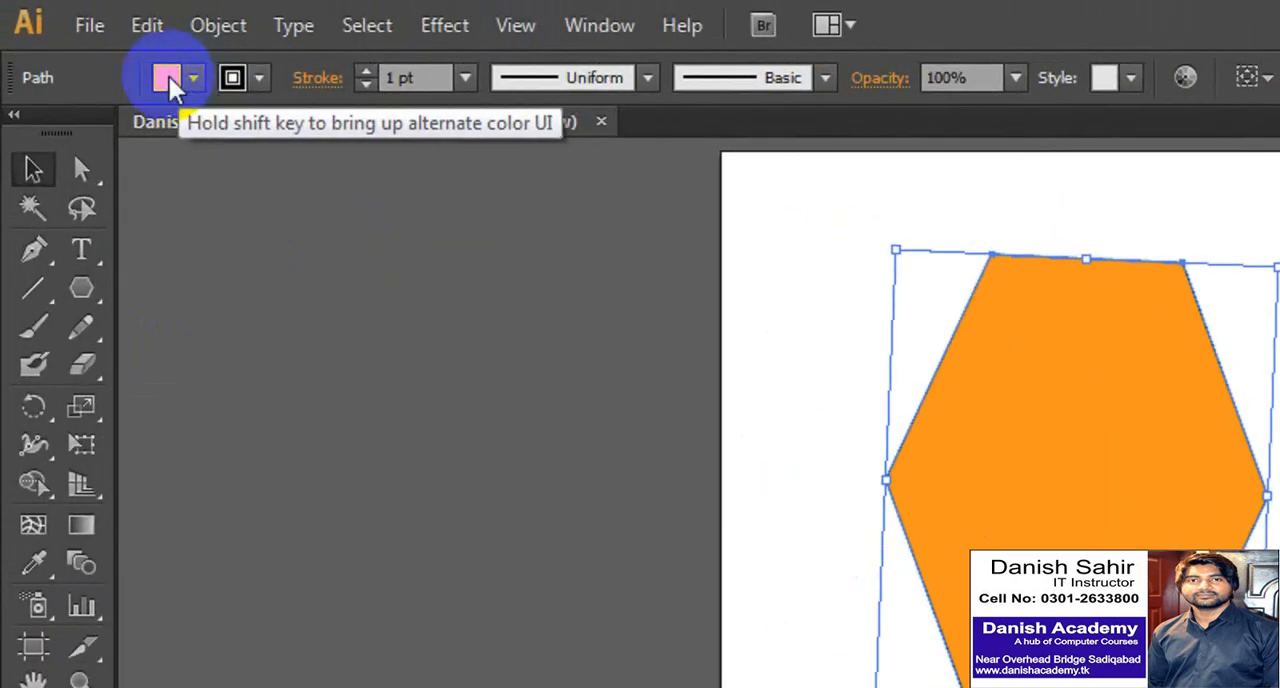
- Set the large hexagon's fill to None, leaving only its black outline
click(193, 78)
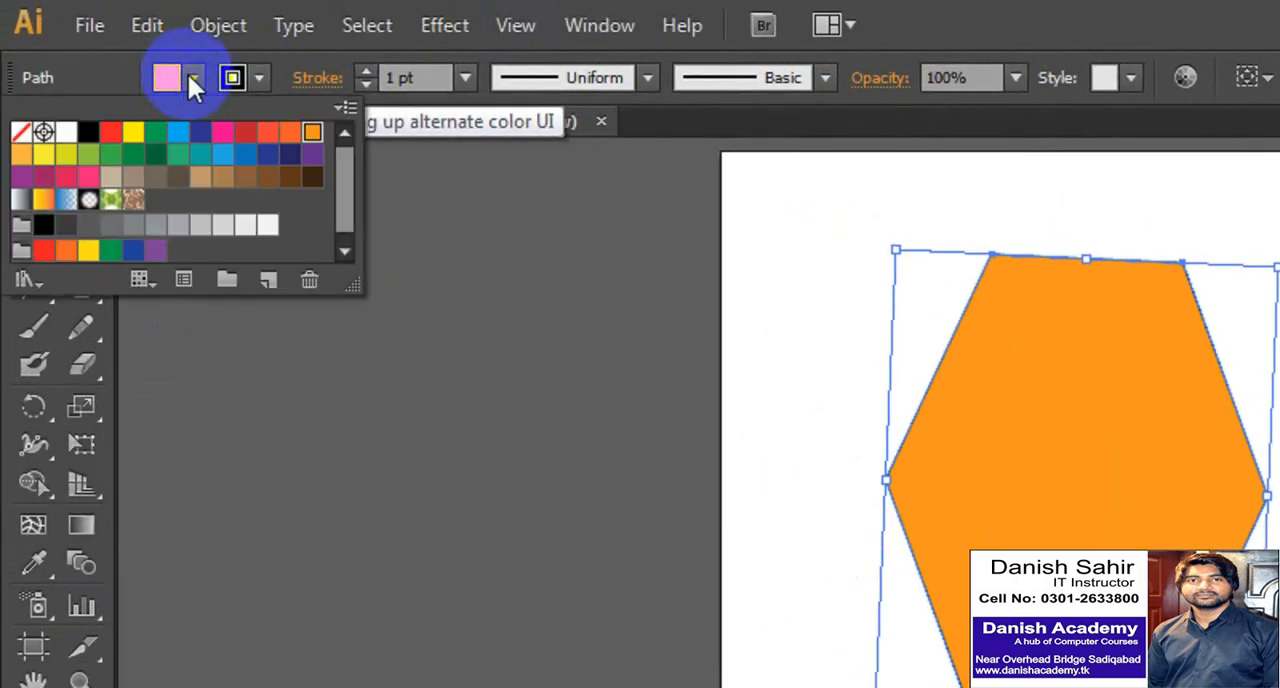
key(Escape)
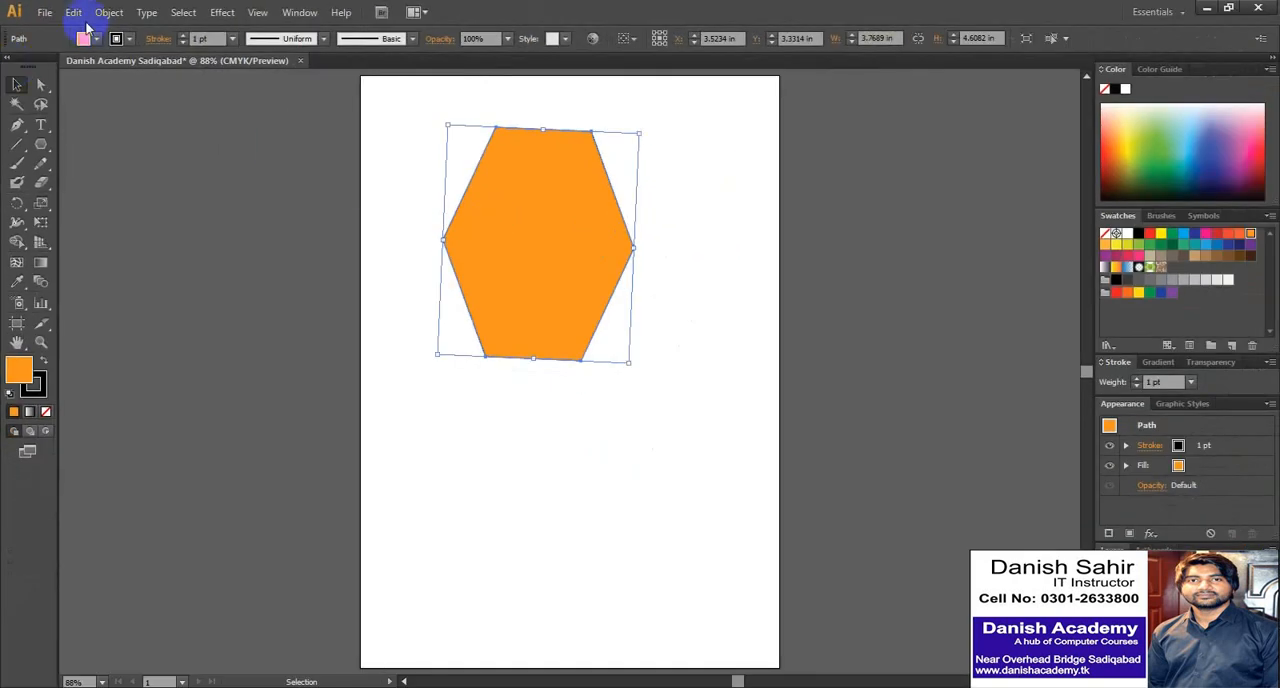
click(89, 44)
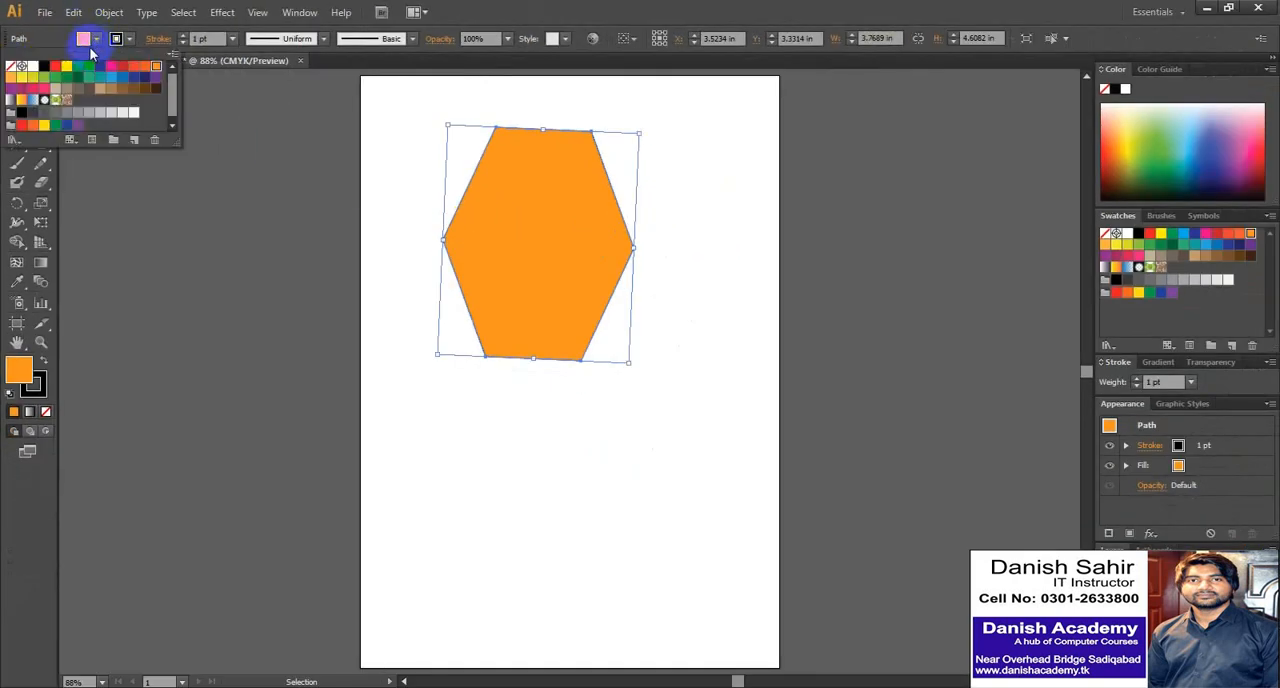
click(12, 67)
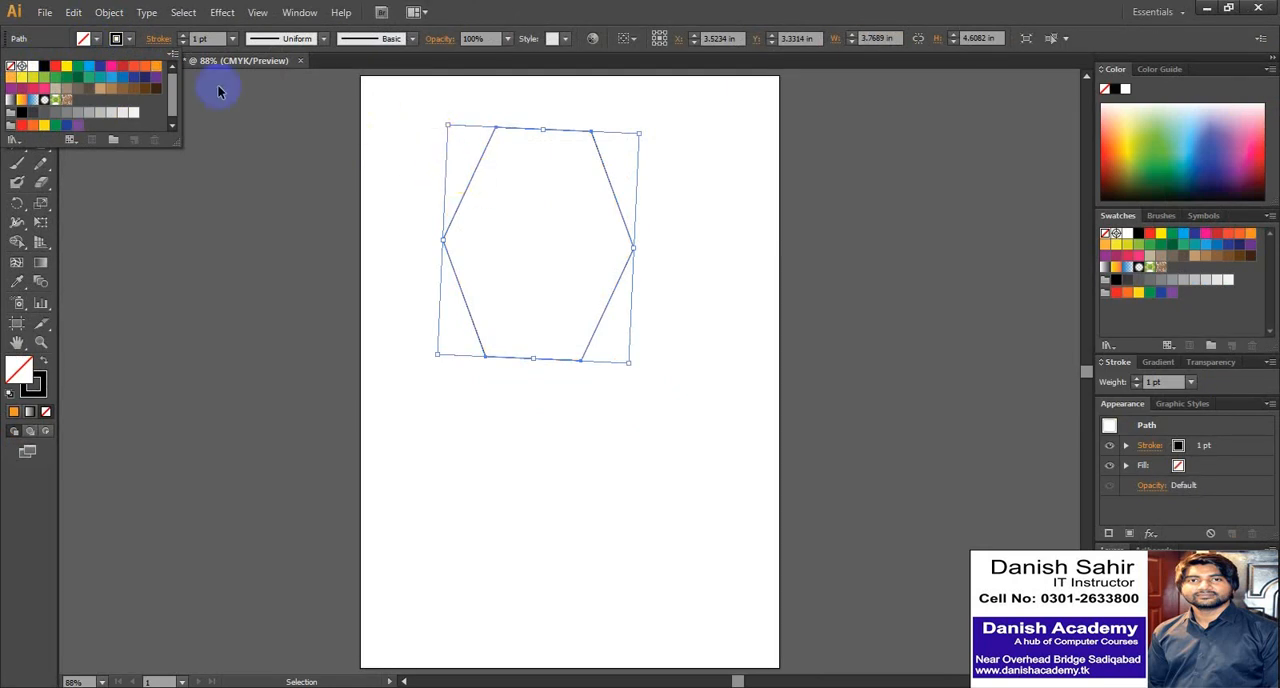
- Try a 2 pt stroke on the hexagon and return it to 1 pt
click(130, 40)
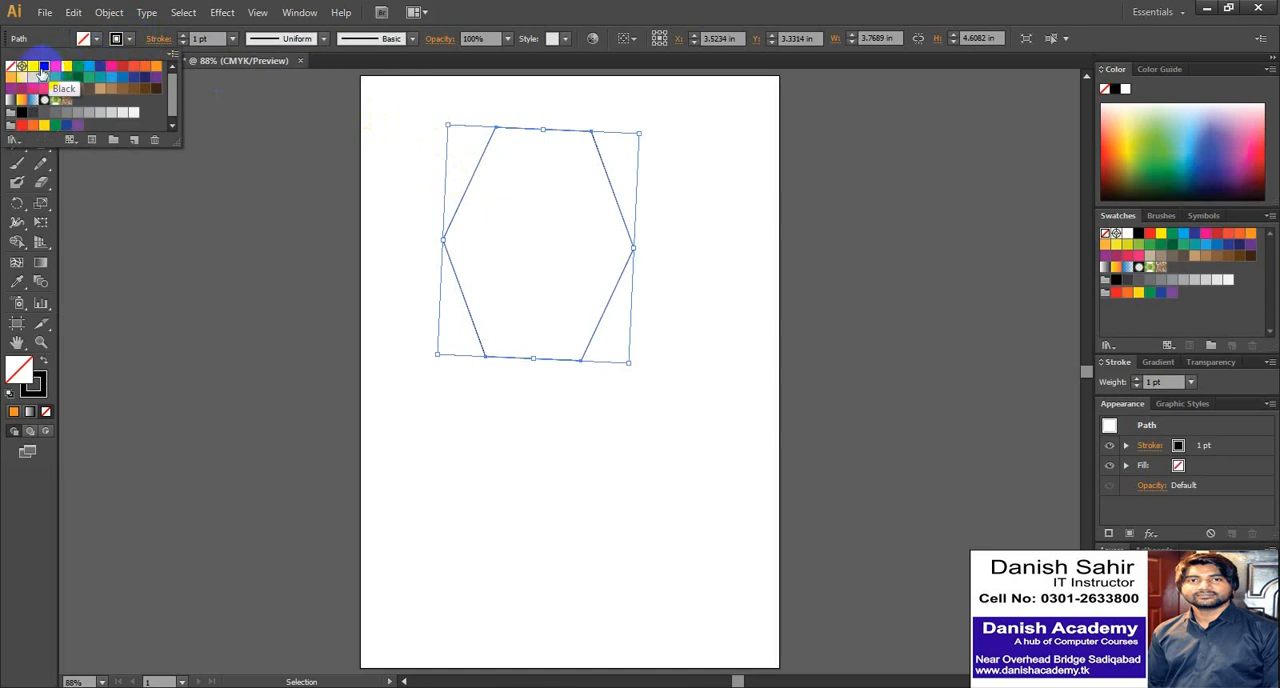
click(183, 36)
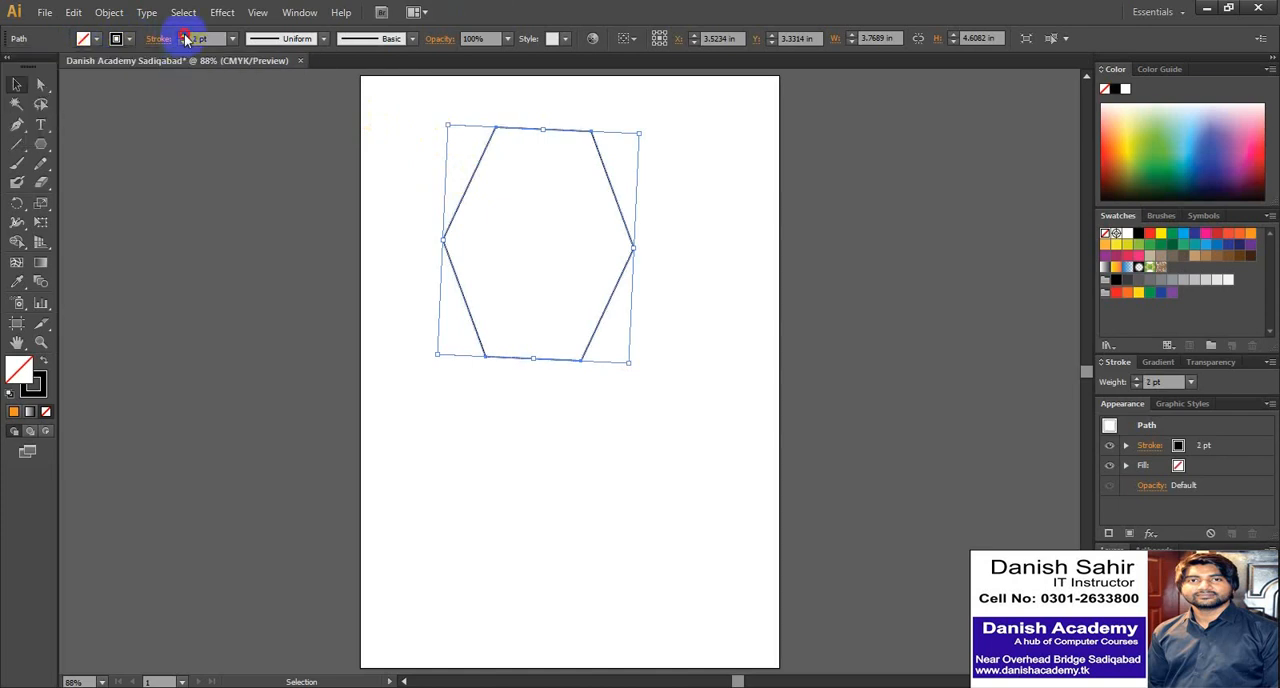
click(184, 36)
click(416, 176)
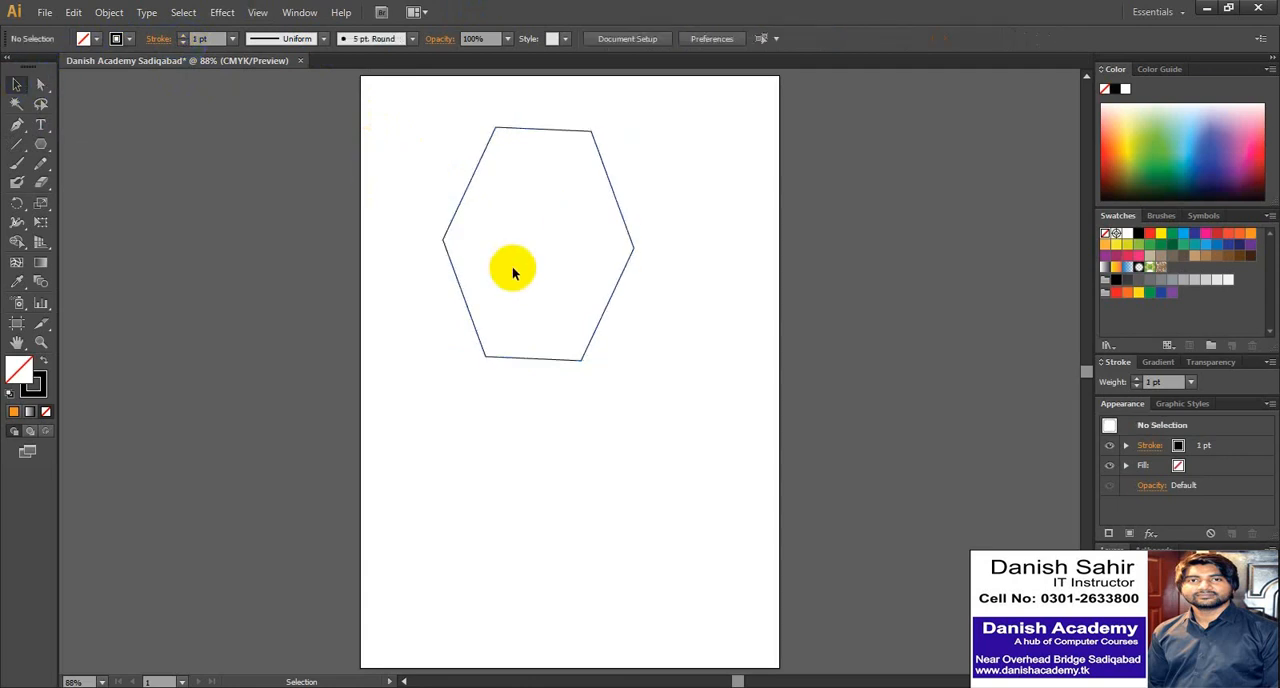
- Replace the large hexagon with an unfilled one about 0.95 by 0.82 in near the page's upper-left corner
click(628, 230)
key(Delete)
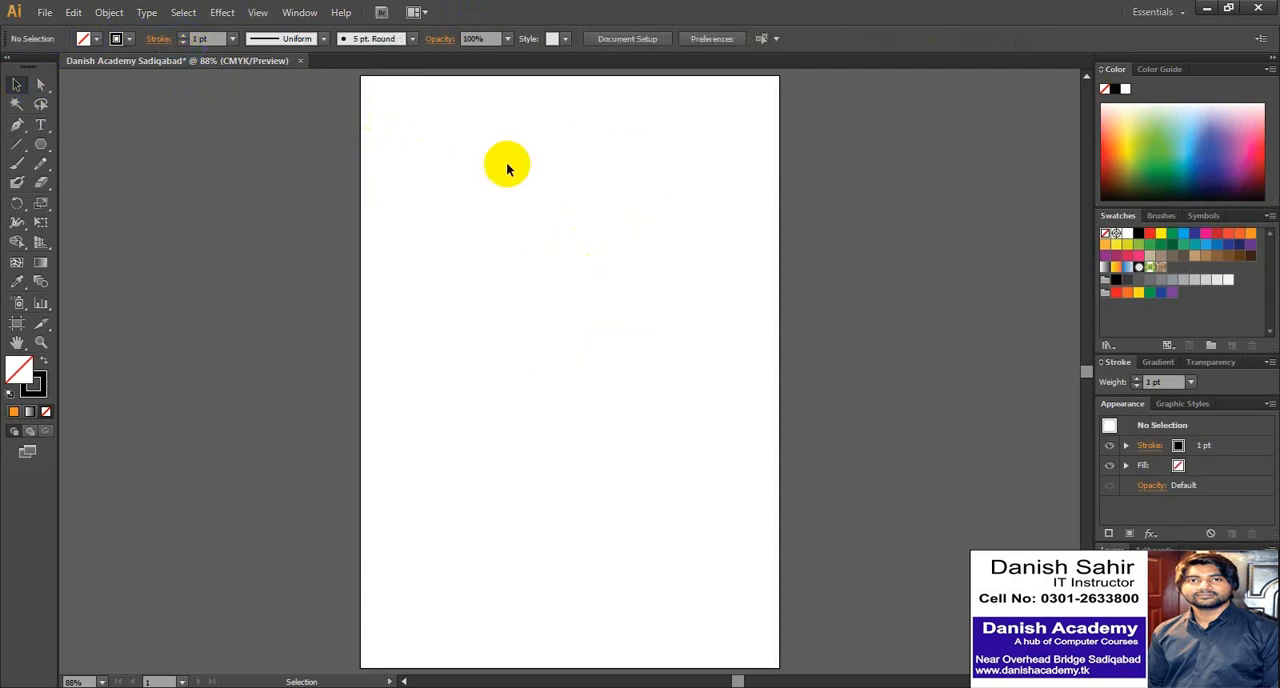
click(41, 143)
mouse_move(378, 106)
mouse_down()
mouse_move(400, 131)
mouse_move(380, 128)
mouse_move(398, 134)
mouse_move(386, 123)
mouse_up()
click(16, 80)
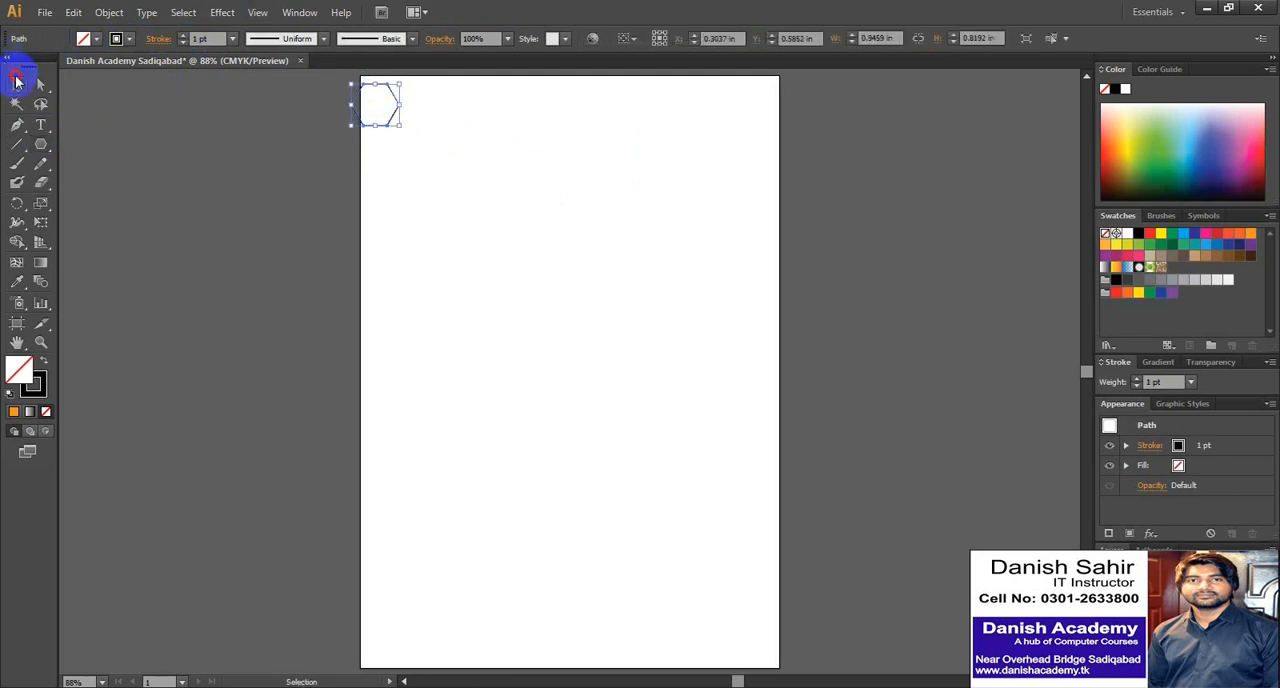
click(397, 120)
click(389, 129)
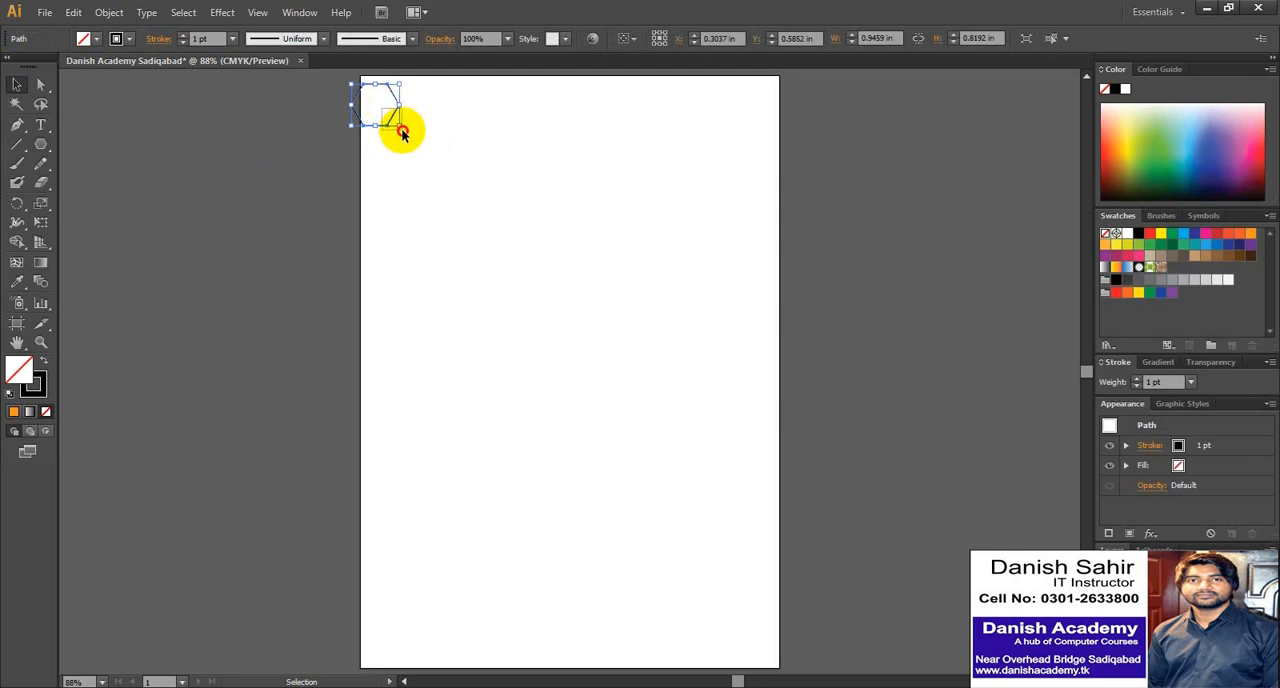
drag(388, 113, 412, 134)
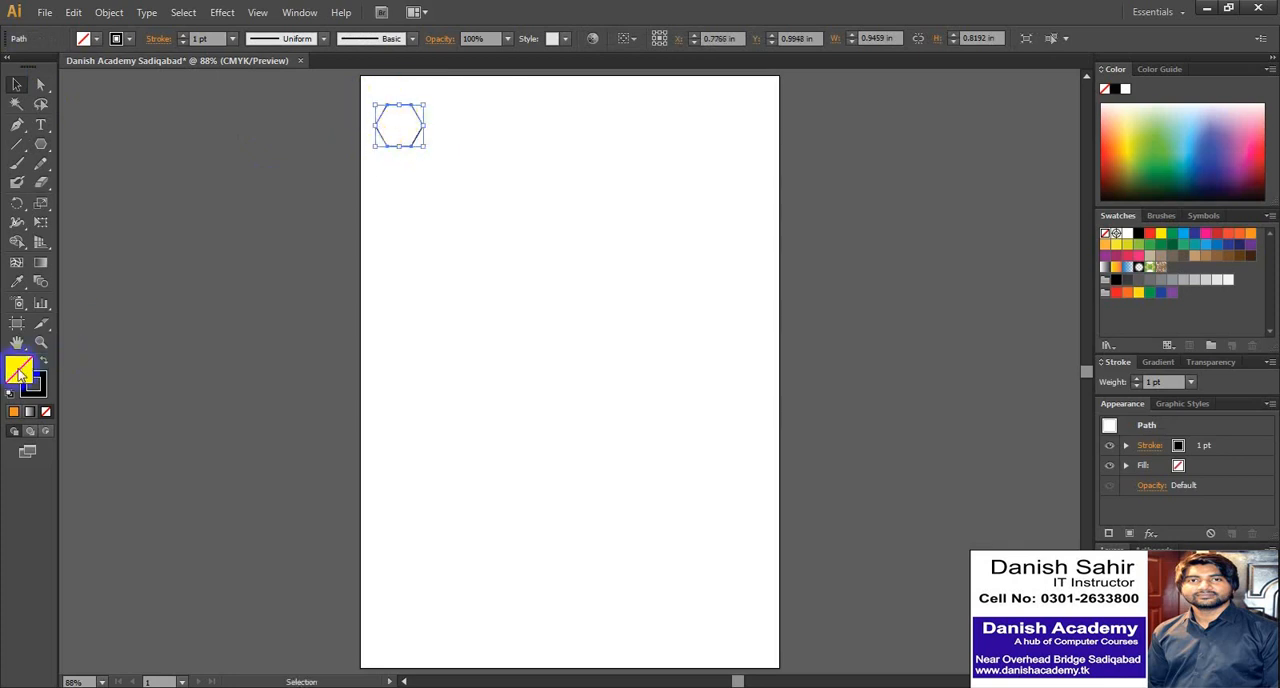
- Duplicate the hexagon about 1 in downward and repeat the copy to form a column of 11 hexagons
drag(19, 372, 418, 140)
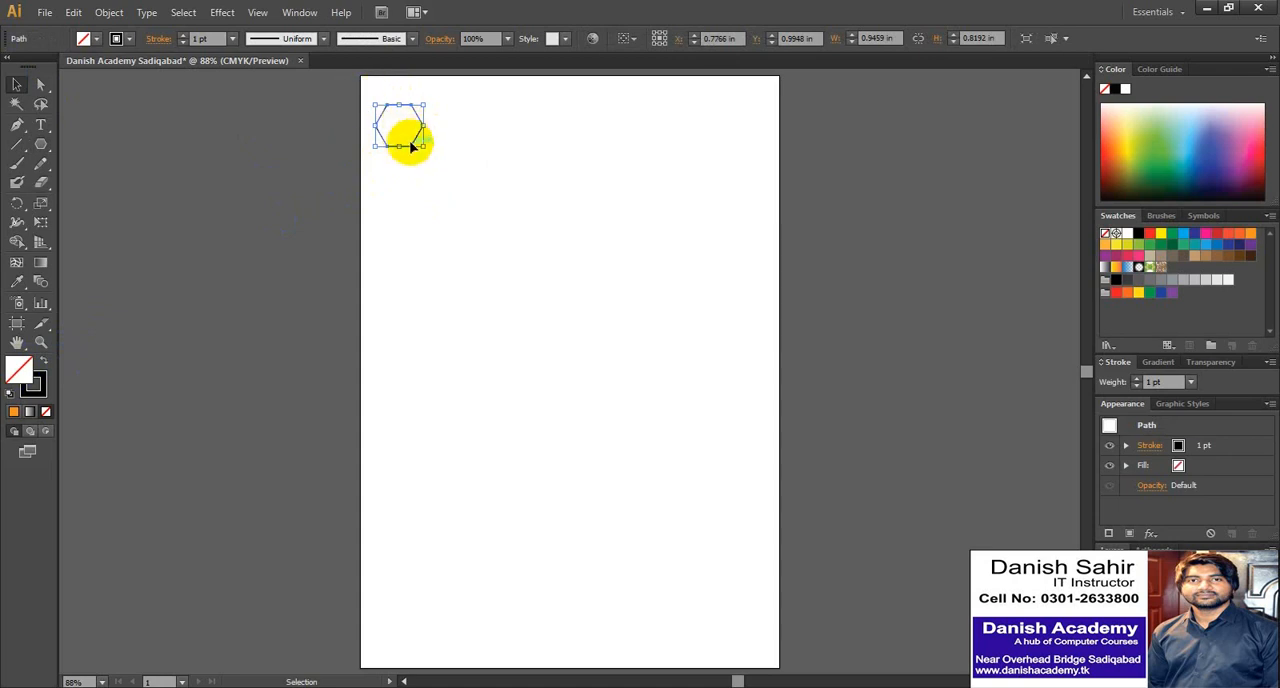
drag(418, 143, 416, 192)
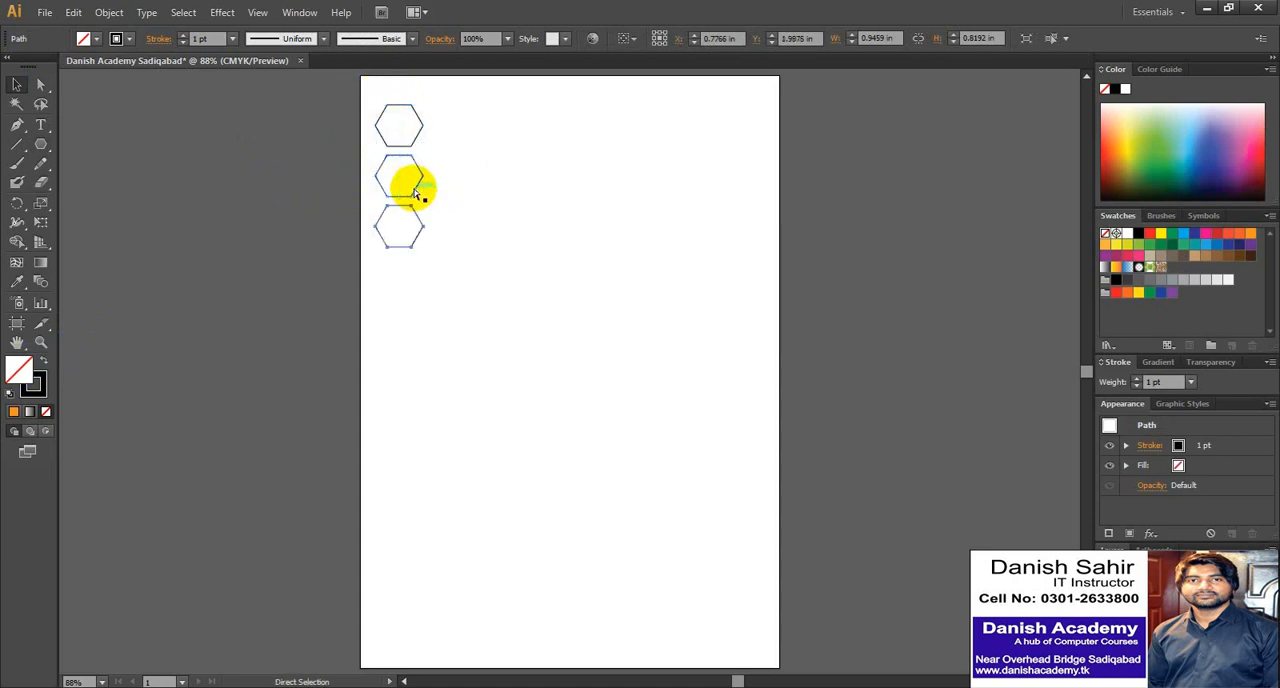
key(ctrl+d)
key(ctrl+d)
key(ctrl+d)
key(ctrl+d)
key(ctrl+d)
key(ctrl+d)
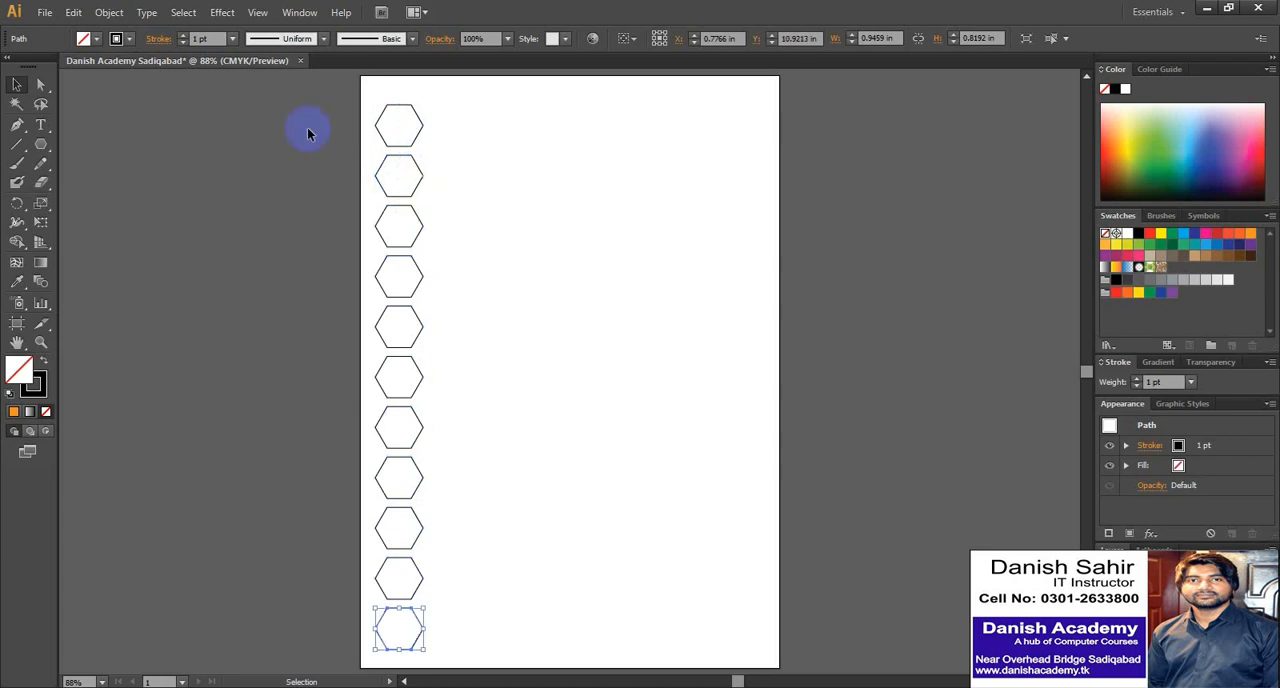
- Duplicate the whole hexagon column about 0.82 in to the right and 0.41 in up so the two columns interlock
drag(322, 86, 442, 655)
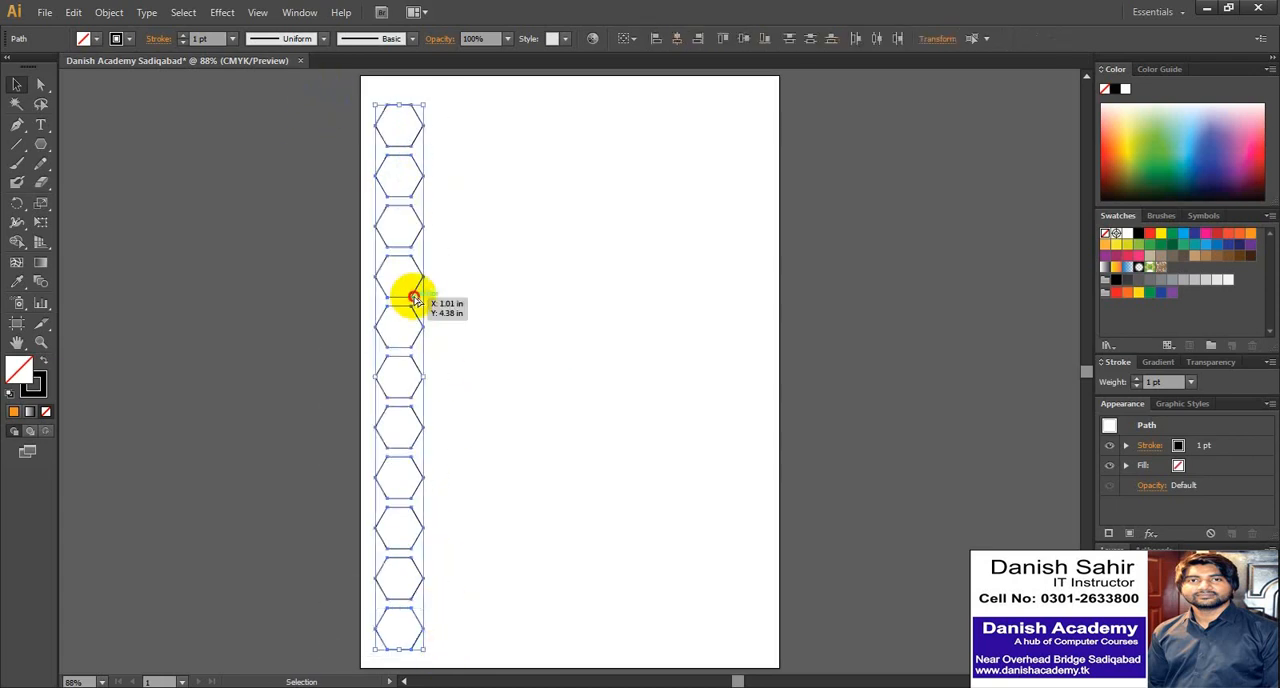
drag(413, 298, 453, 282)
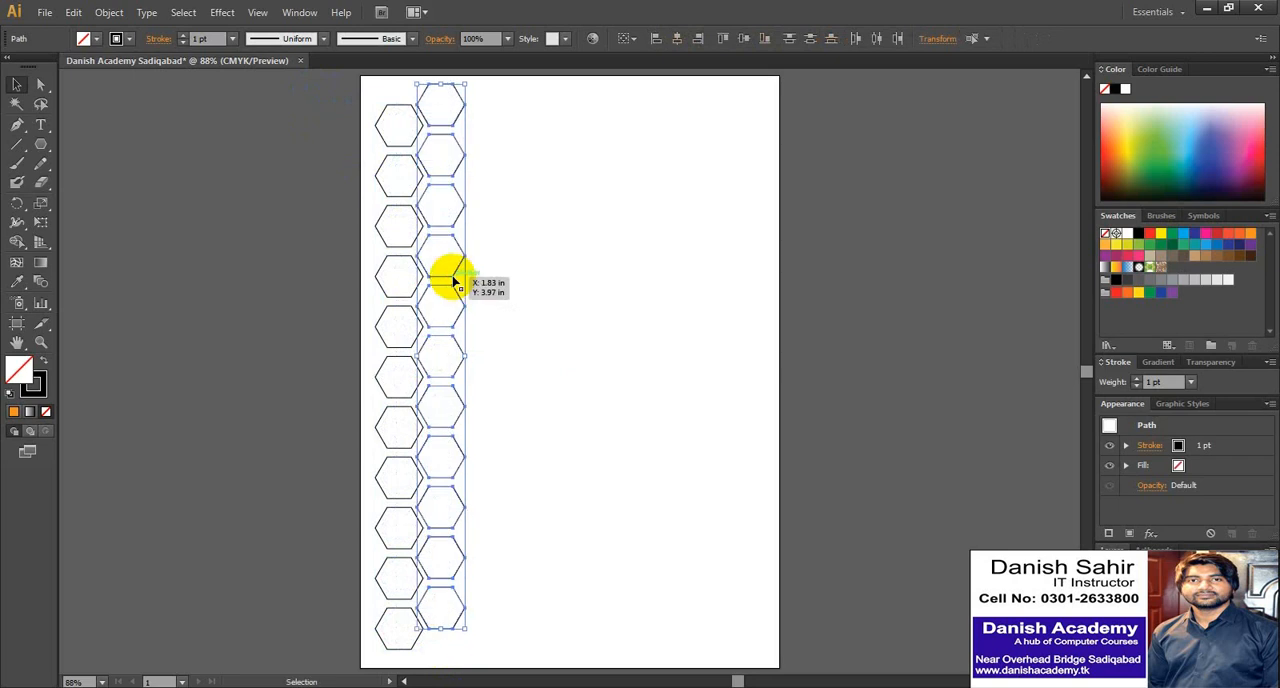
click(346, 120)
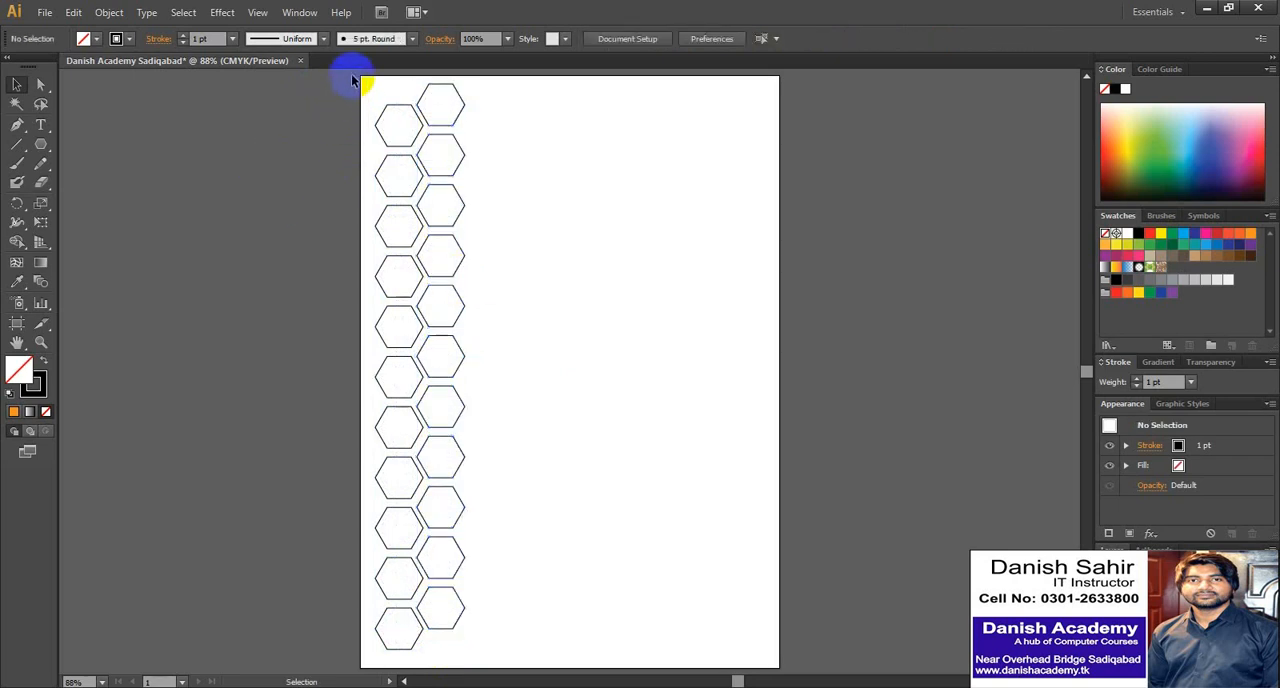
- Duplicate the pair of hexagon columns to the right and repeat the copy until eight columns form a honeycomb
drag(349, 77, 515, 580)
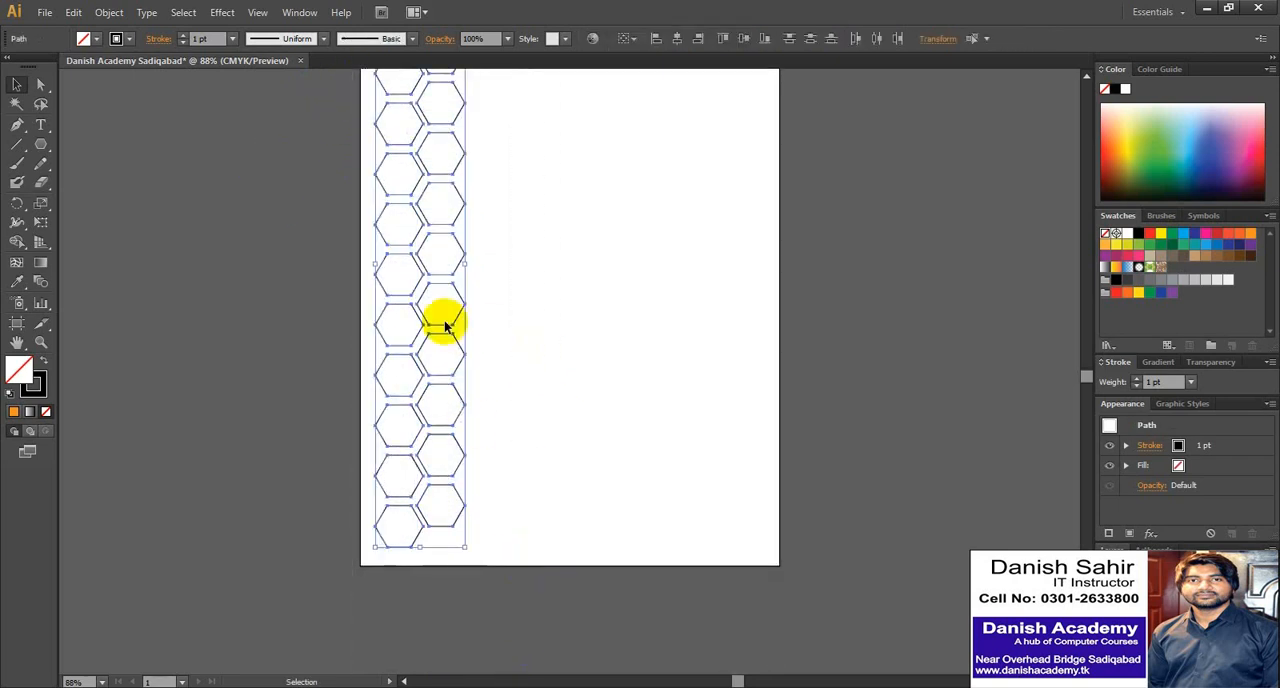
drag(443, 236, 540, 245)
key(ctrl+z)
key(ctrl+d)
key(ctrl+d)
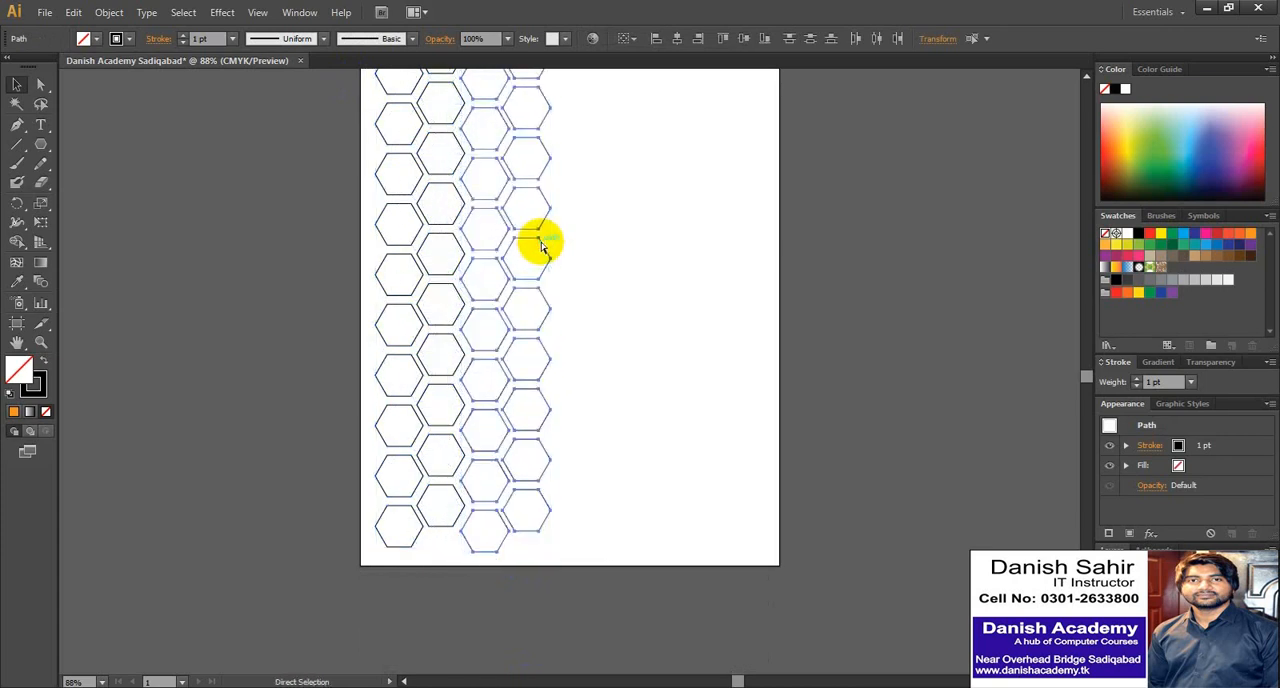
click(1086, 77)
click(1086, 77)
click(1088, 77)
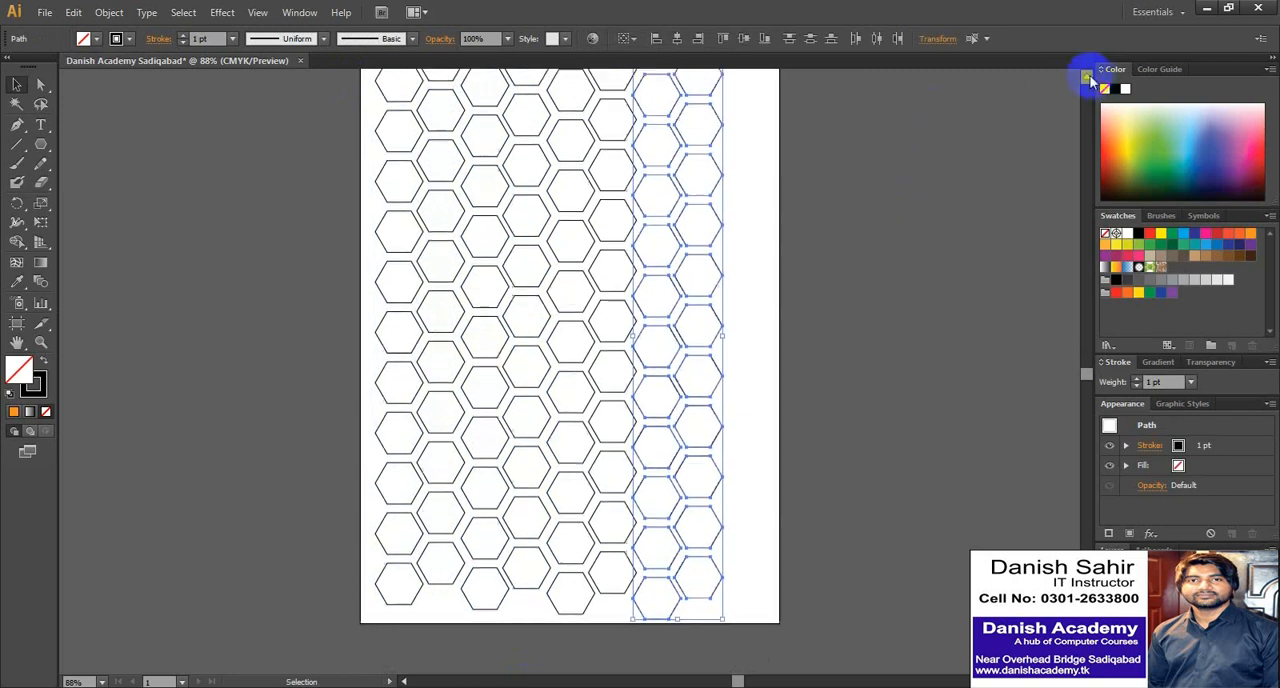
click(752, 274)
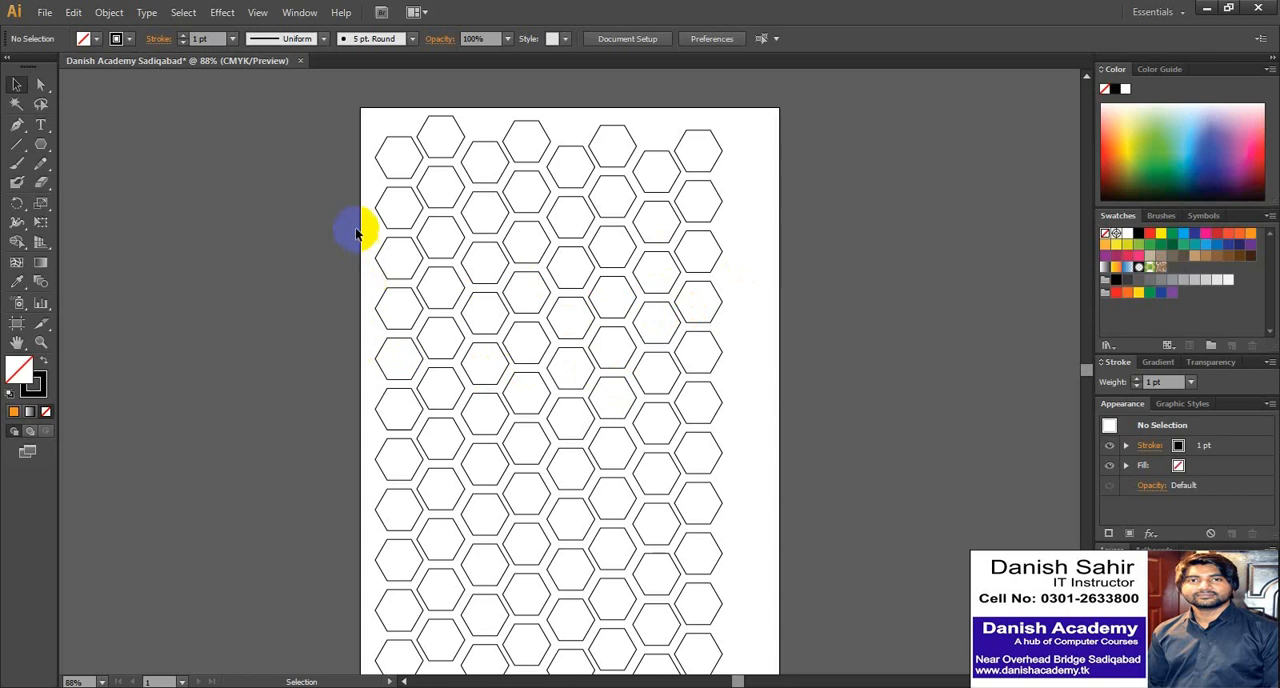
- Select the entire honeycomb by marquee and delete it
drag(365, 138, 752, 566)
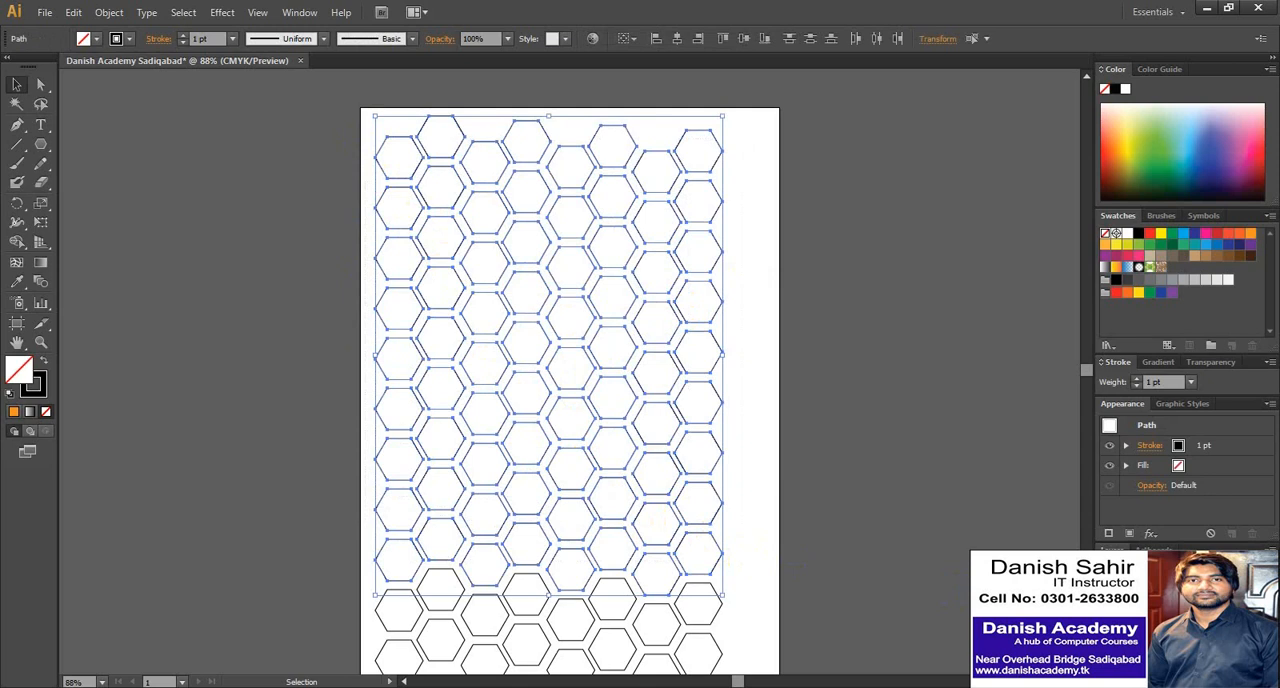
scroll(570, 380, down, 3)
click(744, 538)
drag(755, 632, 364, 187)
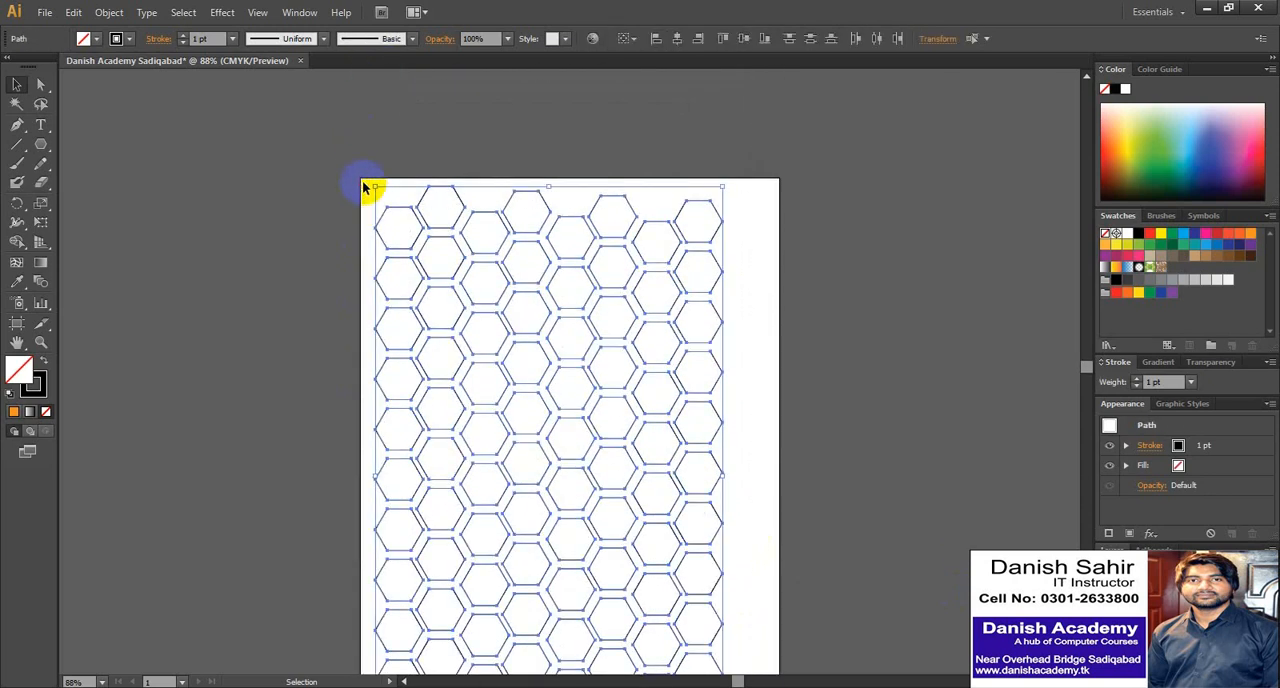
key(Delete)
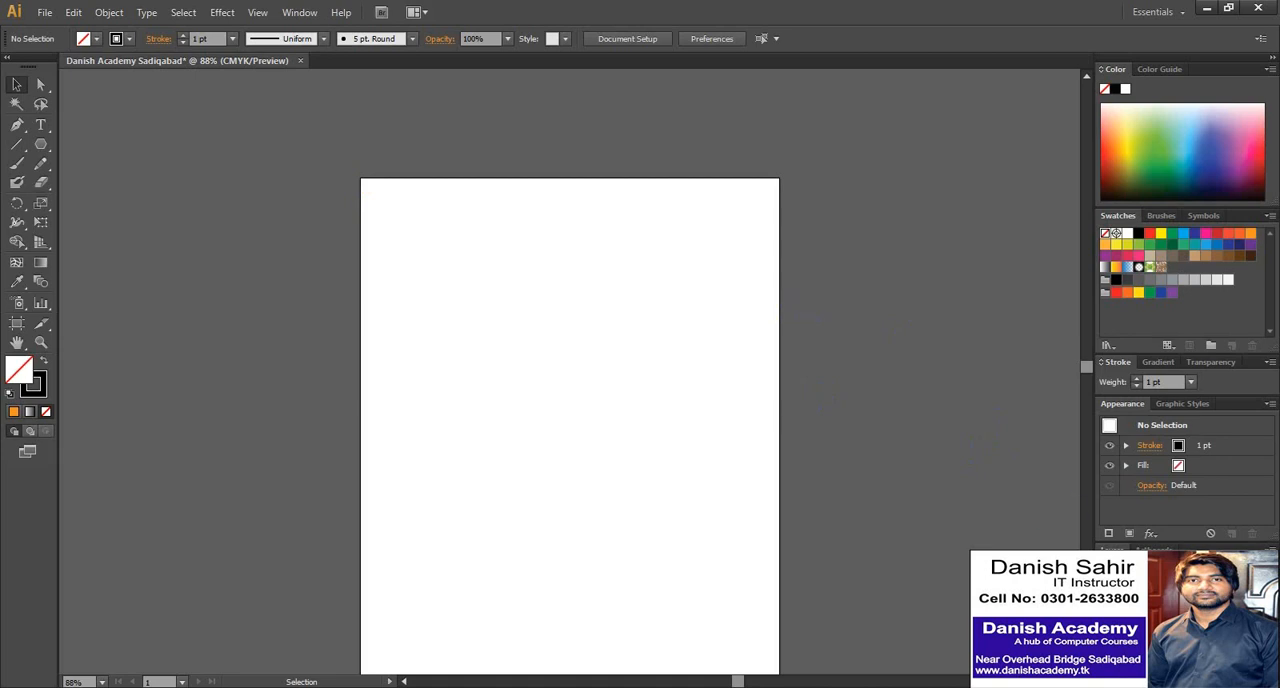
scroll(570, 400, down, 1)
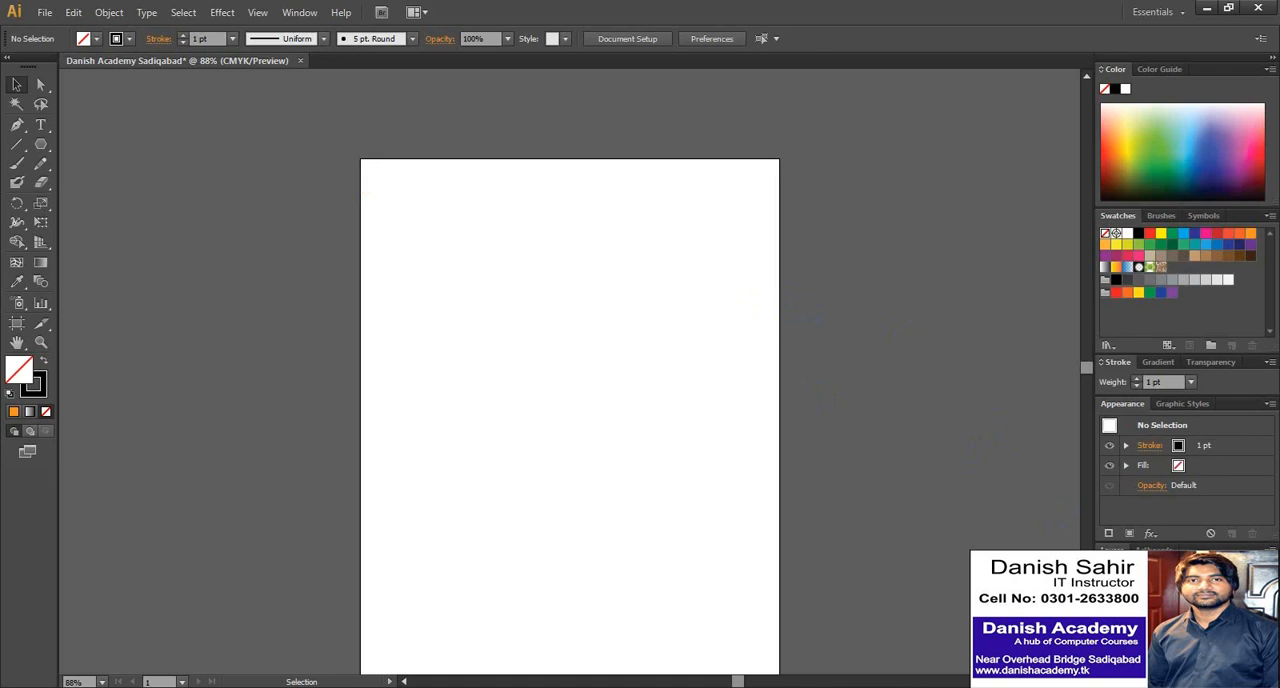
scroll(570, 400, down, 1)
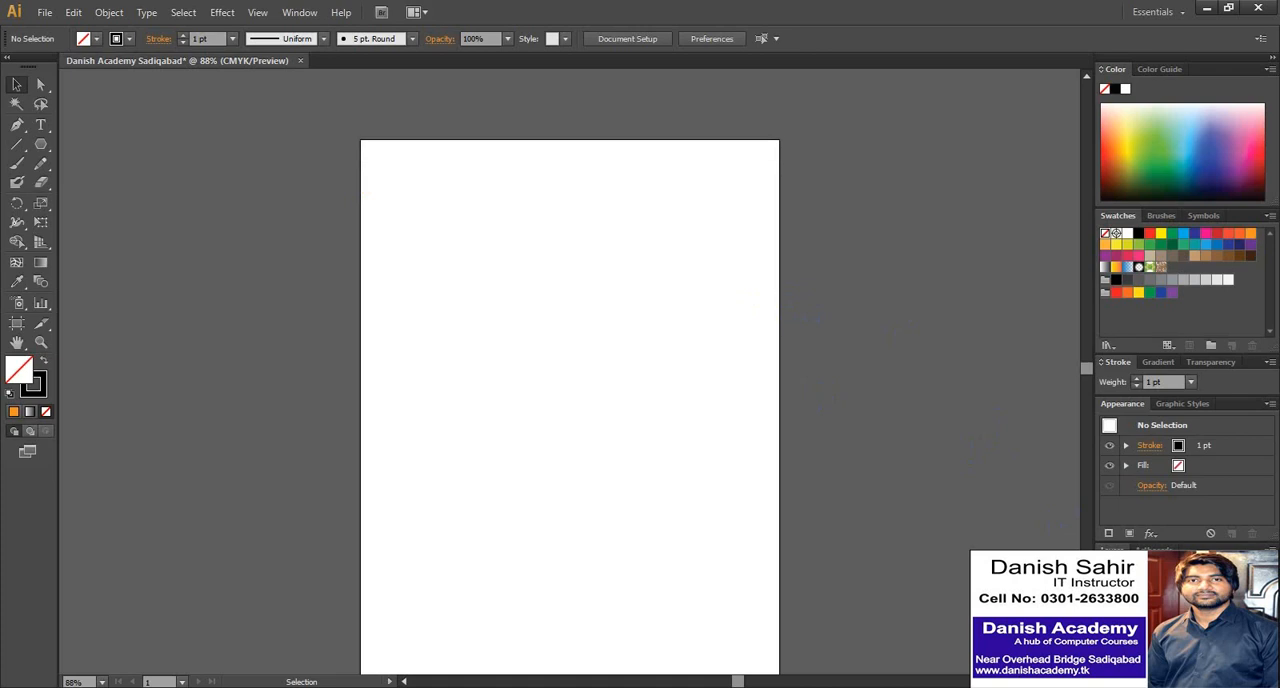